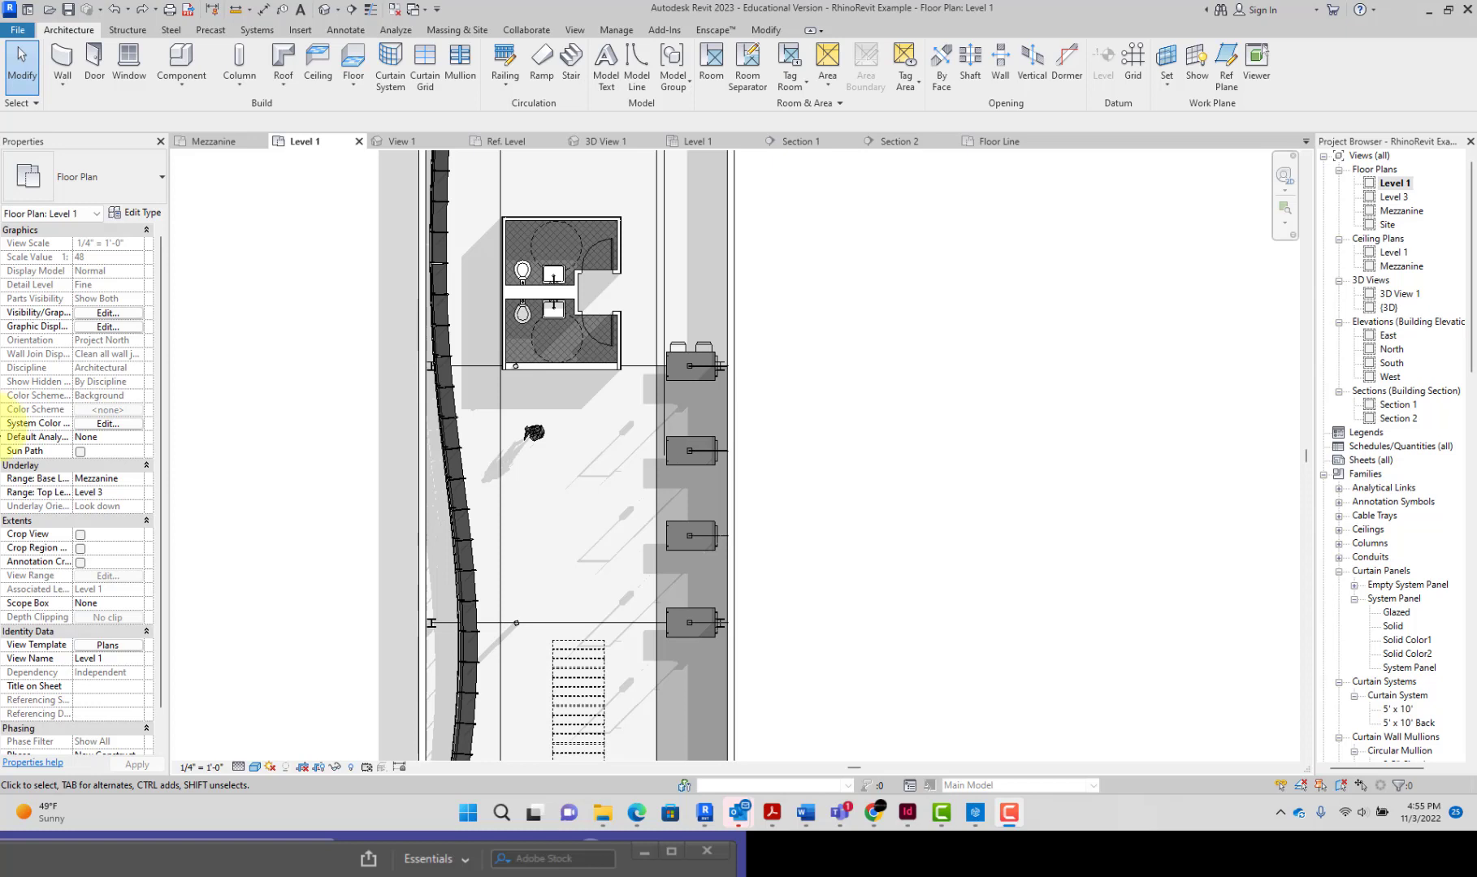
Open the Mezzanine ceiling plan and start a new ceiling with the GWB on Mtl. Stud type
double_click(1384, 211)
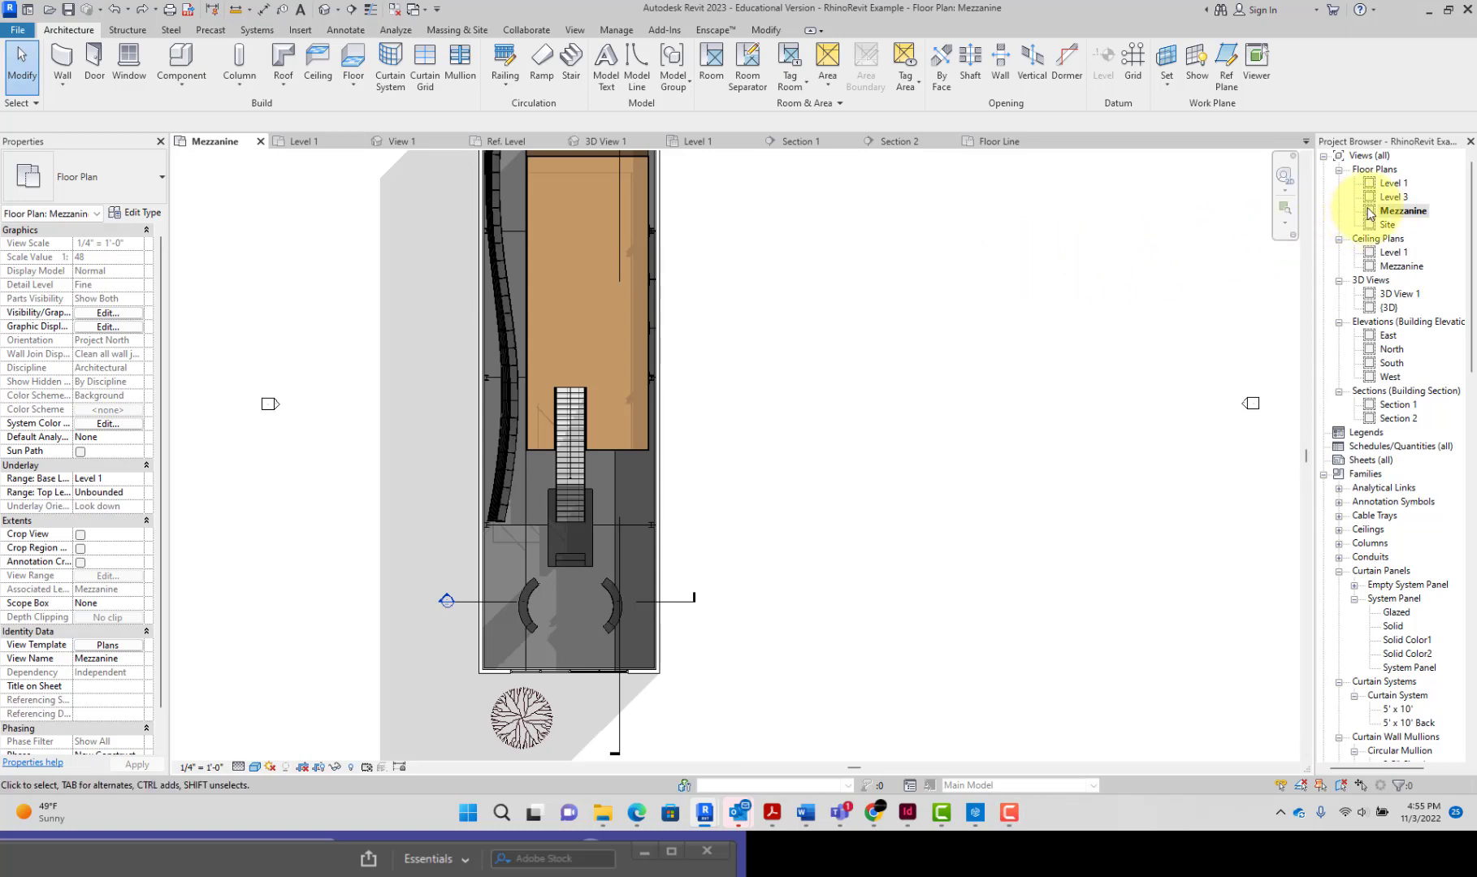
double_click(1385, 266)
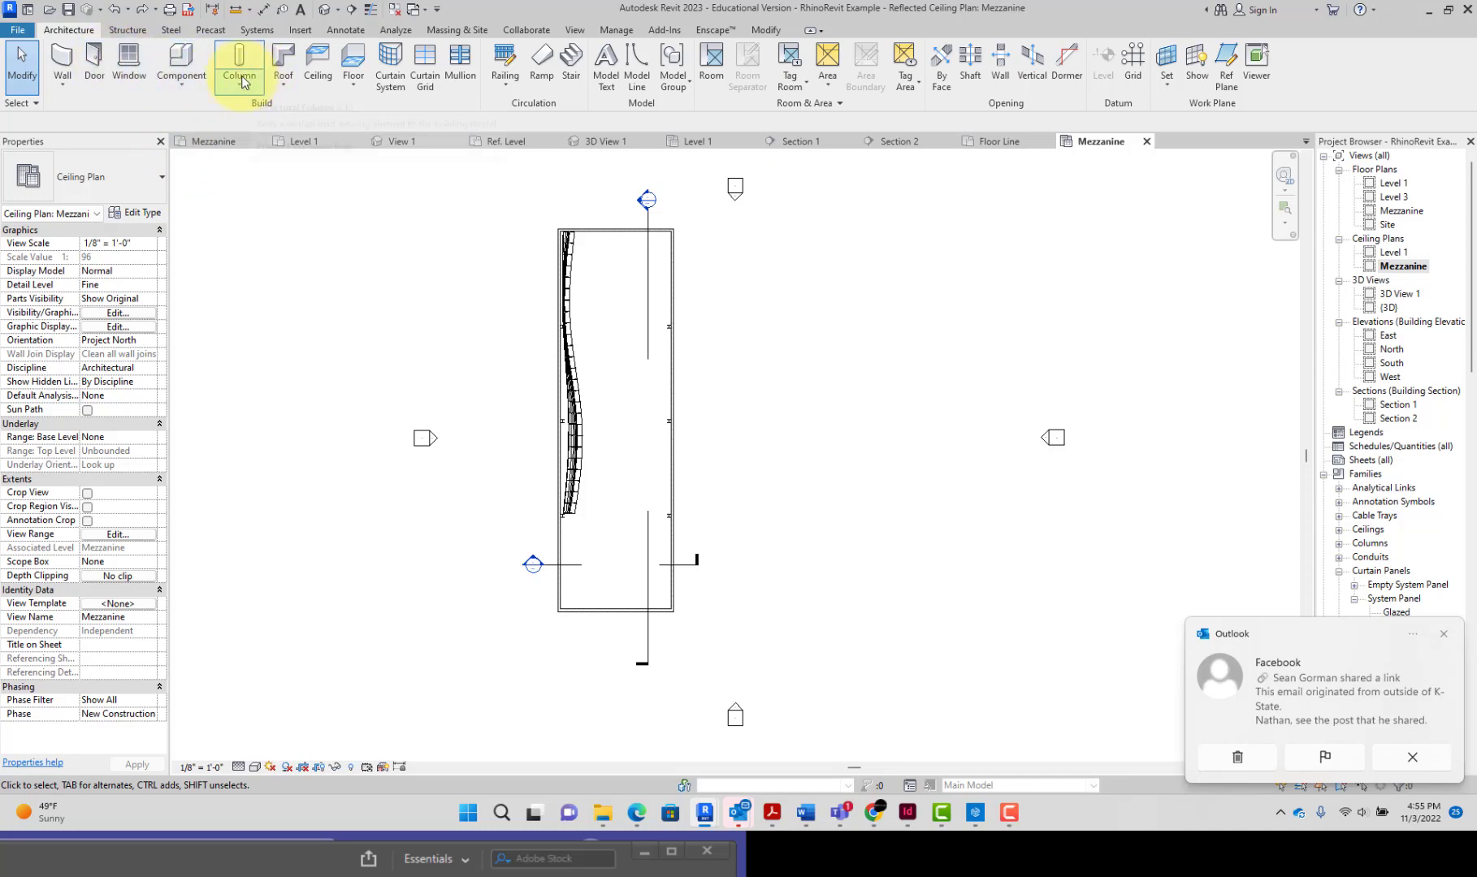
left_click(316, 65)
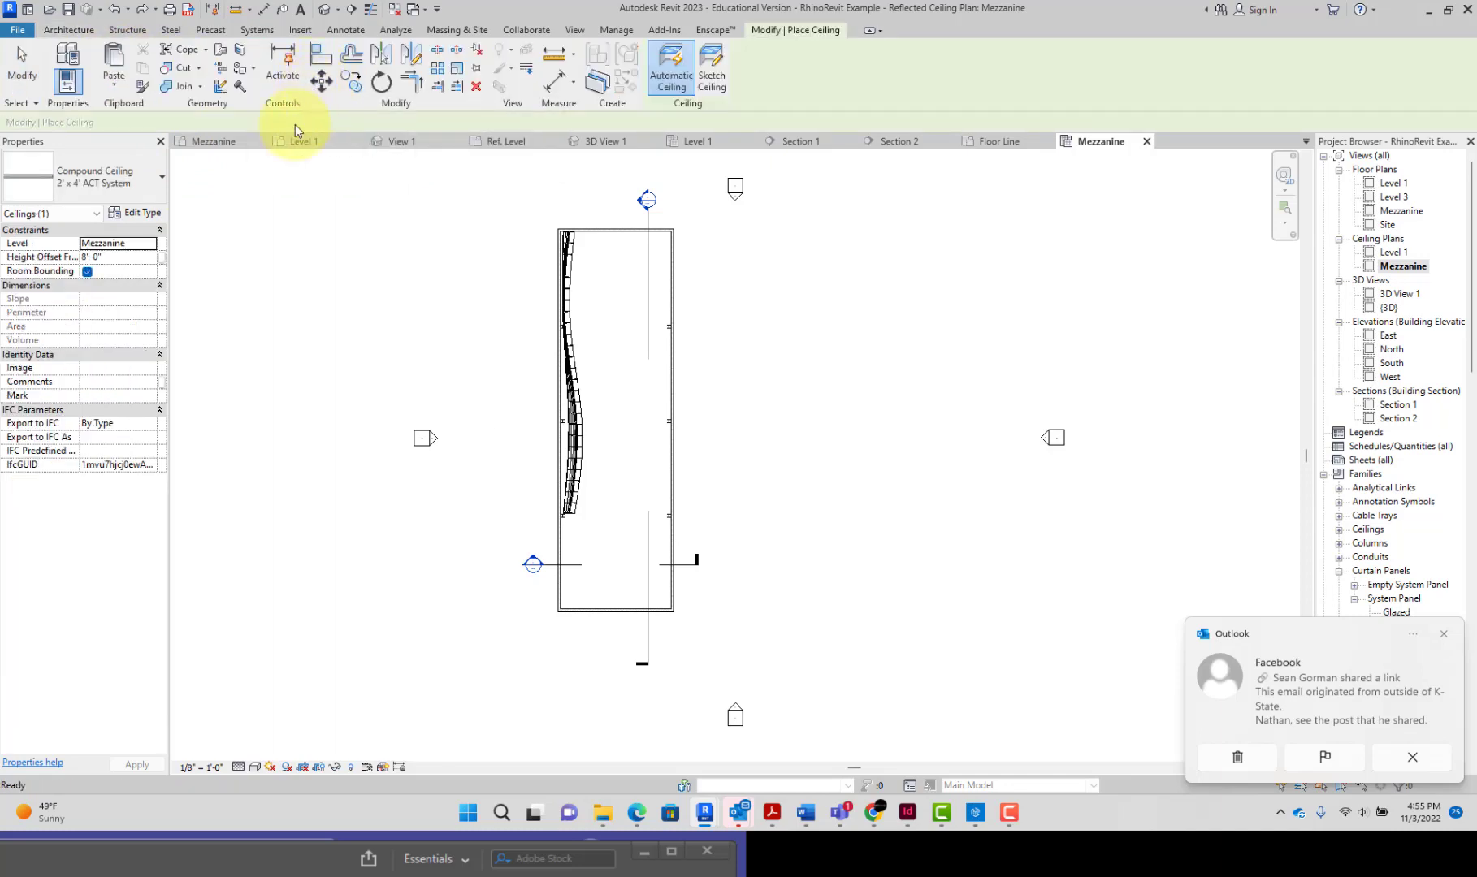
left_click(146, 189)
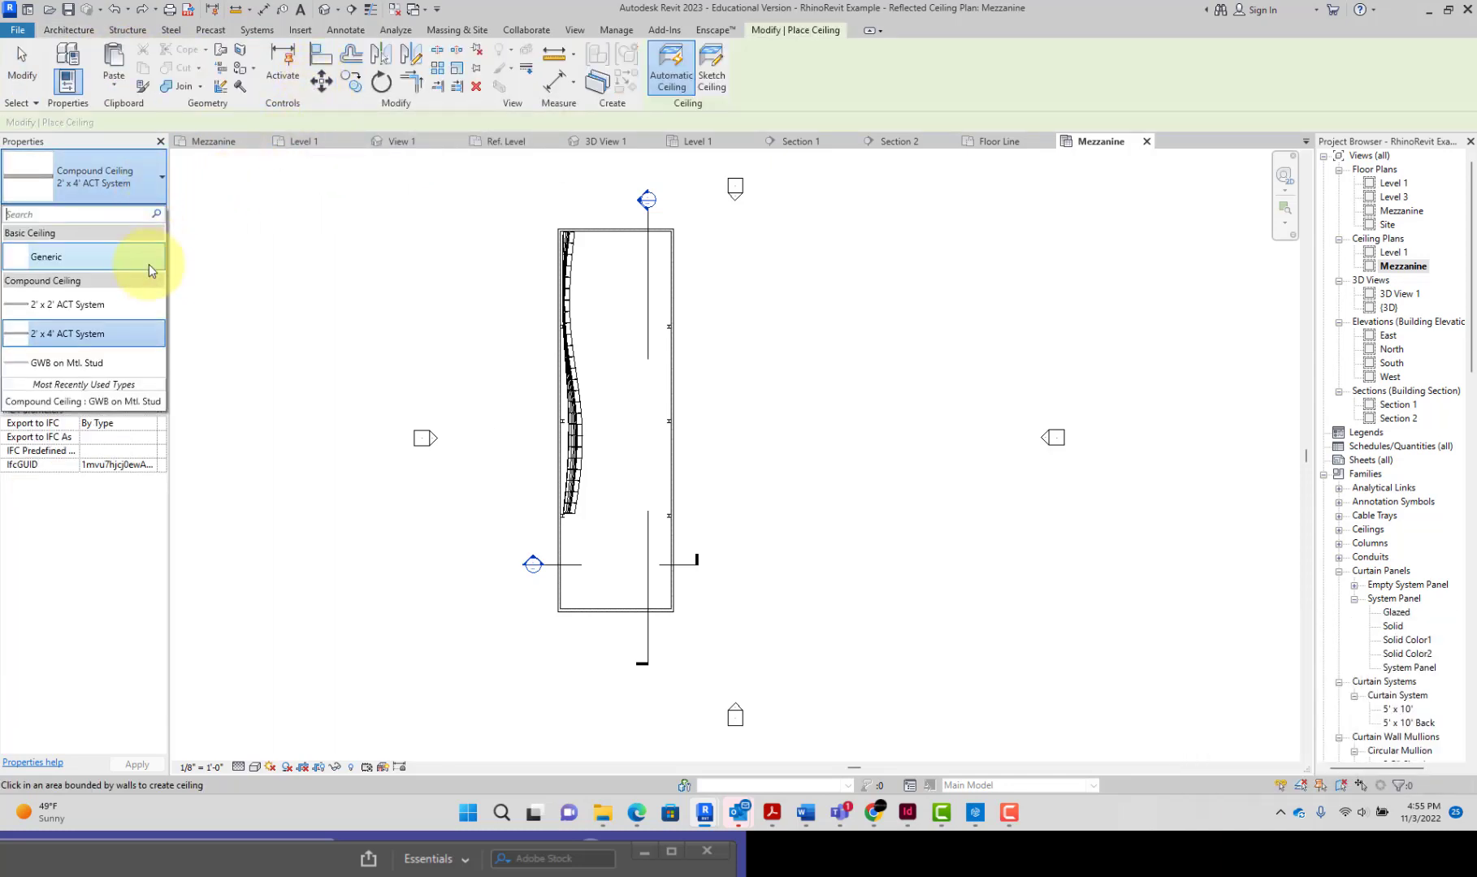
left_click(128, 363)
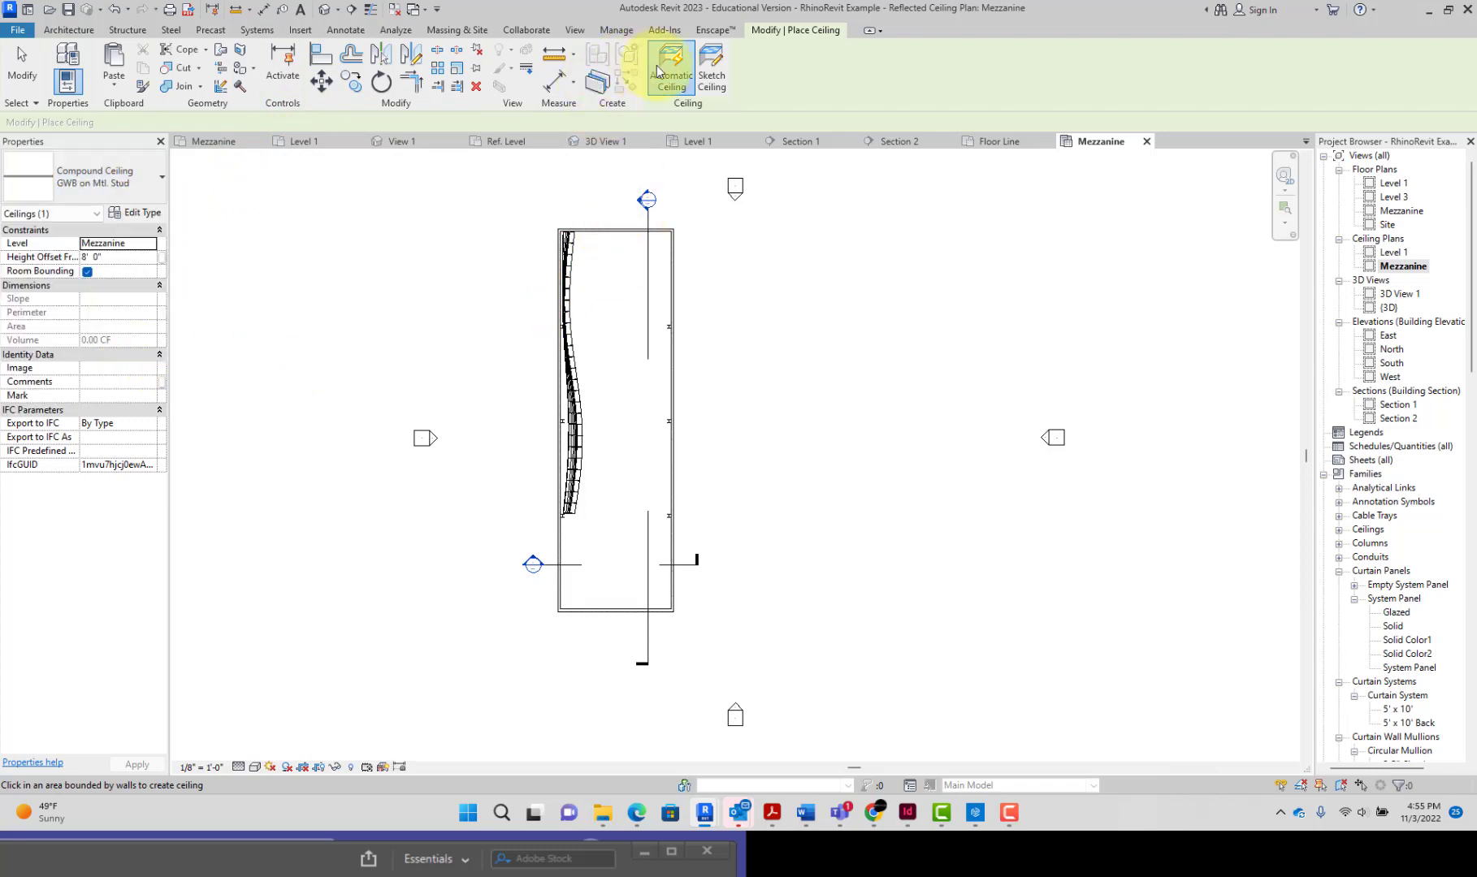
Sketch a rectangular ceiling boundary about 22' by 93' between the curved curtain system and the opposite wall, and finish the ceiling
left_click(707, 85)
left_click(790, 52)
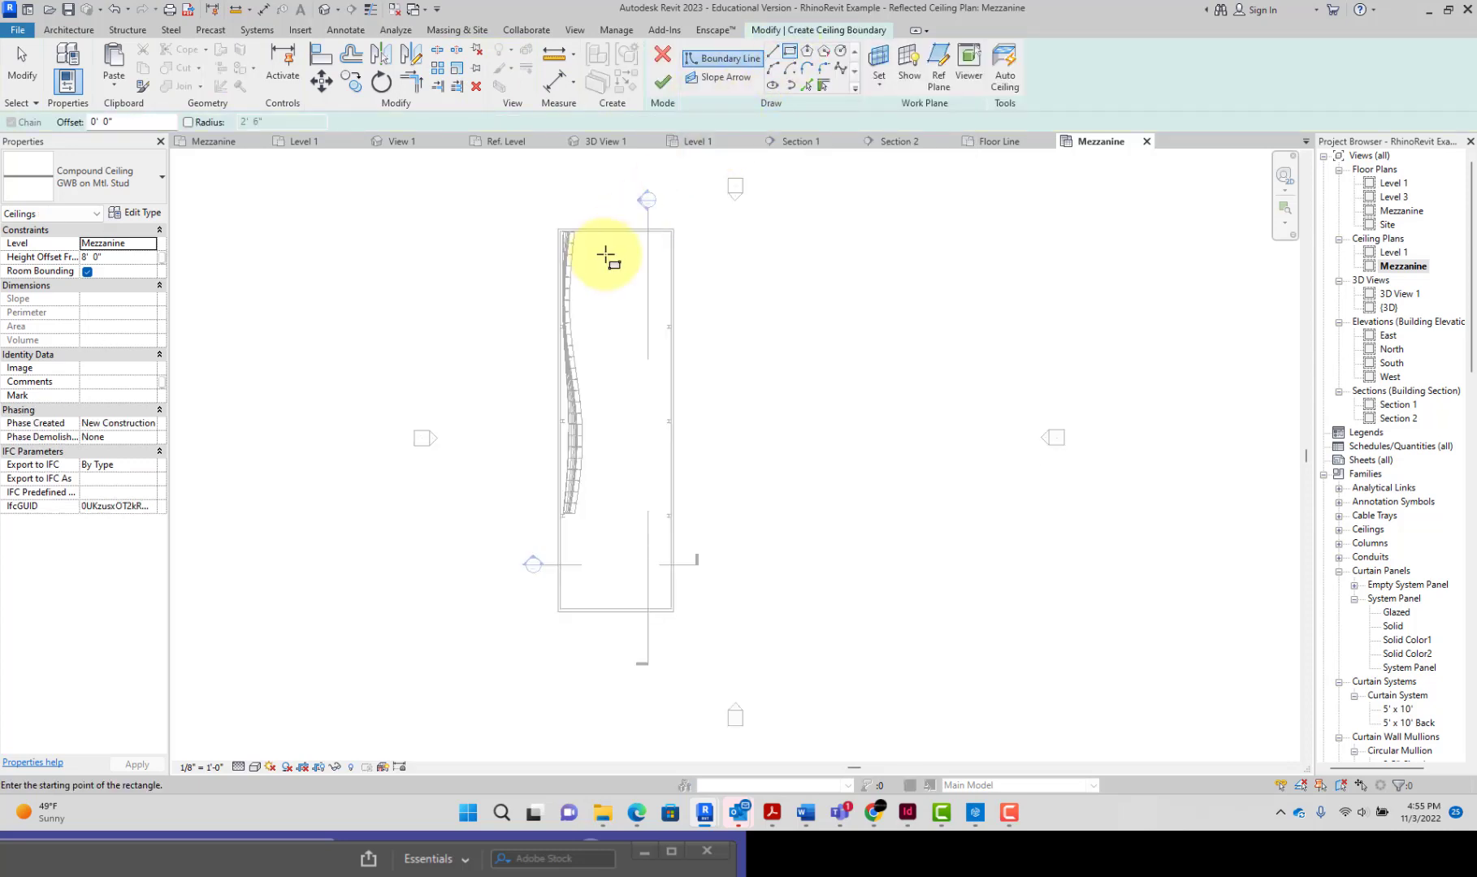
left_click(583, 238)
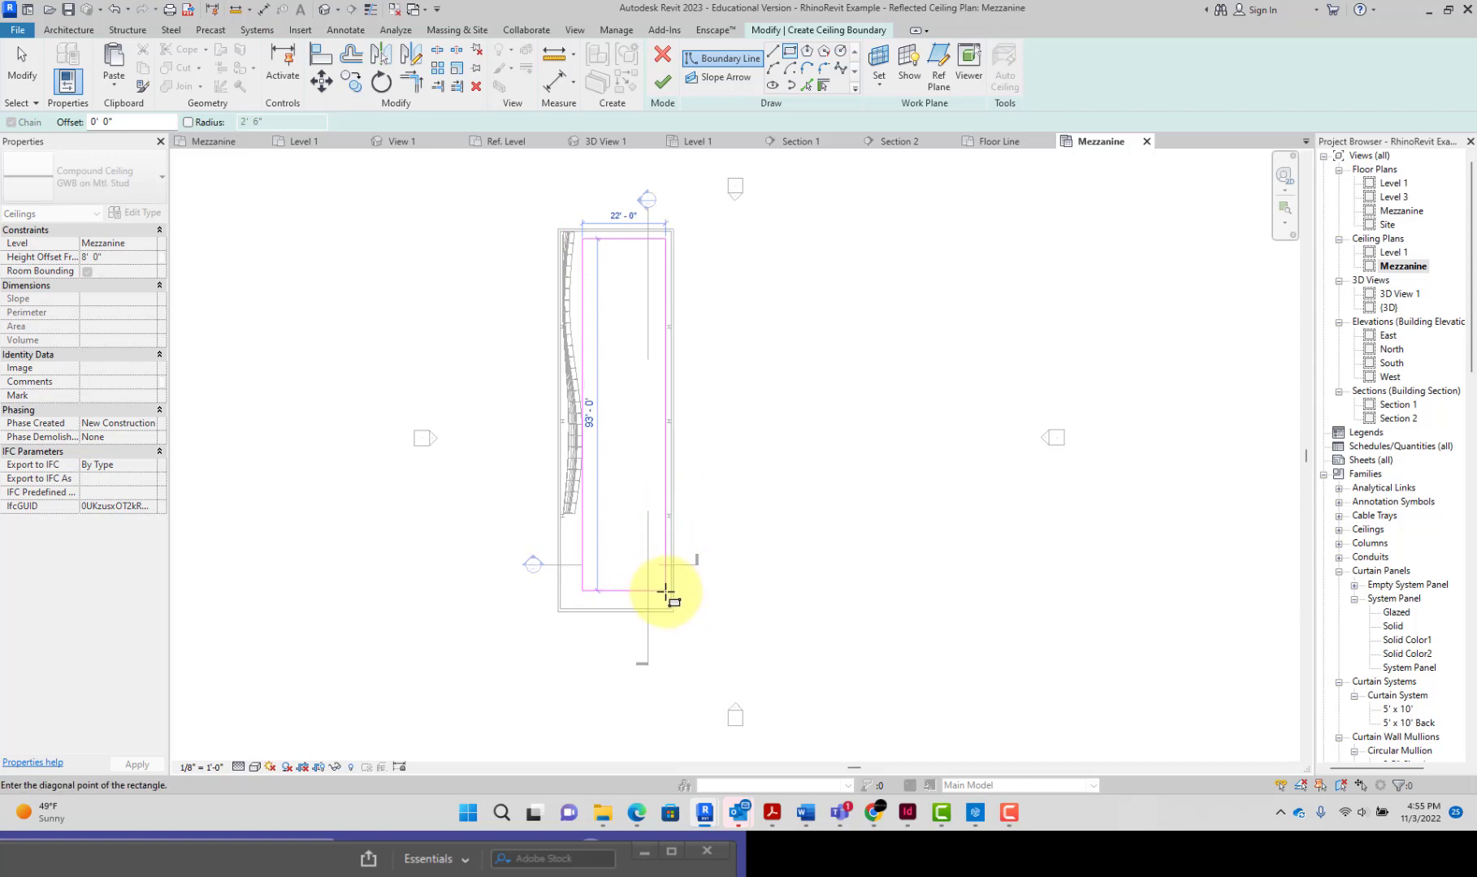
left_click(666, 591)
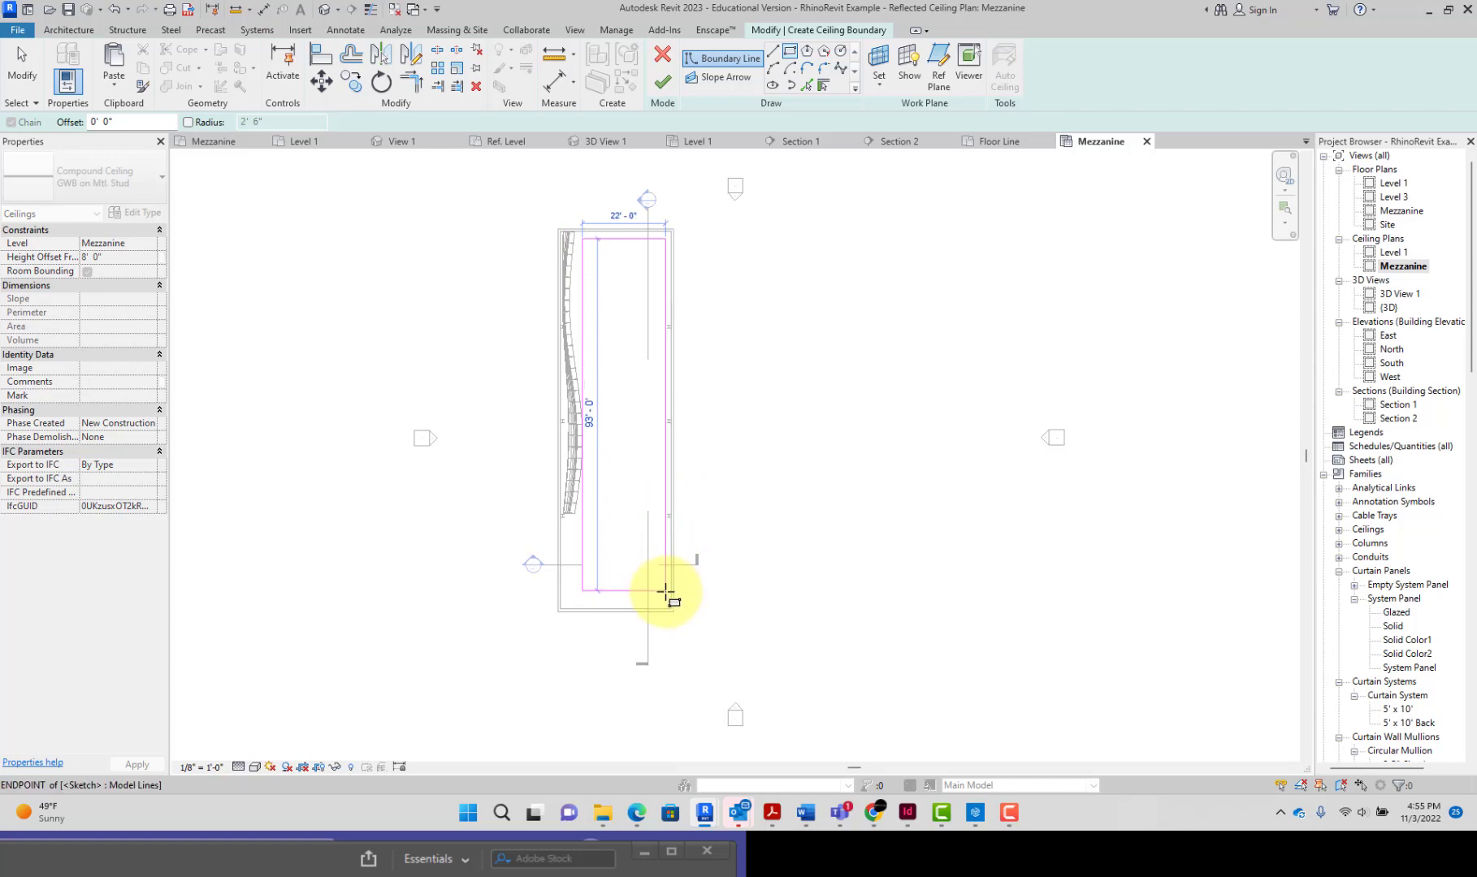
left_click(662, 82)
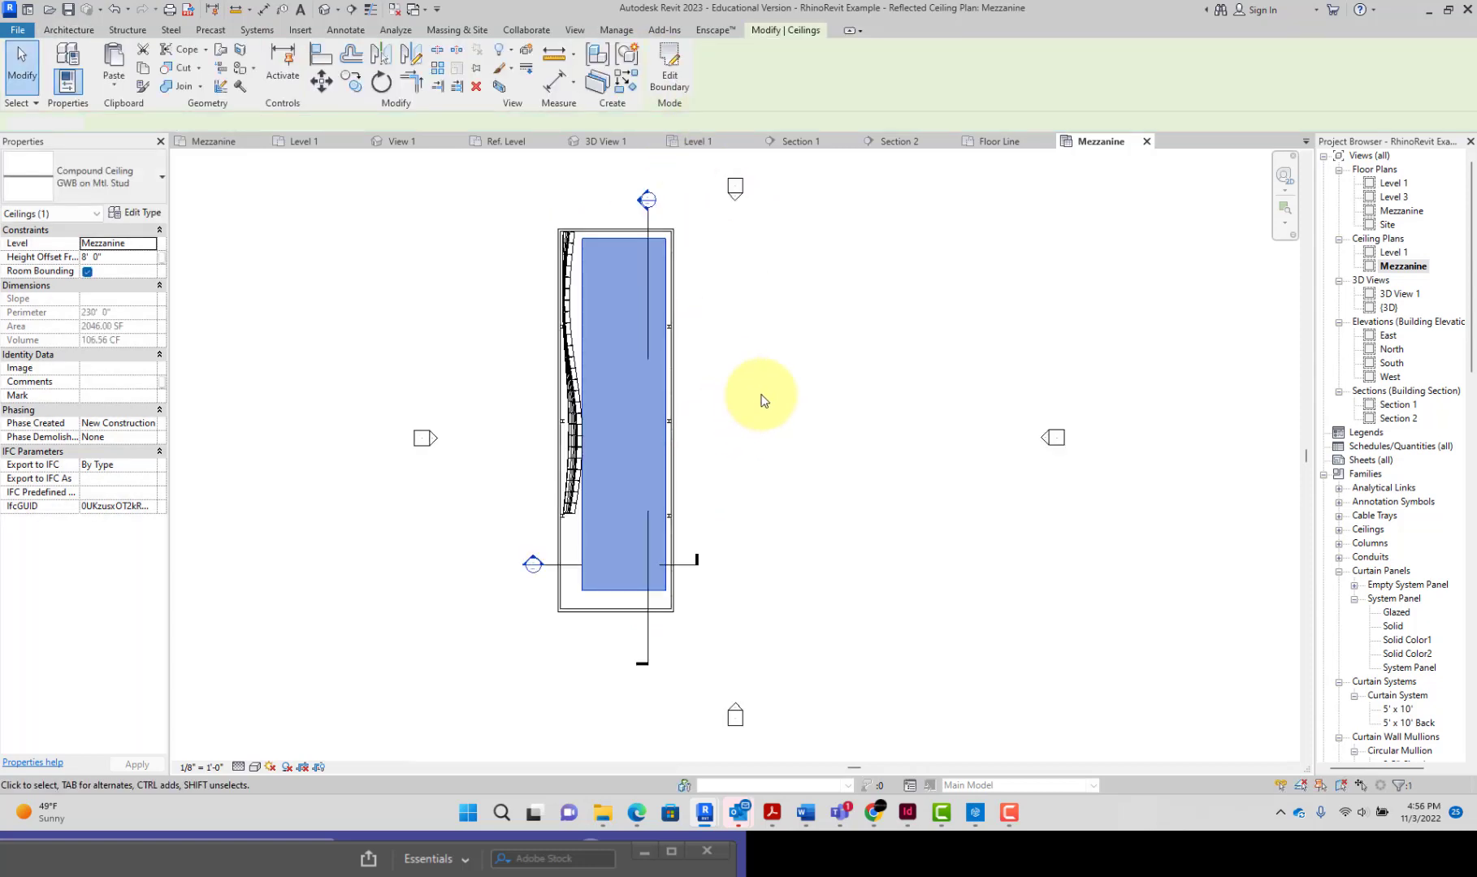
left_click(761, 400)
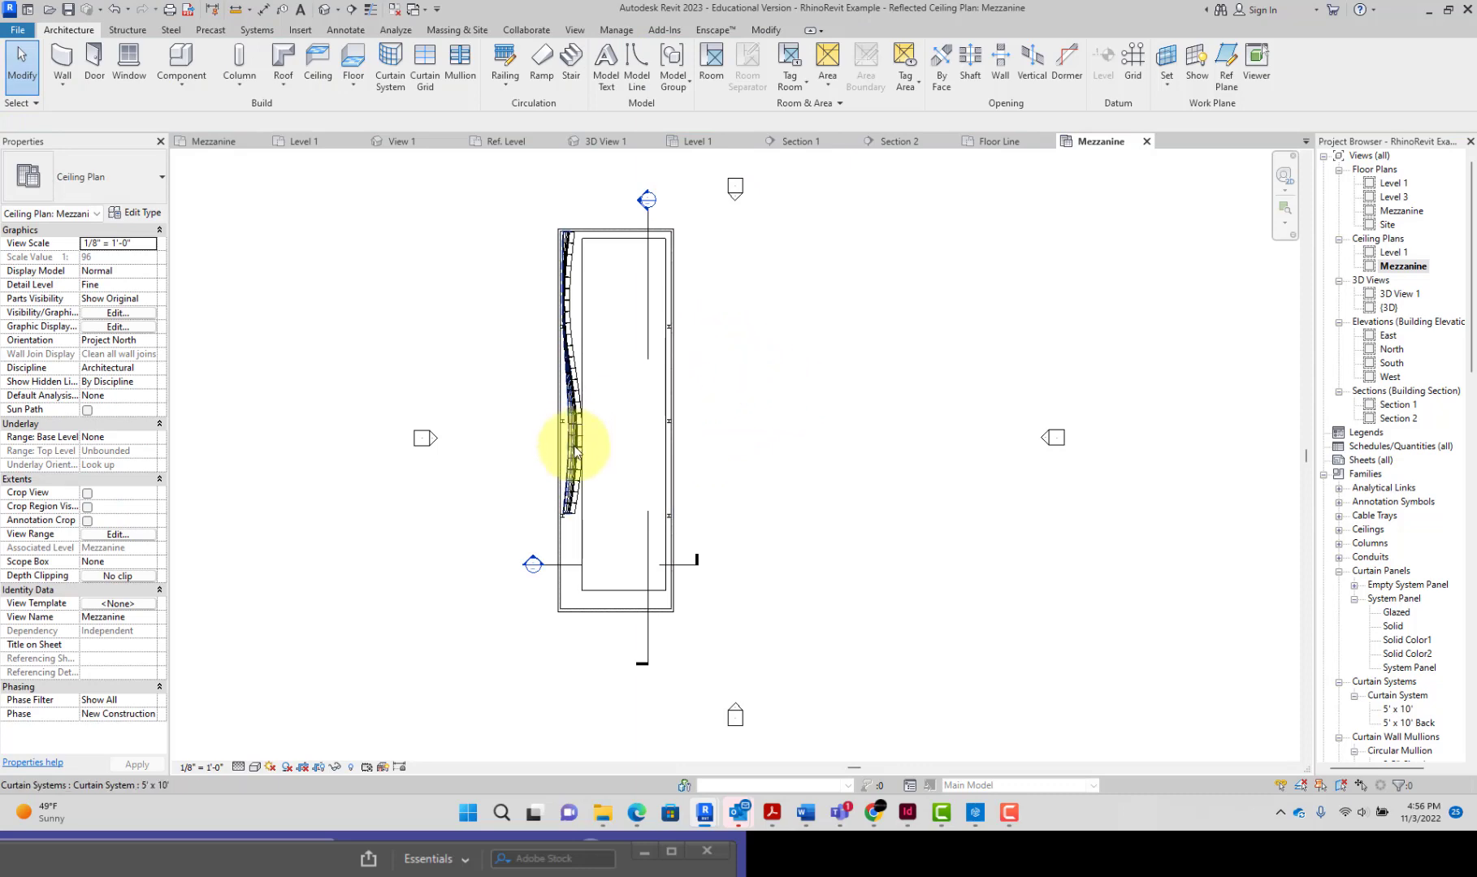
In the Section 2 view, assign the new ceiling to Level 3 with a height offset of -3'
double_click(1386, 419)
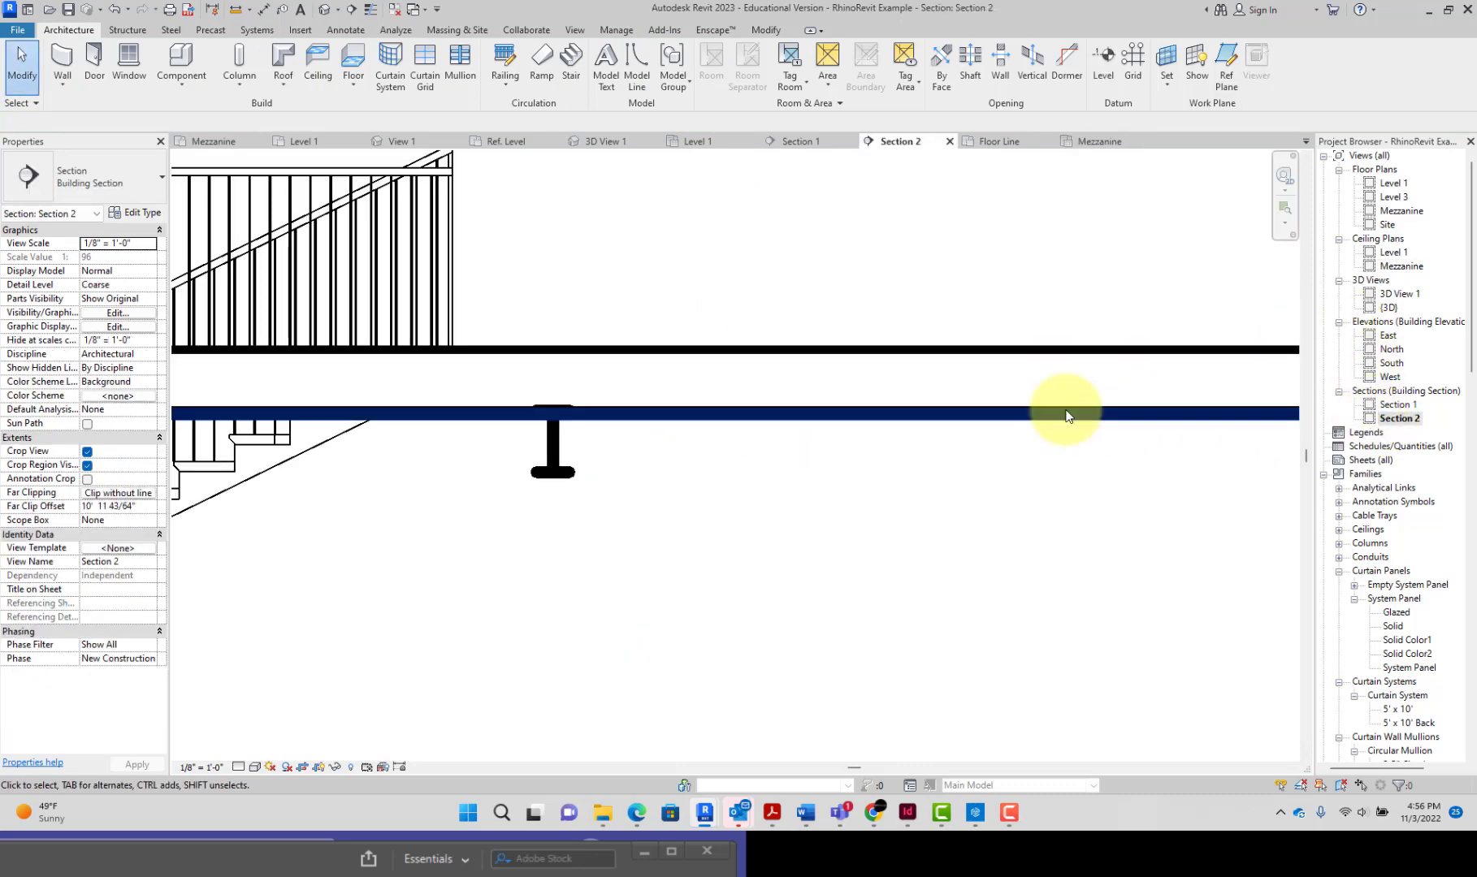
scroll(1016, 382, "down", 5)
scroll(1014, 379, "down", 2)
left_click(1005, 318)
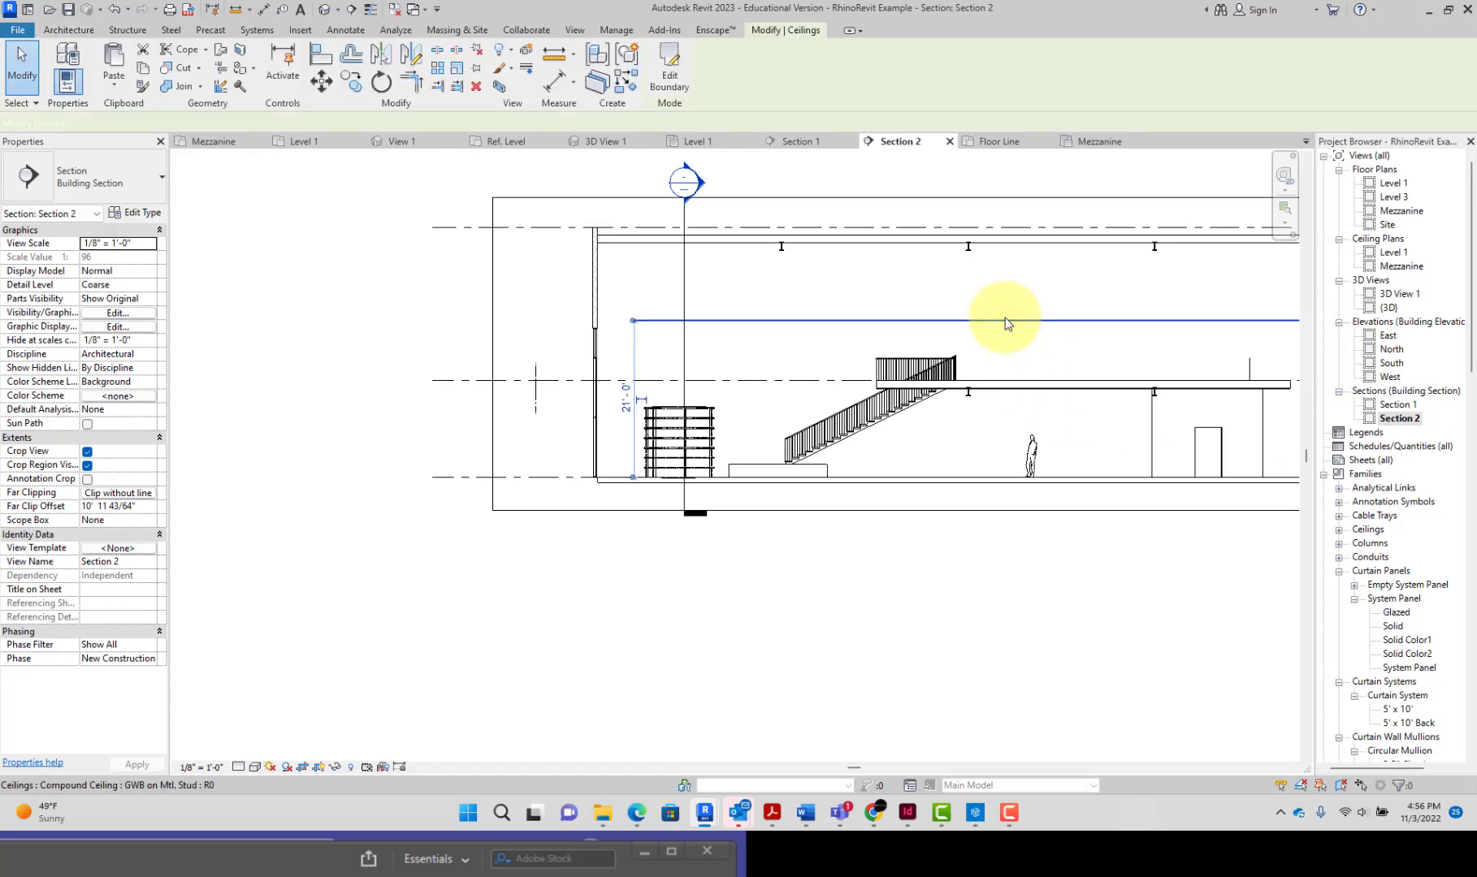
left_click(151, 243)
left_click(151, 243)
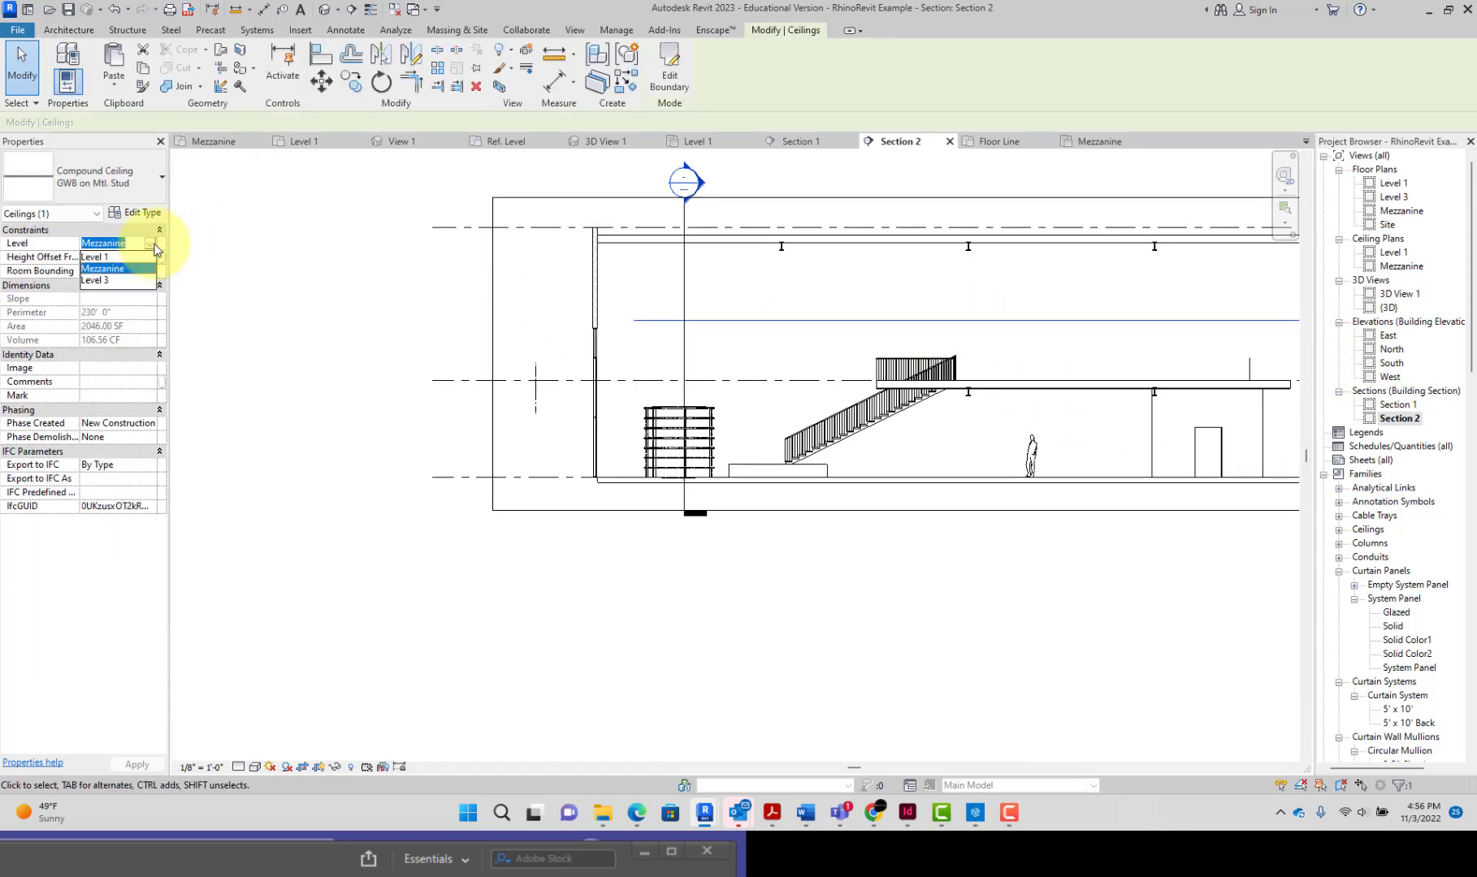
left_click(135, 283)
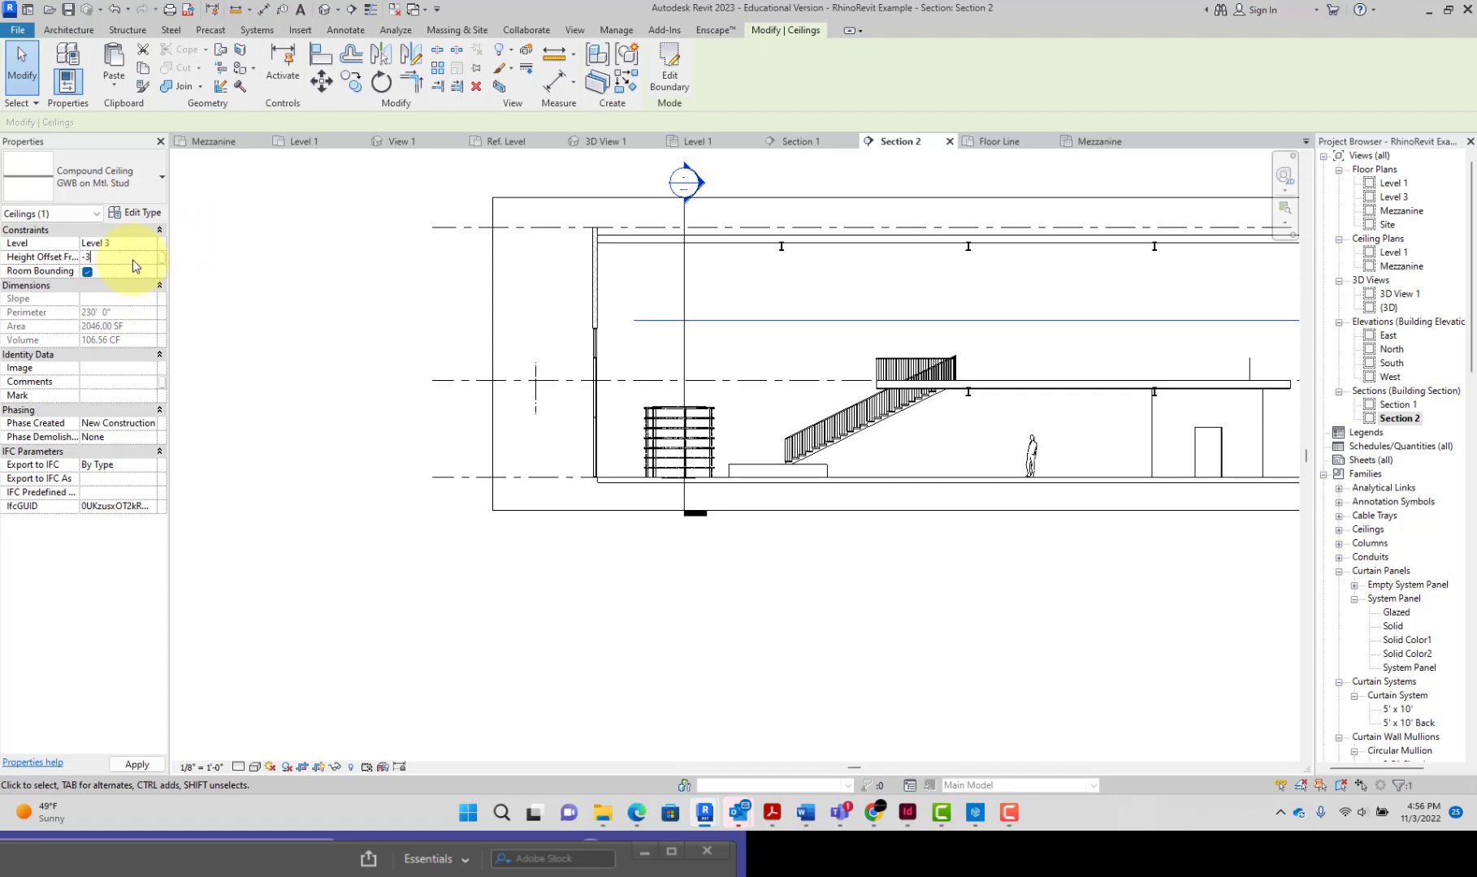
left_click(392, 323)
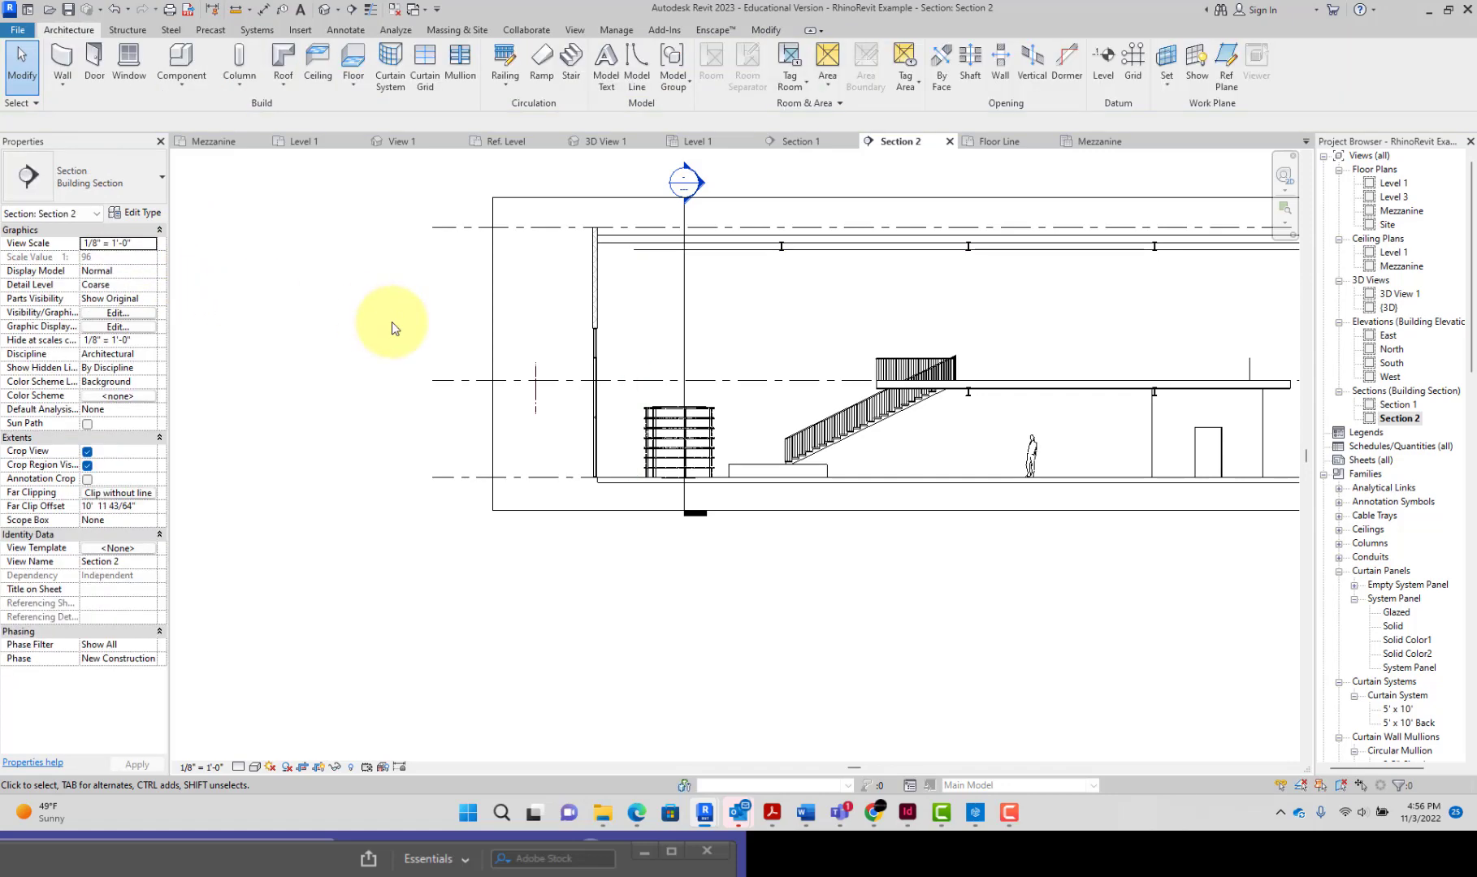
Lower the ceiling by setting its height offset from Level 3 to -3' 3"
left_click(755, 249)
left_click(126, 257)
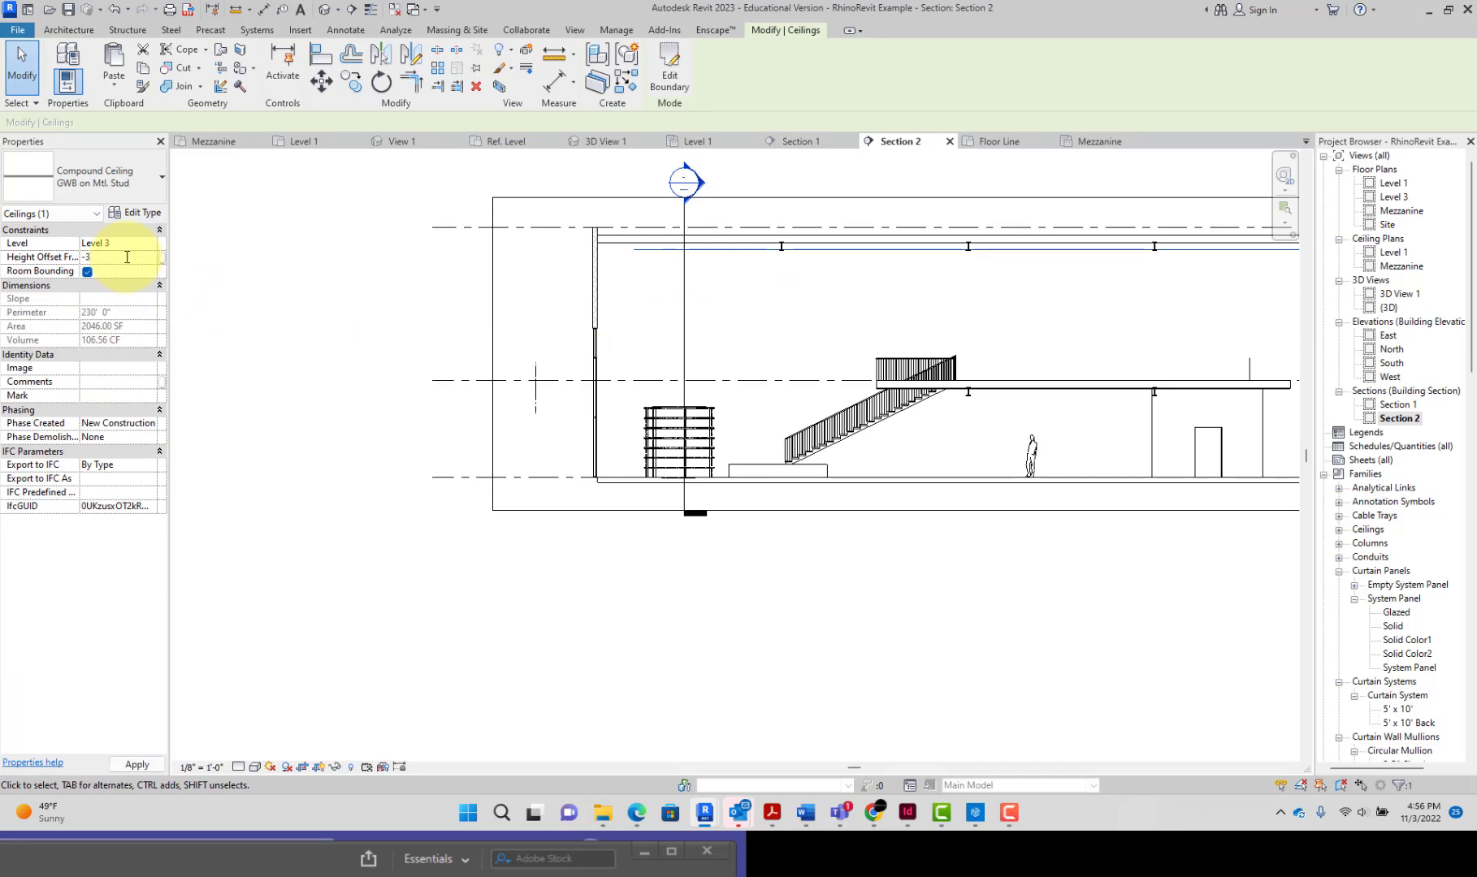
left_click(814, 380)
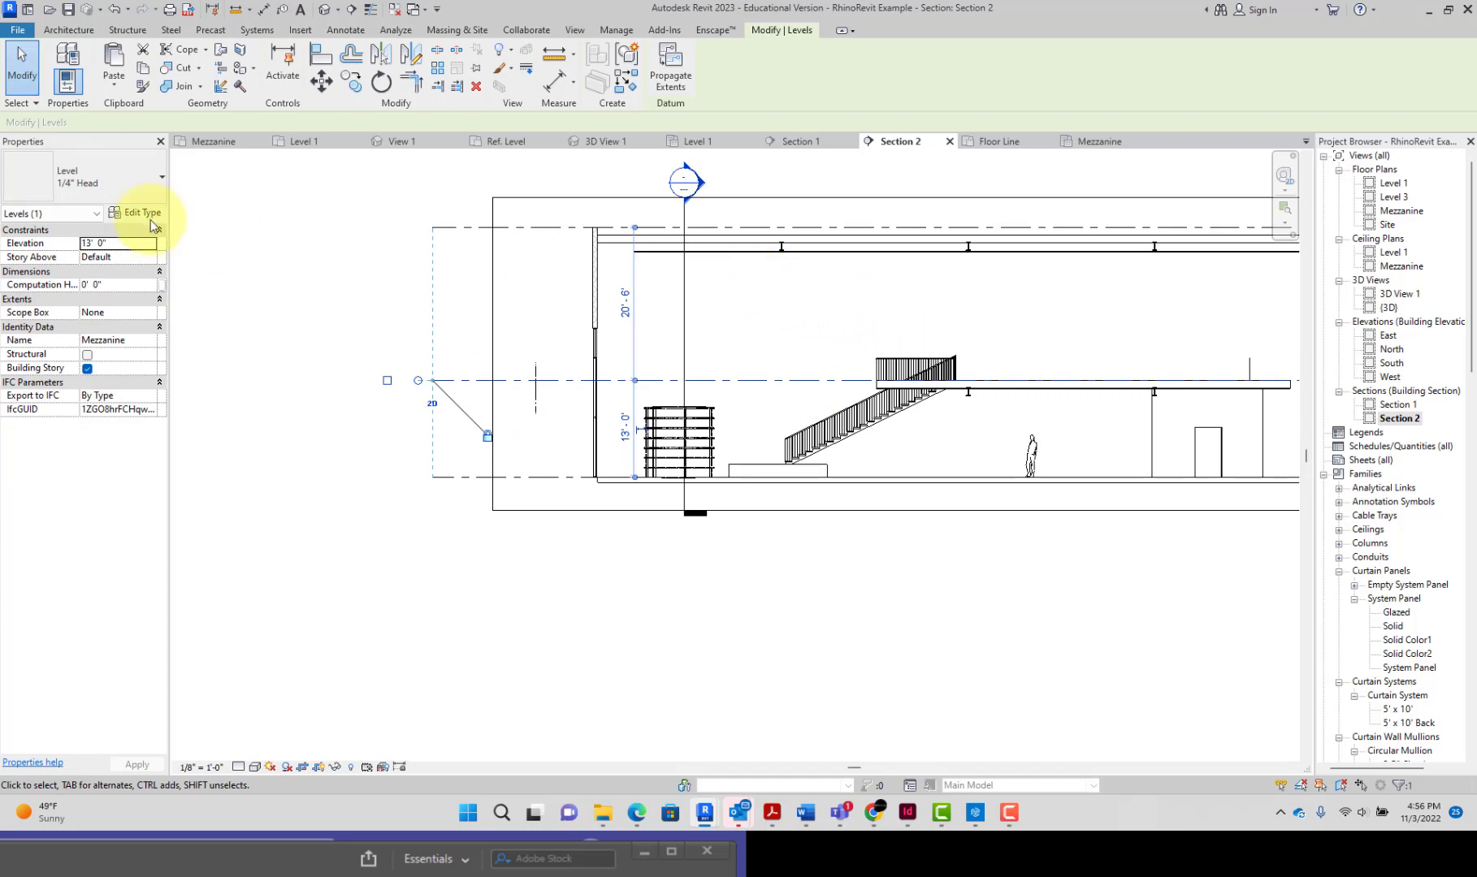
Duplicate the ceiling's GWB on Mtl. Stud type, accepting the proposed name
left_click(148, 189)
left_click(667, 252)
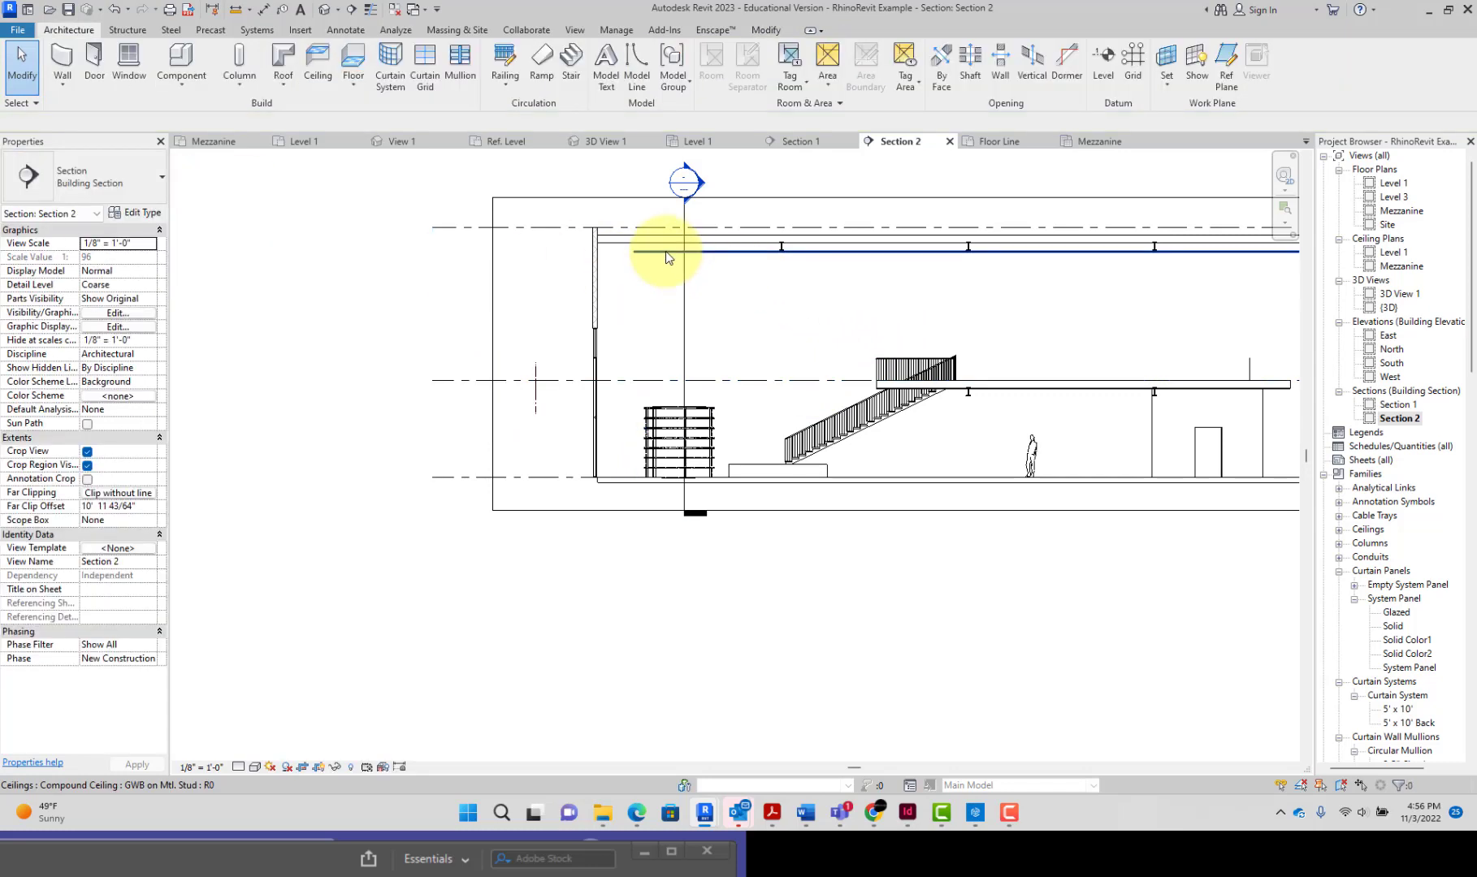
left_click(147, 195)
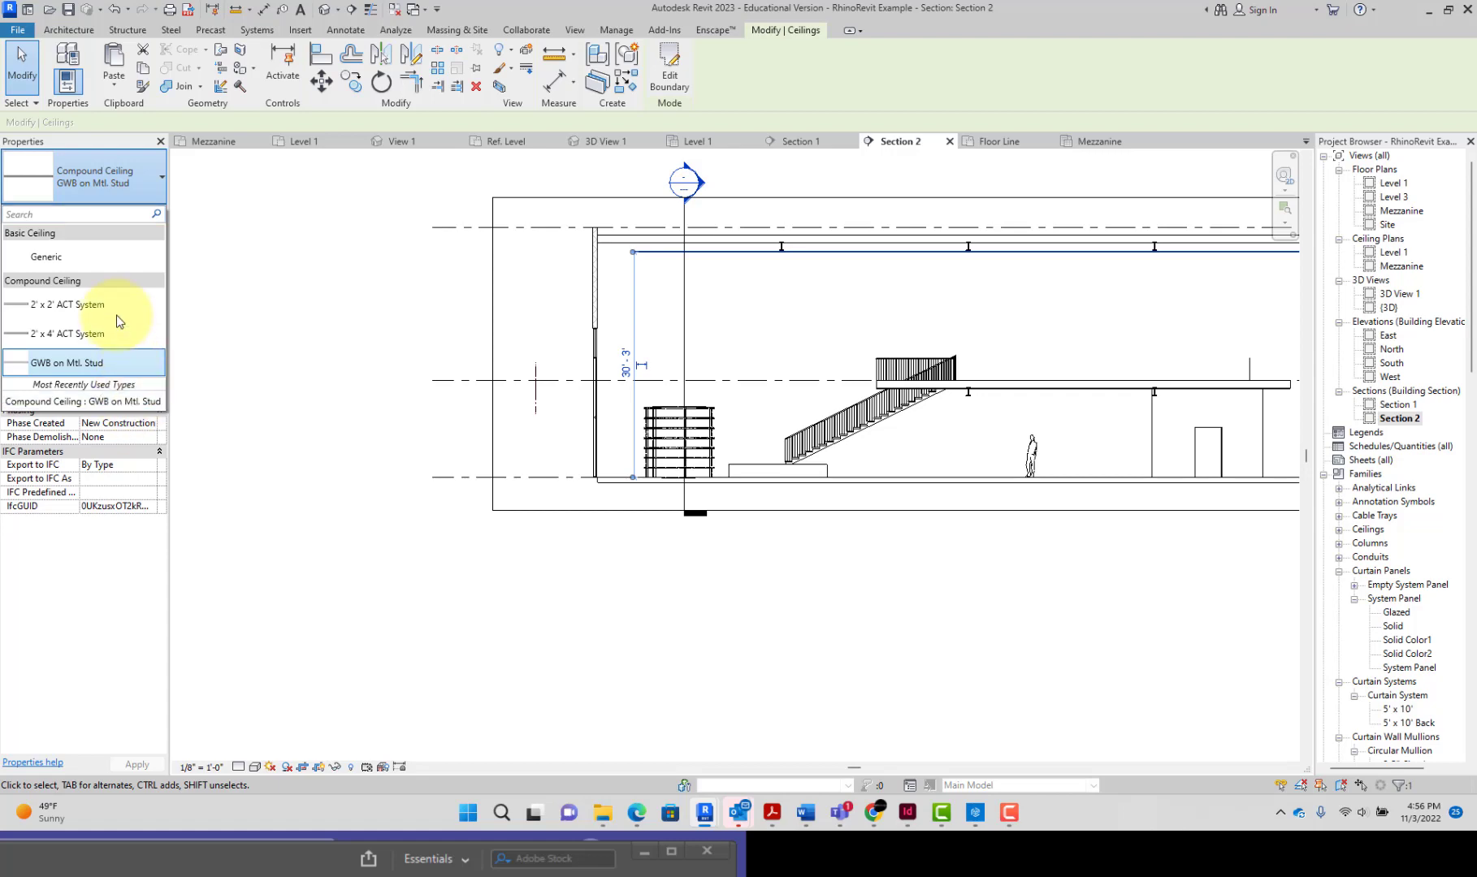
left_click(122, 363)
left_click(143, 214)
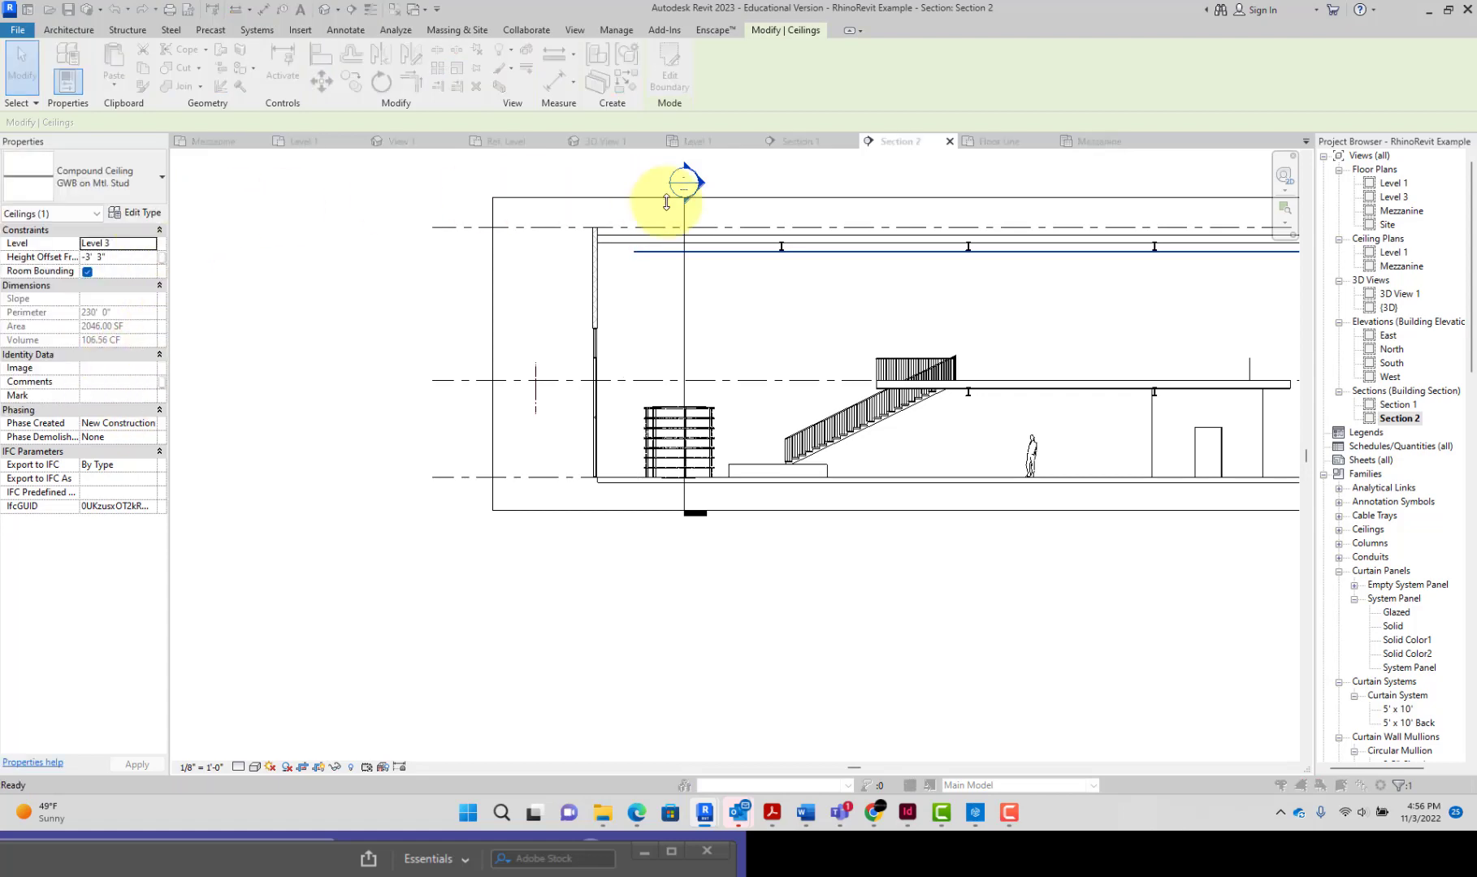
left_click(1052, 268)
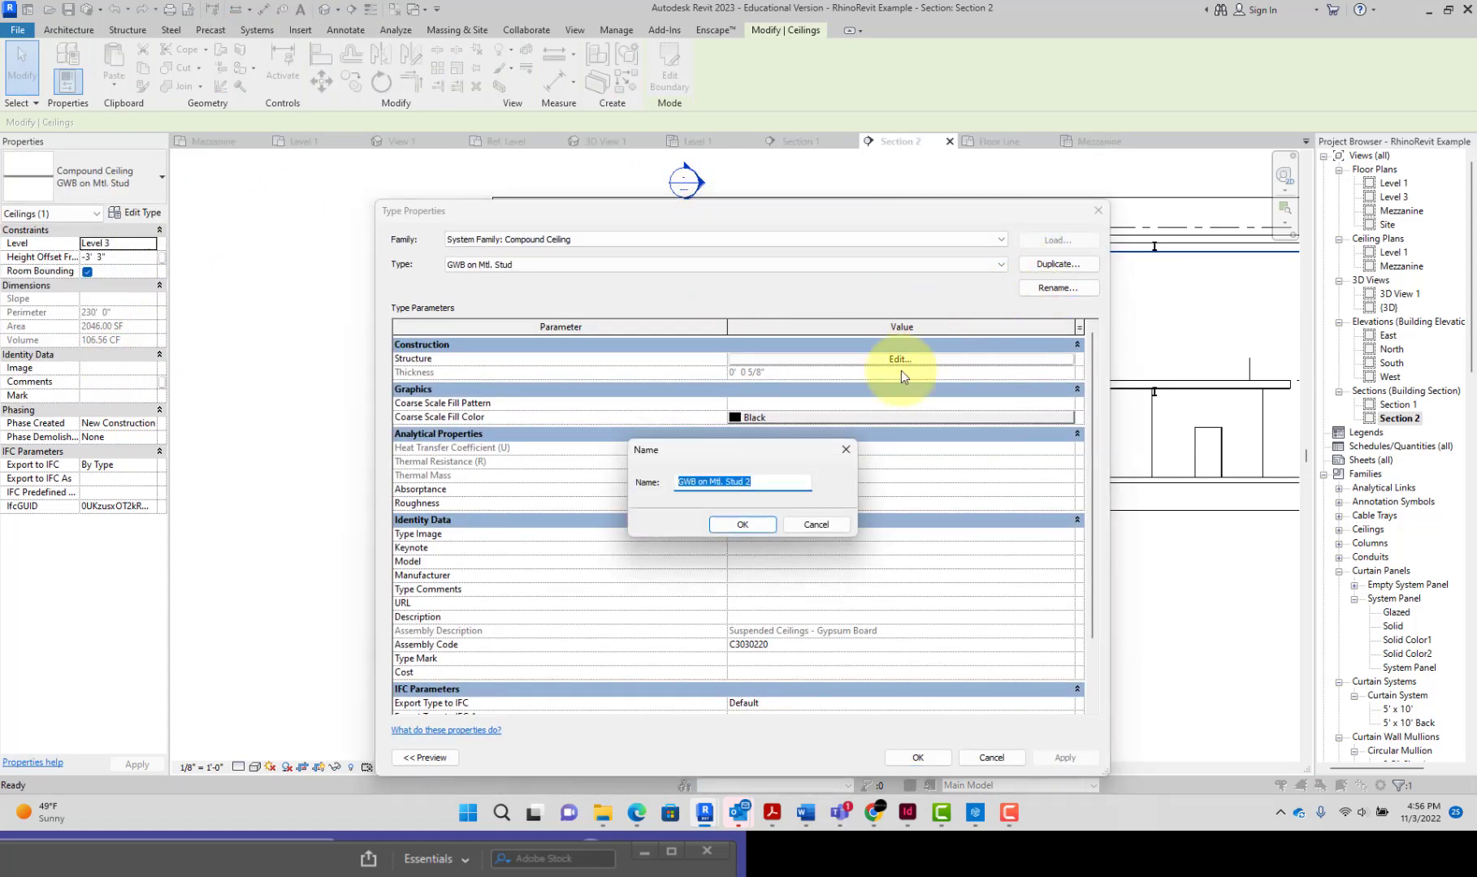
left_click(746, 525)
Insert a Structure layer inside the duplicated type's core and move the gypsum wall board finish below the core boundary
left_click(820, 359)
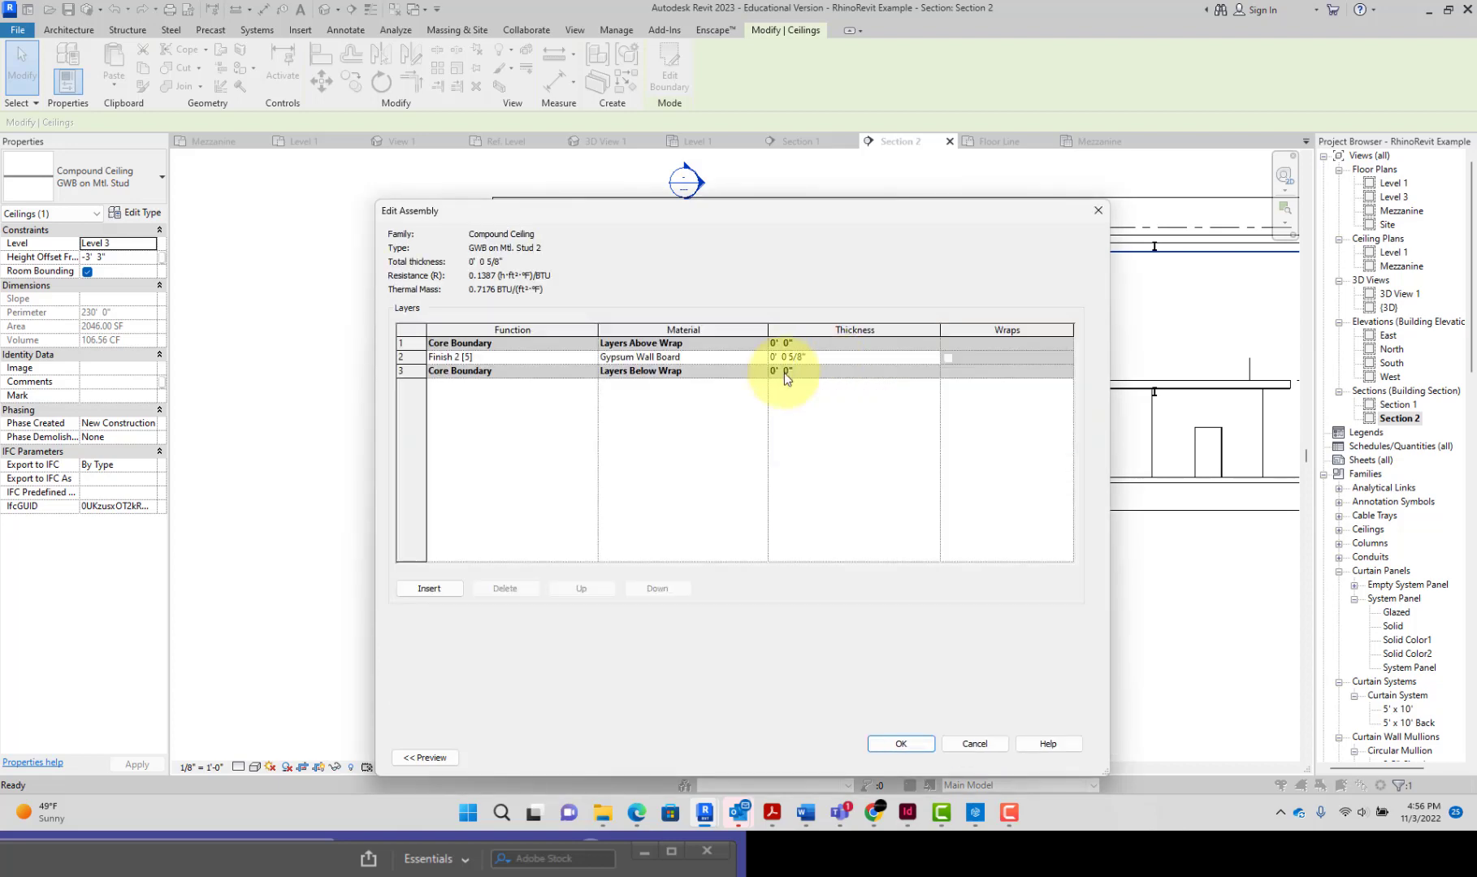
left_click(430, 589)
left_click(584, 589)
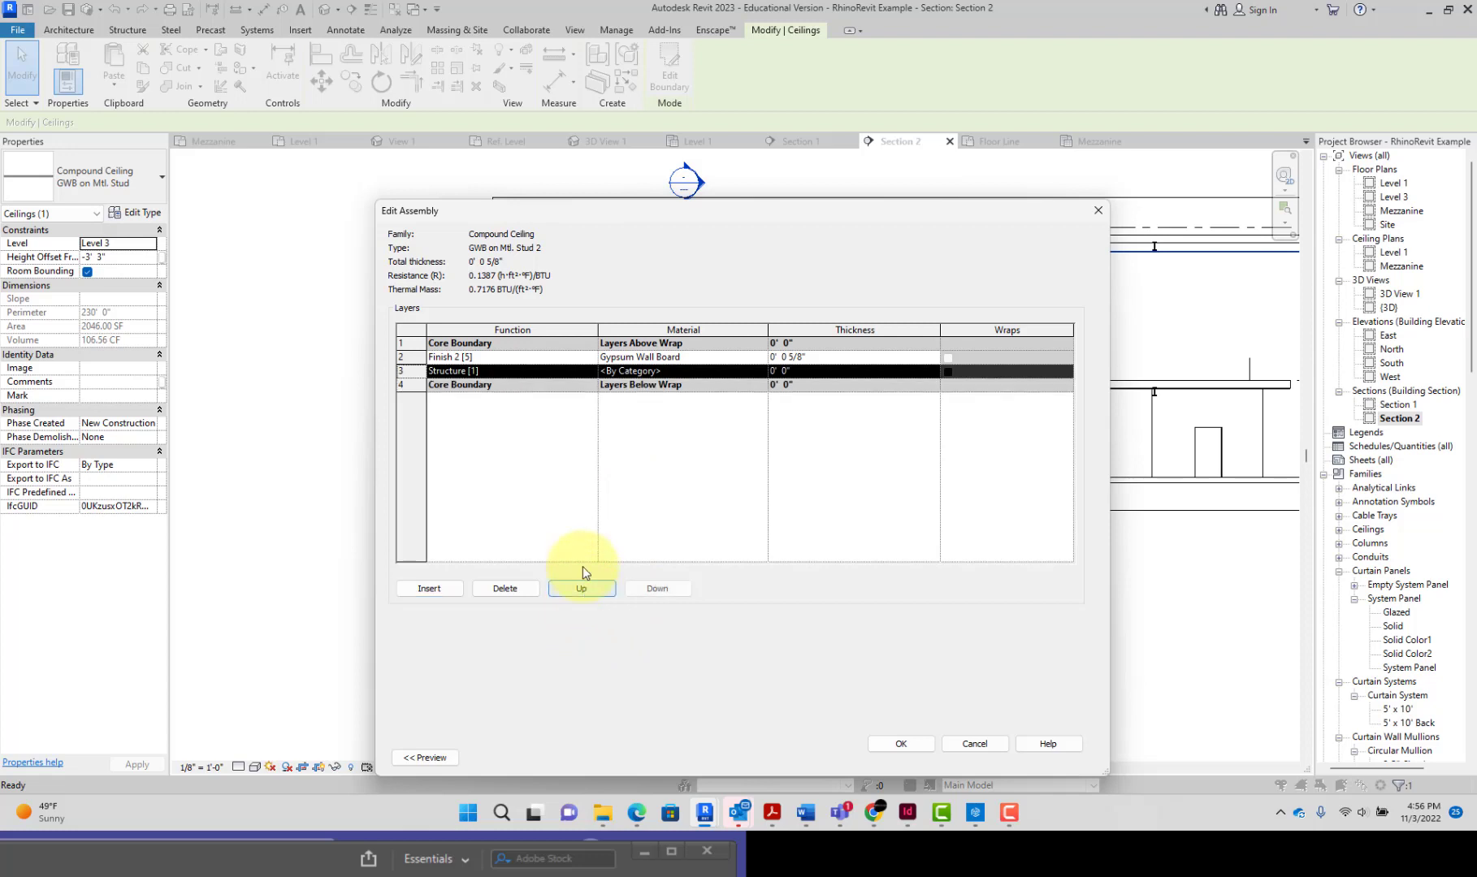
left_click(590, 592)
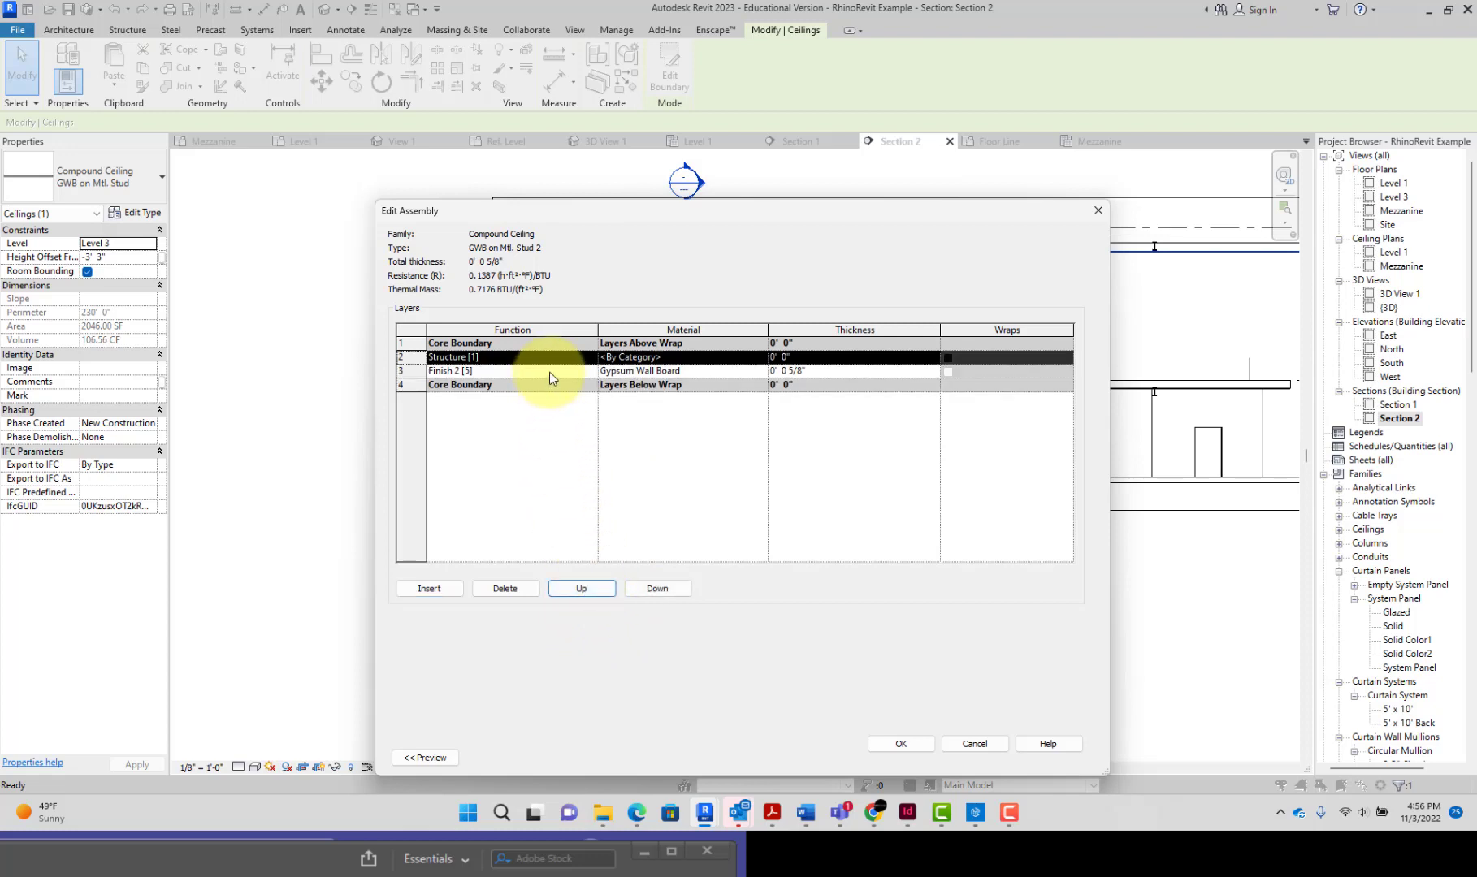
left_click(549, 371)
left_click(657, 589)
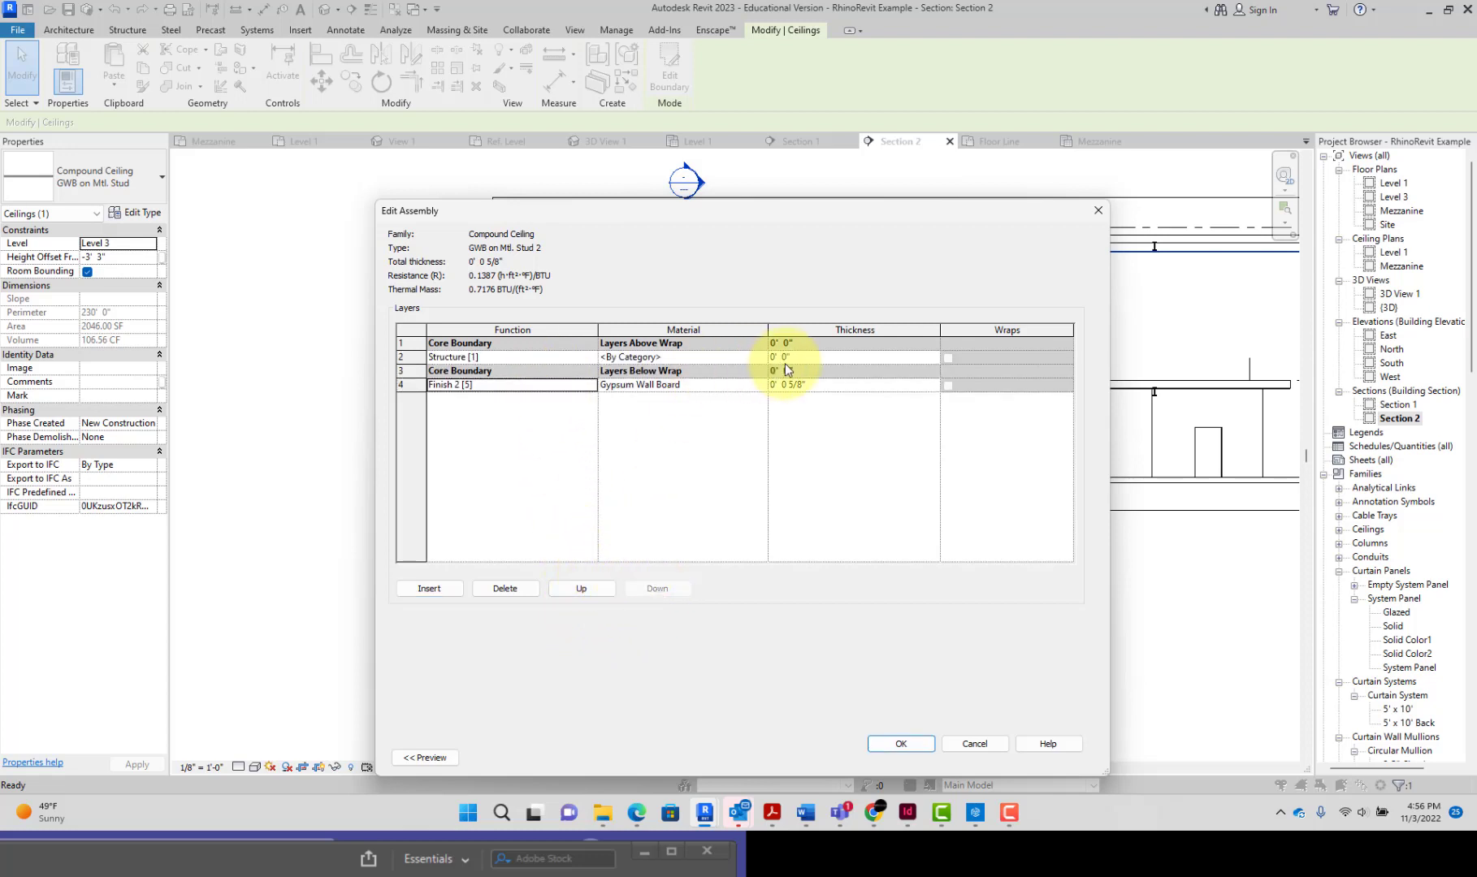
Set the Structure layer's thickness to 4" and apply the assembly to the ceiling type
left_click(786, 367)
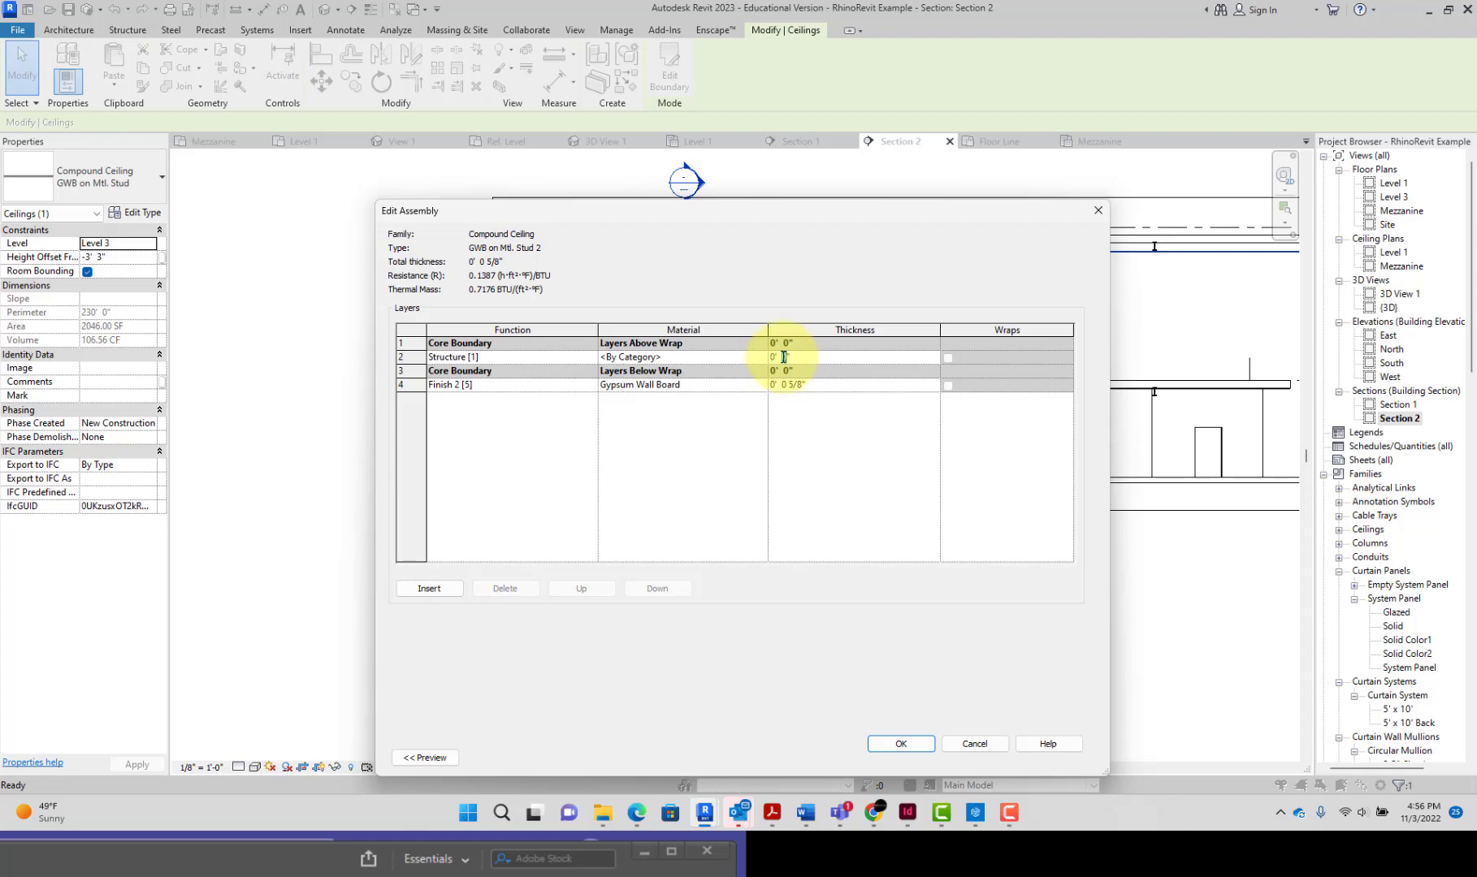
type("4")
left_click(926, 744)
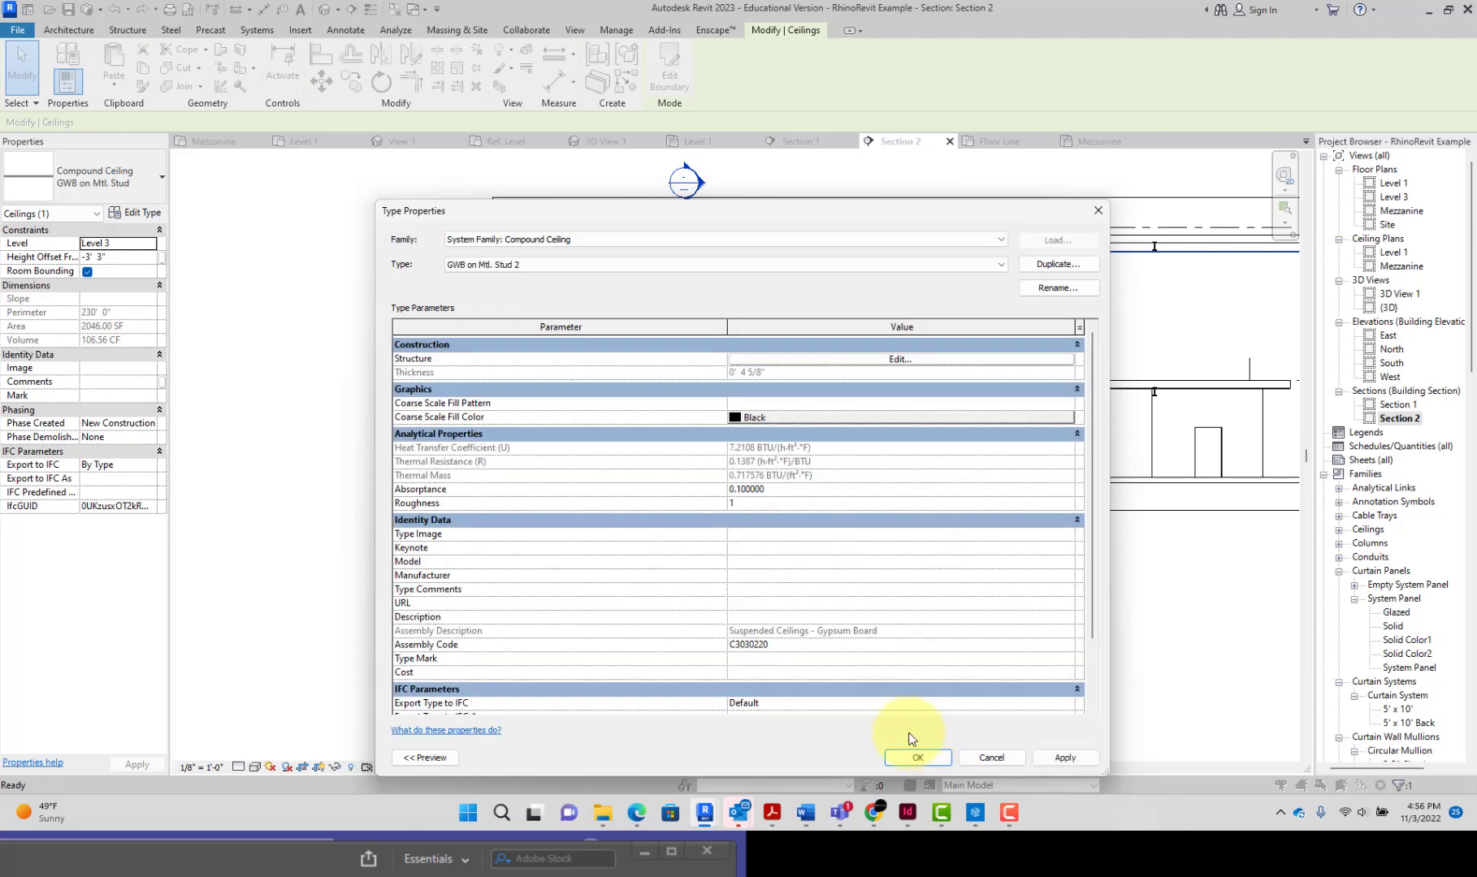
left_click(918, 757)
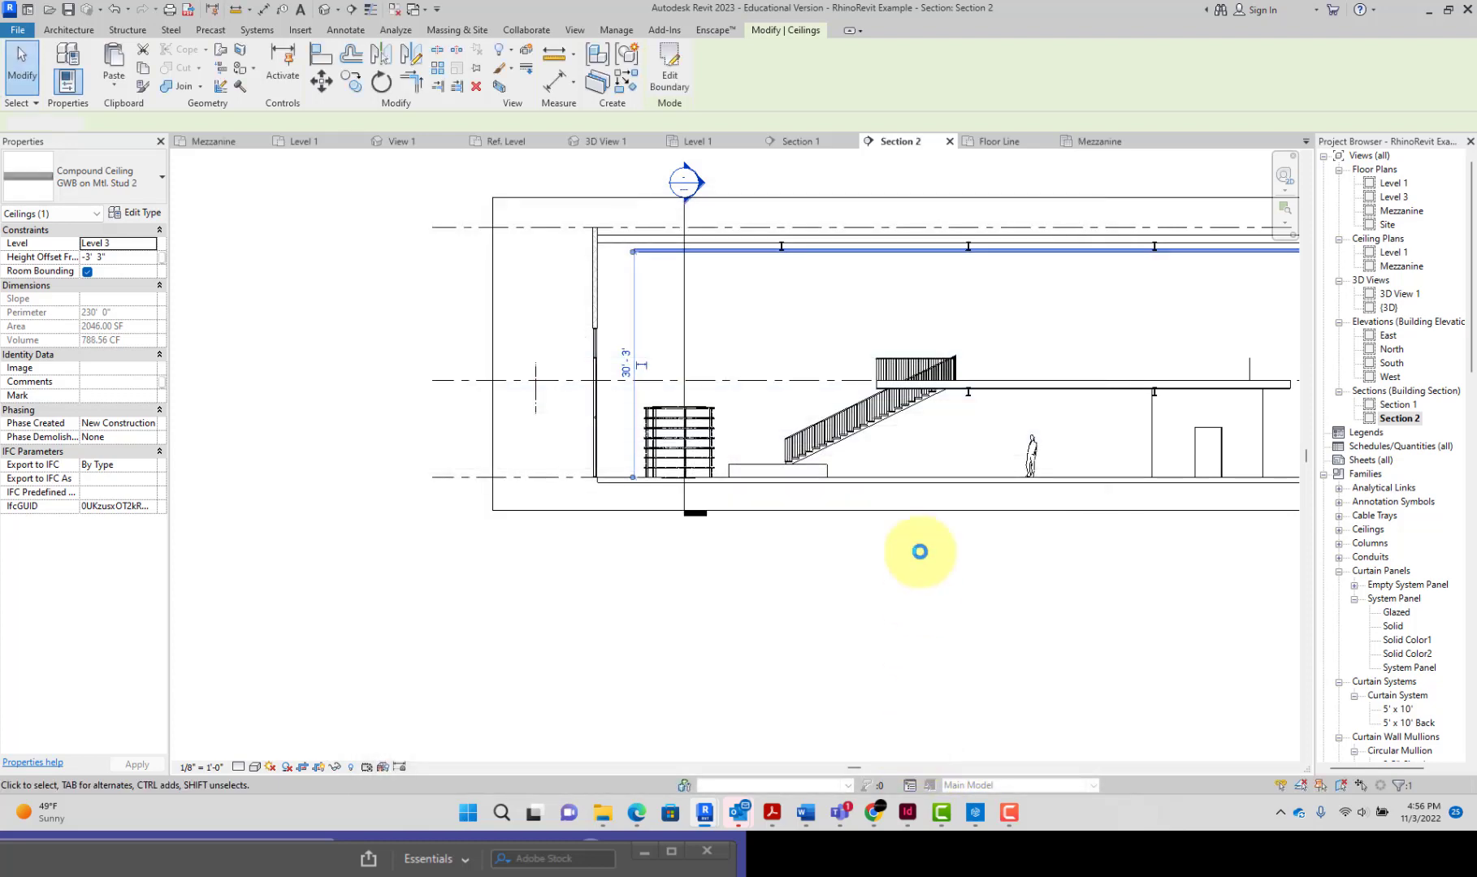
Examine in section how the thickened ceiling meets the steel beams below Level 3
left_click(882, 335)
scroll(874, 269, "up", 4)
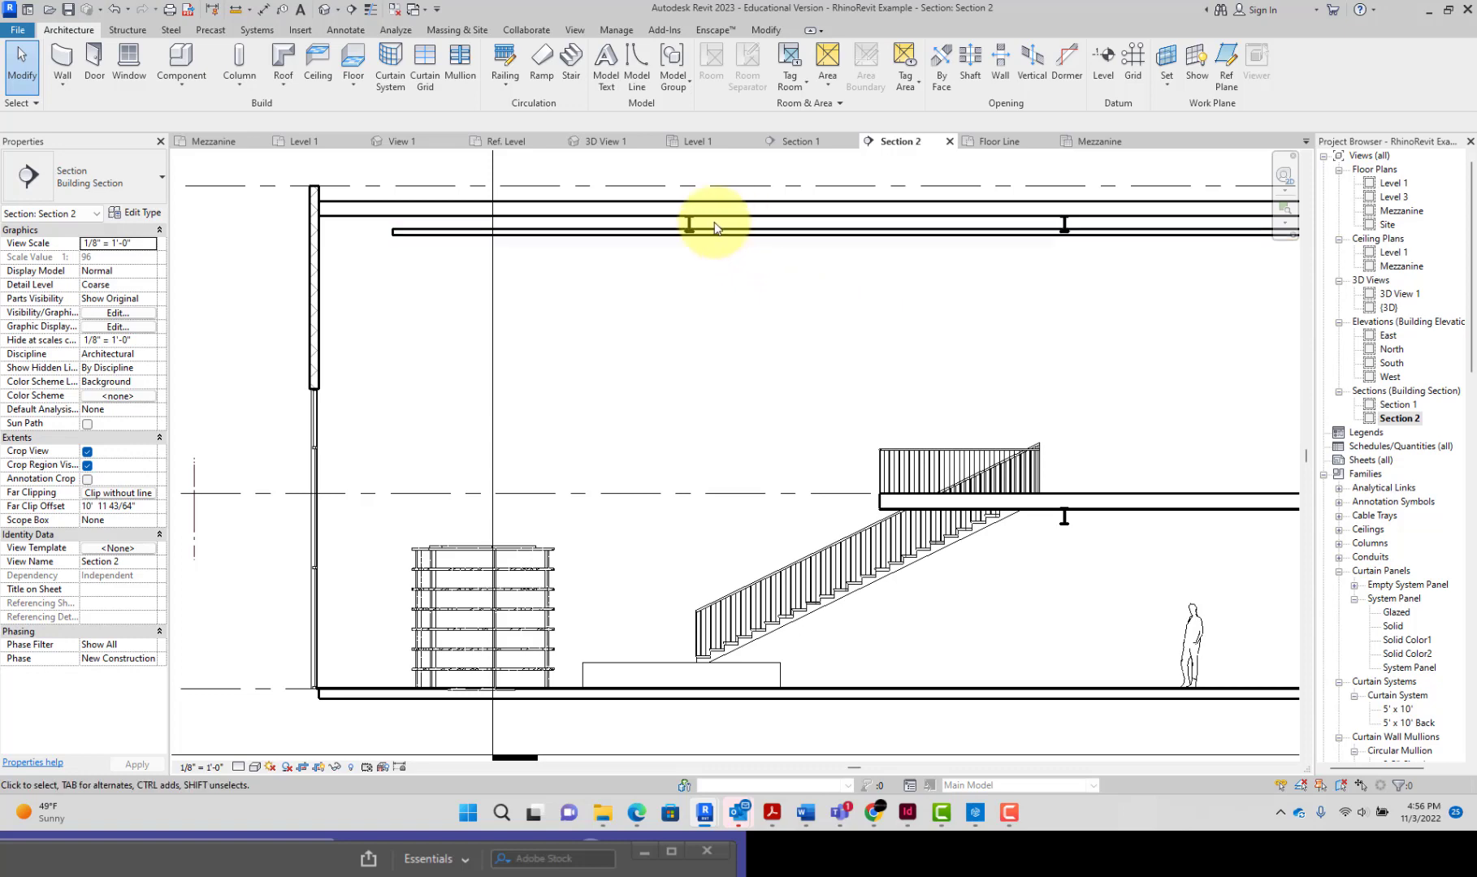
scroll(691, 229, "up", 3)
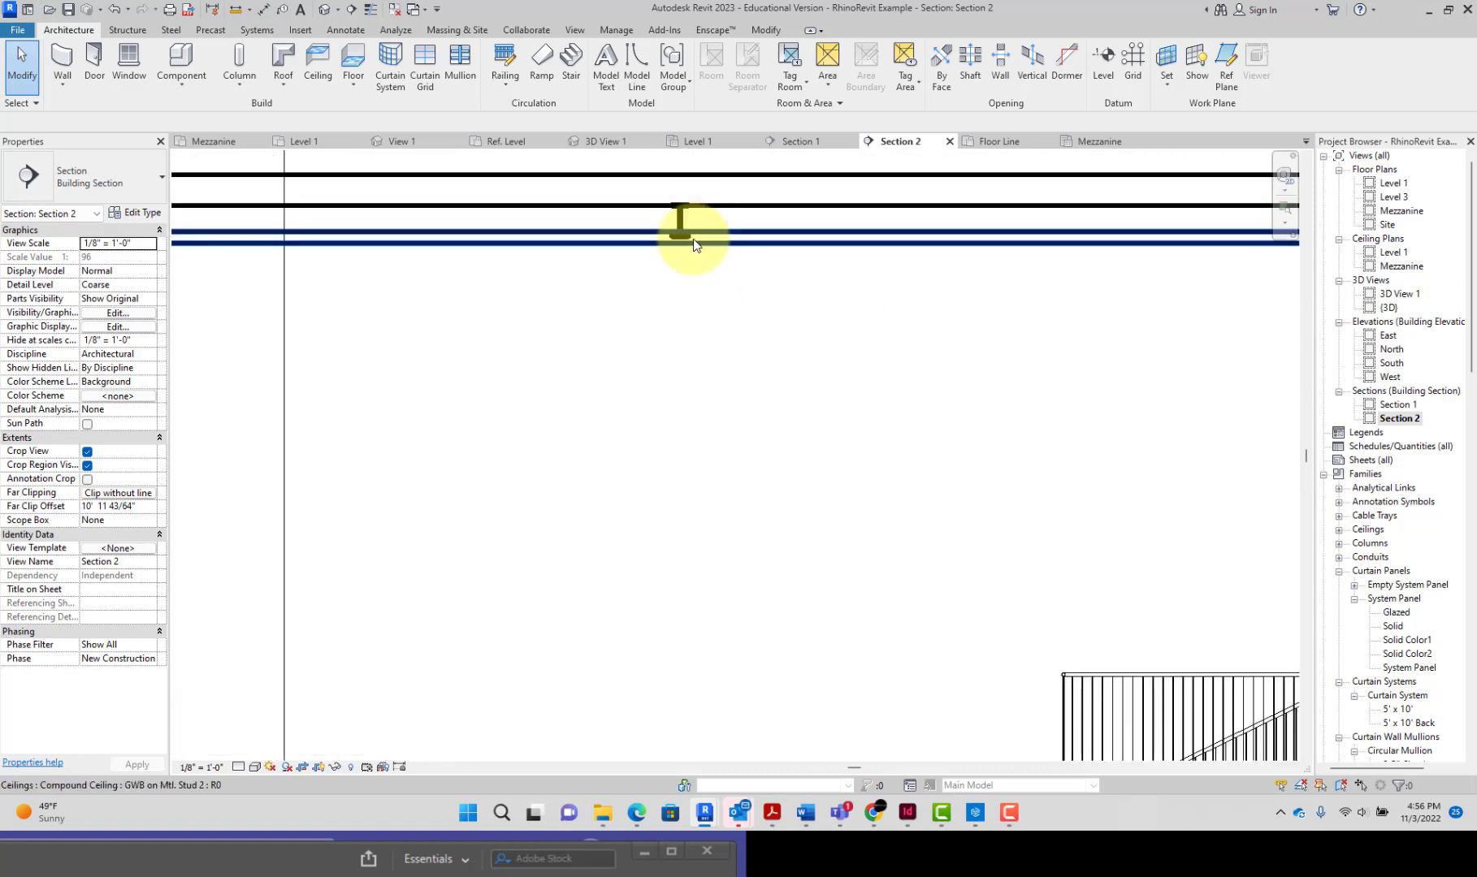
scroll(692, 231, "down", 2)
left_click(701, 241)
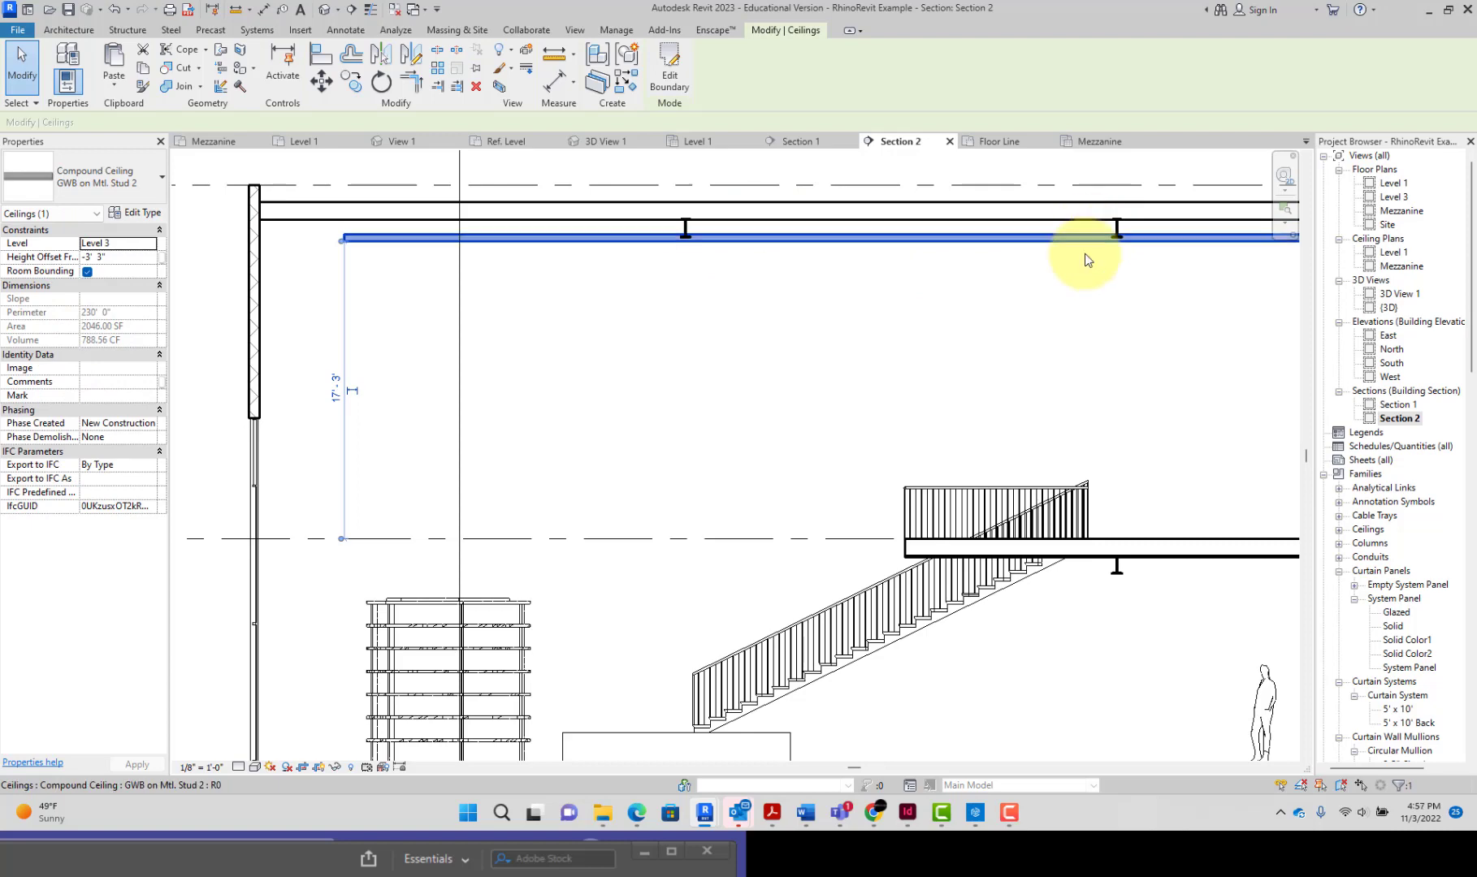
middle_click_drag(1088, 258, 930, 369)
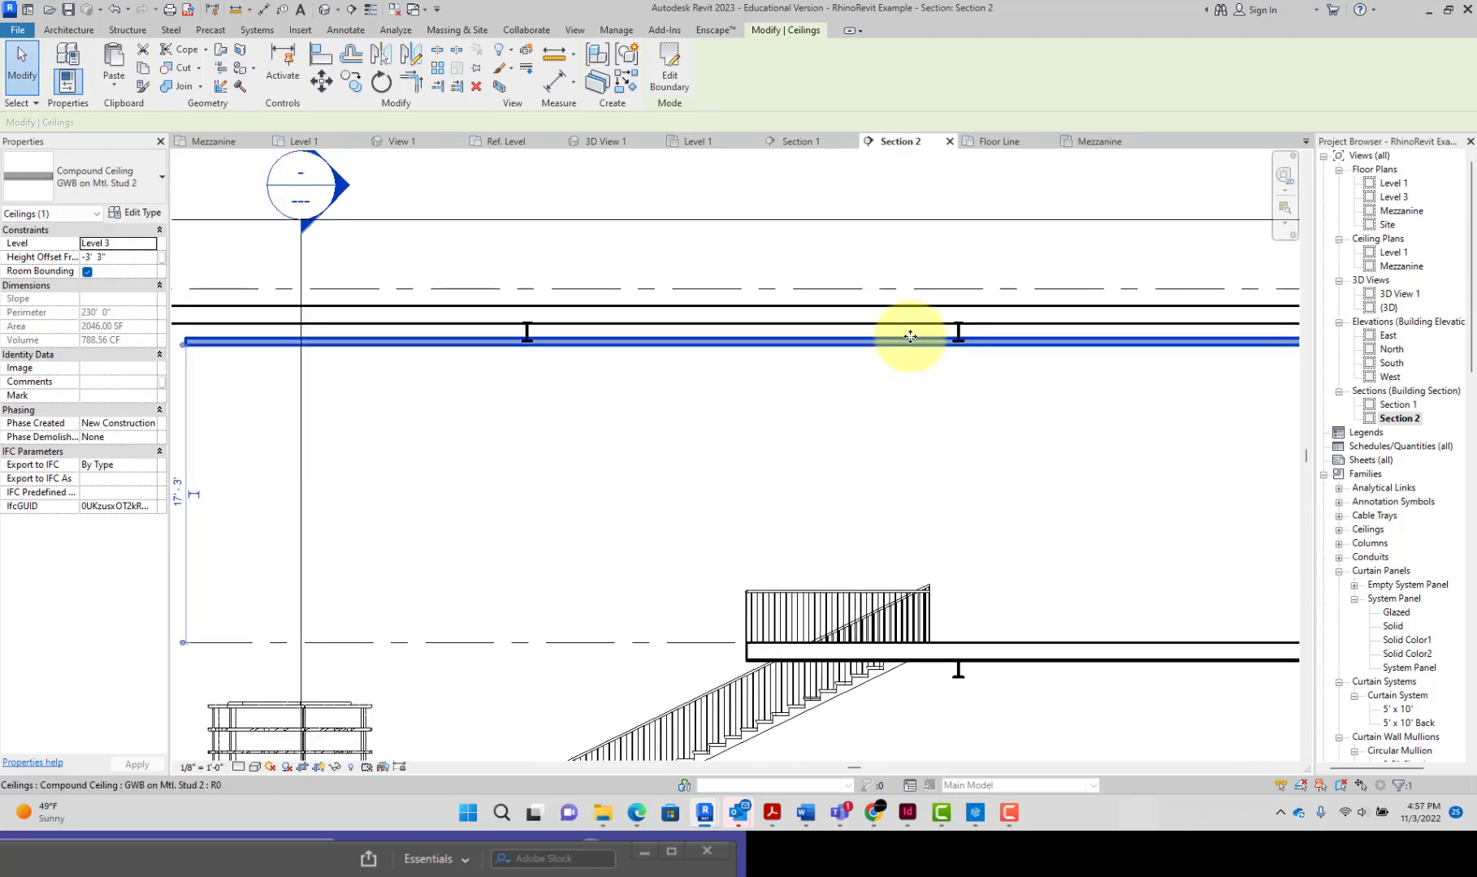
left_click(959, 330)
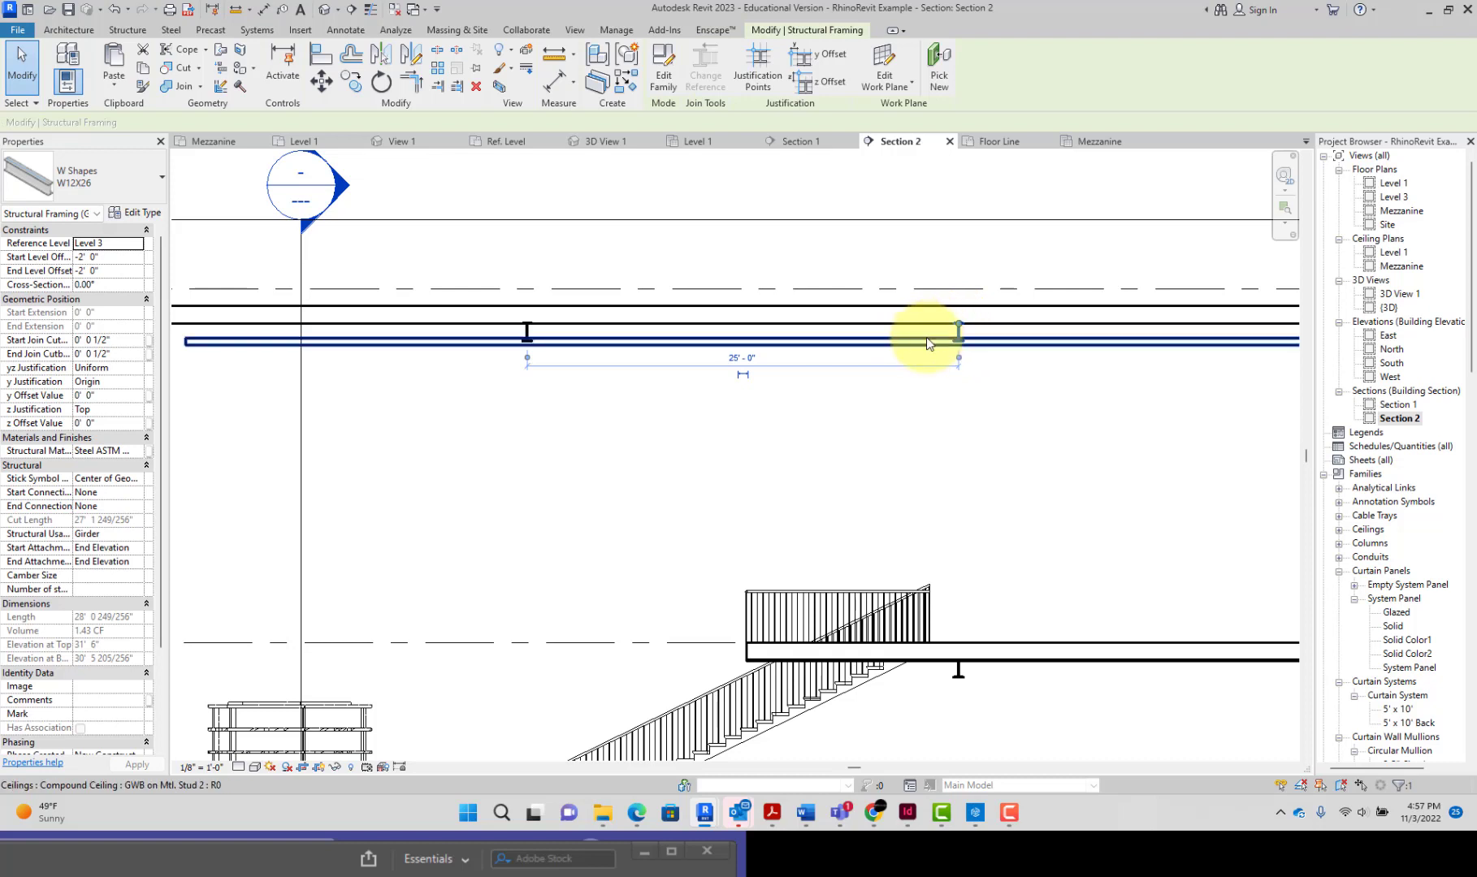
Set the Structure layer's thickness to 1' in the suspended ceiling's assembly and apply it to the type
left_click(927, 340)
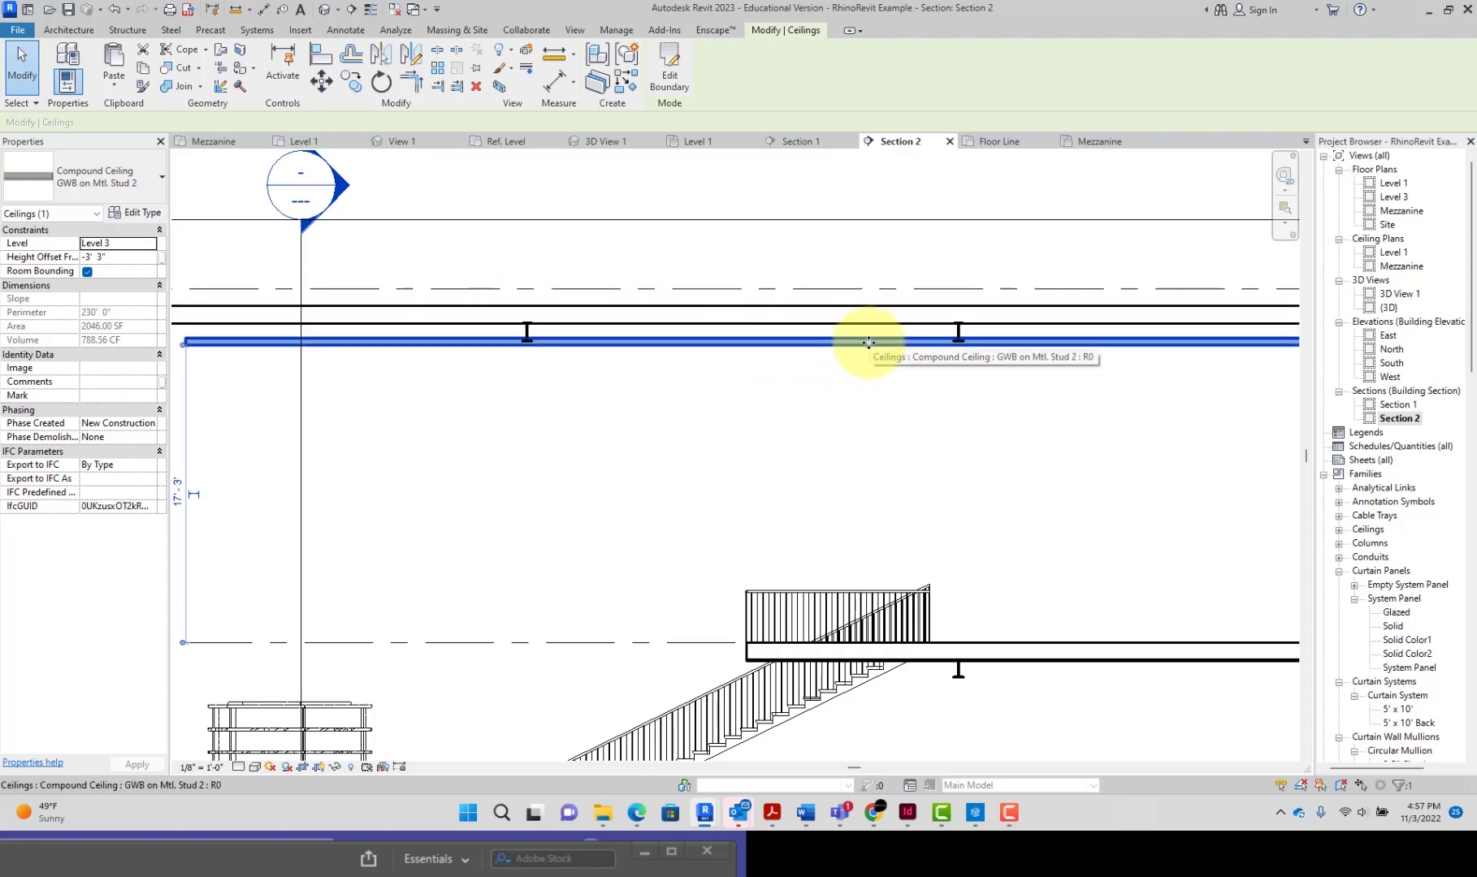
left_click(145, 213)
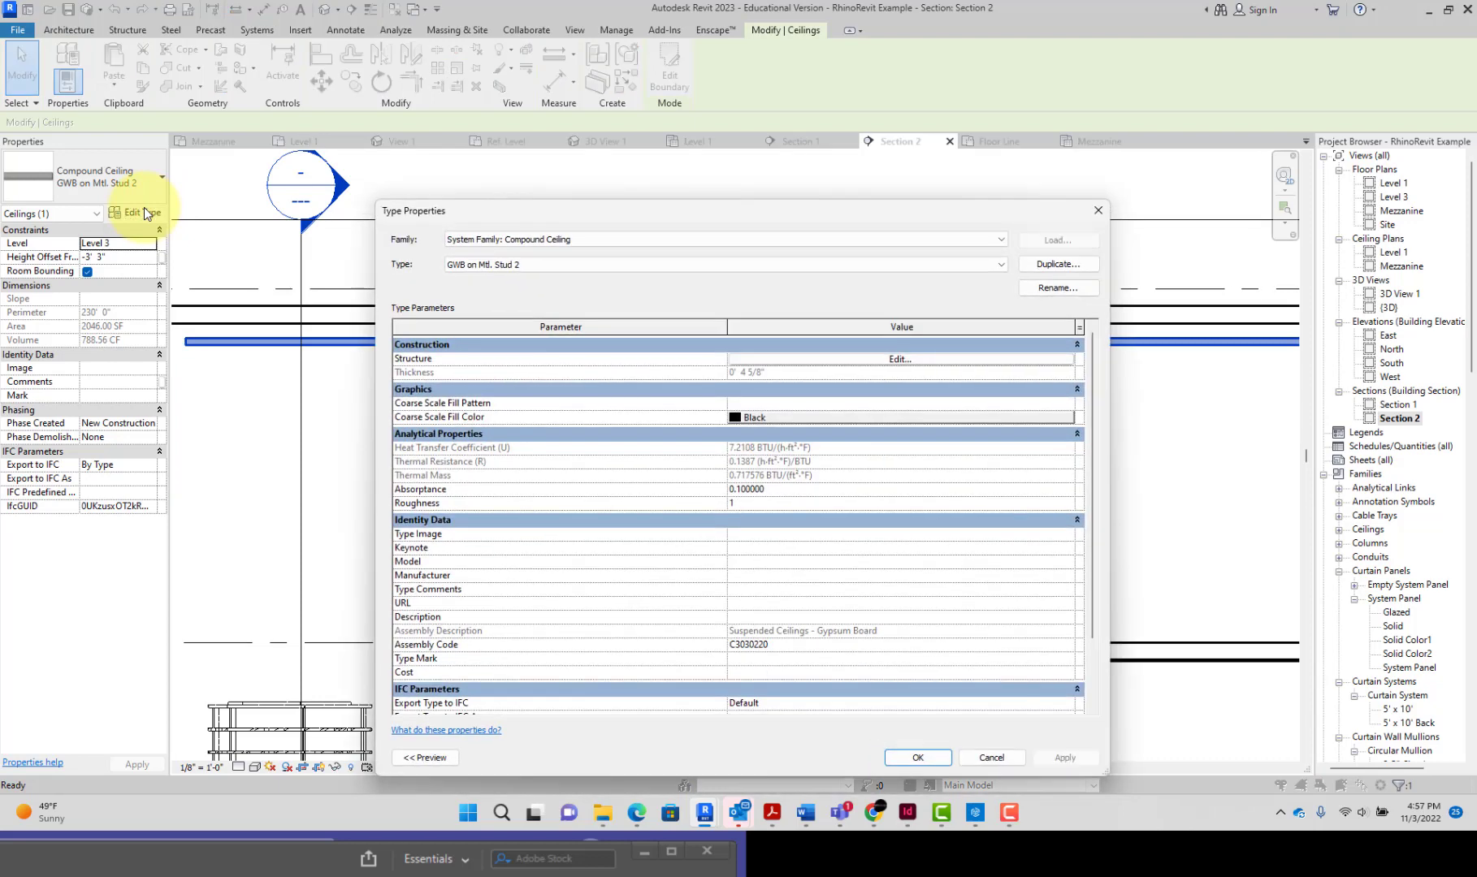
left_click(857, 363)
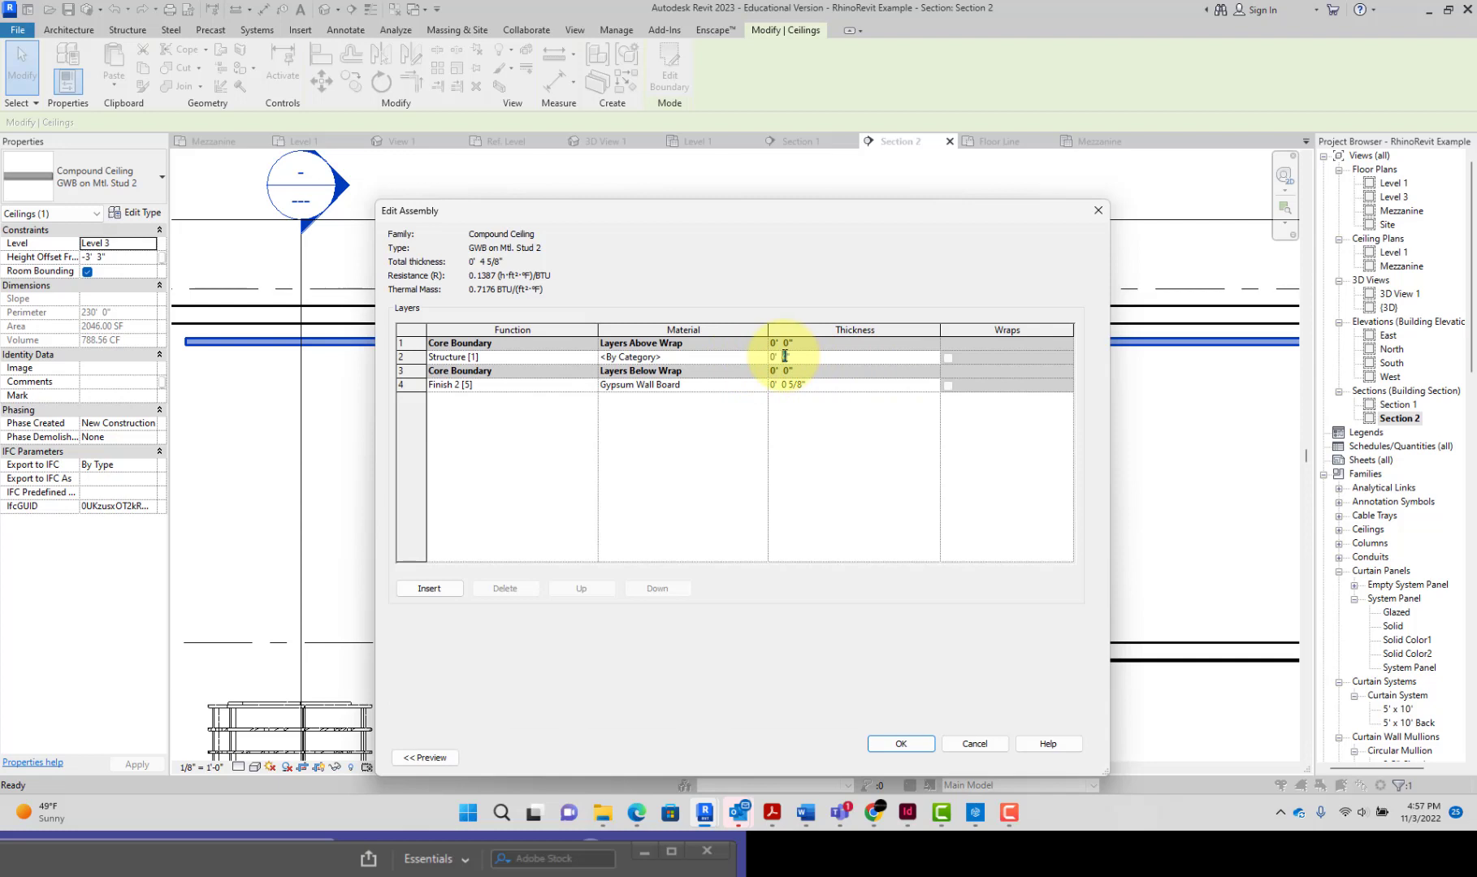
type("1")
left_click_drag(800, 357, 723, 345)
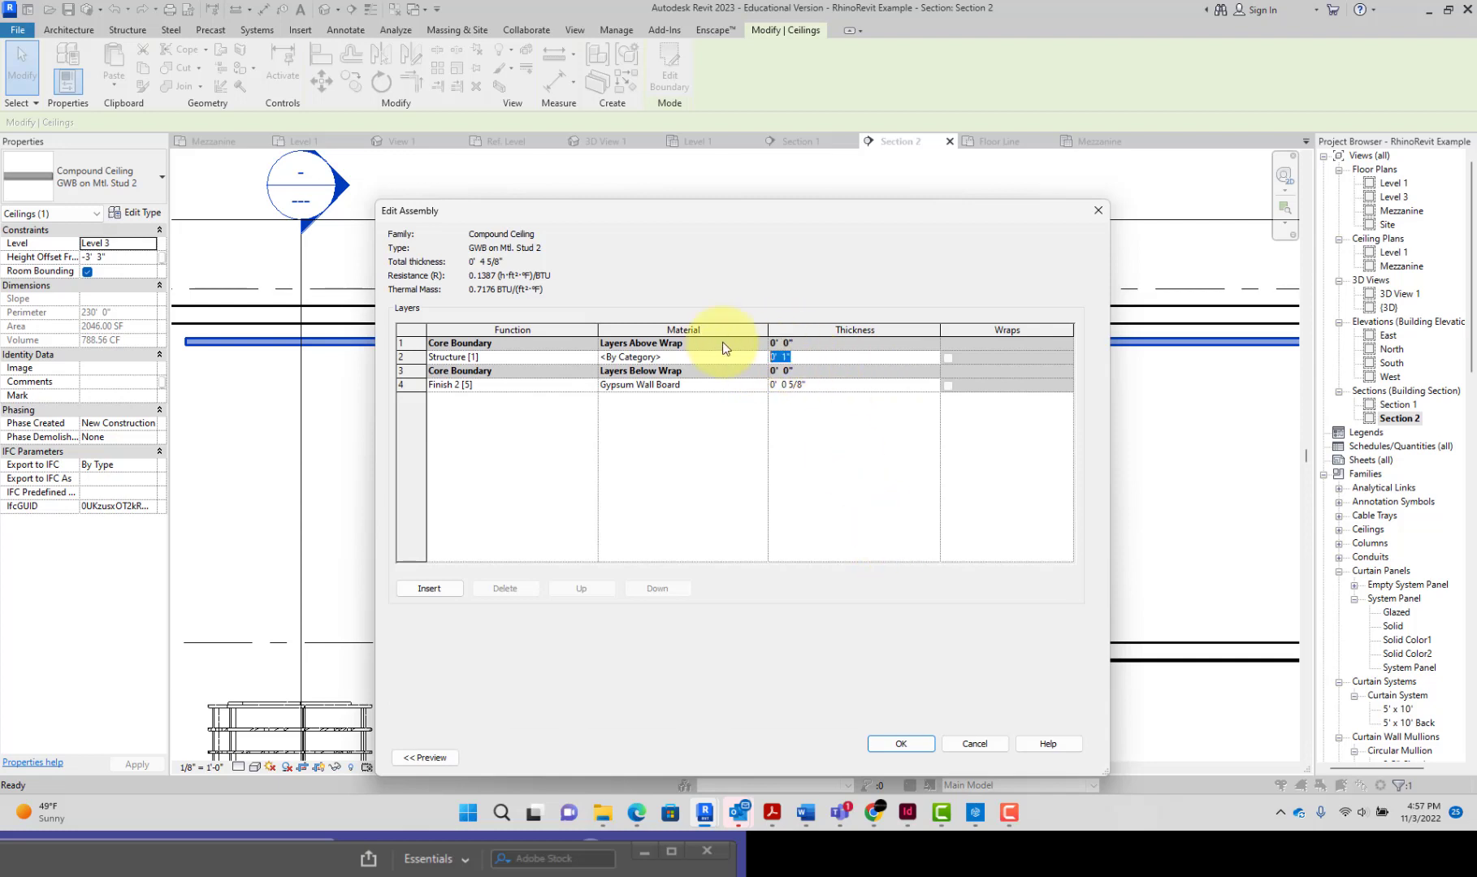
type("'")
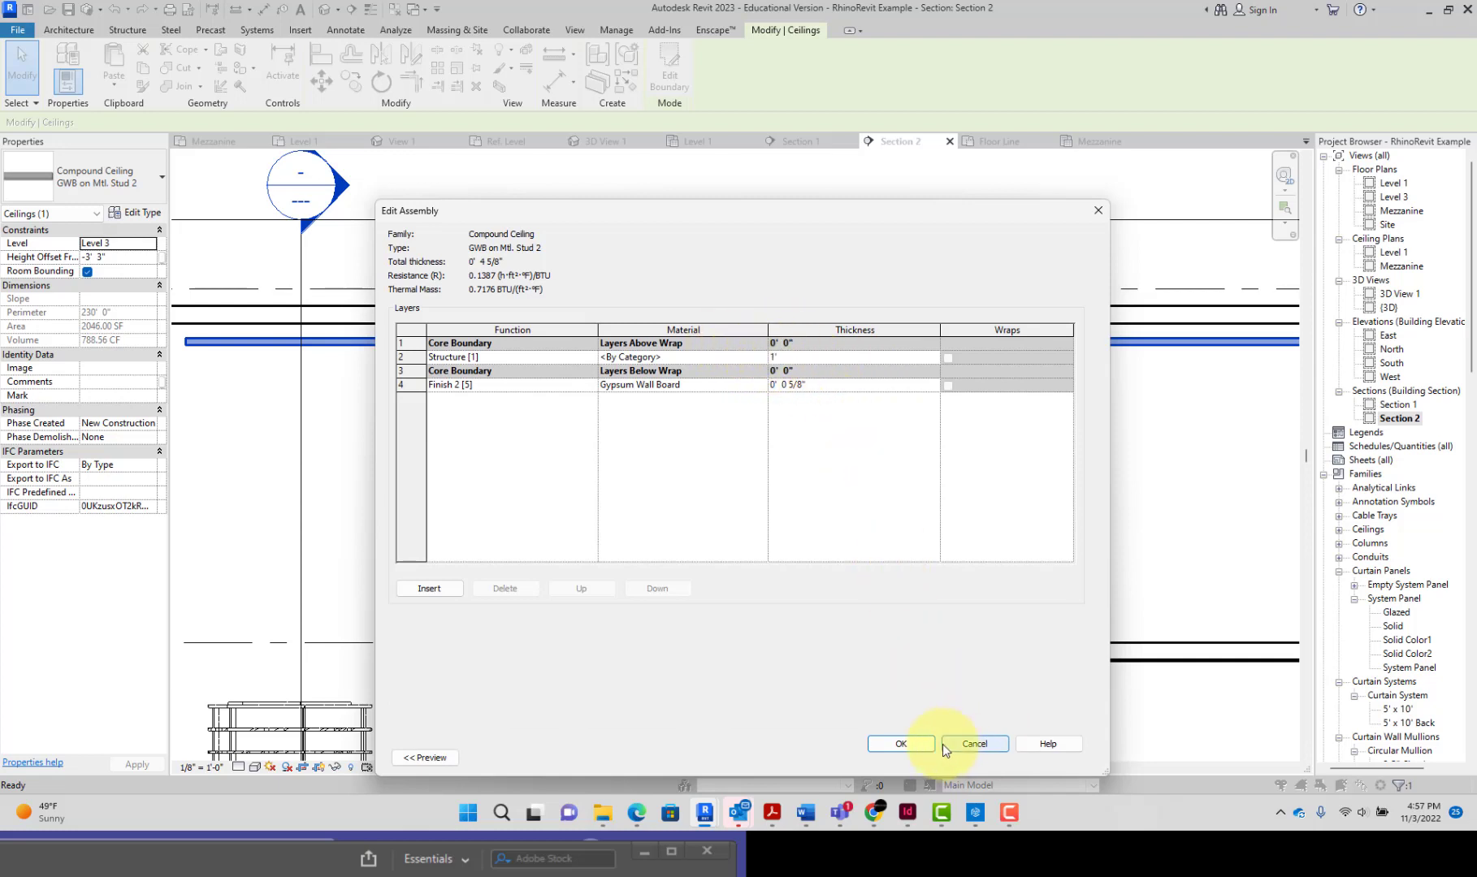
left_click(898, 744)
left_click(1060, 759)
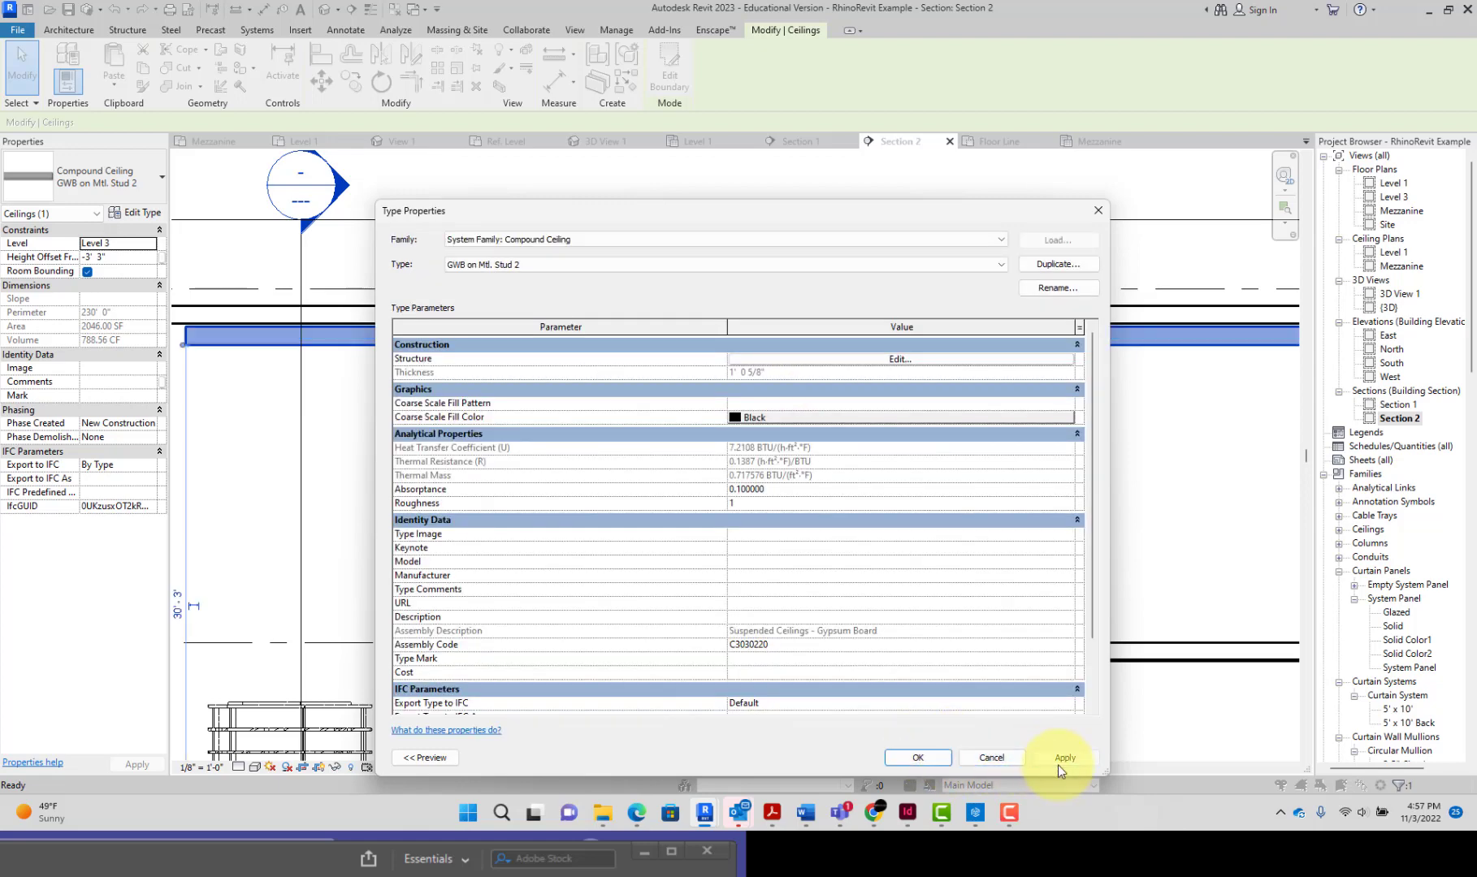
left_click(917, 757)
left_click(751, 438)
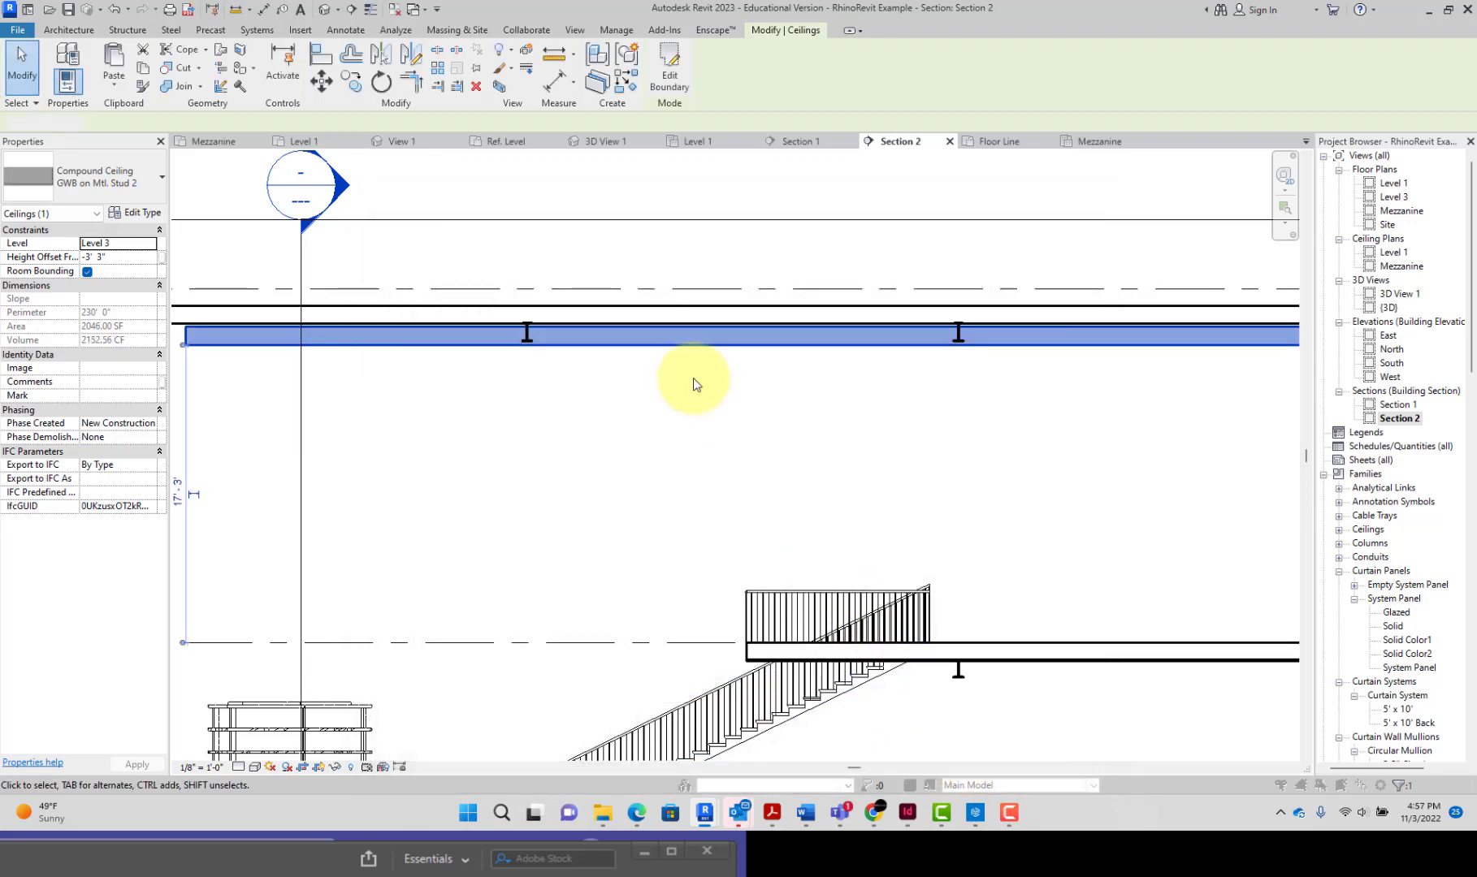
Raise the ceiling to a height offset of -3' 0" from Level 3, checking its underside against the steel beams
left_click(694, 348)
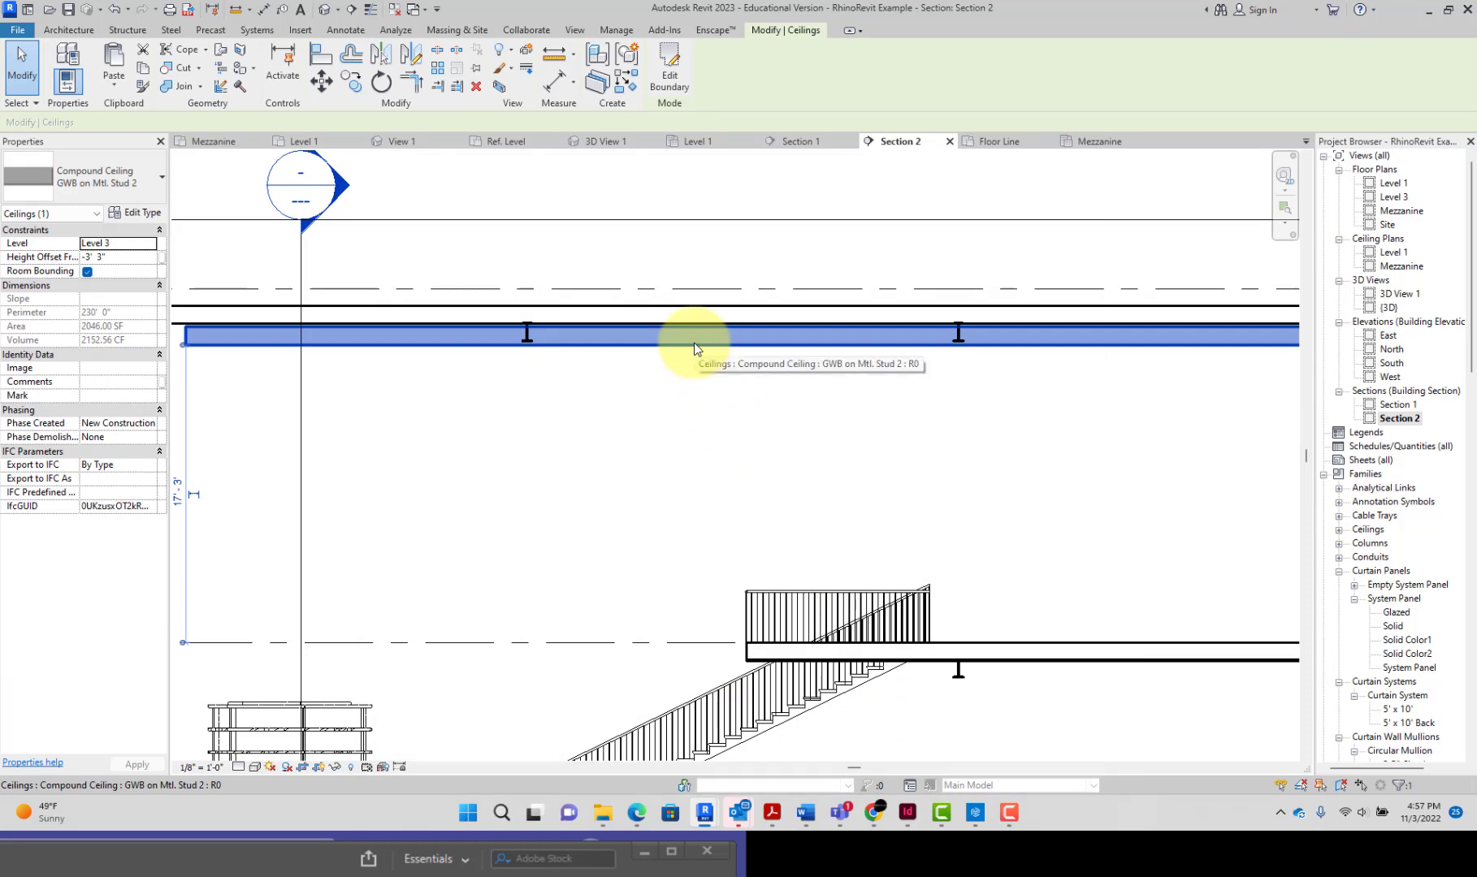
key("Up")
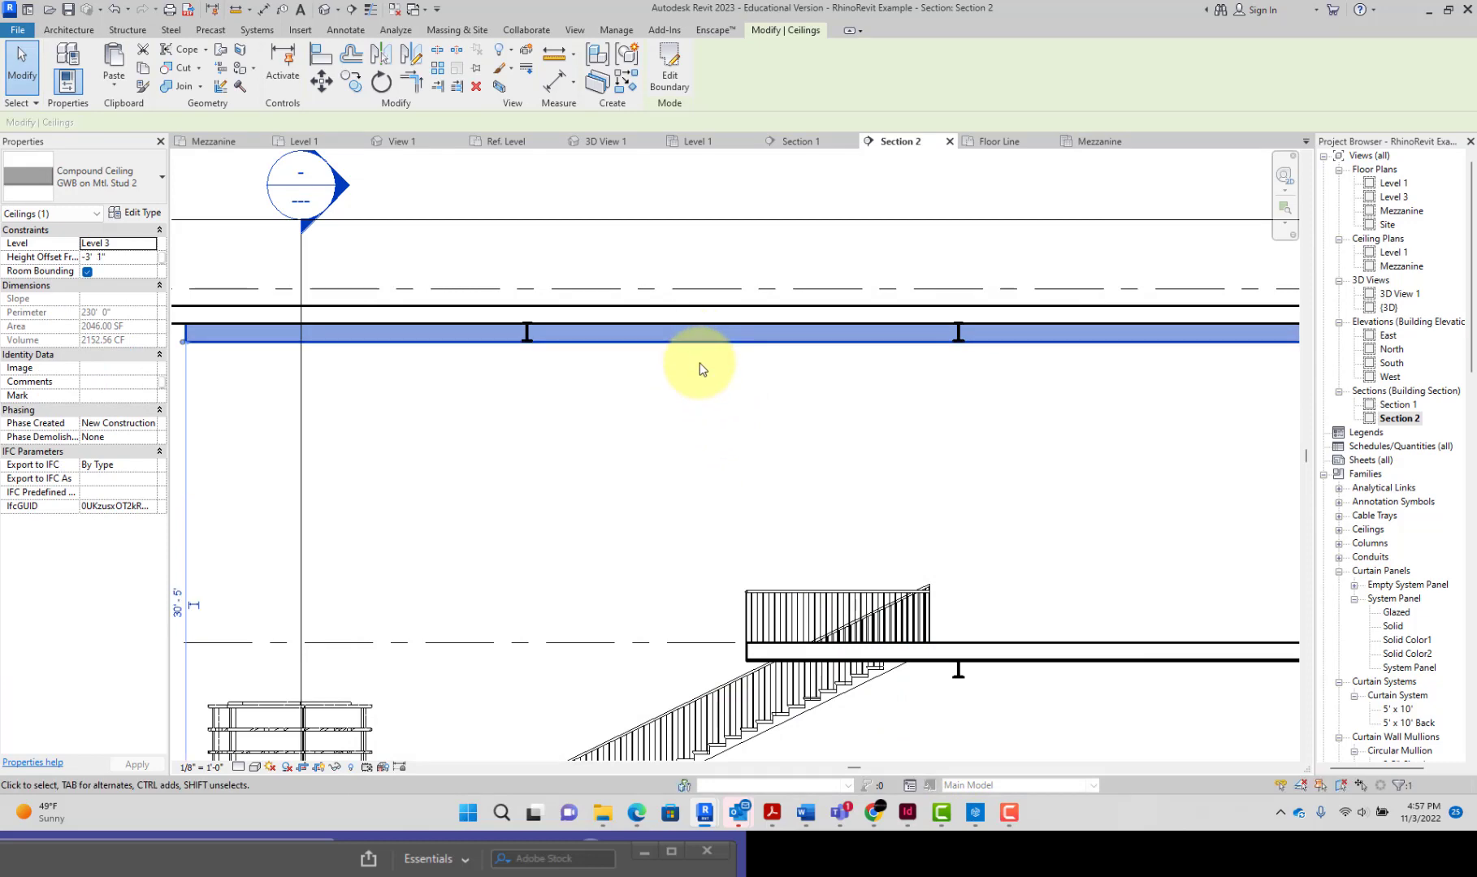
left_click(702, 384)
left_click(706, 347)
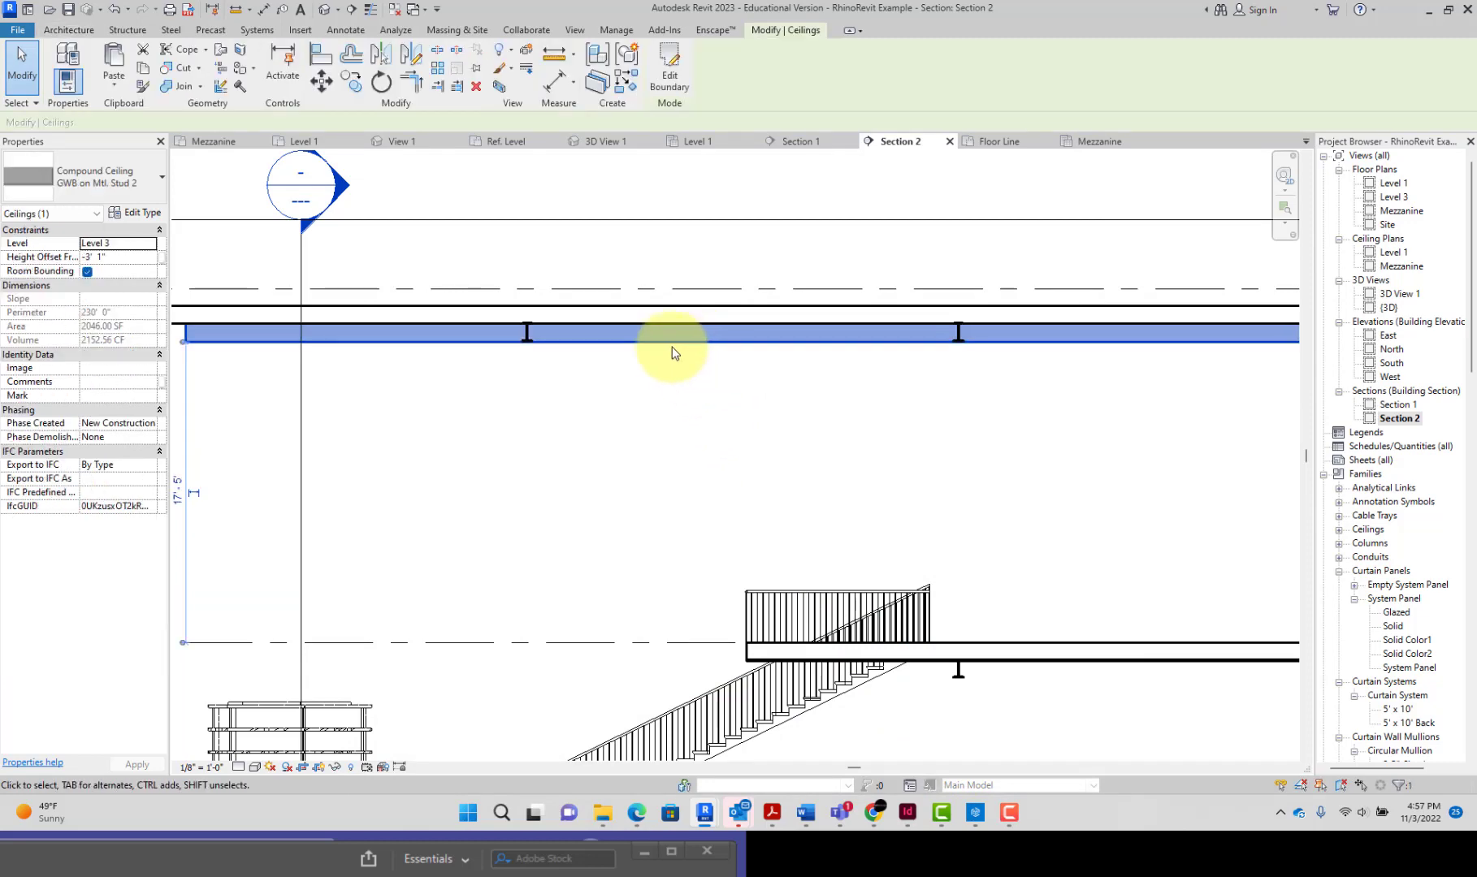
scroll(580, 341, "down", 1)
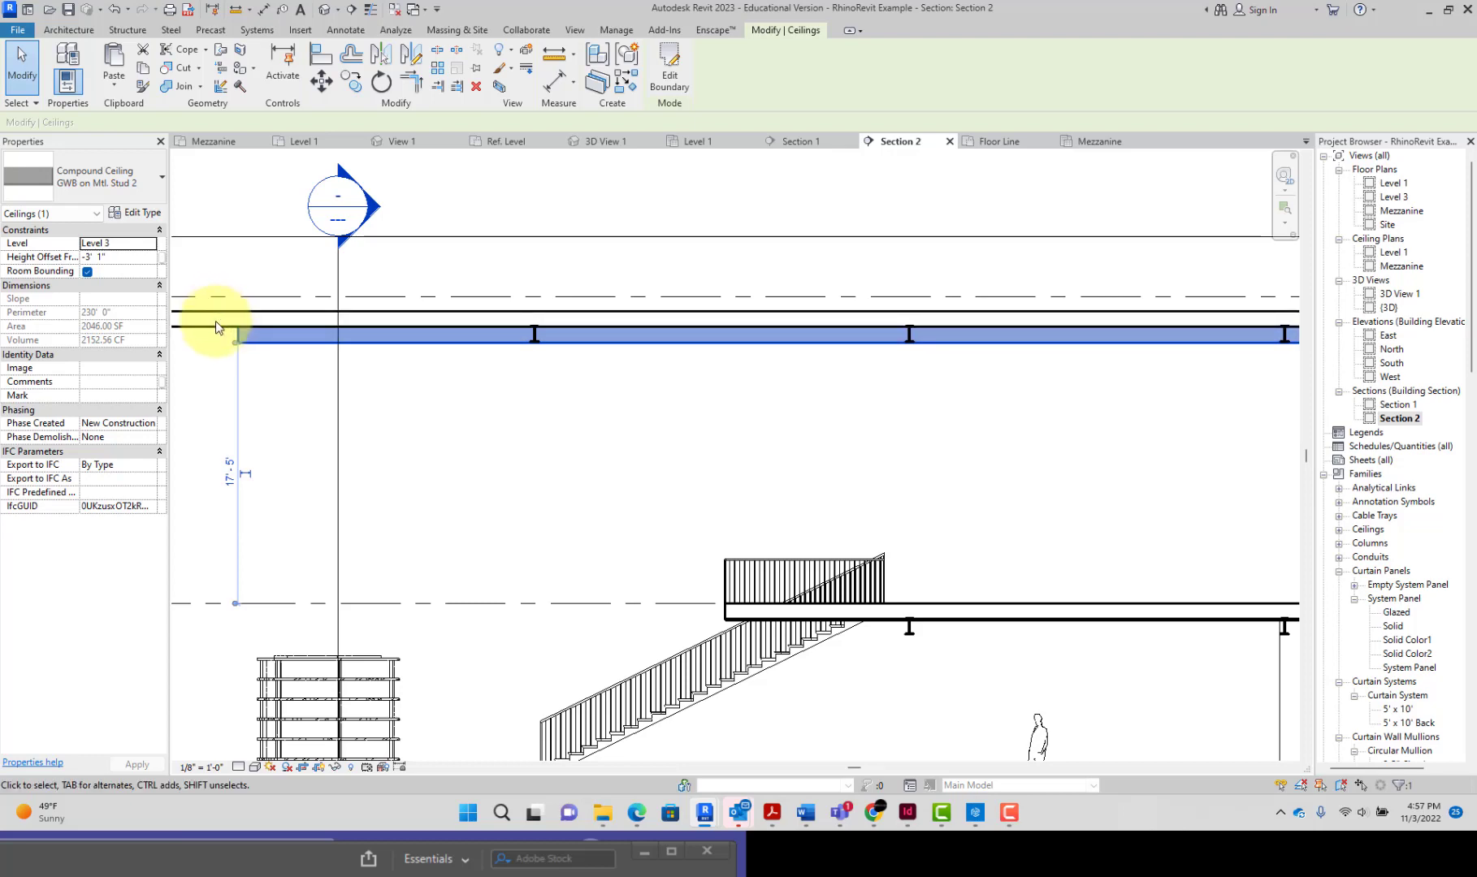
key("Escape")
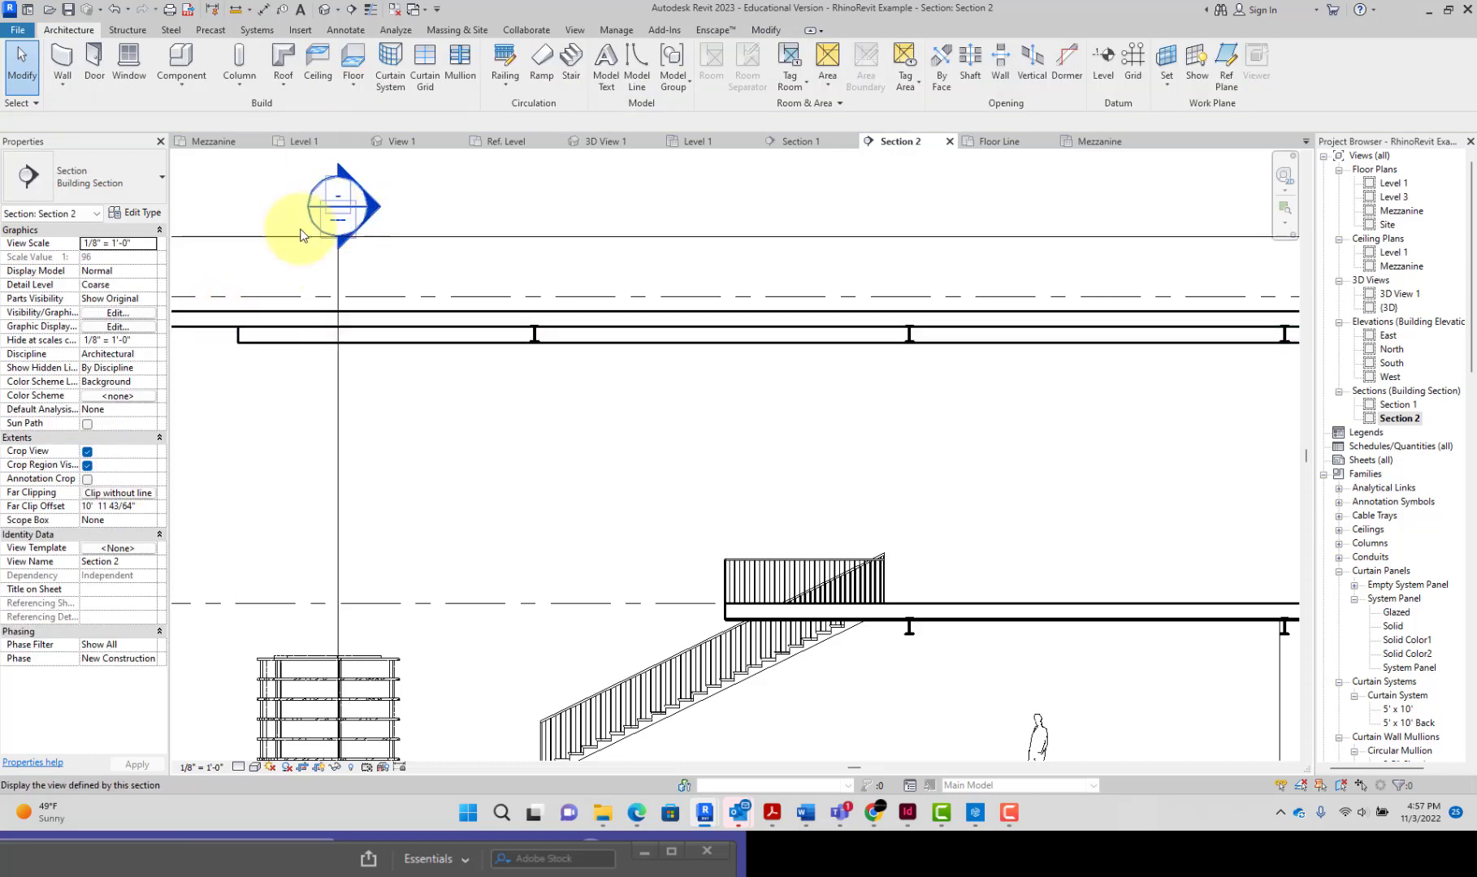
left_click(279, 341)
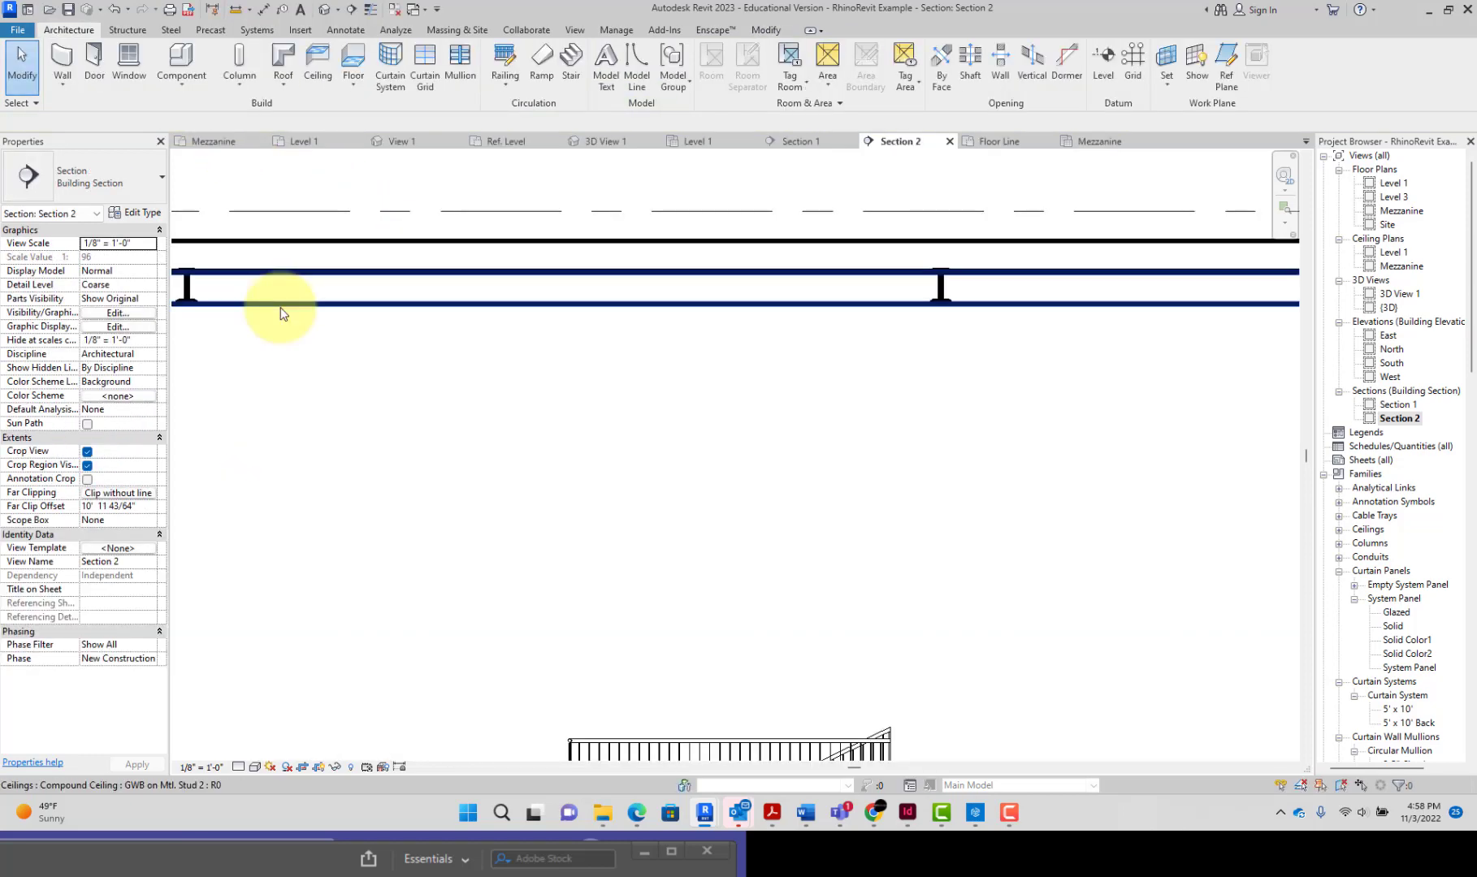
left_click(282, 312)
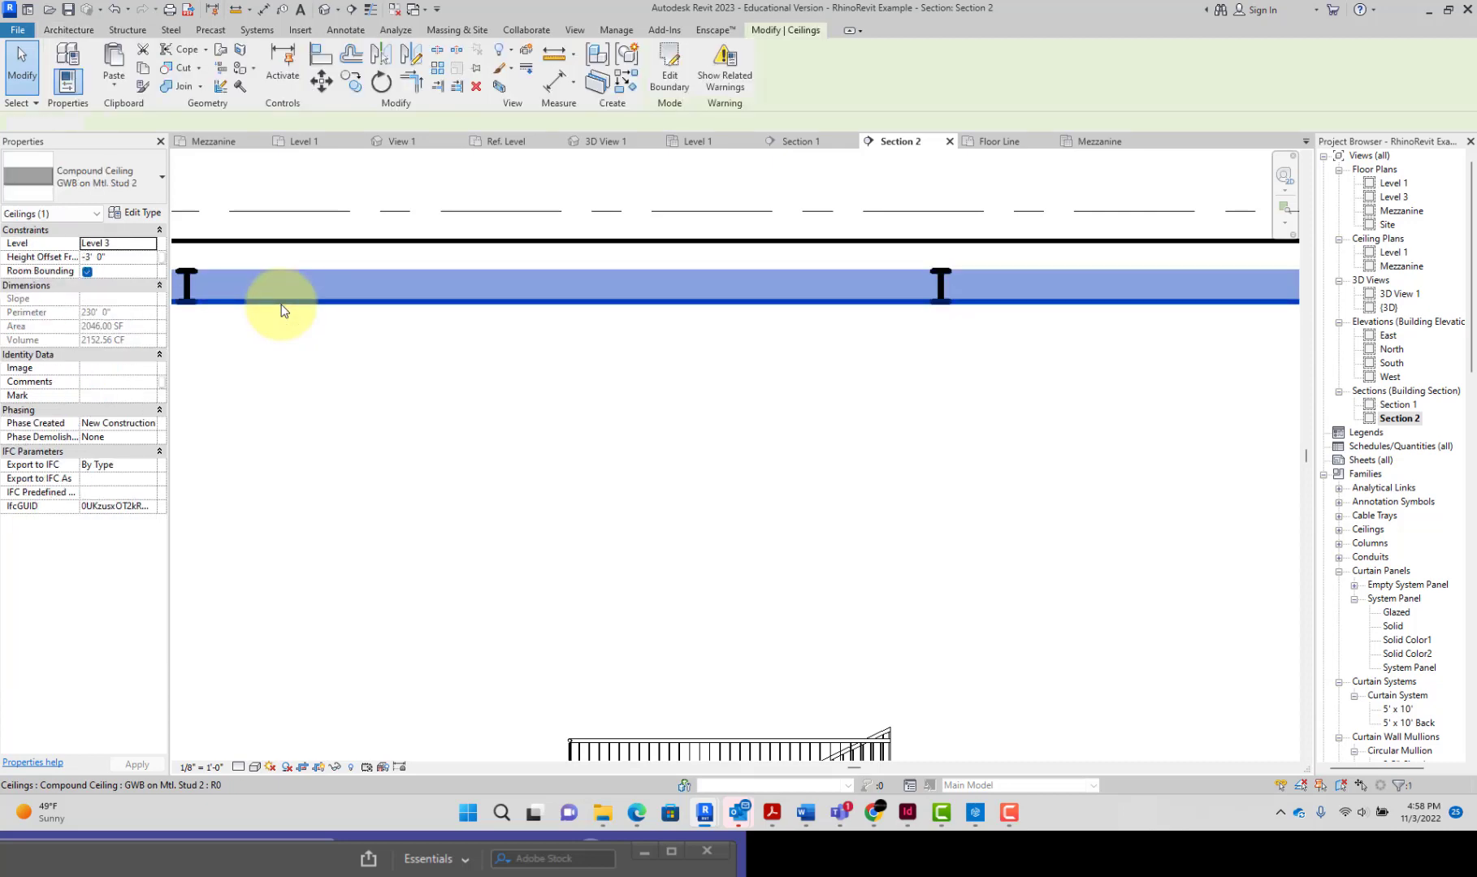
left_click(289, 335)
scroll(289, 336, "down", 3)
scroll(296, 337, "down", 1)
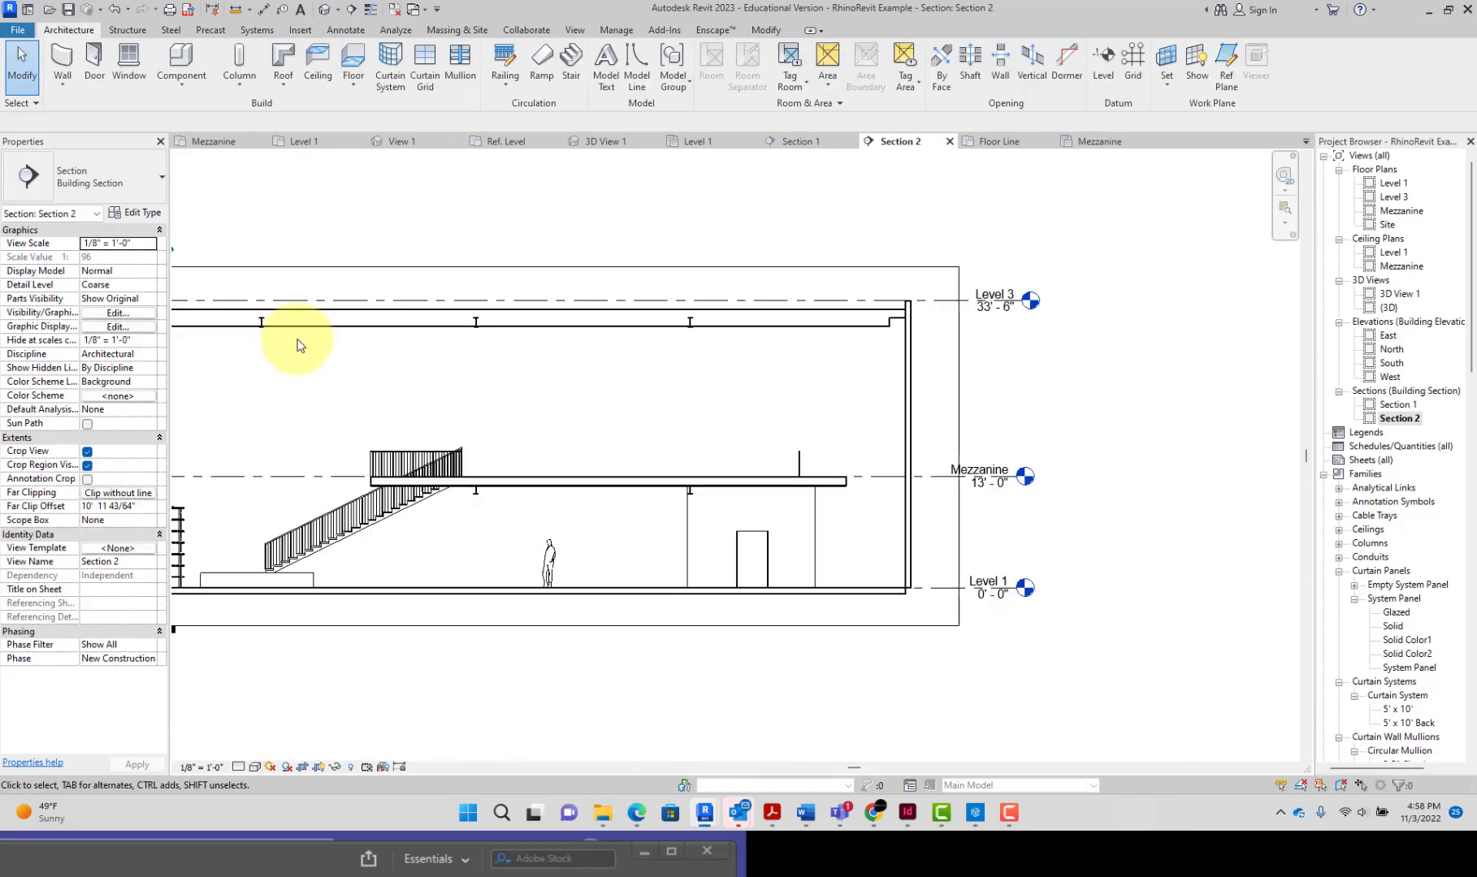
Set the Structure layer's thickness to 1' 4" in the ceiling's assembly and apply it to the type
left_click(300, 322)
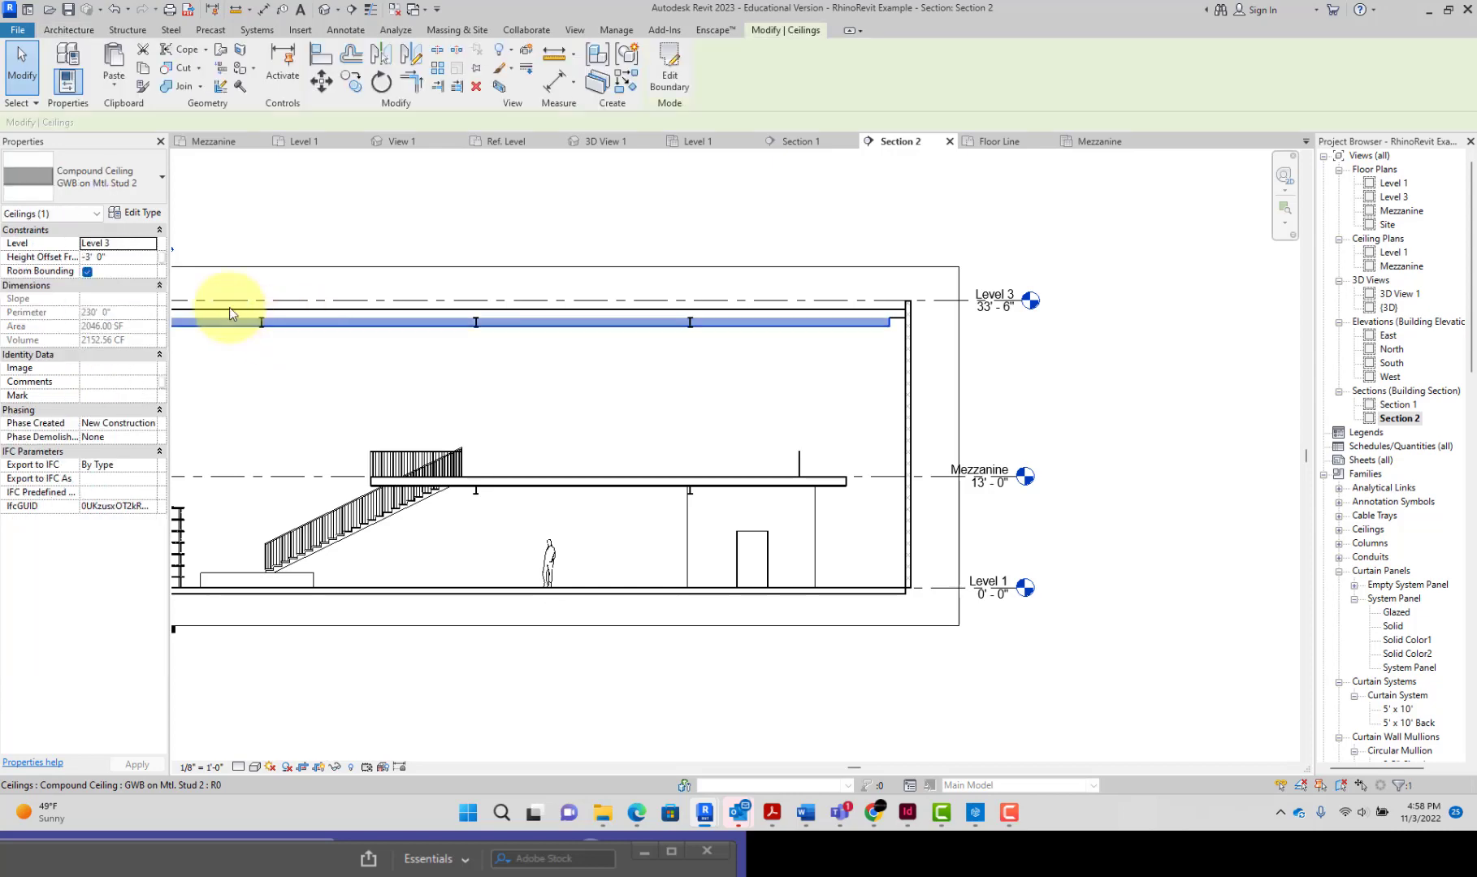
left_click(143, 214)
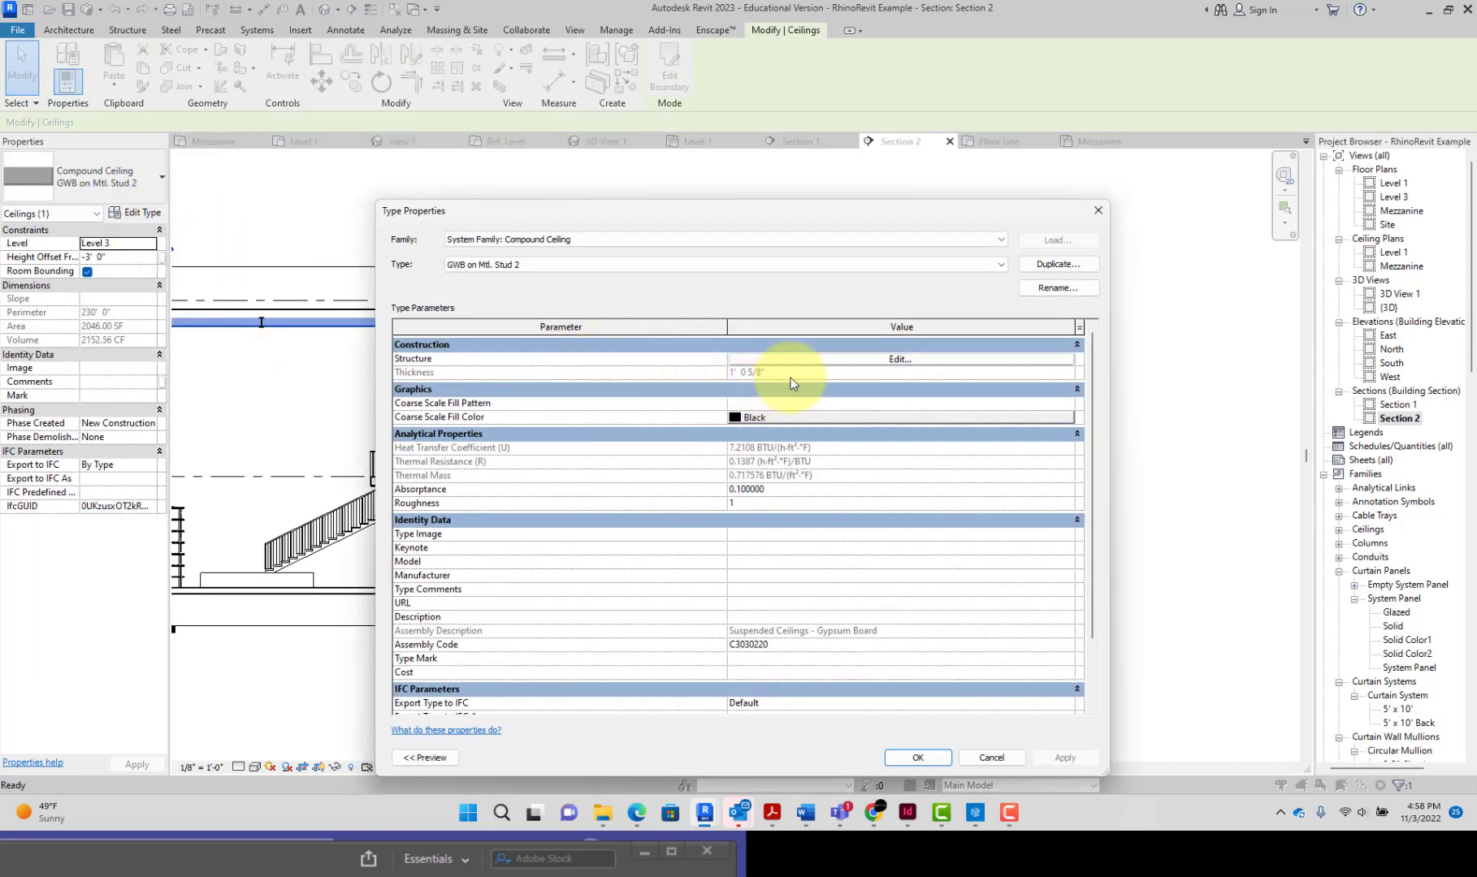
left_click(842, 358)
left_click(786, 358)
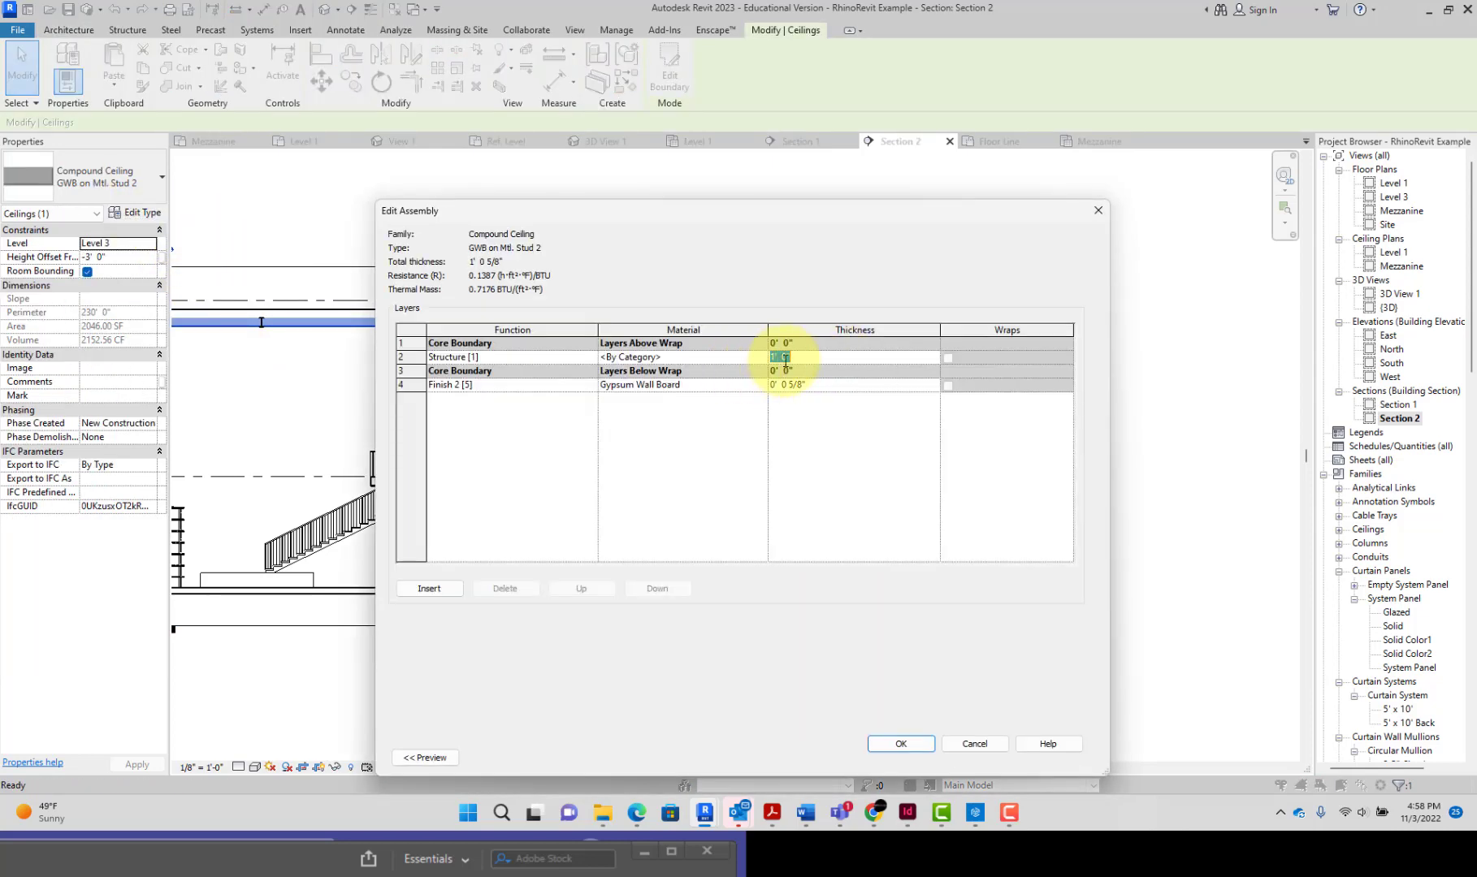
type("4")
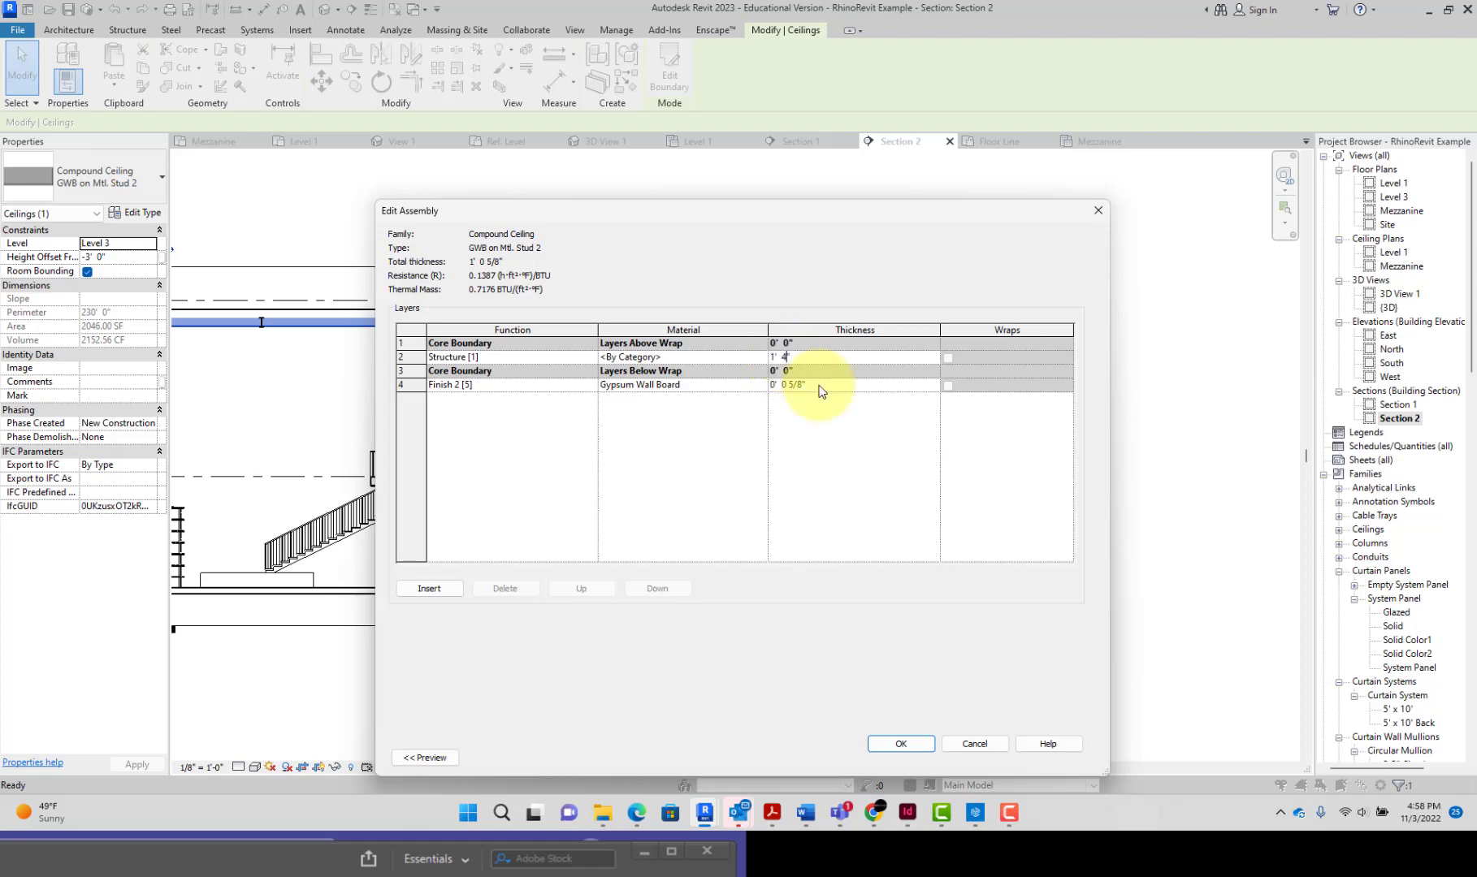
left_click(904, 746)
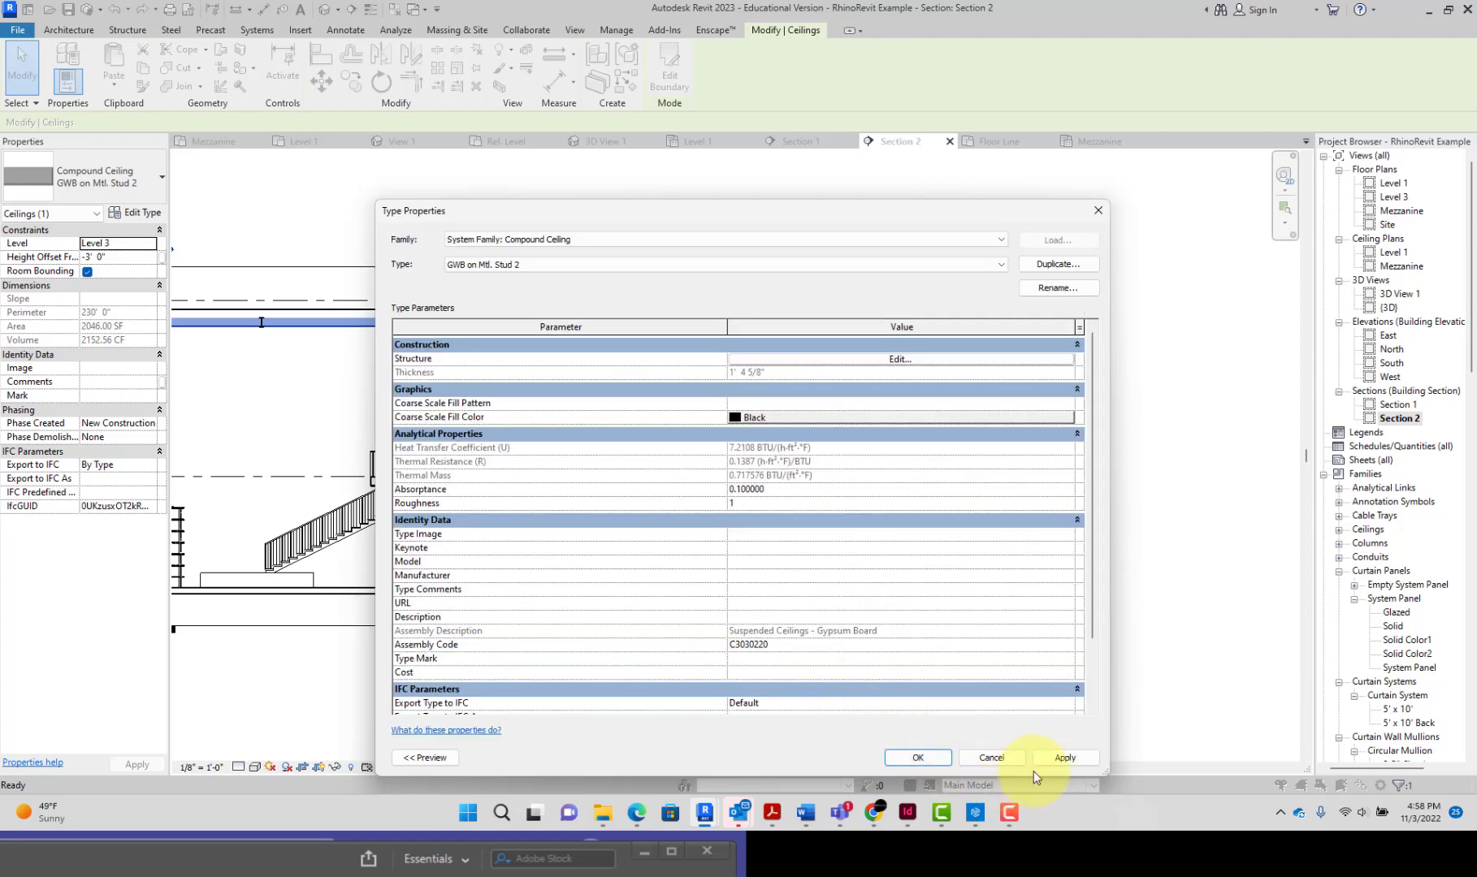
left_click(1054, 764)
left_click(914, 756)
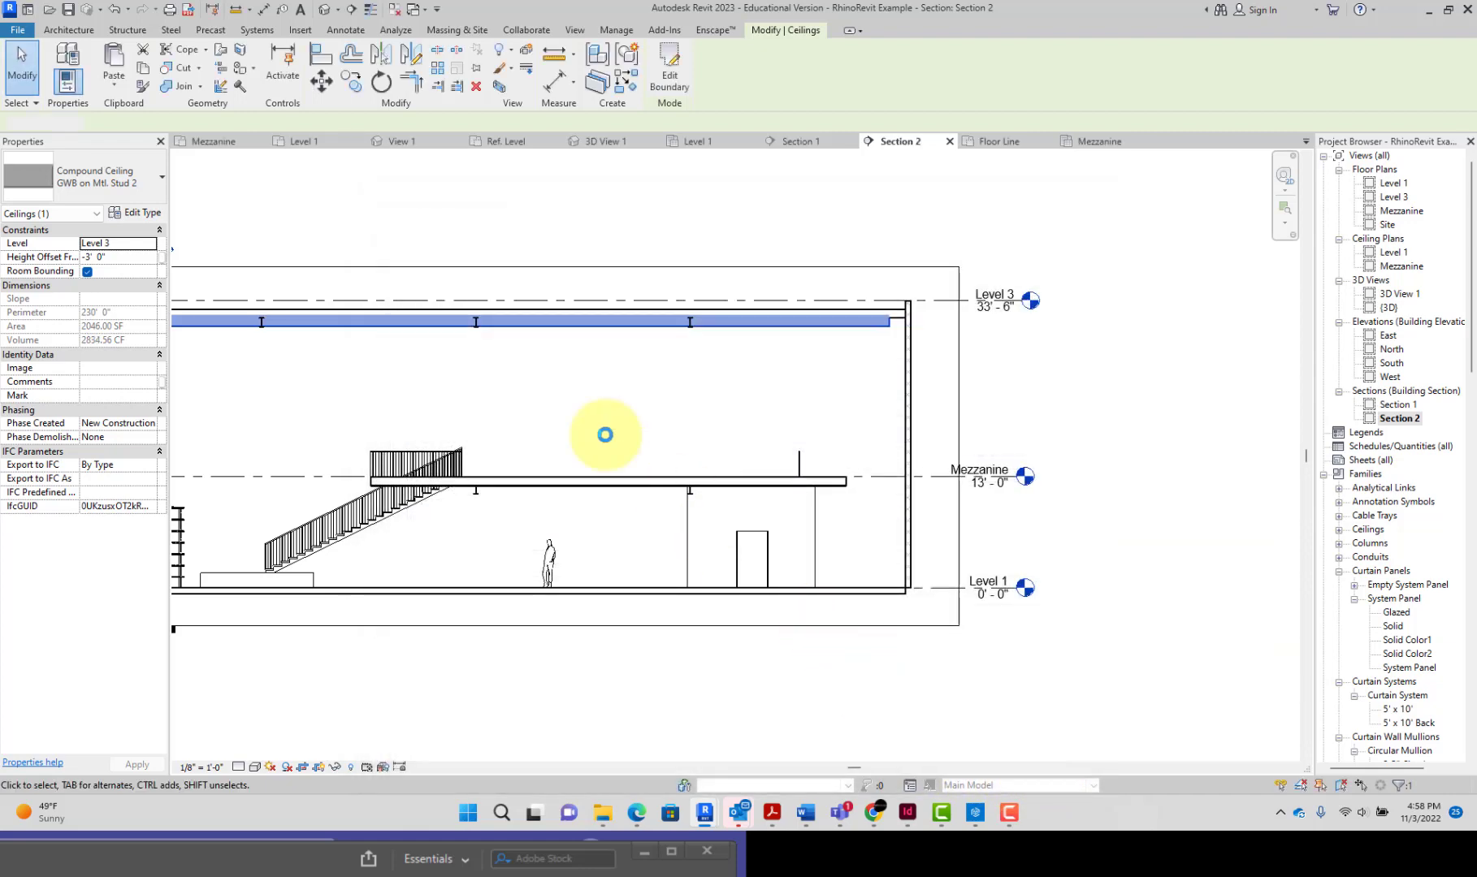
Lower the thickened ceiling to a height offset of -3' 2" from Level 3
left_click(561, 399)
scroll(511, 329, "up", 4)
left_click(512, 326)
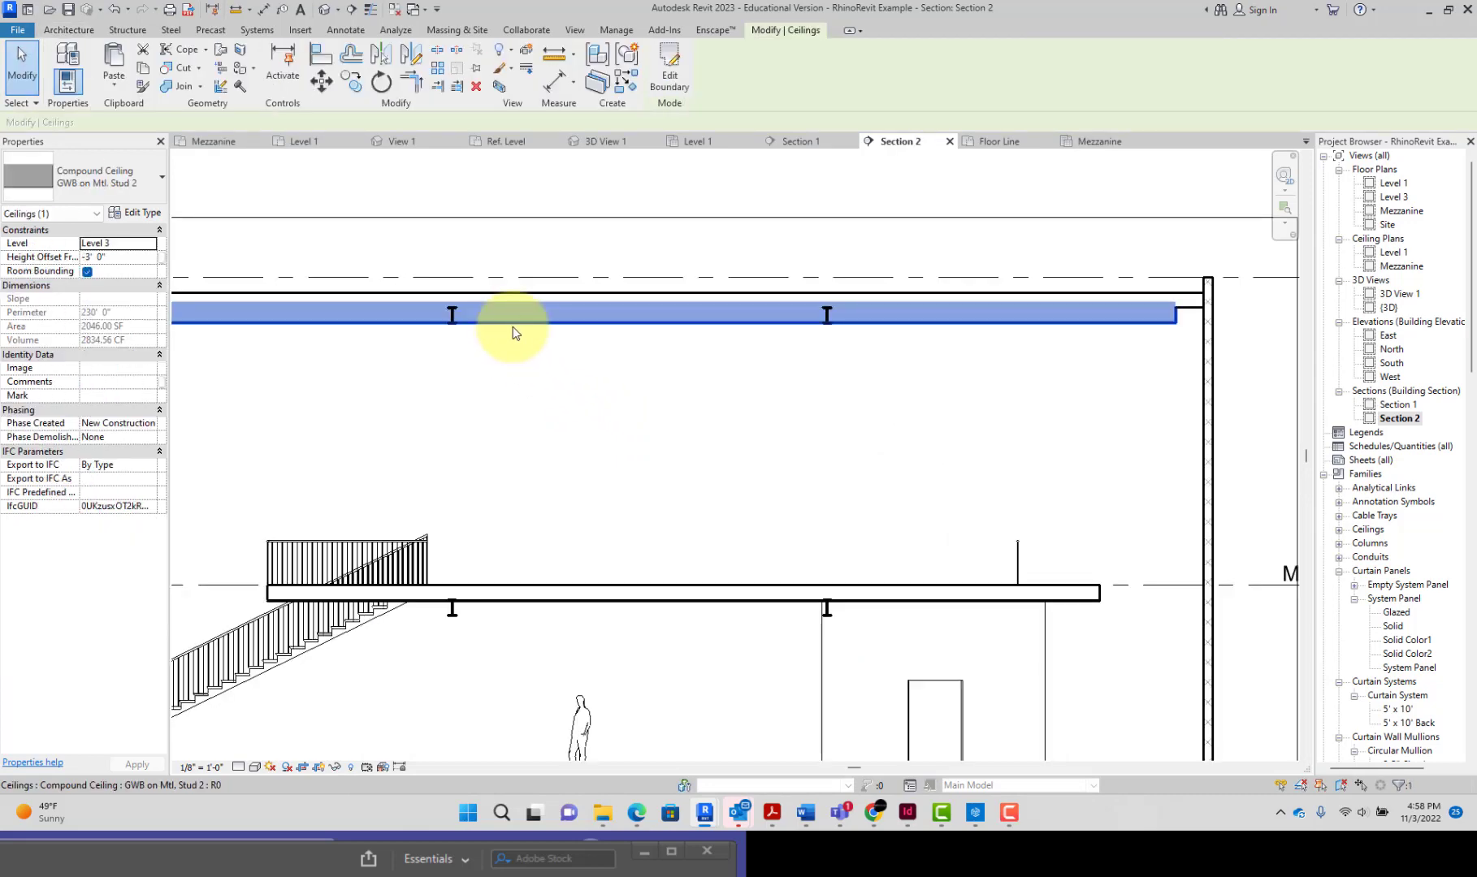
key("Down")
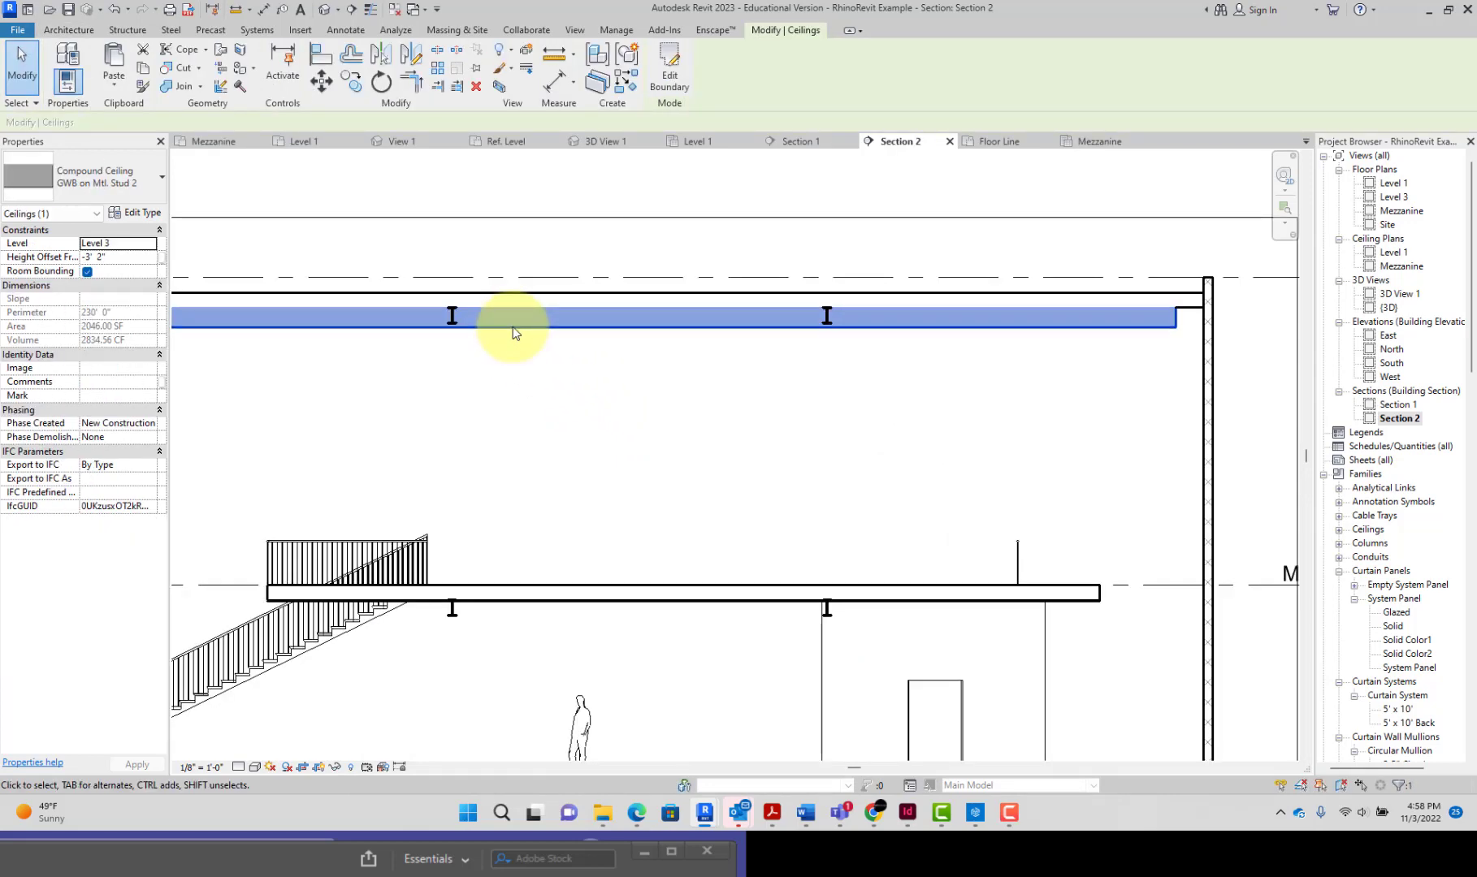
left_click(562, 393)
Sketch a rectangular Diagonal Crosshatch filled region inside the ceiling depth, from the first beam to about 2' 6" past the third beam
scroll(563, 393, "down", 3)
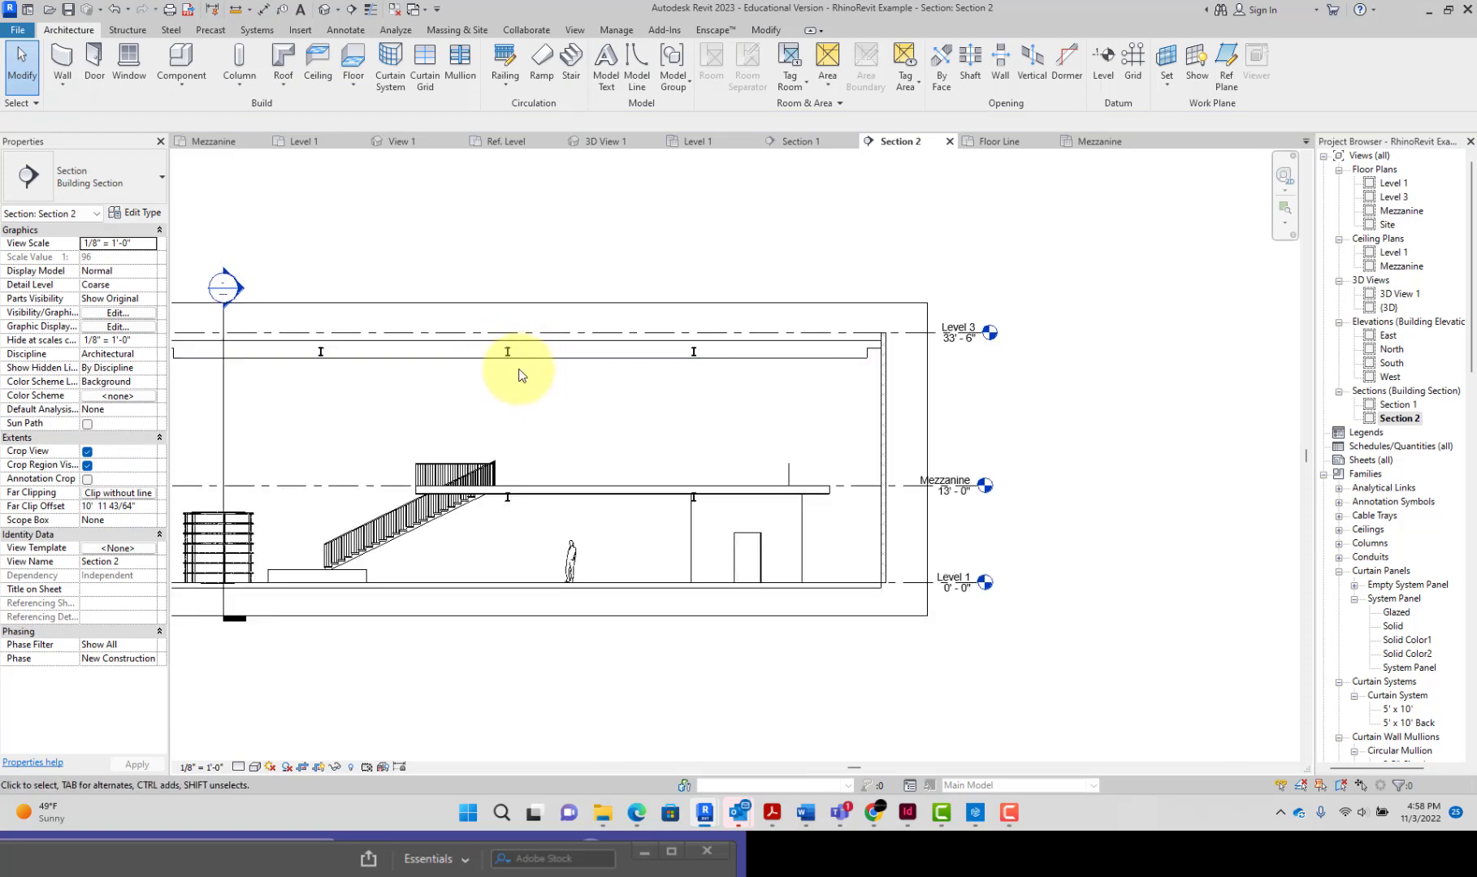
middle_click_drag(529, 380, 773, 426)
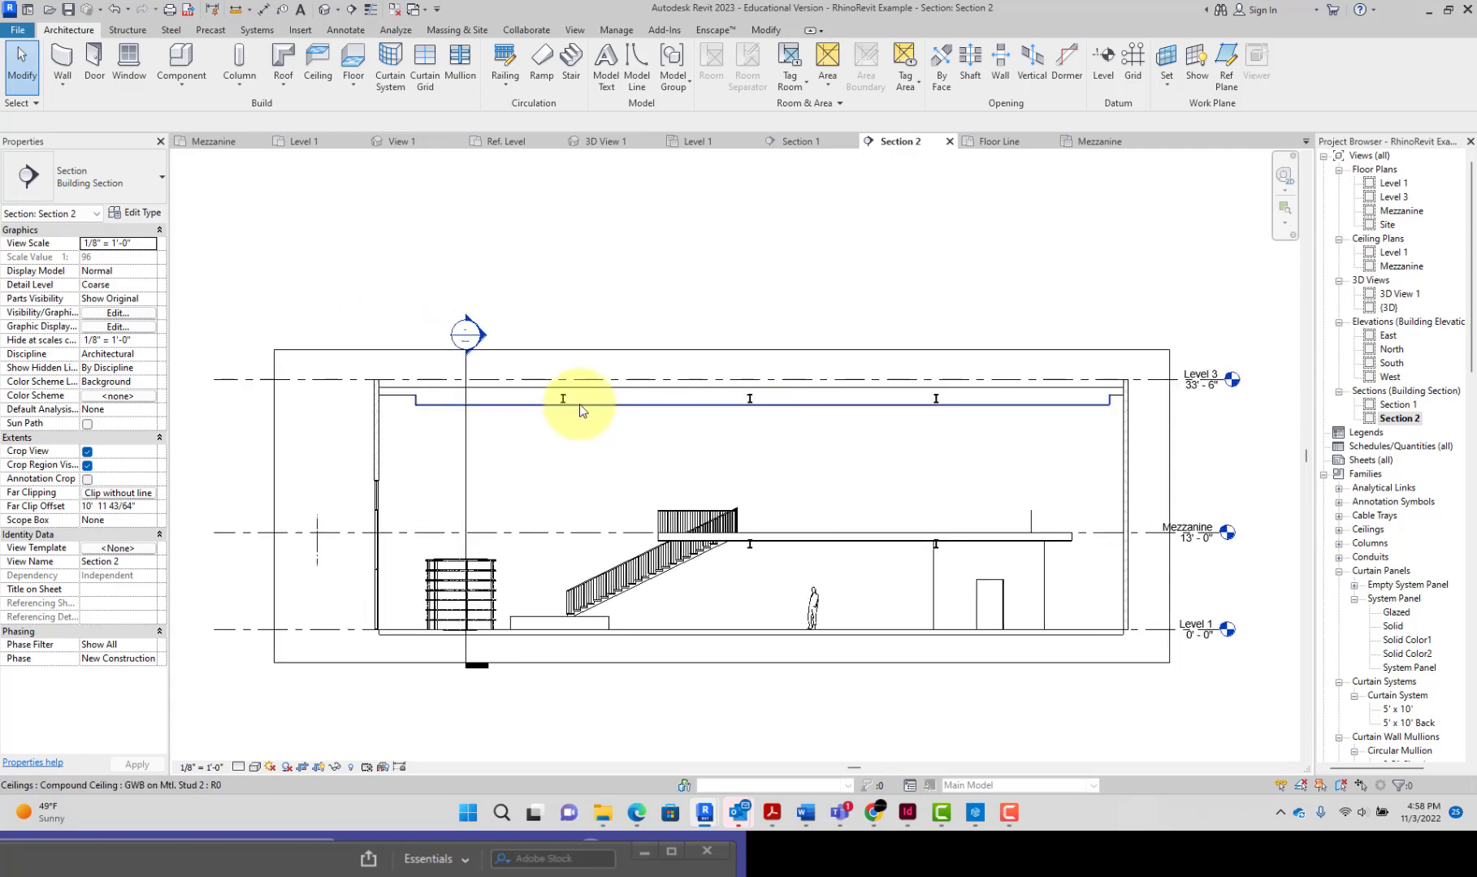
scroll(573, 407, "up", 2)
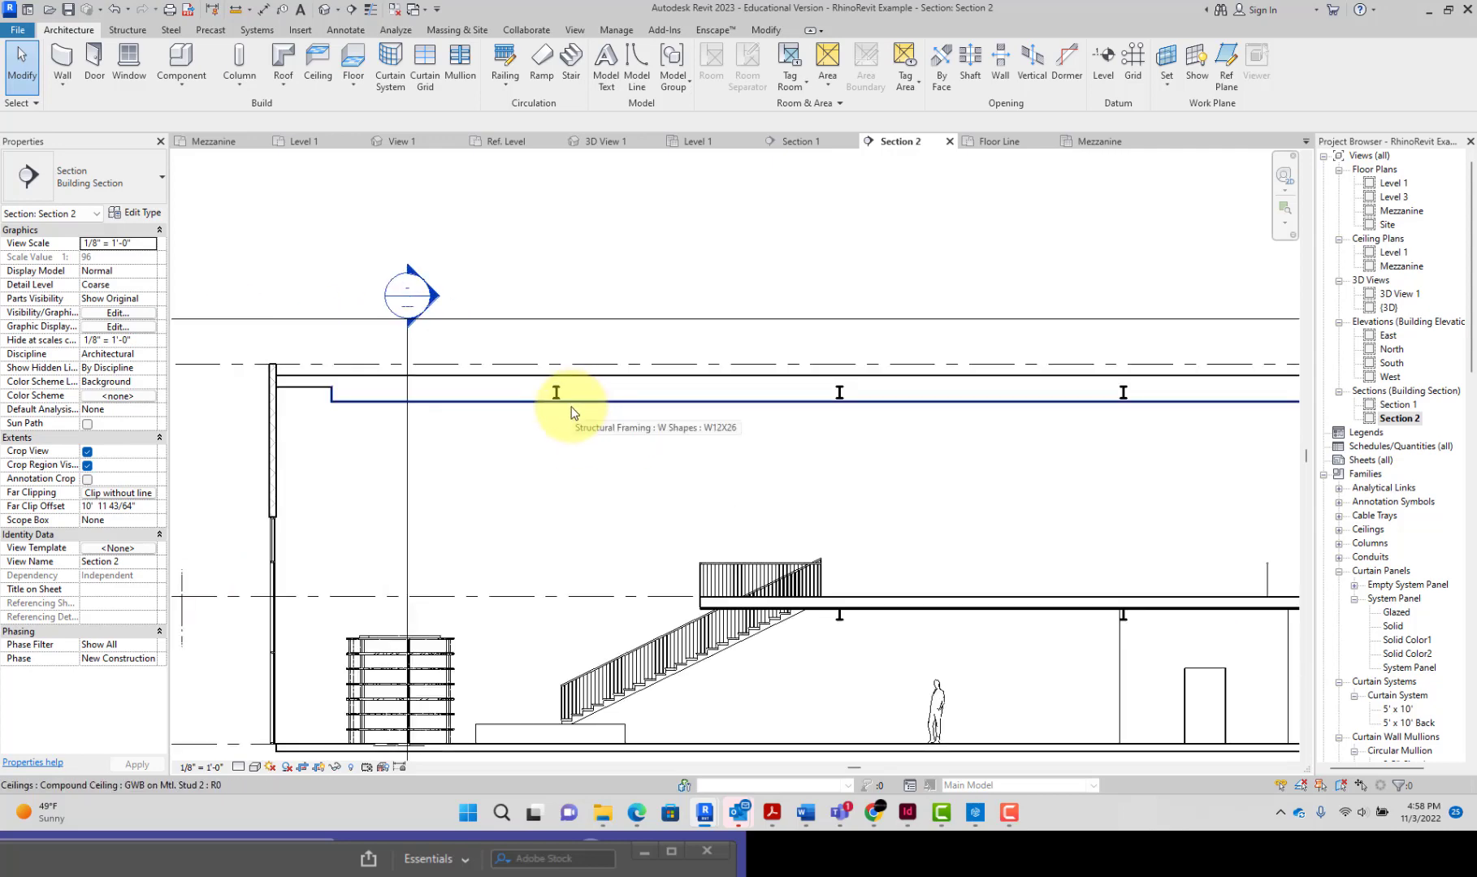
scroll(576, 398, "up", 1)
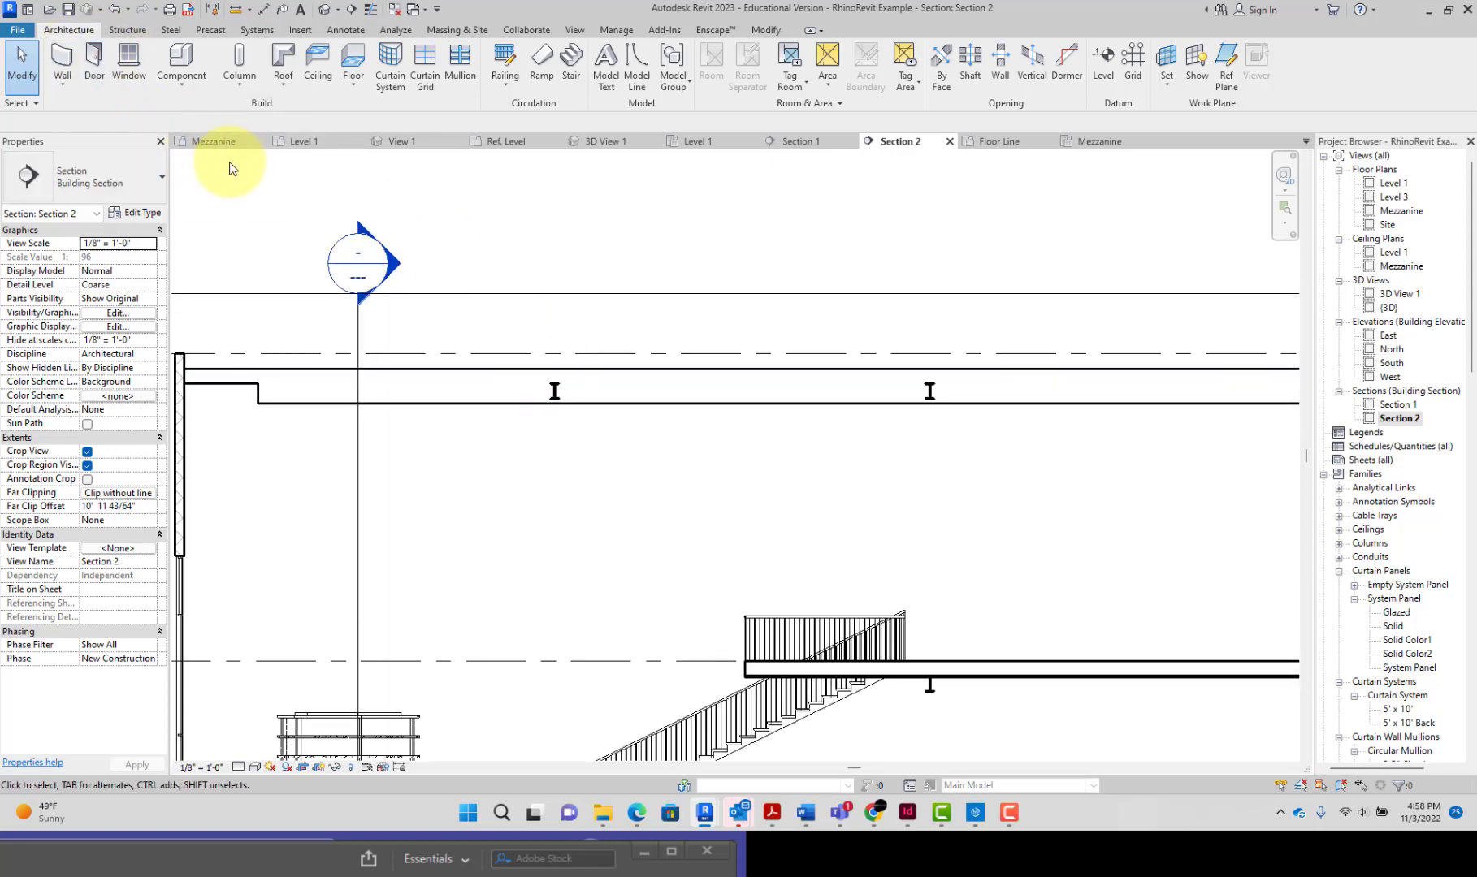
left_click(346, 30)
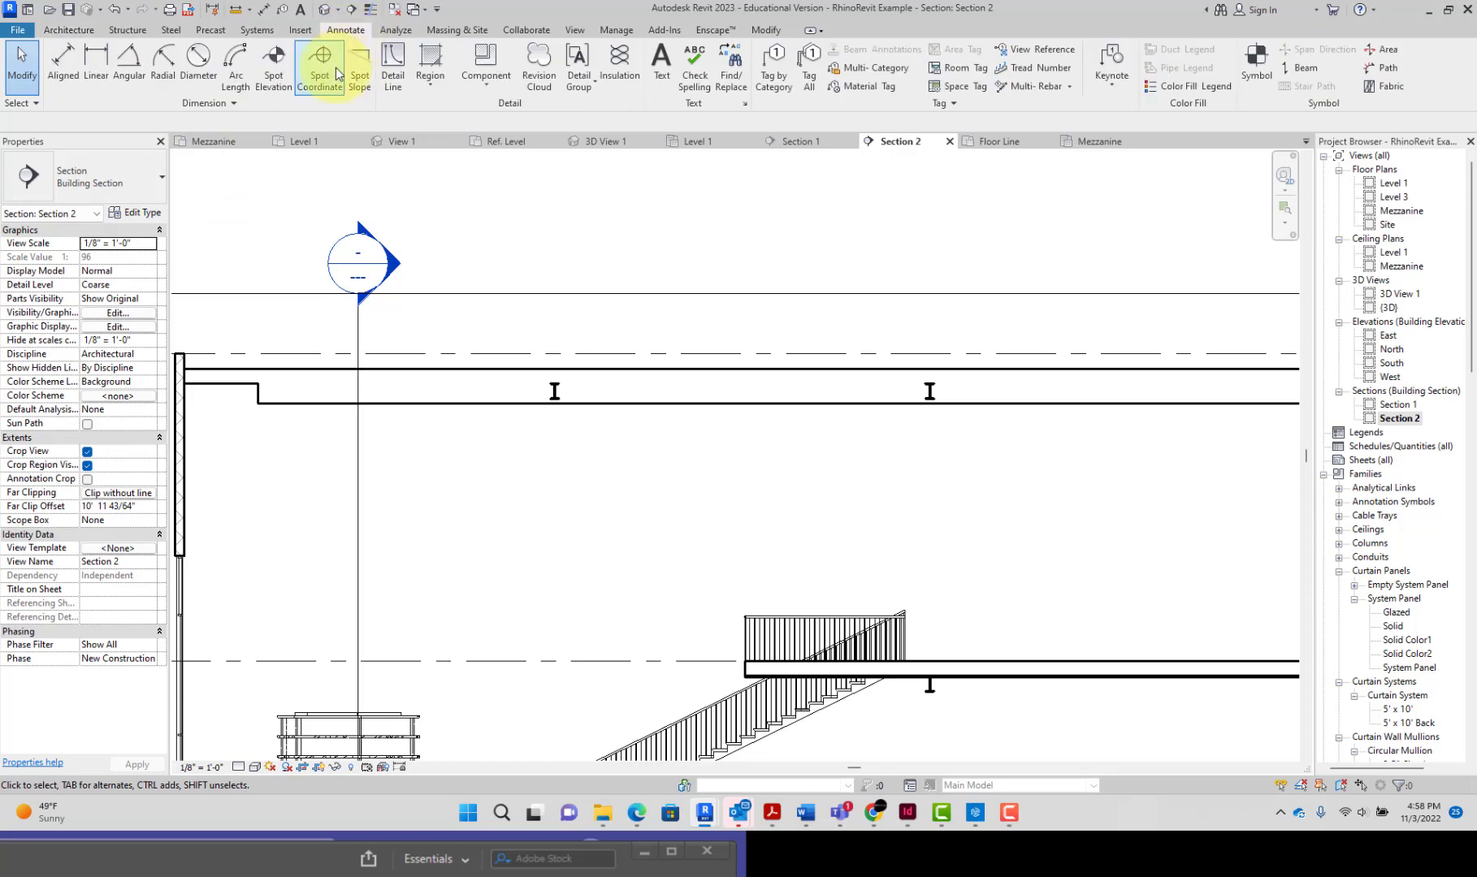
left_click(429, 65)
left_click(708, 51)
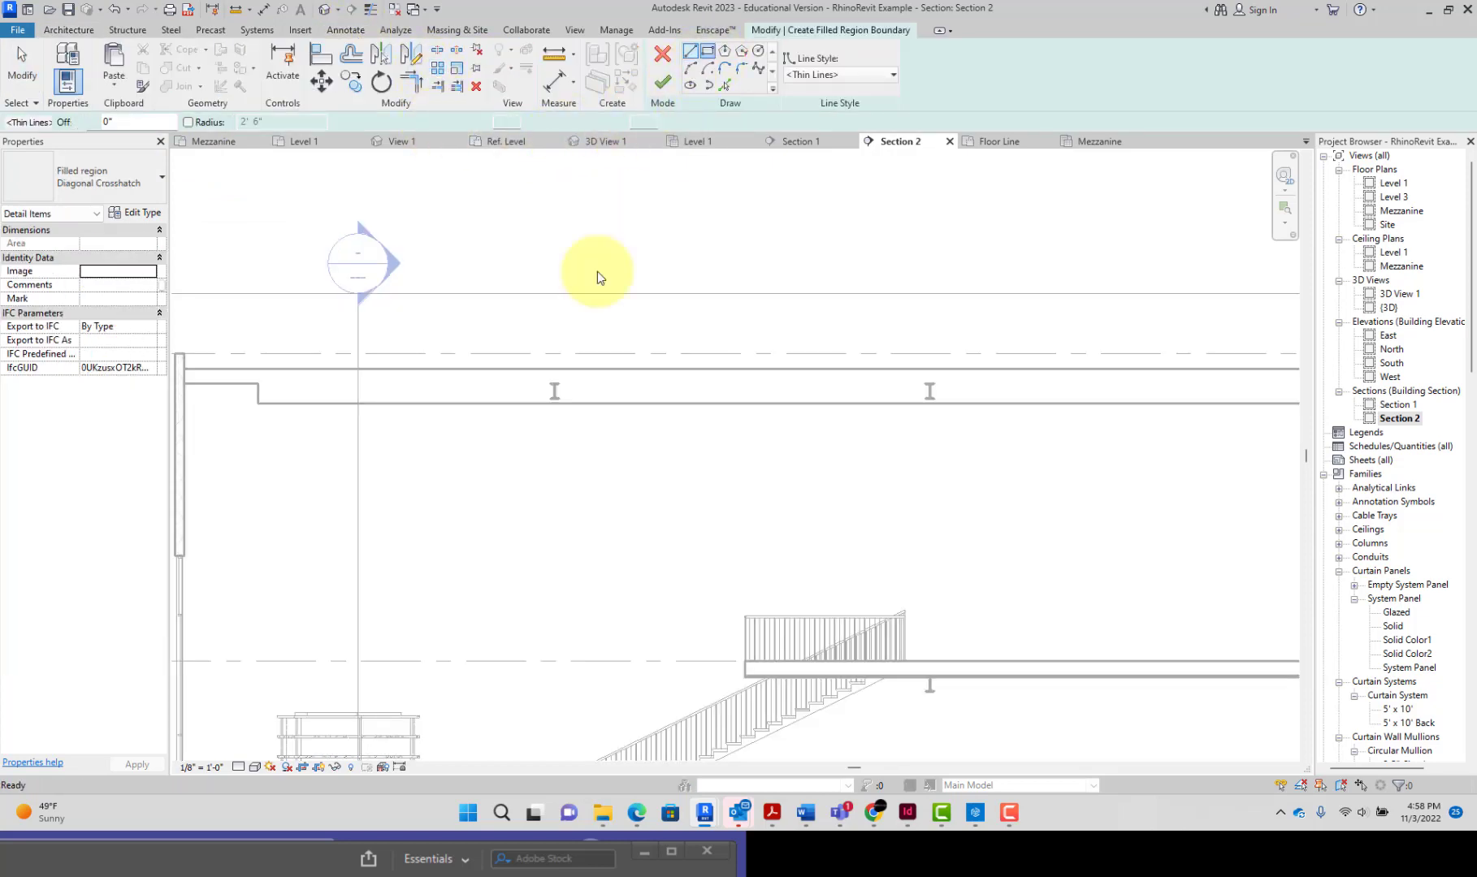
left_click(550, 371)
scroll(893, 439, "down", 3)
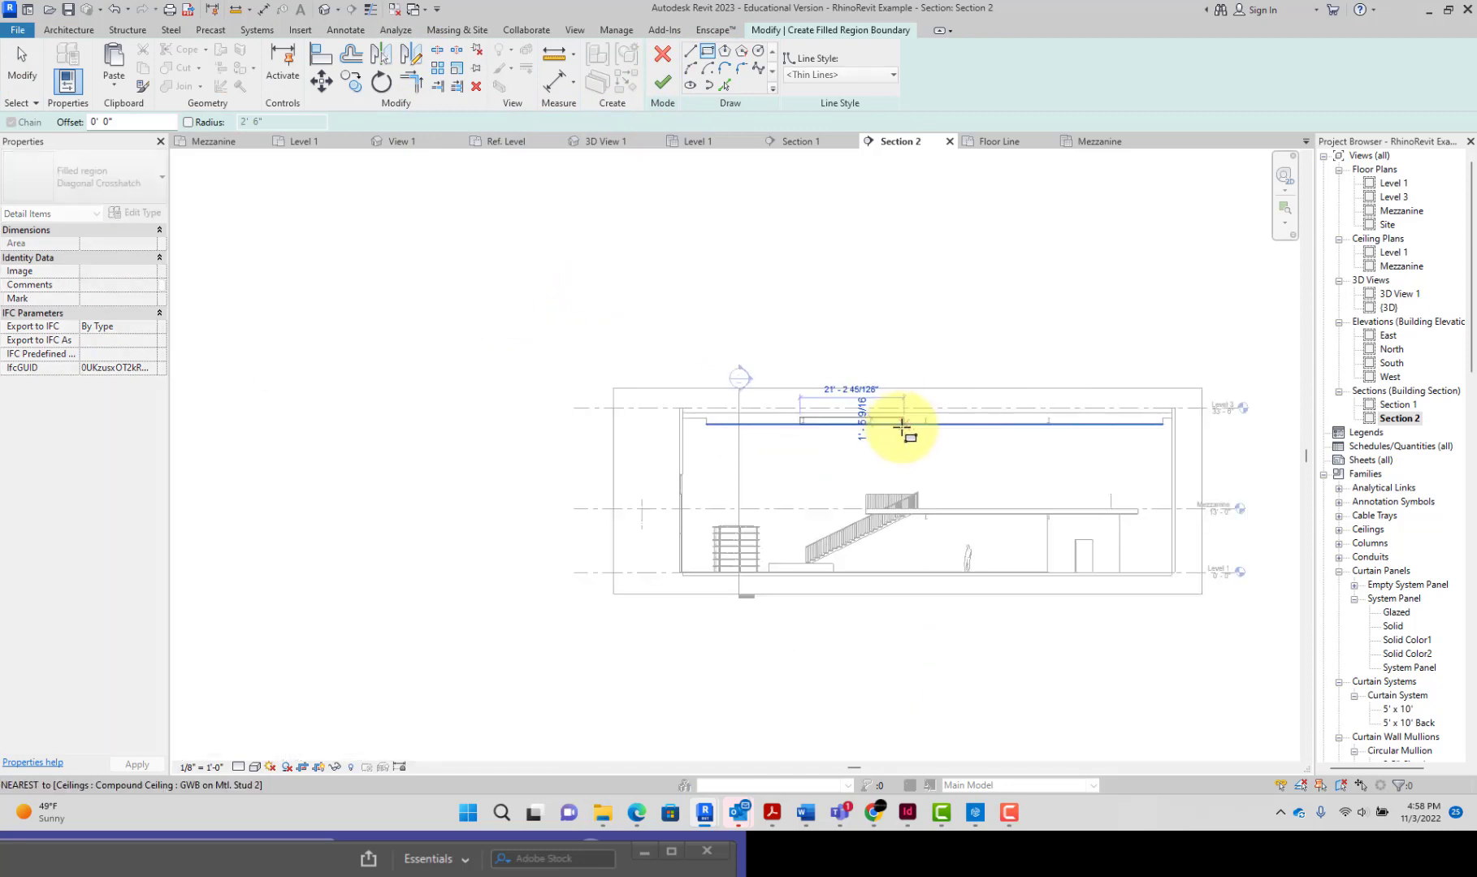
scroll(1085, 415, "up", 5)
left_click(1000, 433)
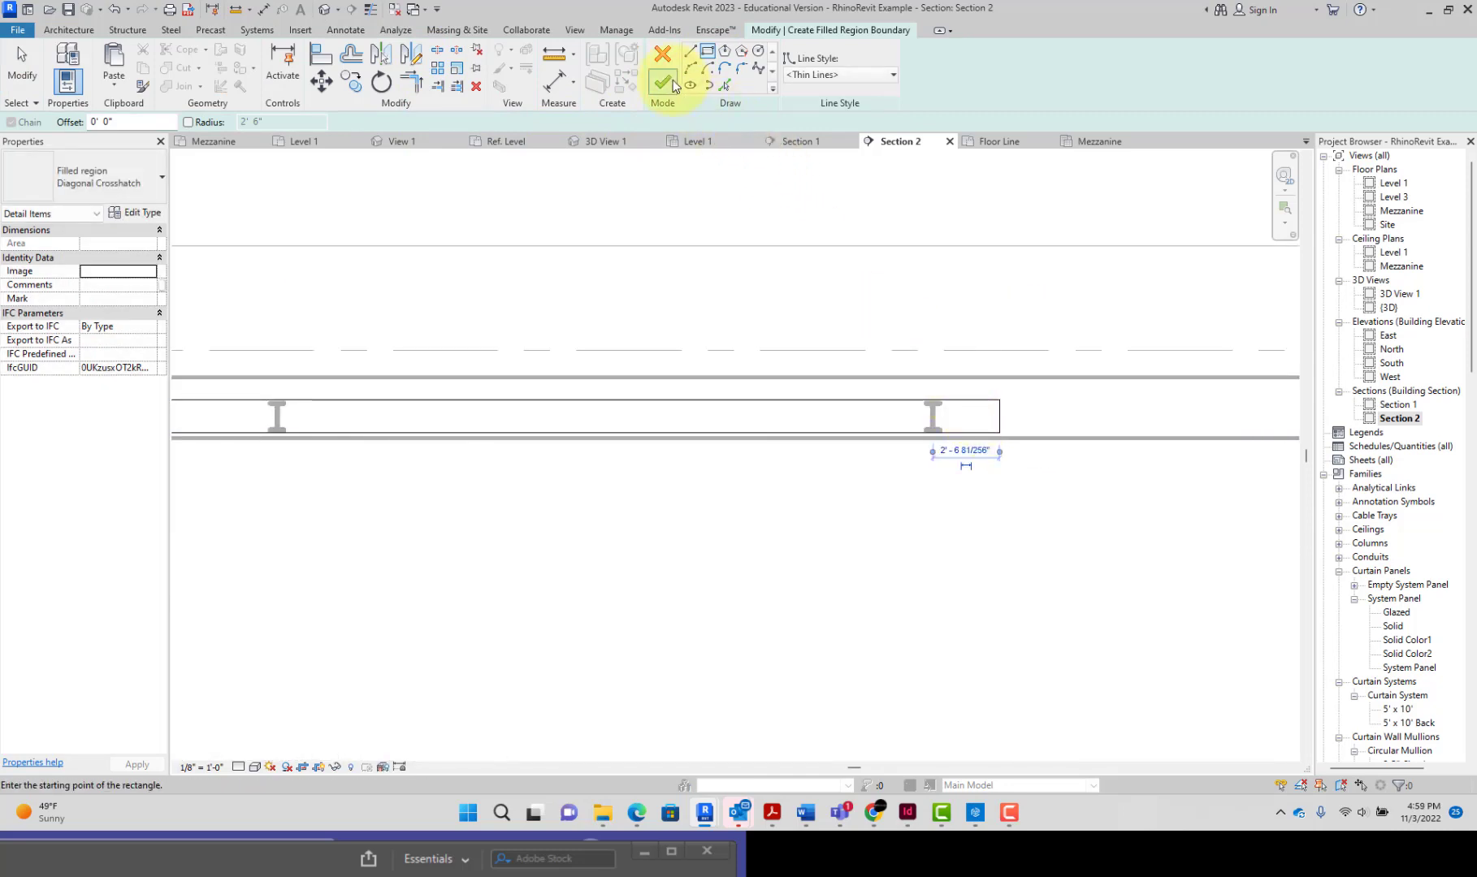
Set all four boundary lines of the ceiling's filled region to the <Invisible lines> style and finish the region
left_click(836, 75)
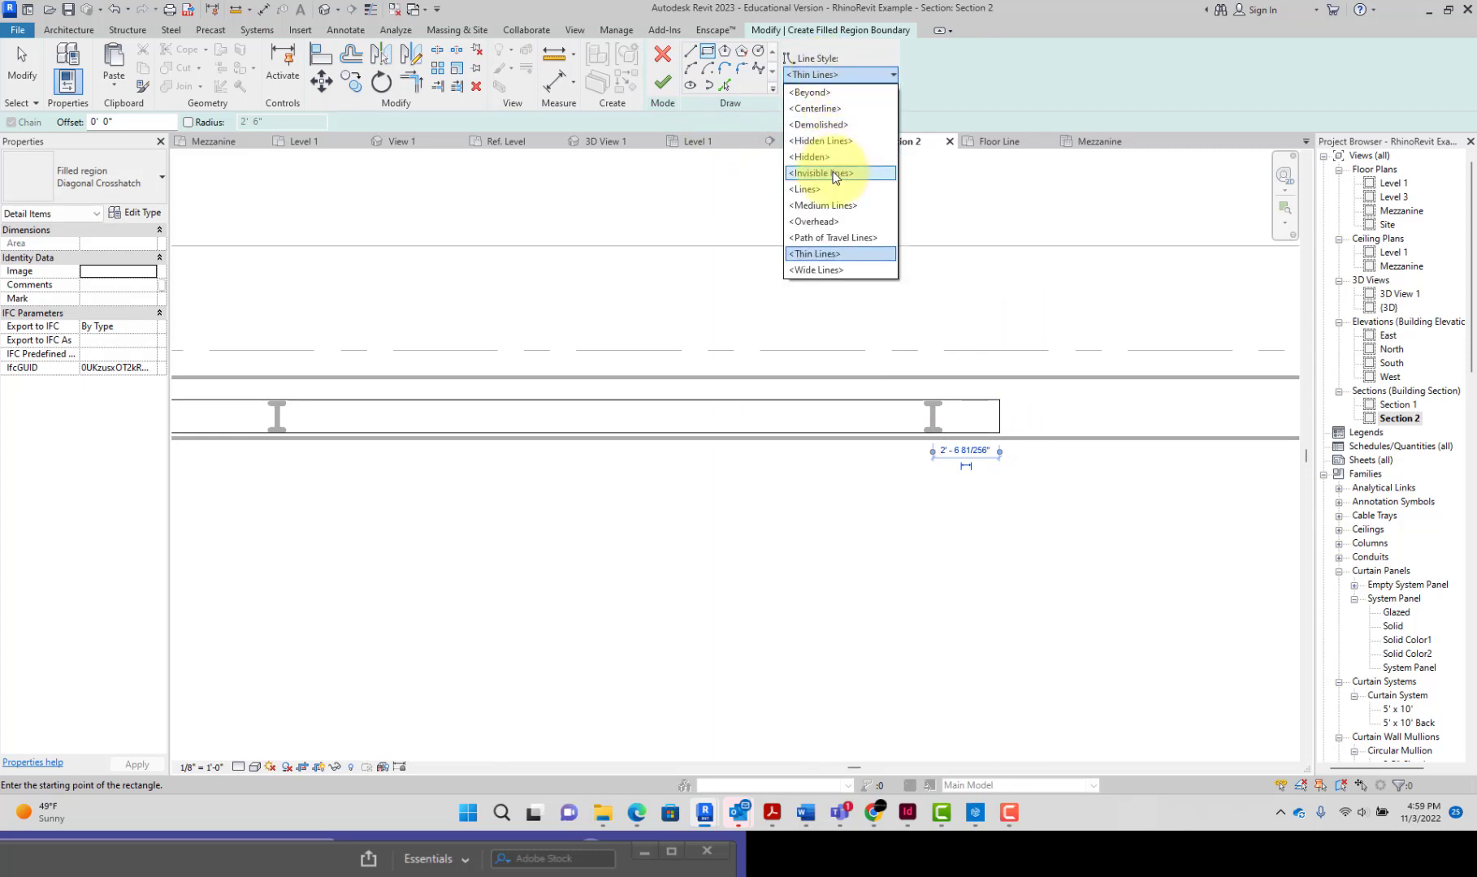
left_click(820, 173)
scroll(313, 346, "down", 3)
scroll(299, 343, "down", 1)
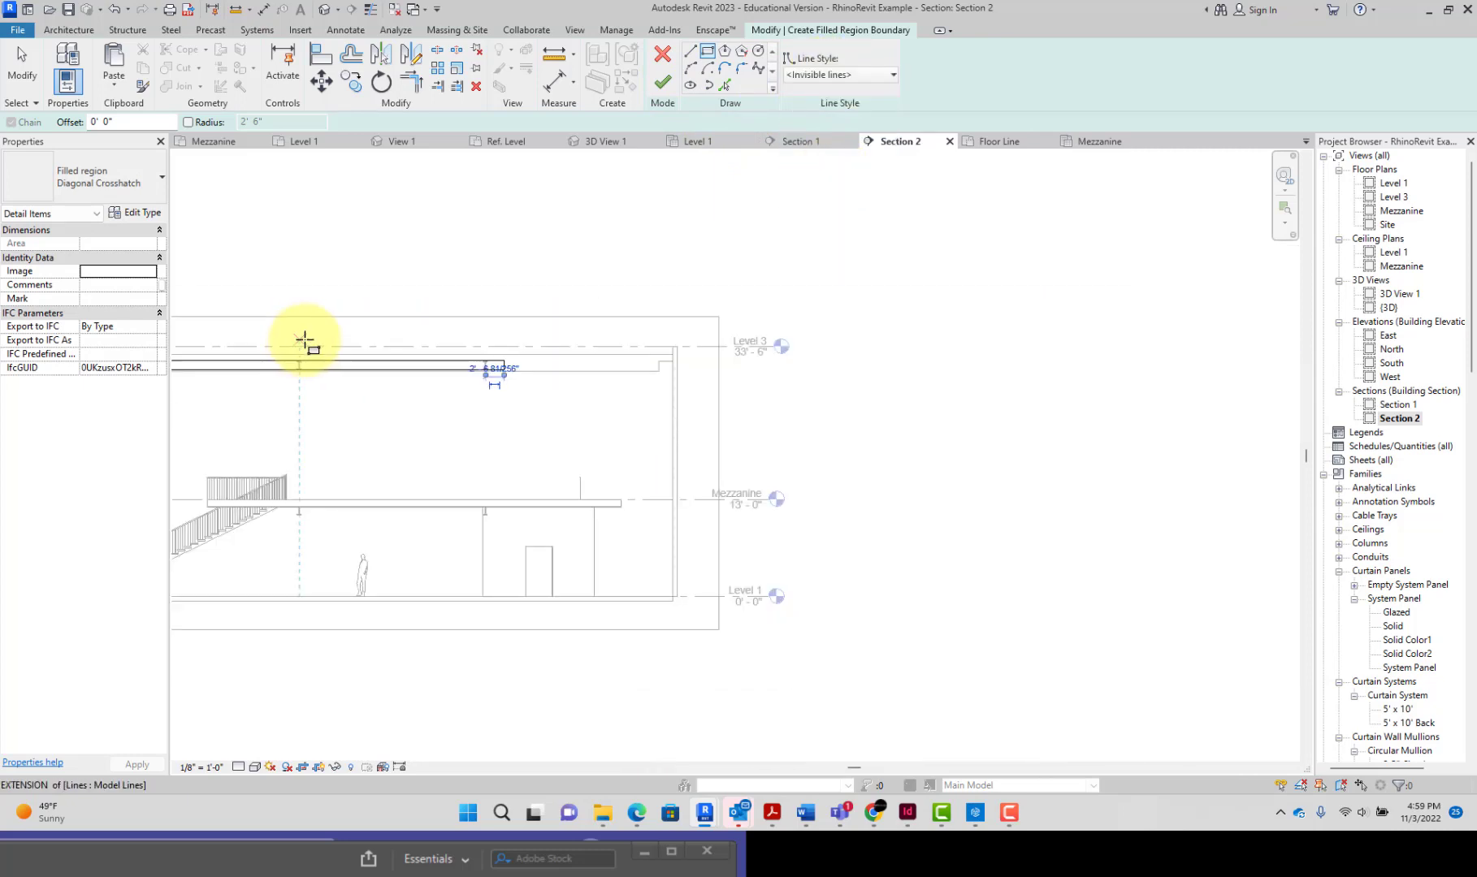
left_click(21, 69)
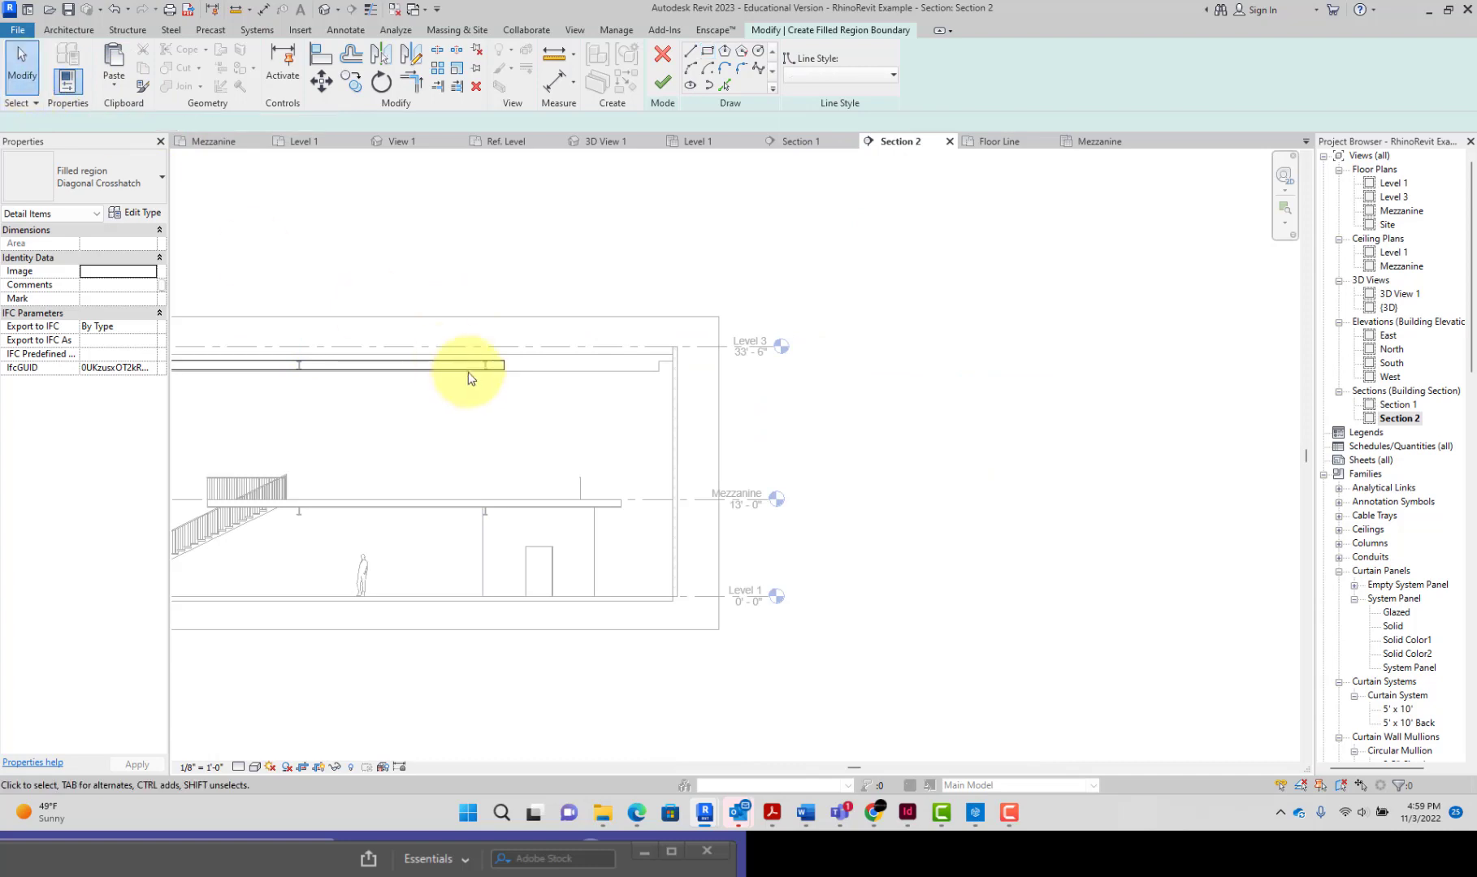
scroll(467, 377, "down", 1)
scroll(536, 398, "up", 1)
mouse_move(354, 345)
left_mouse_down()
mouse_move(455, 422)
mouse_move(666, 441)
left_mouse_up()
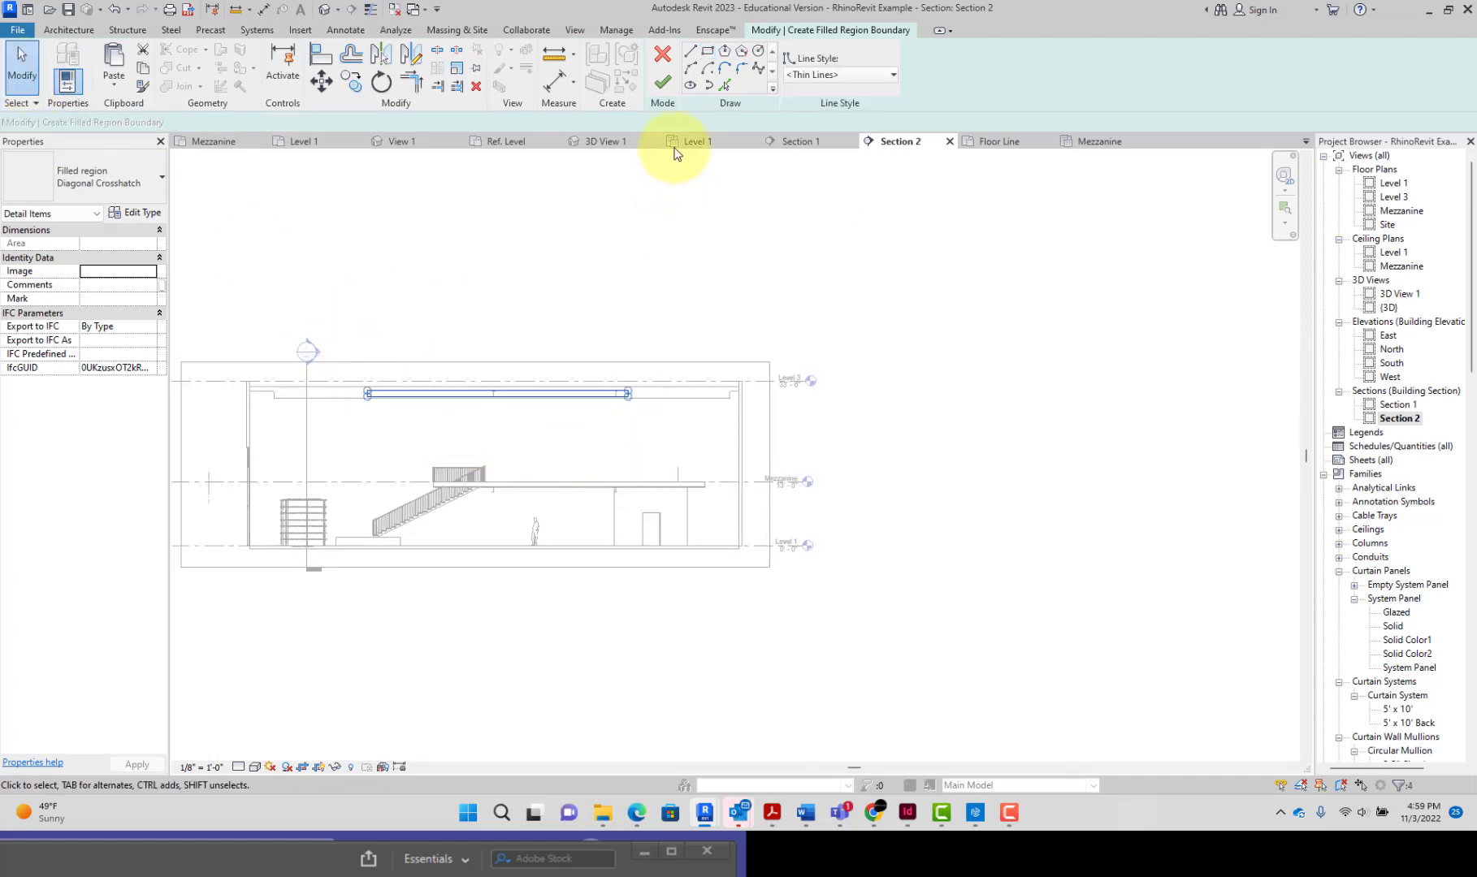
left_click(813, 74)
left_click(840, 177)
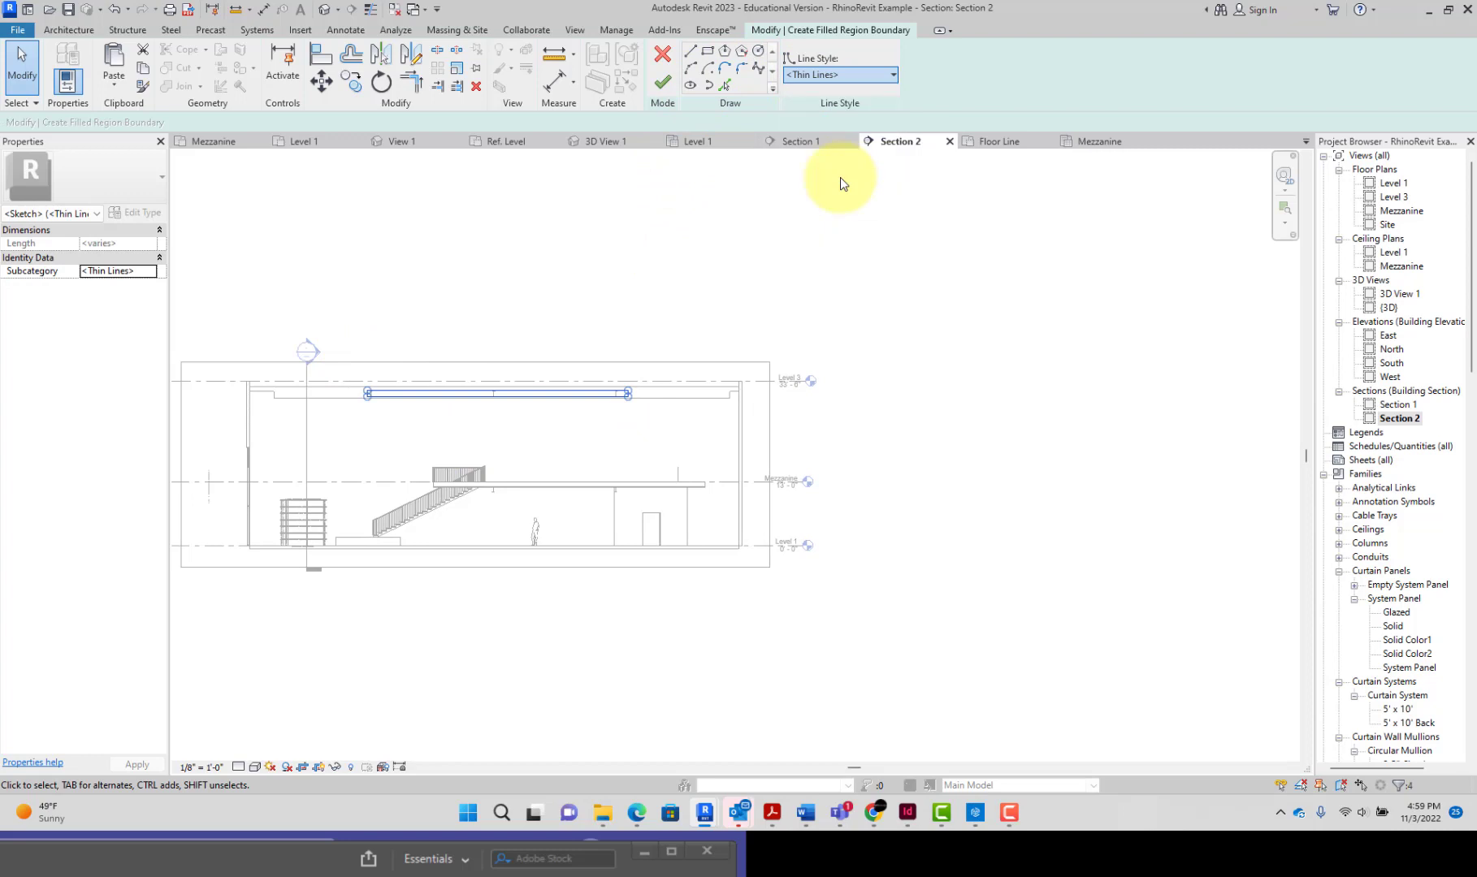
left_click(662, 82)
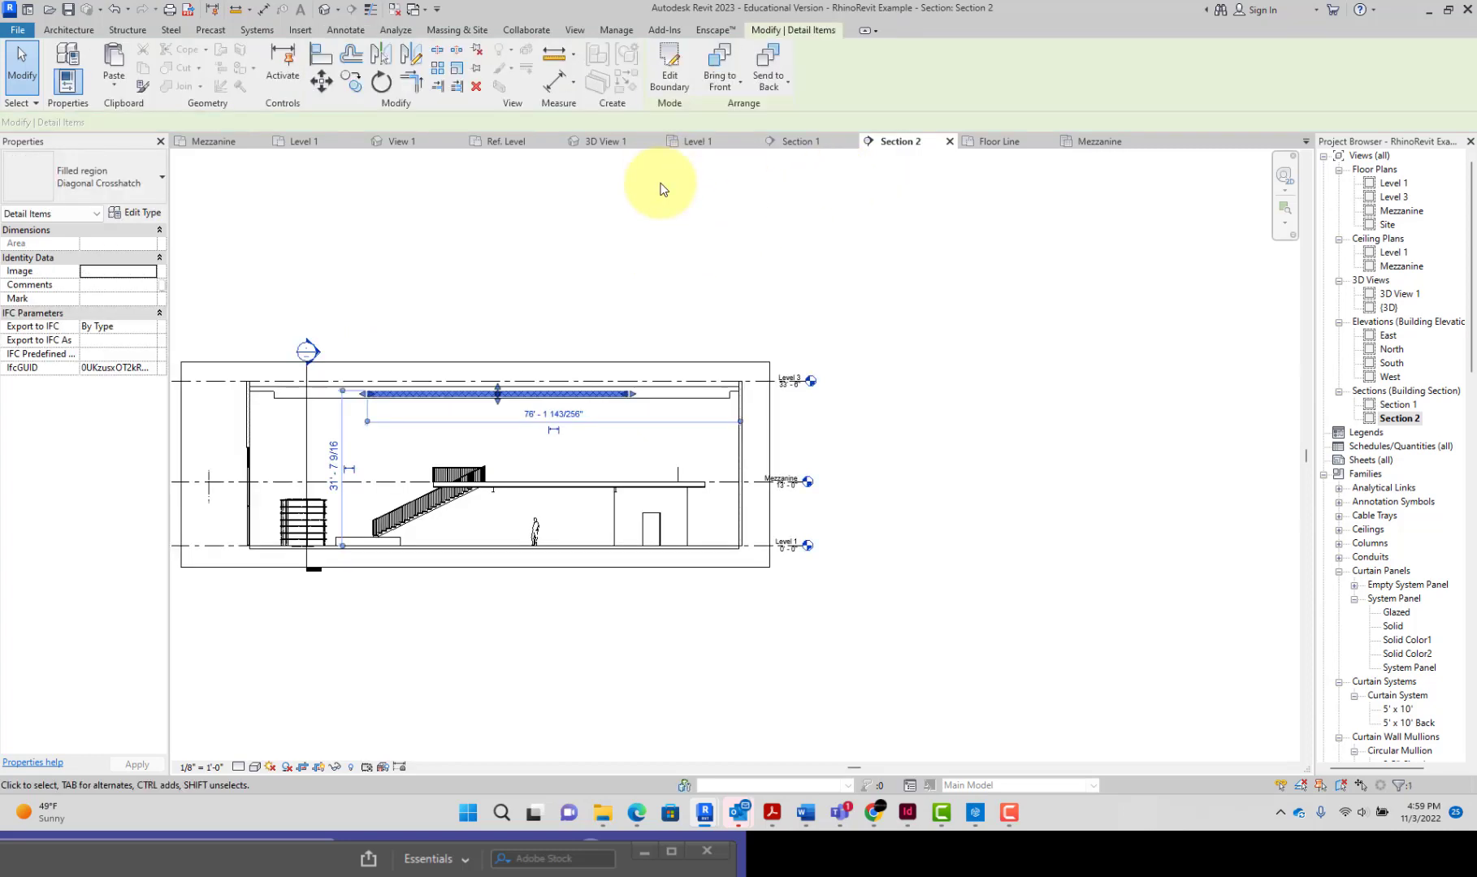
Change the ceiling's filled region type to Solid White so it masks the beams in the section
left_click(162, 177)
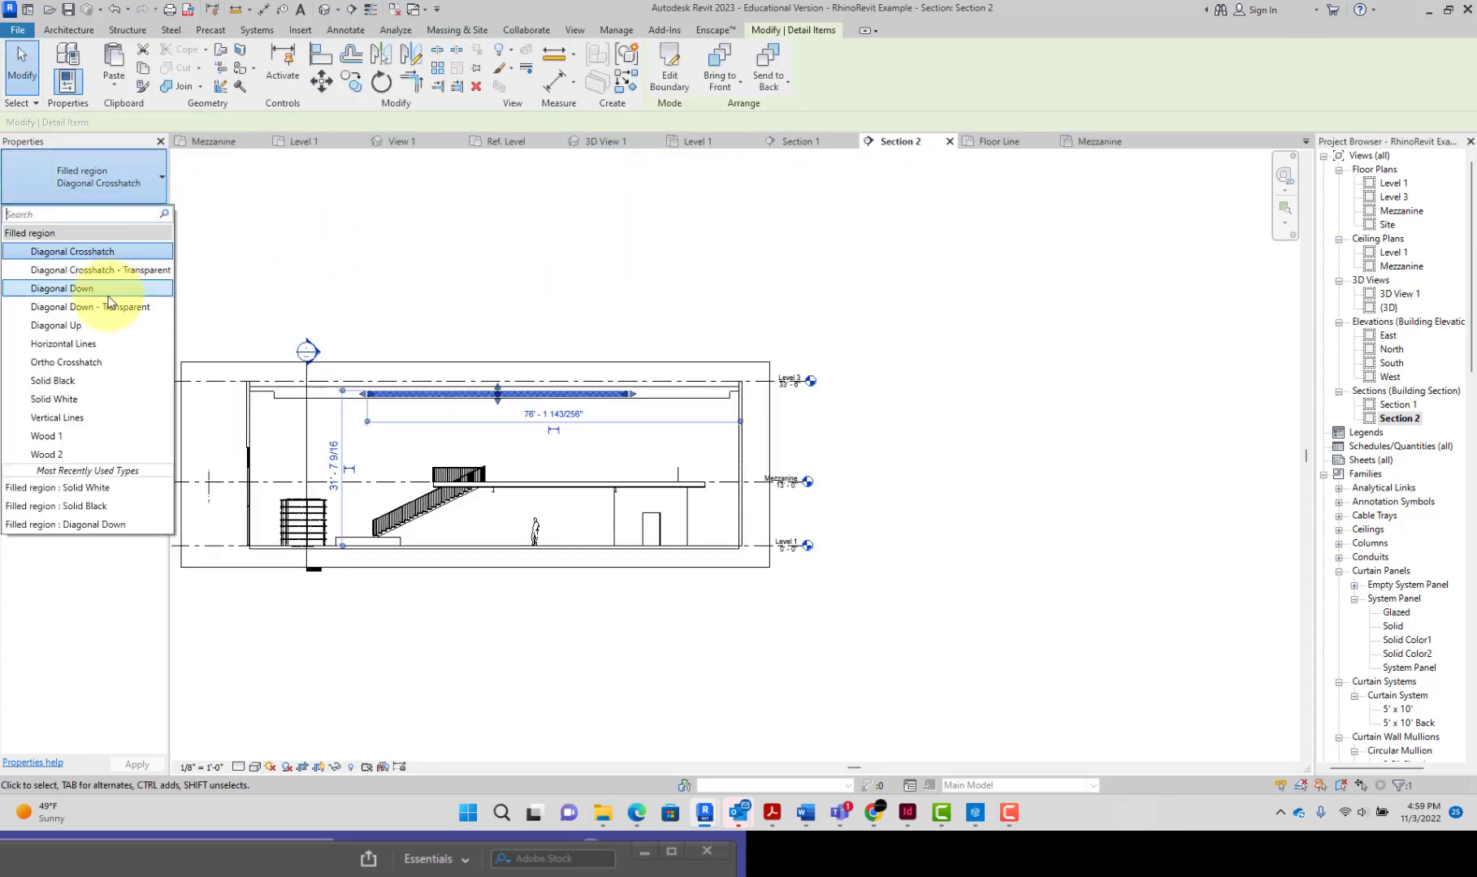
left_click(100, 399)
left_click(385, 353)
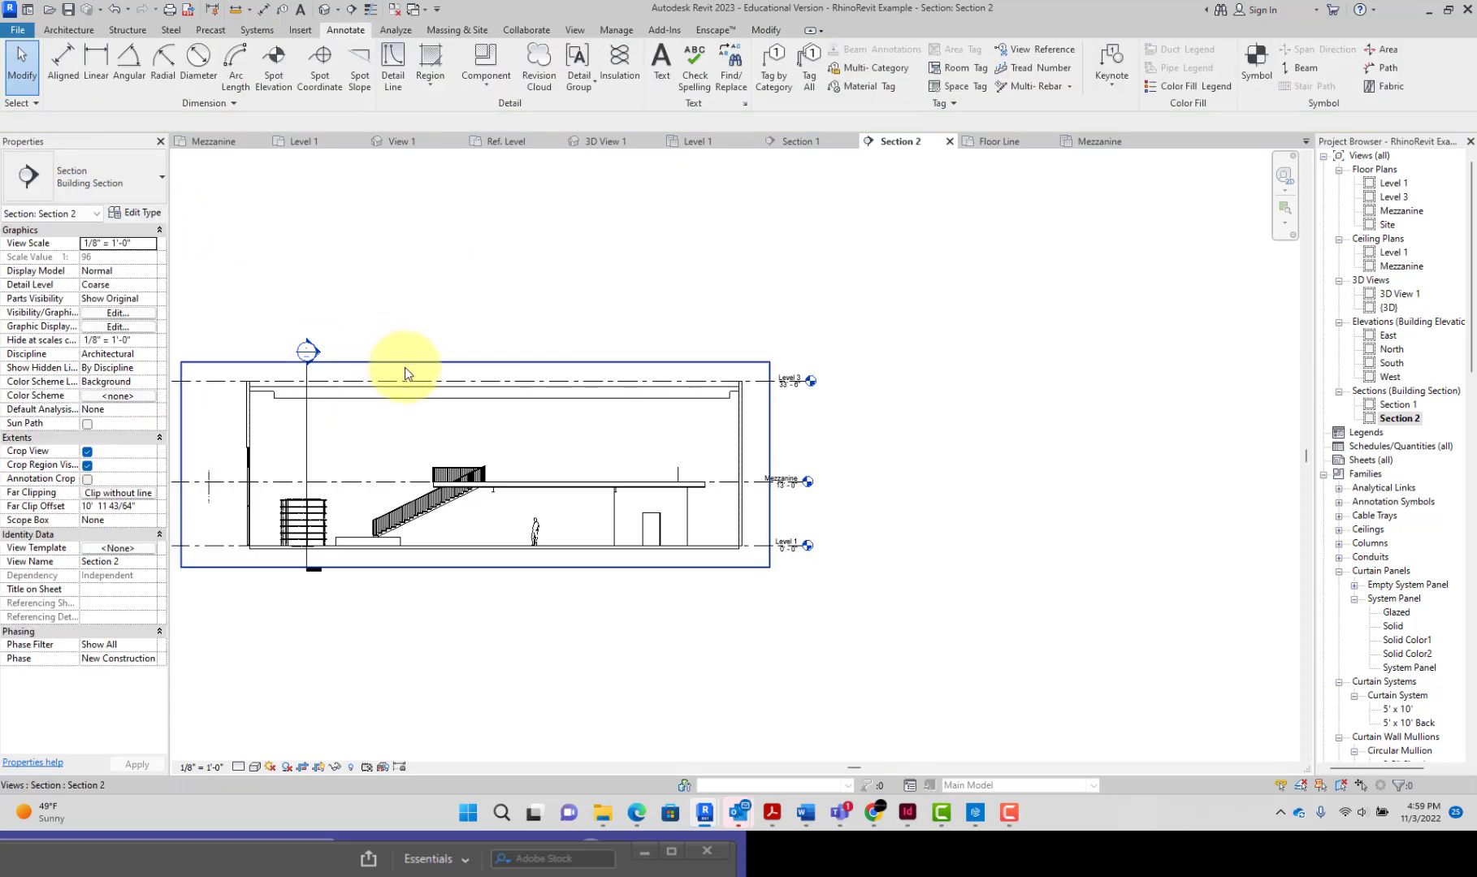
scroll(406, 367, "up", 3)
middle_click_drag(416, 372, 597, 324)
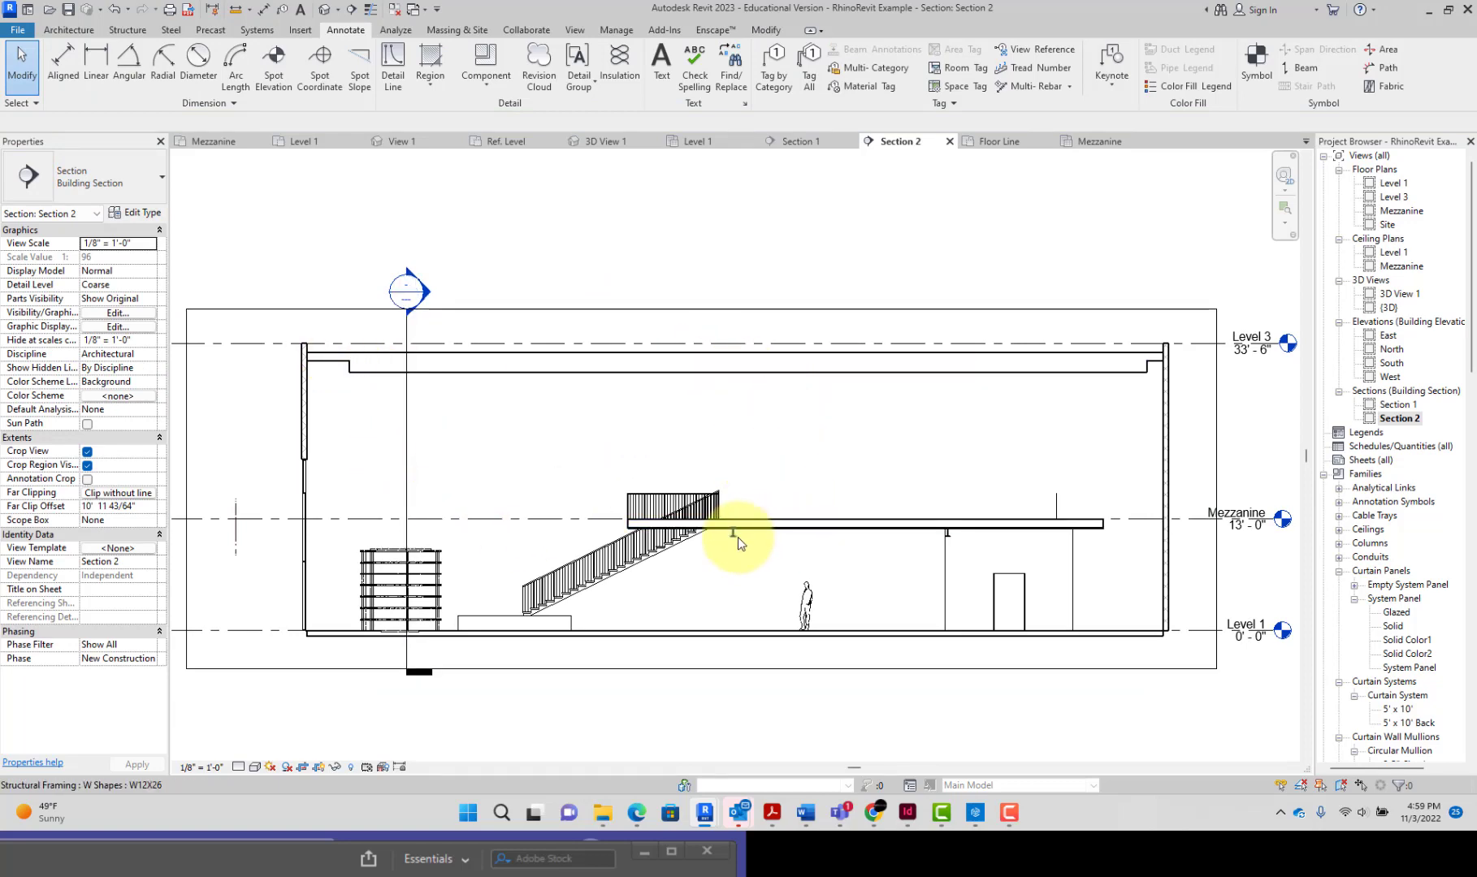
scroll(738, 536, "up", 4)
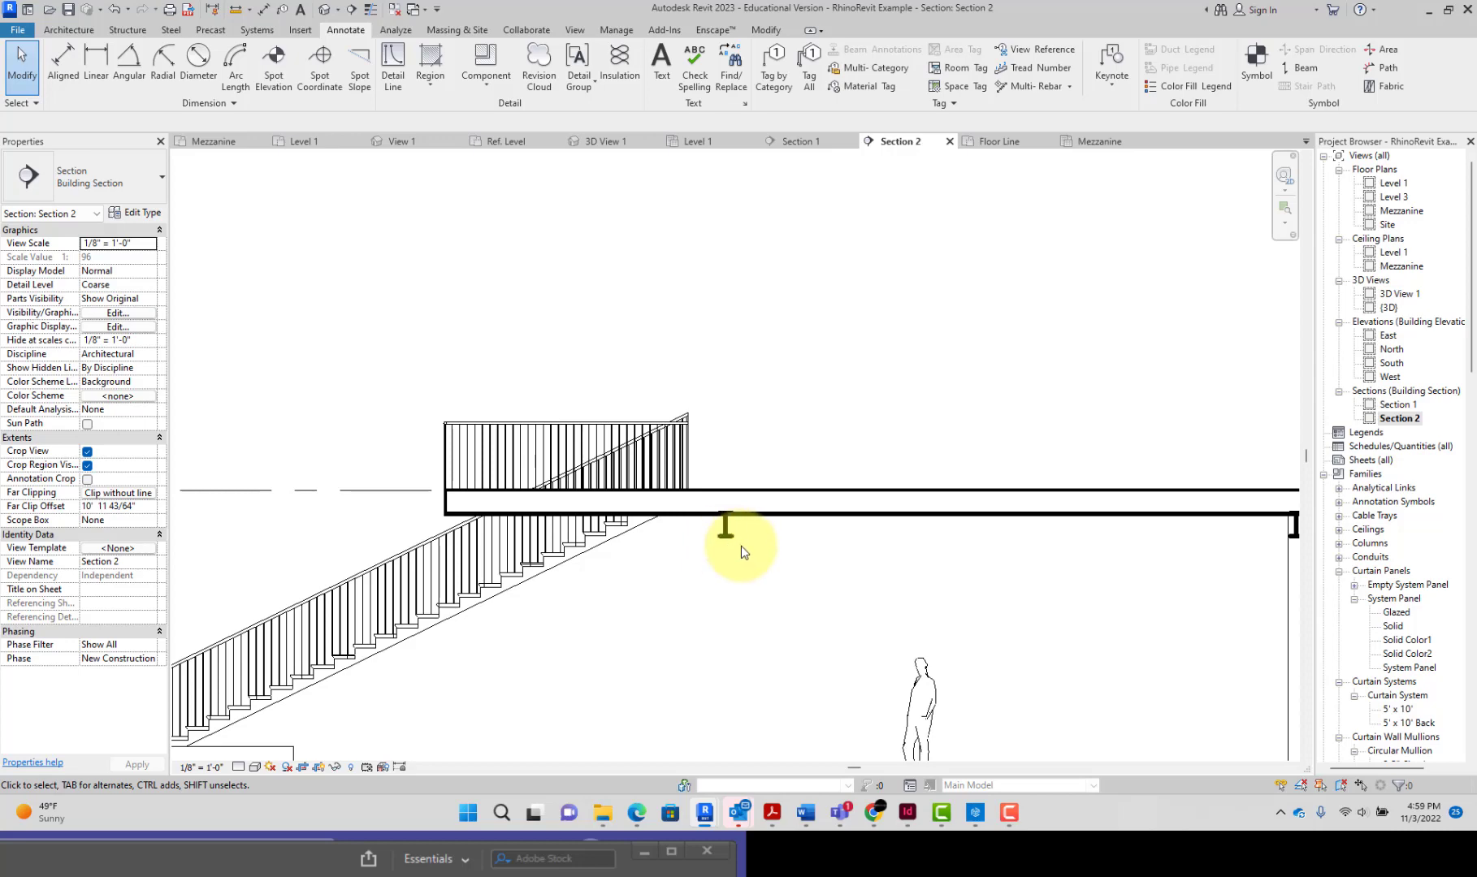
scroll(733, 532, "down", 4)
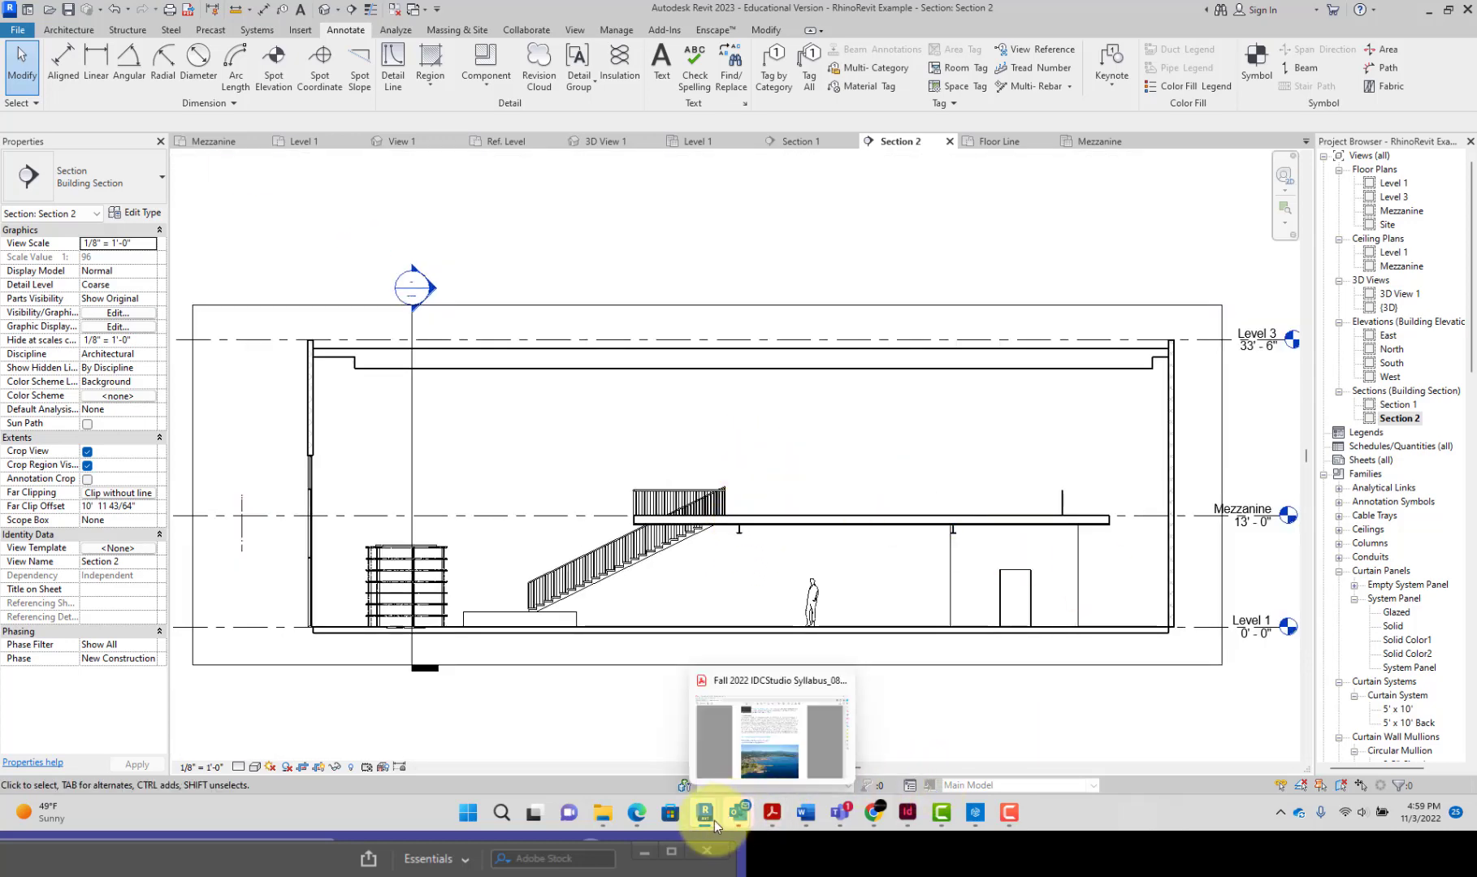
Switch to Enscape and examine the ceiling below Level 3 from underneath in the rendered interior
mouse_move(718, 820)
left_click(739, 770)
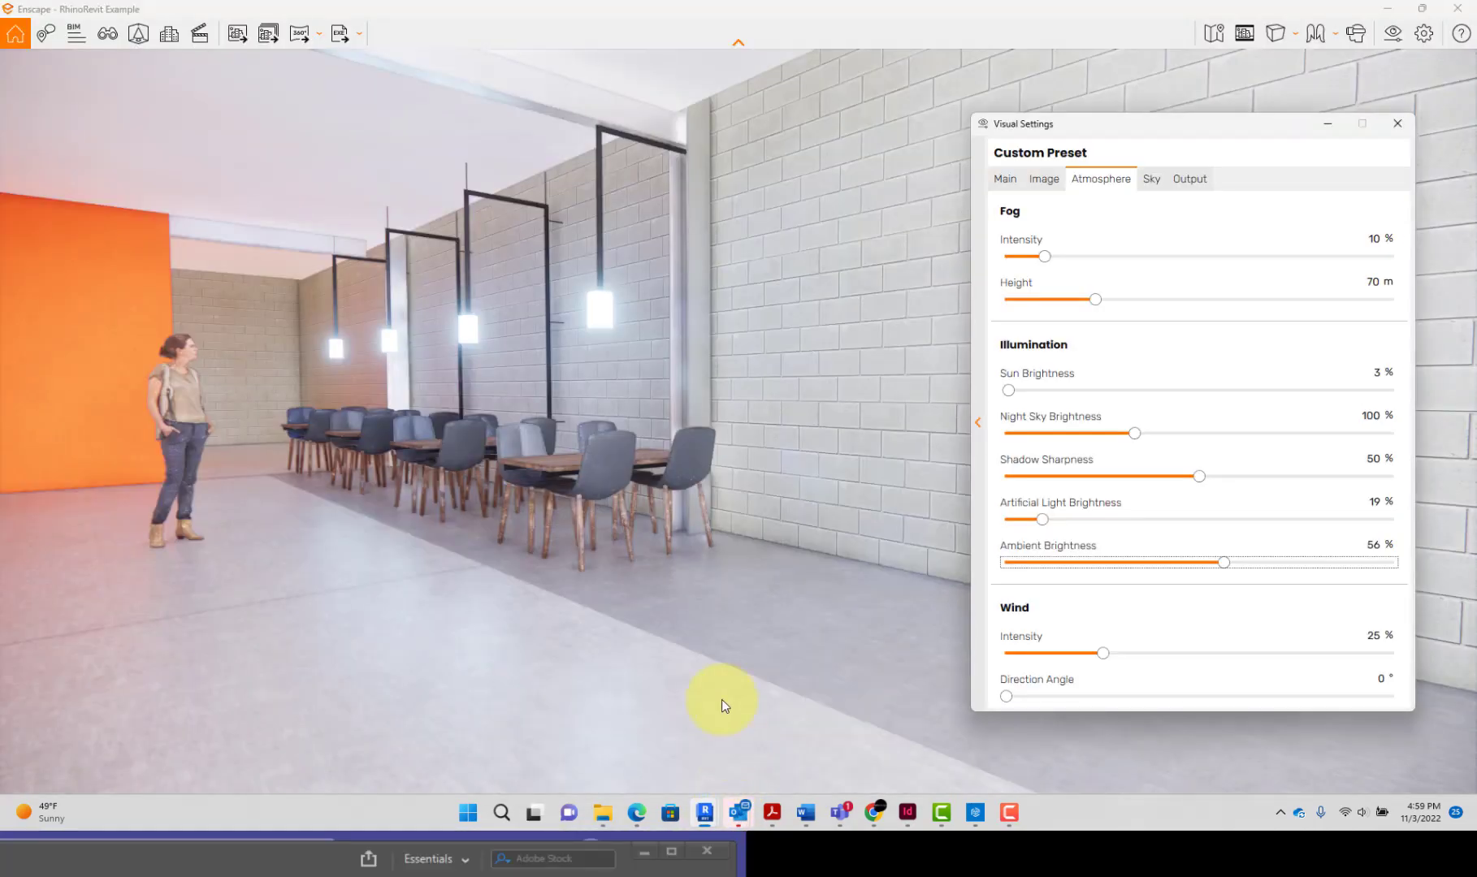
left_click_drag(661, 473, 505, 156)
scroll(660, 481, "down", 8)
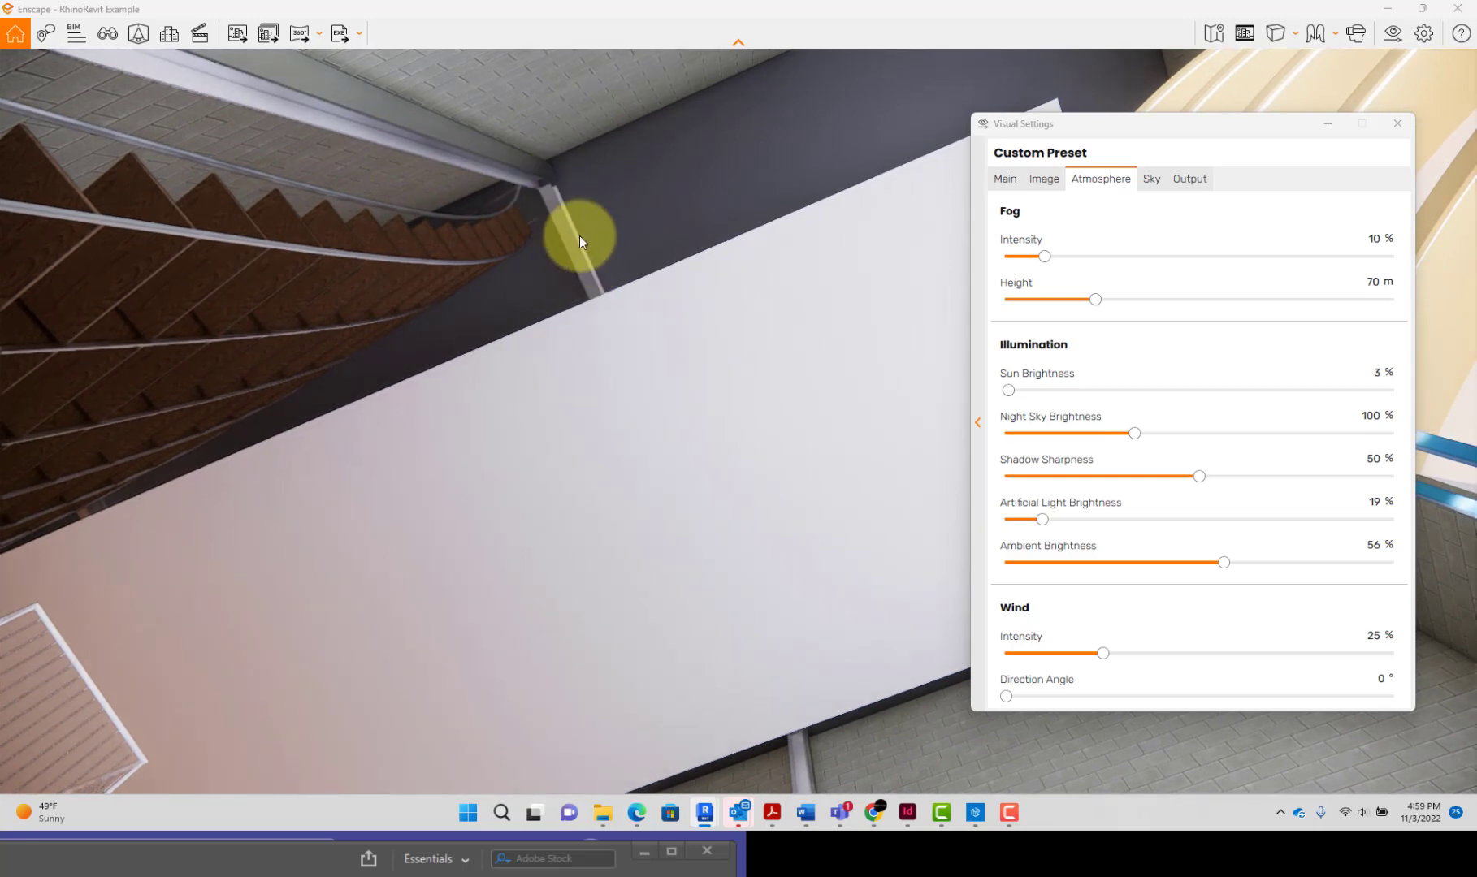
scroll(581, 256, "down", 3)
scroll(585, 256, "up", 3)
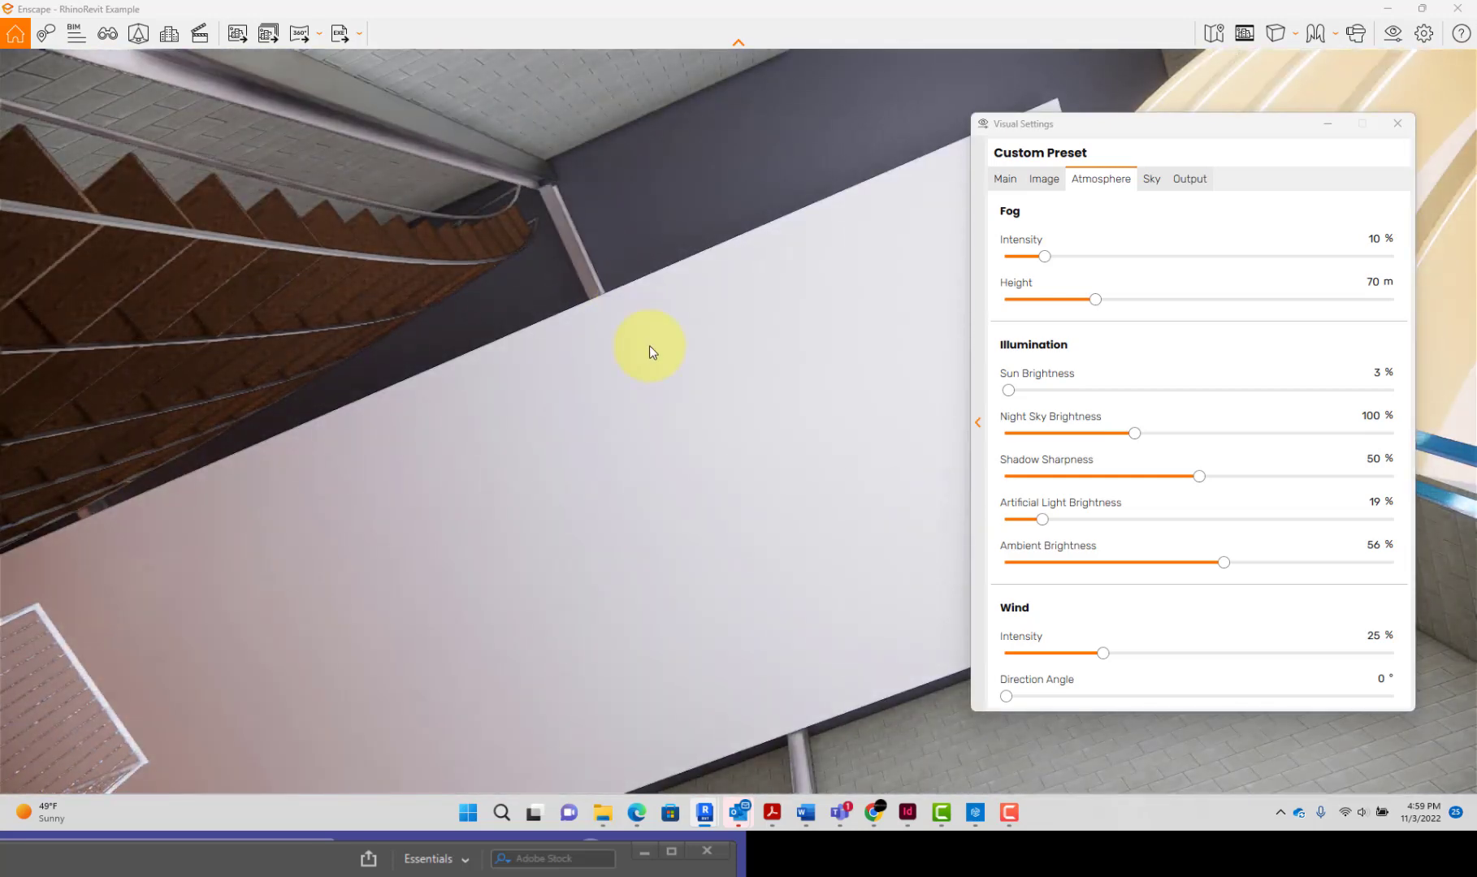
left_click_drag(650, 350, 849, 376)
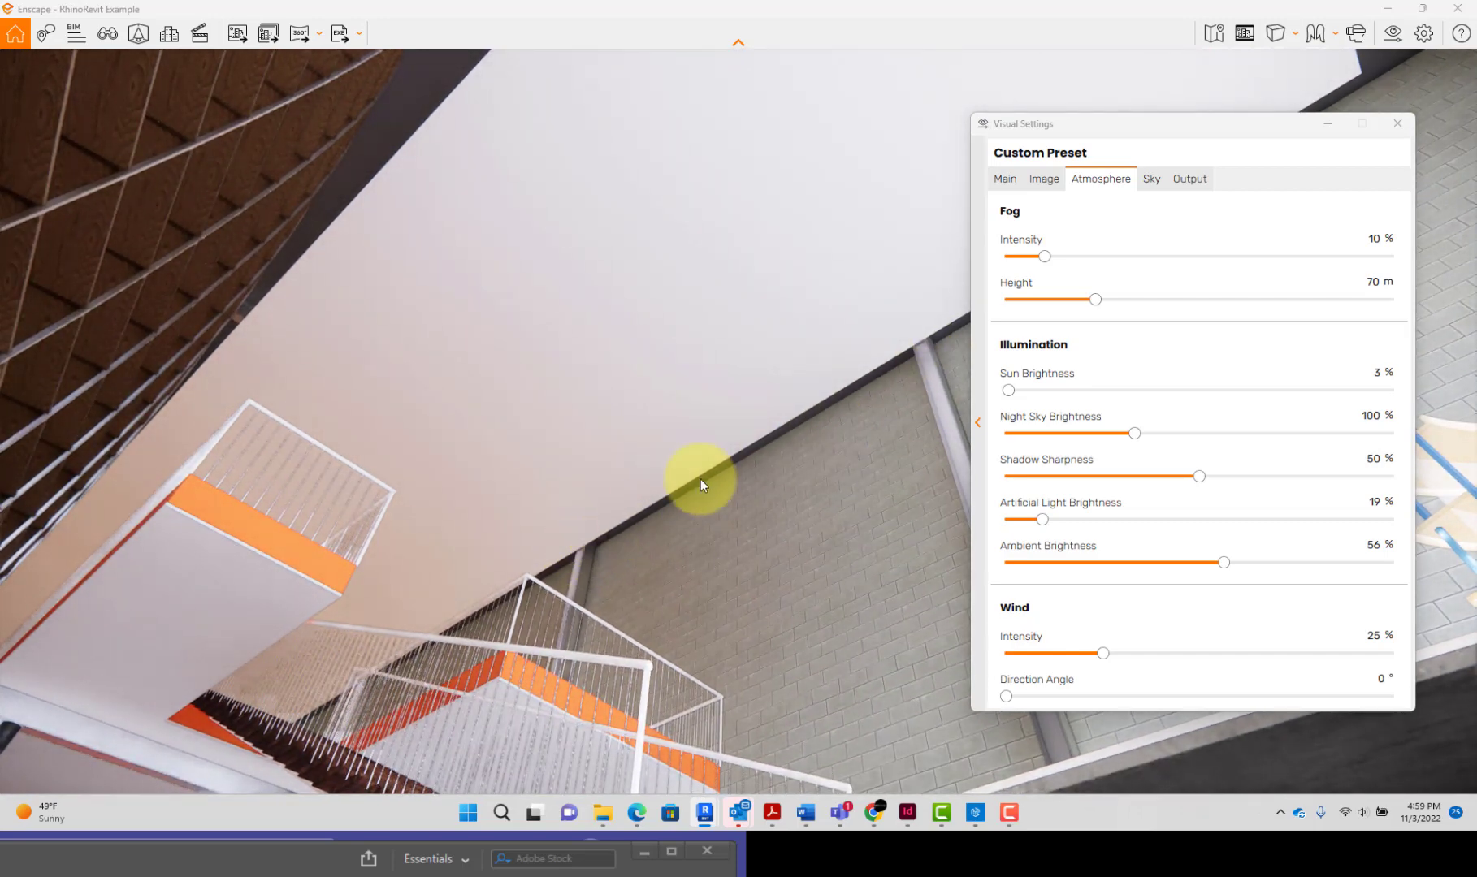
left_click_drag(777, 312, 938, 337)
Switch back to Revit and open the Level 1 reflected ceiling plan
mouse_move(700, 822)
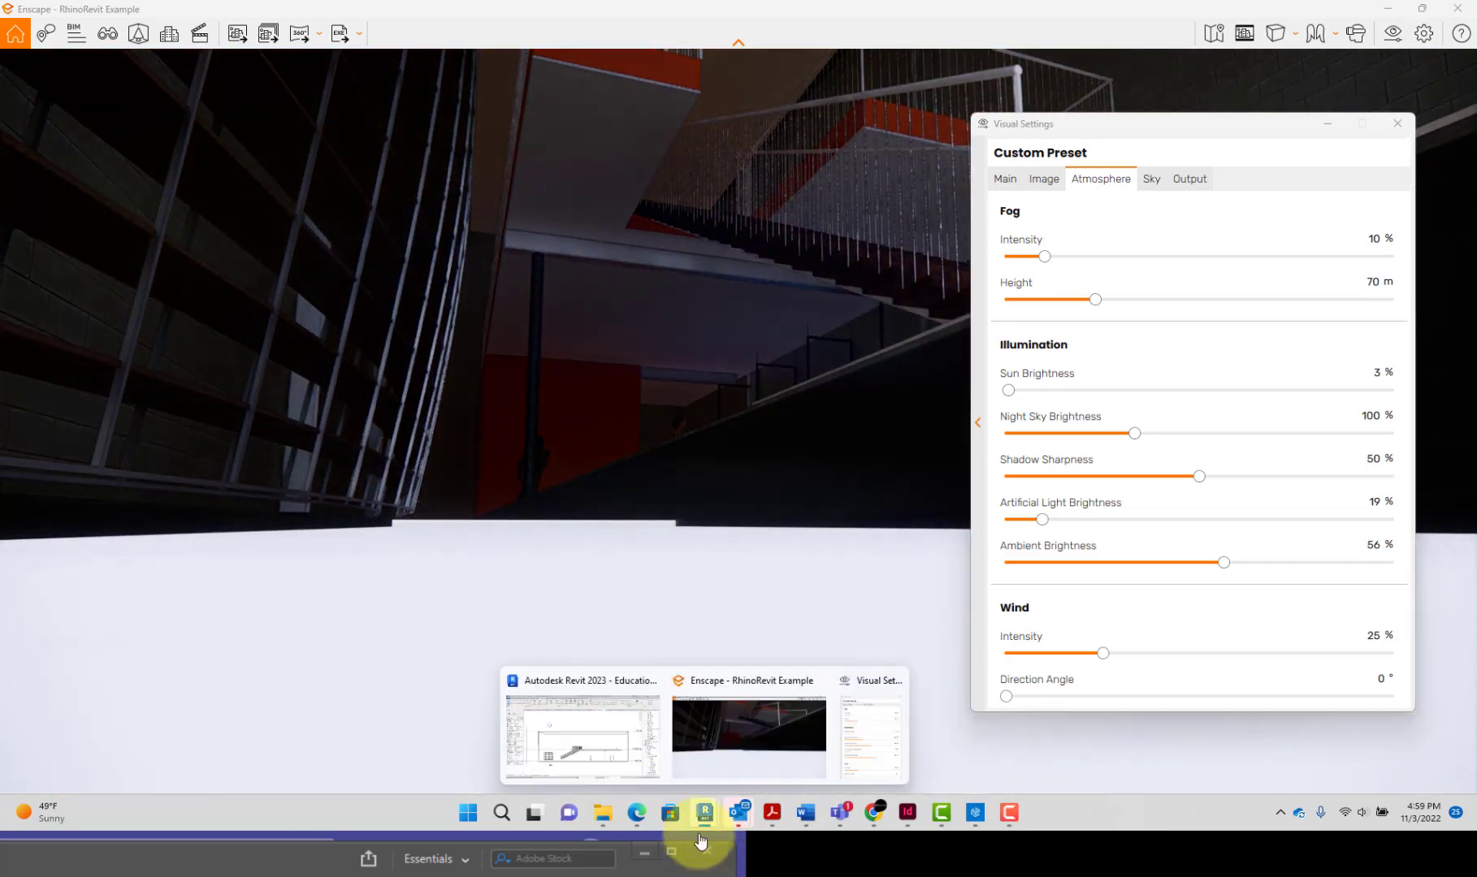
left_click(620, 741)
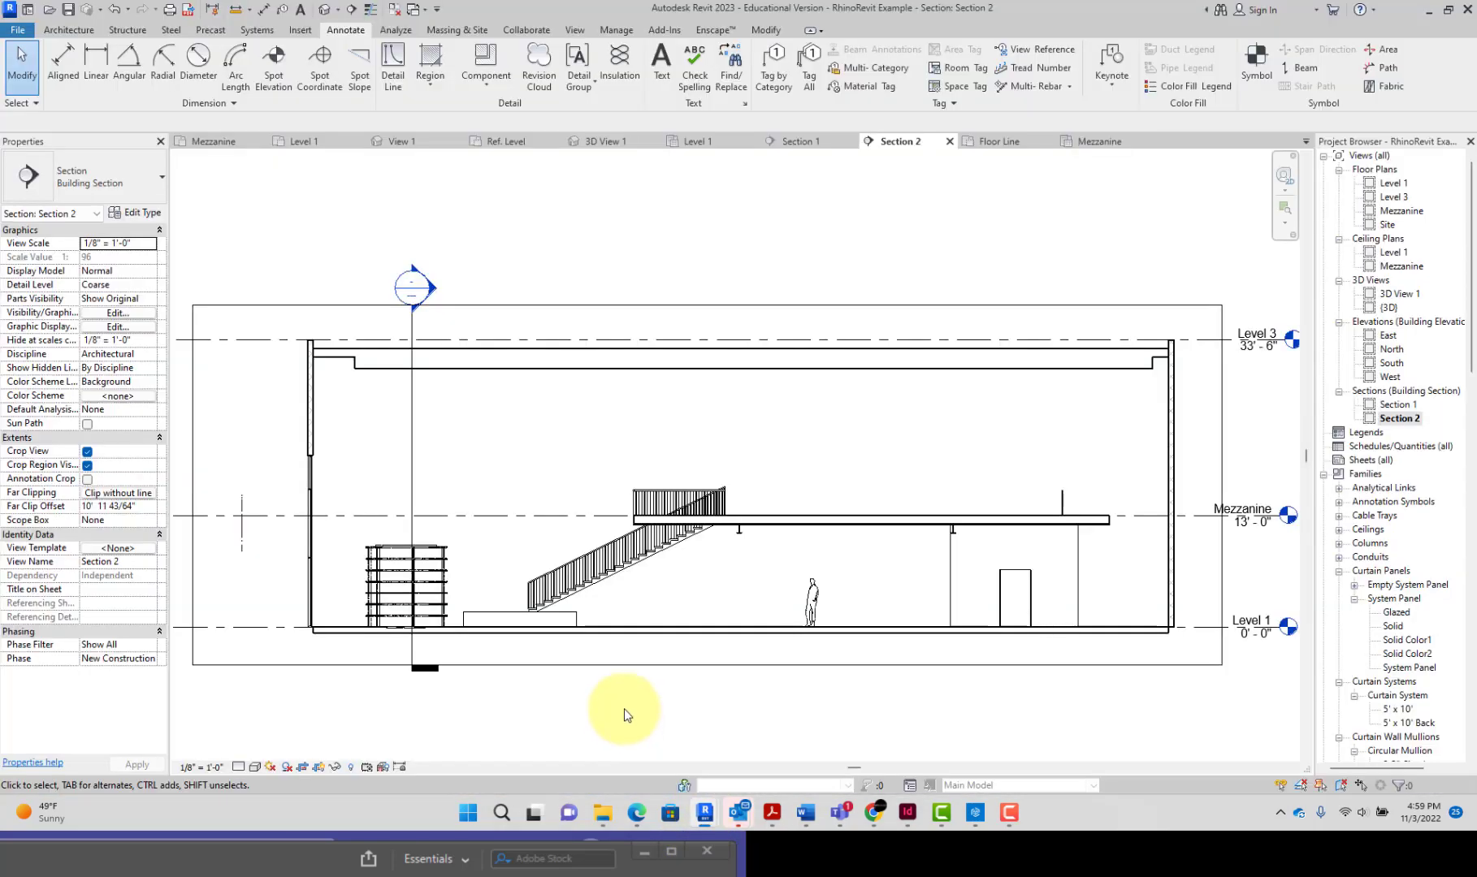
double_click(1392, 183)
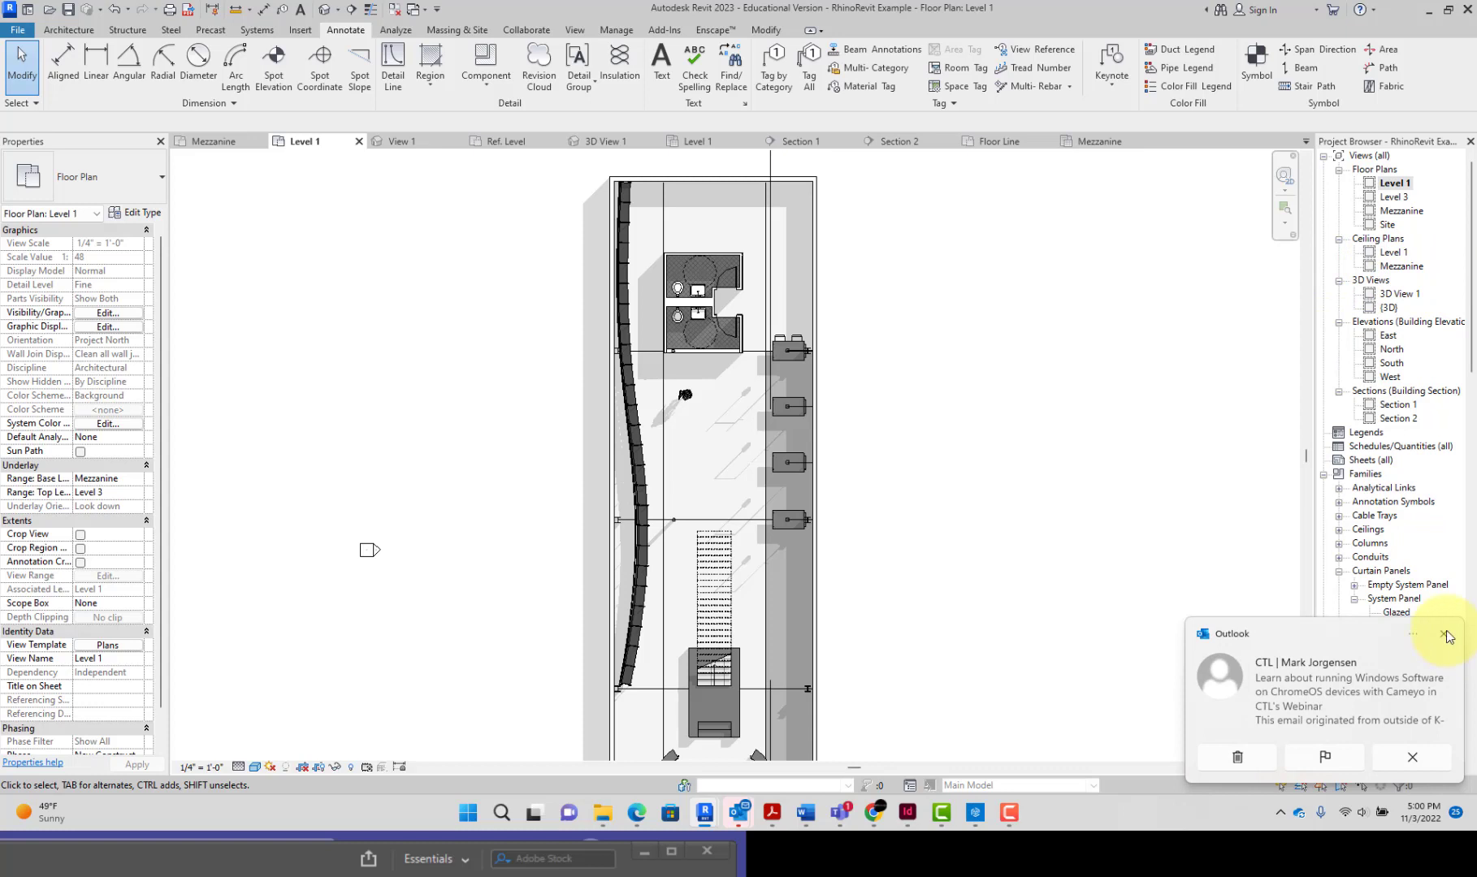
left_click(1445, 634)
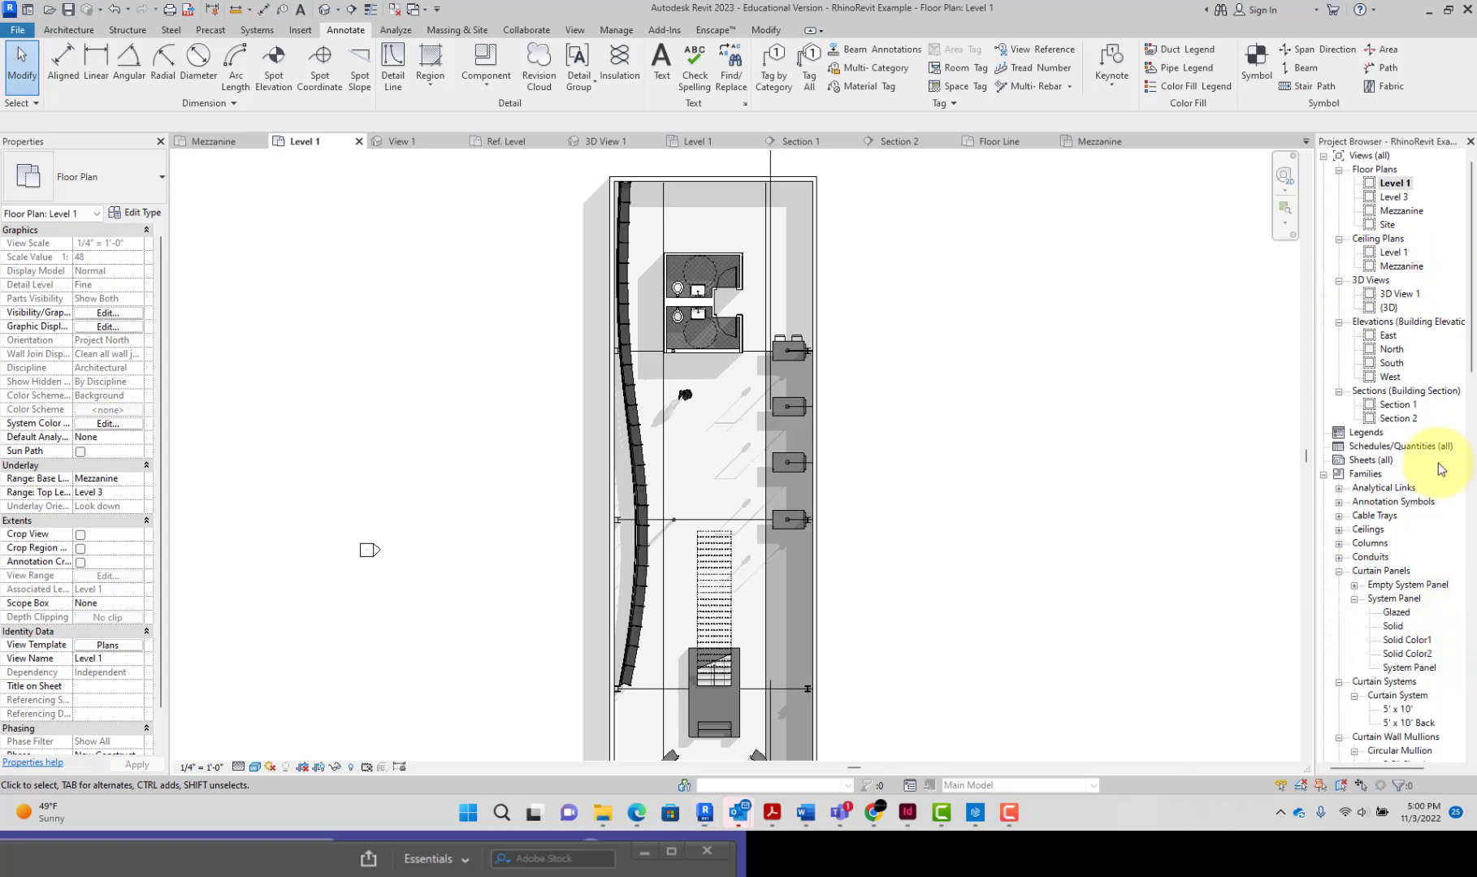
left_click(1400, 266)
double_click(1387, 268)
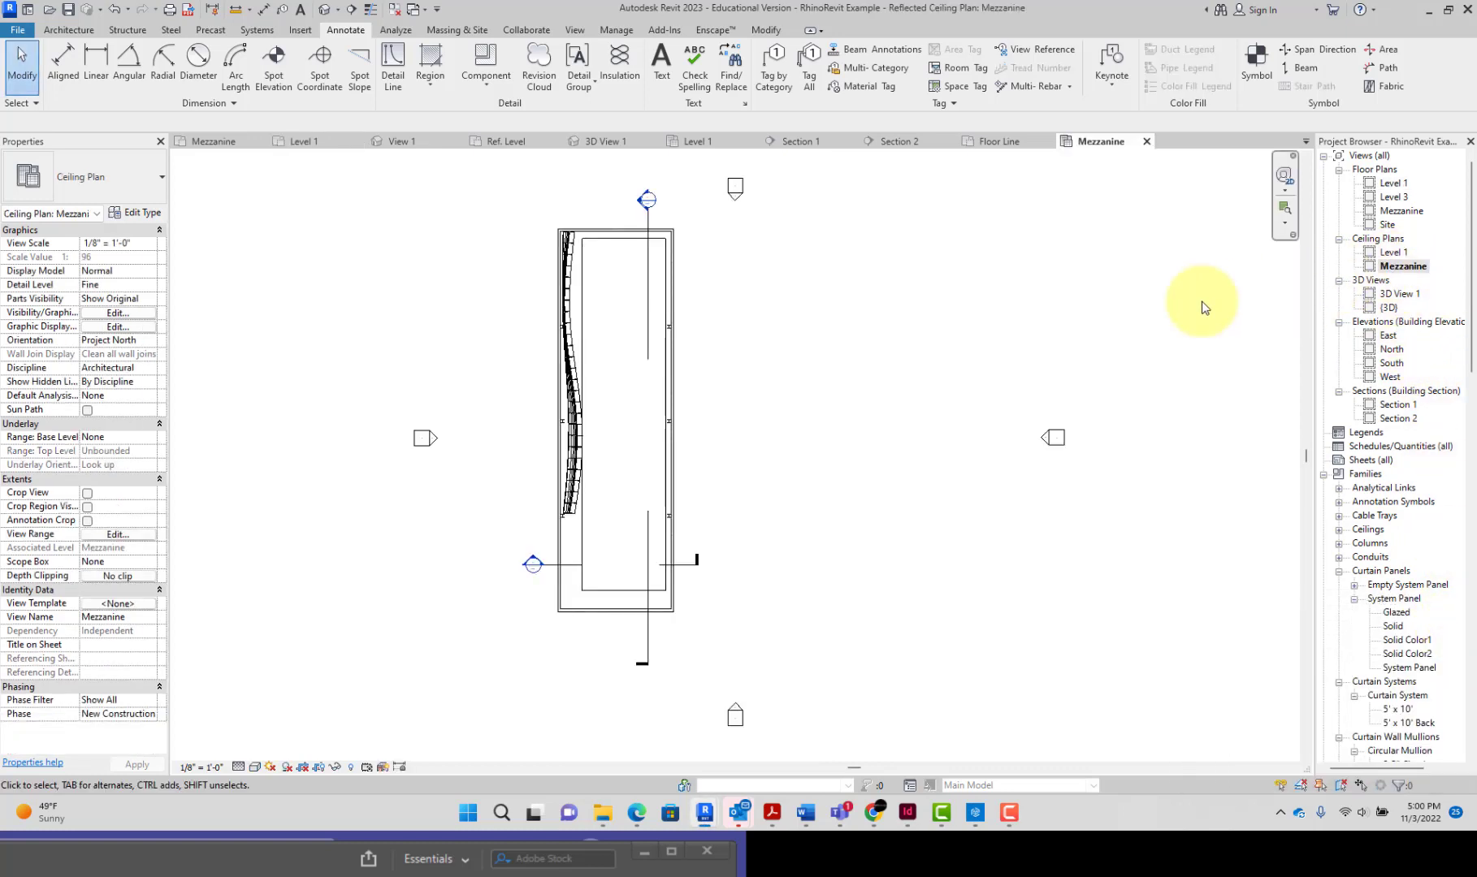
double_click(1393, 252)
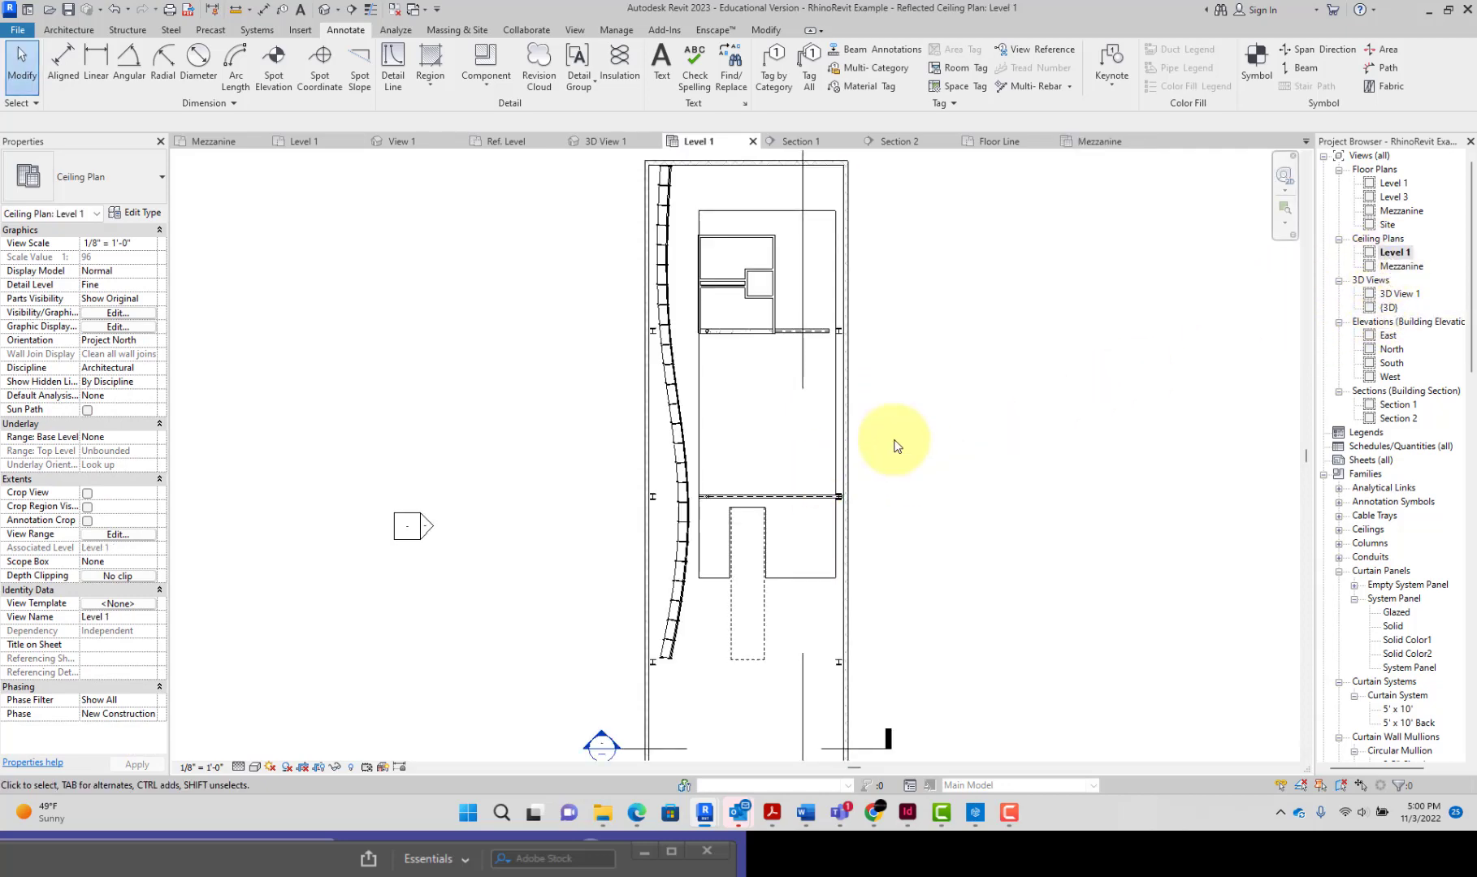
Edit the mezzanine ceiling's boundary, nudging its long edge toward the curved wall and removing the constraints that hold it
left_click(837, 262)
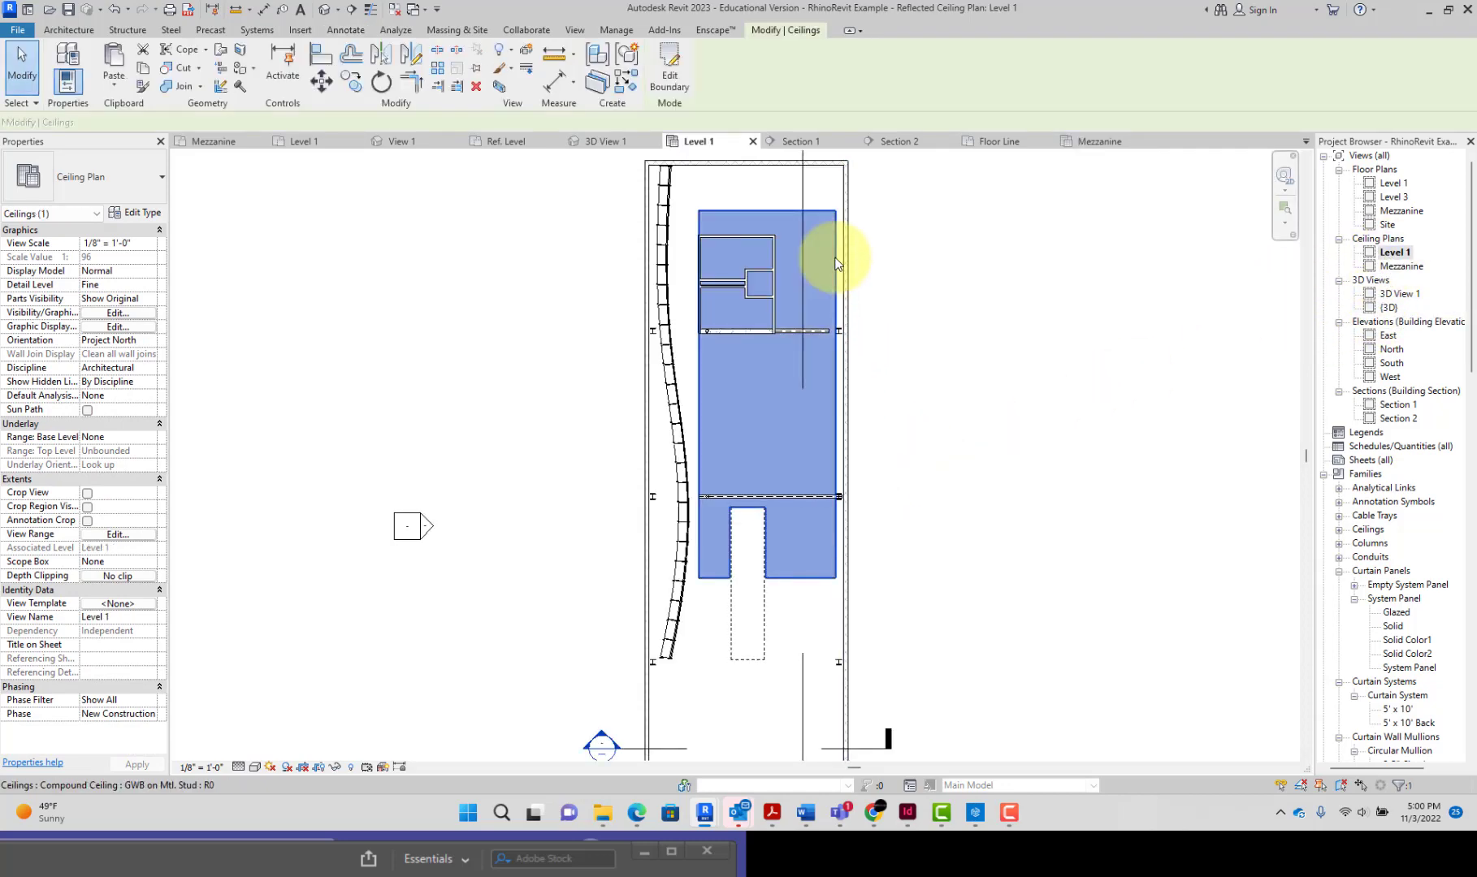
left_click(669, 71)
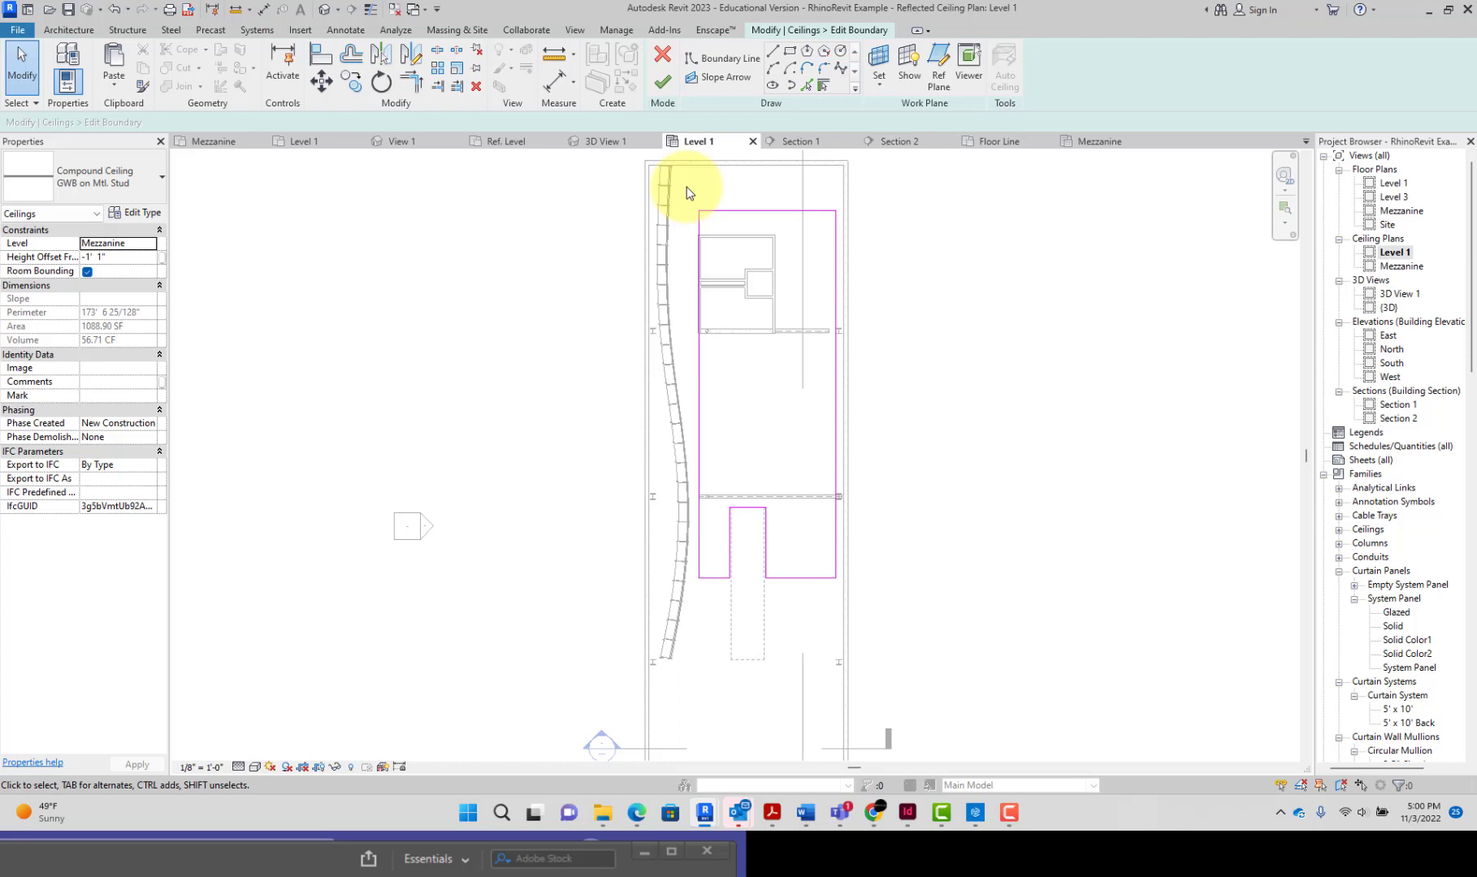
left_click(700, 225)
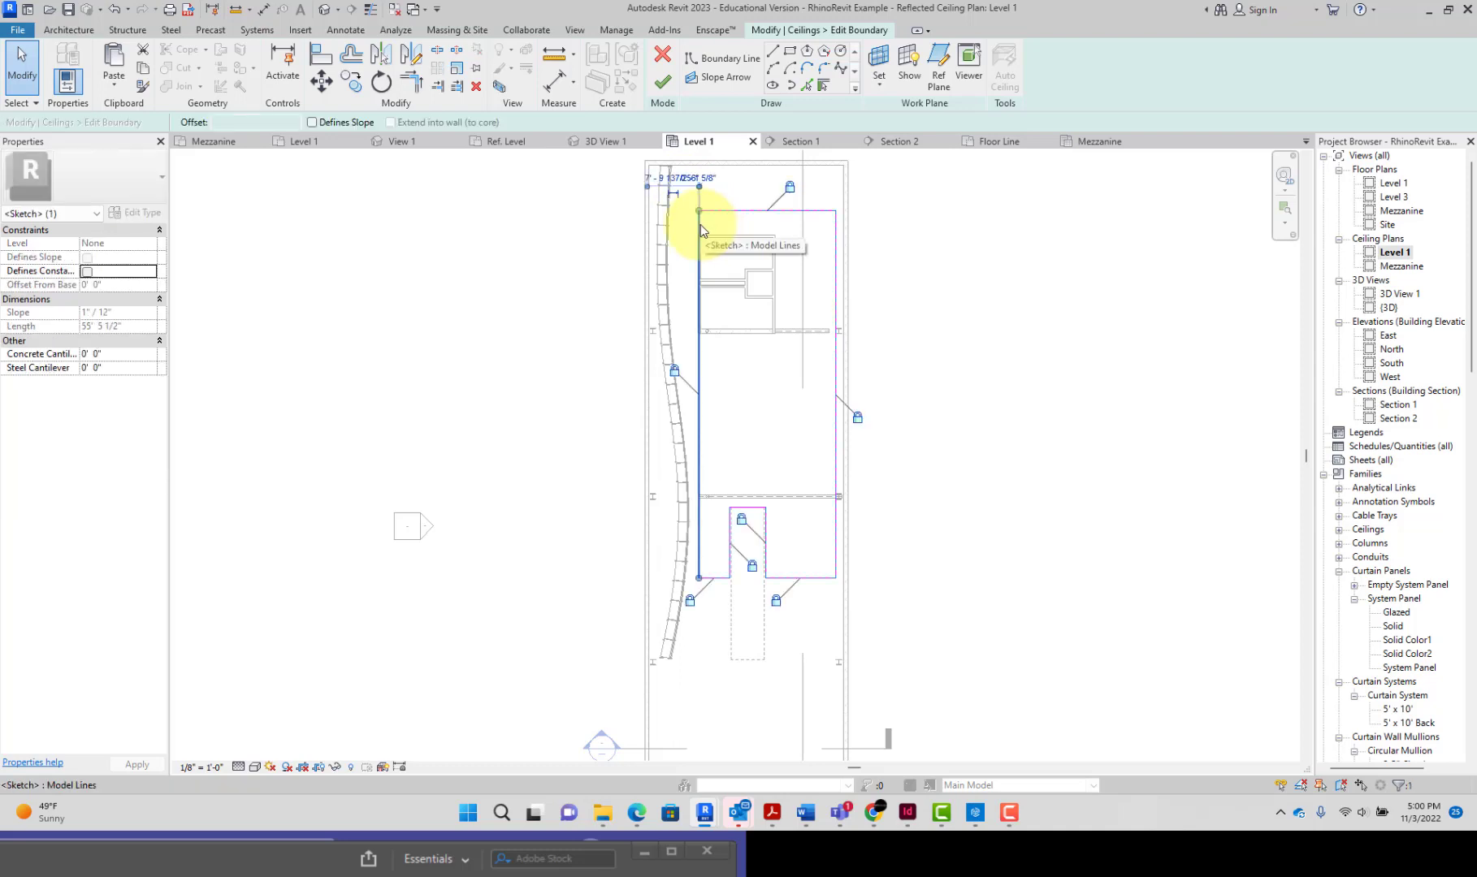
key("Left")
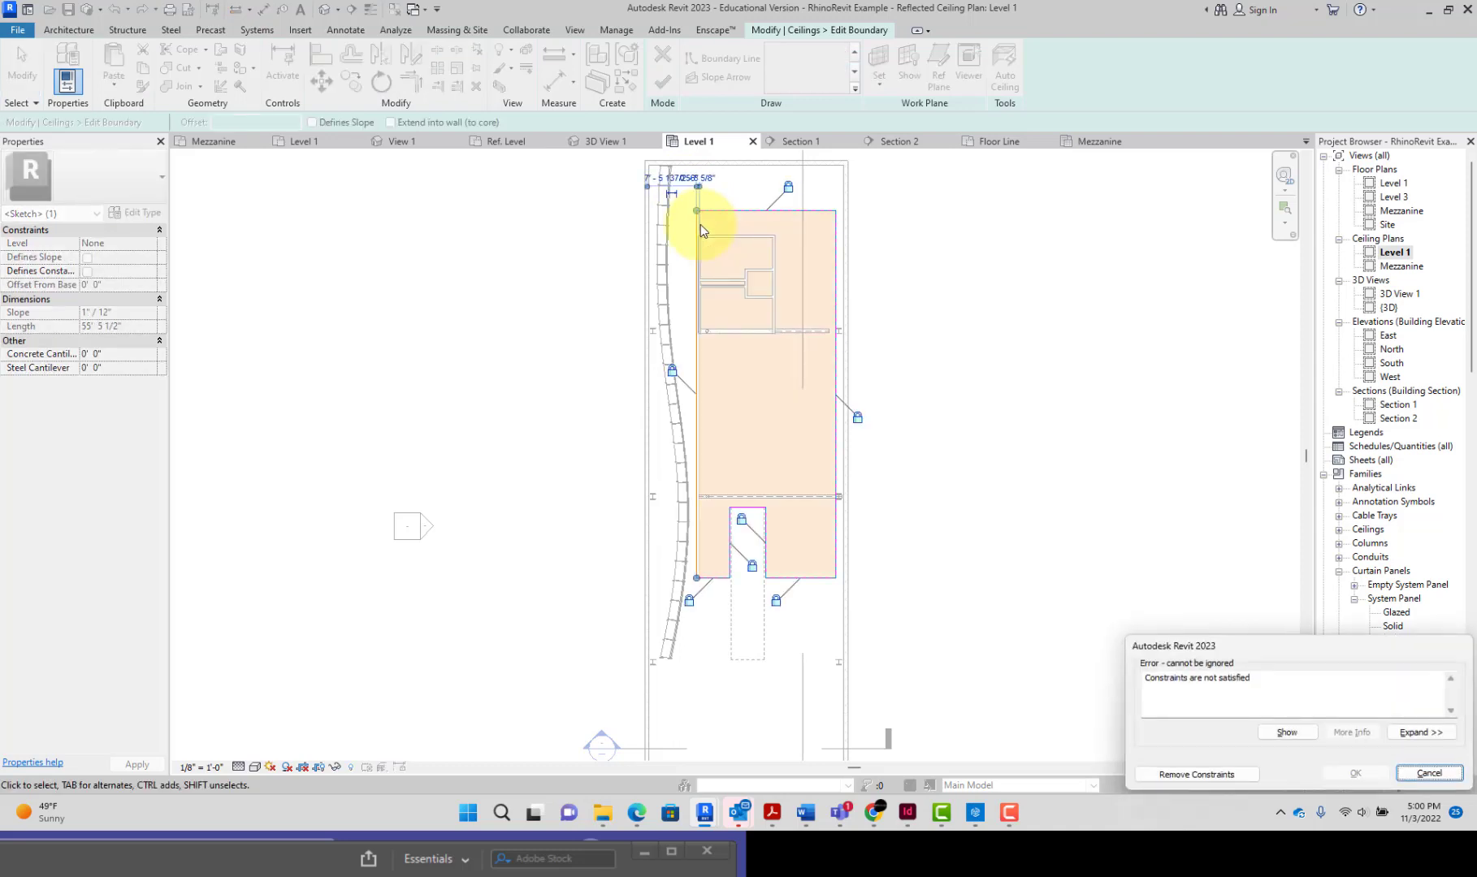
left_click(1223, 773)
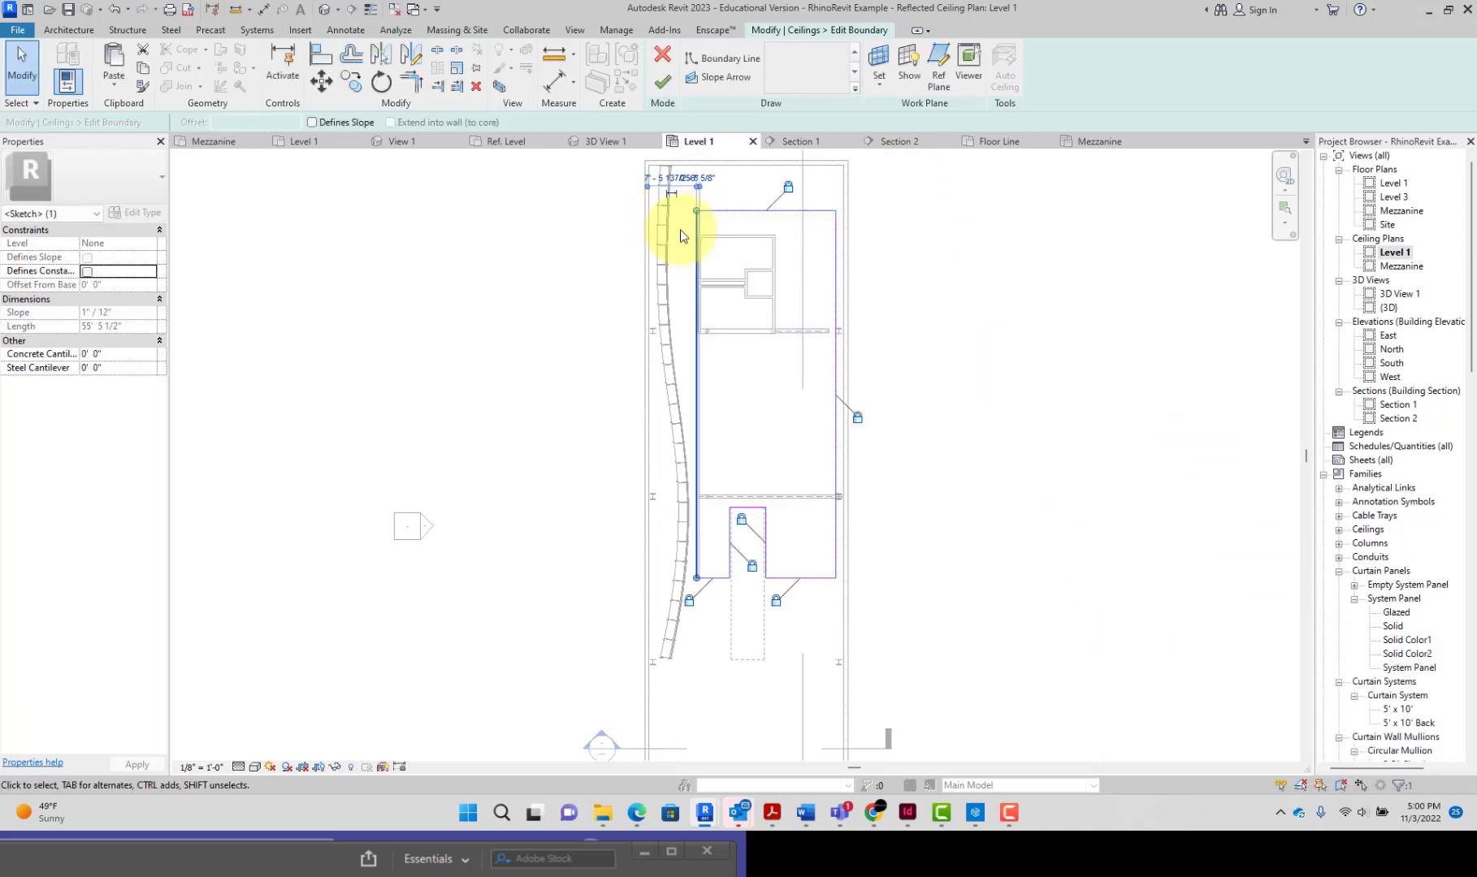
Align the ceiling's long boundary edge with the restroom wall's outer face beside the curved wall
scroll(700, 237, "up", 4)
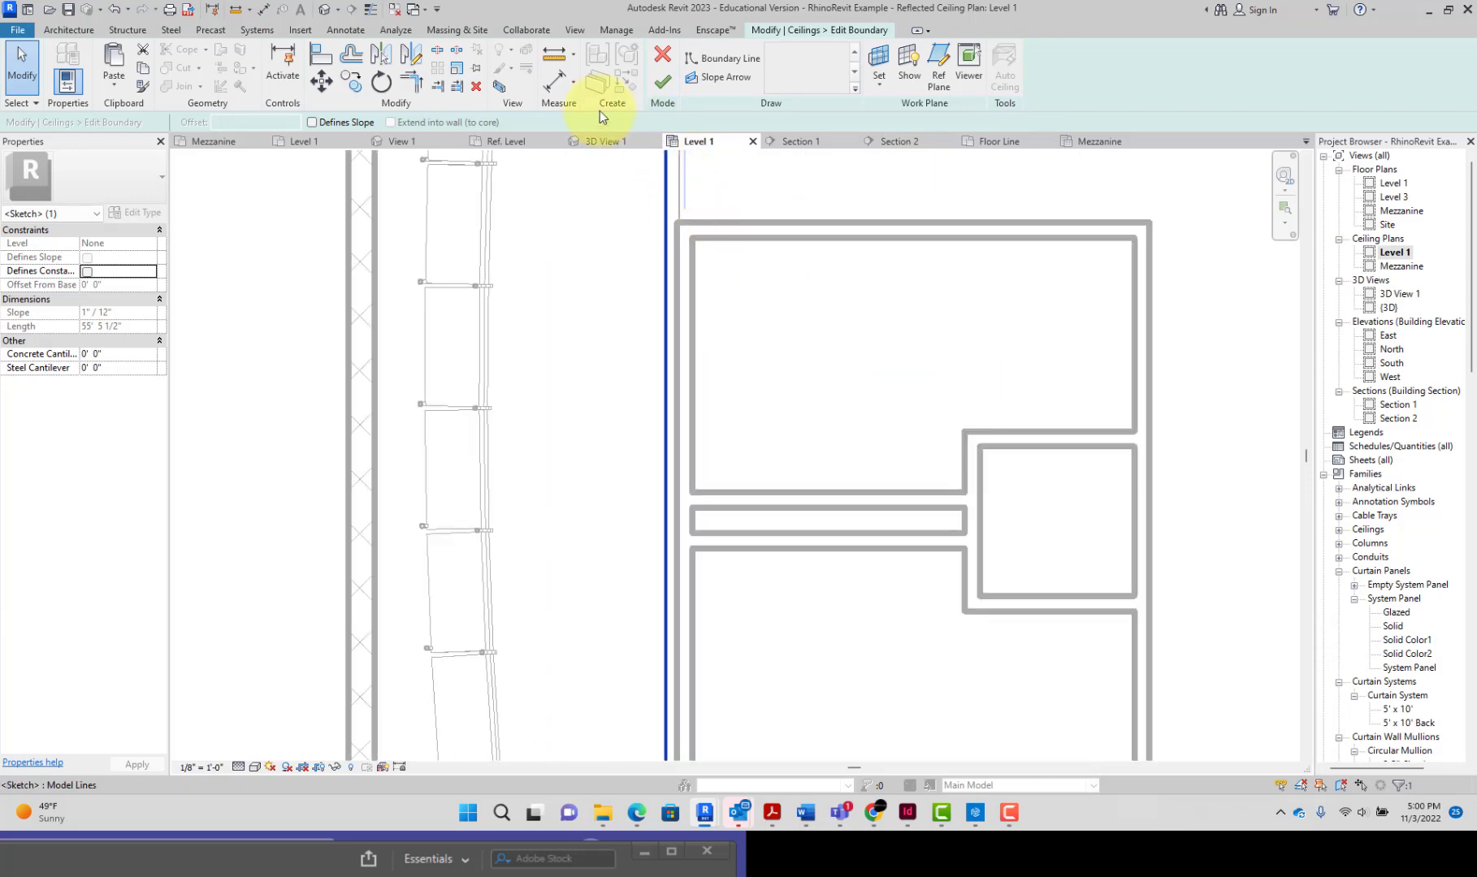
left_click(317, 65)
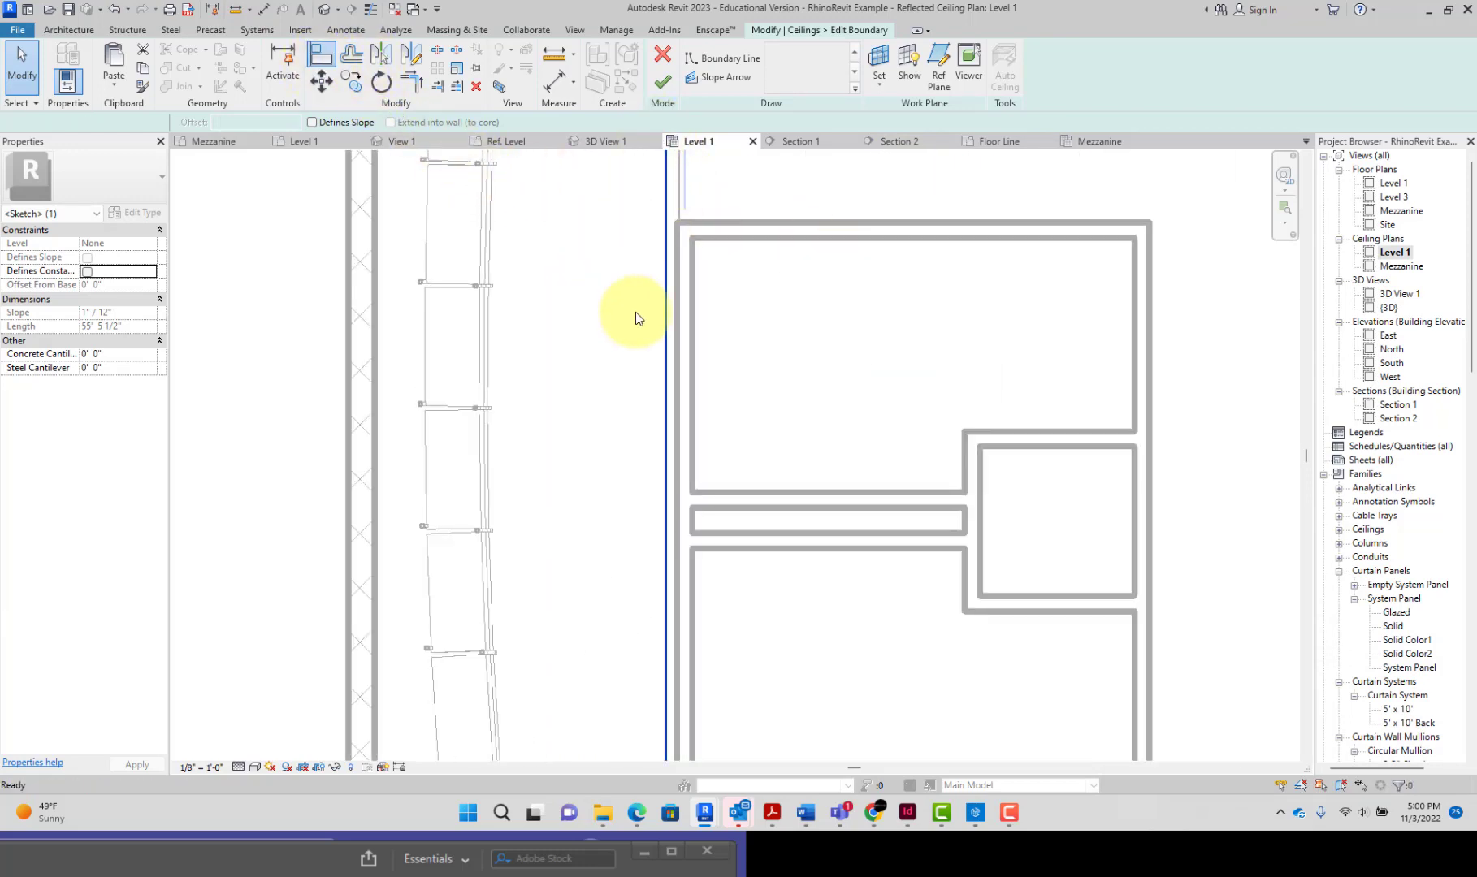
left_click(678, 325)
left_click(676, 324)
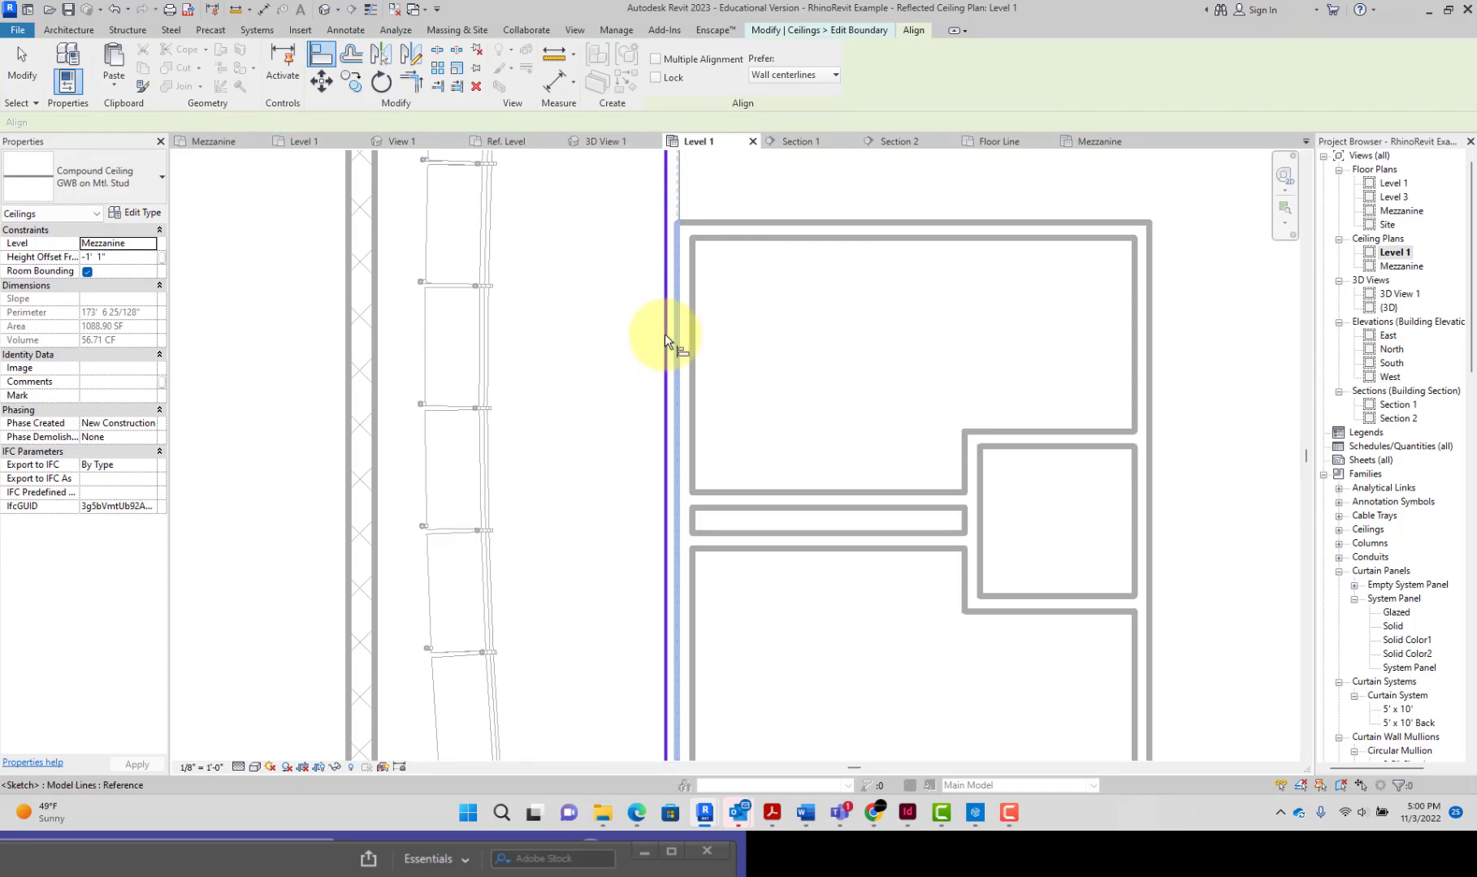
scroll(658, 422, "down", 4)
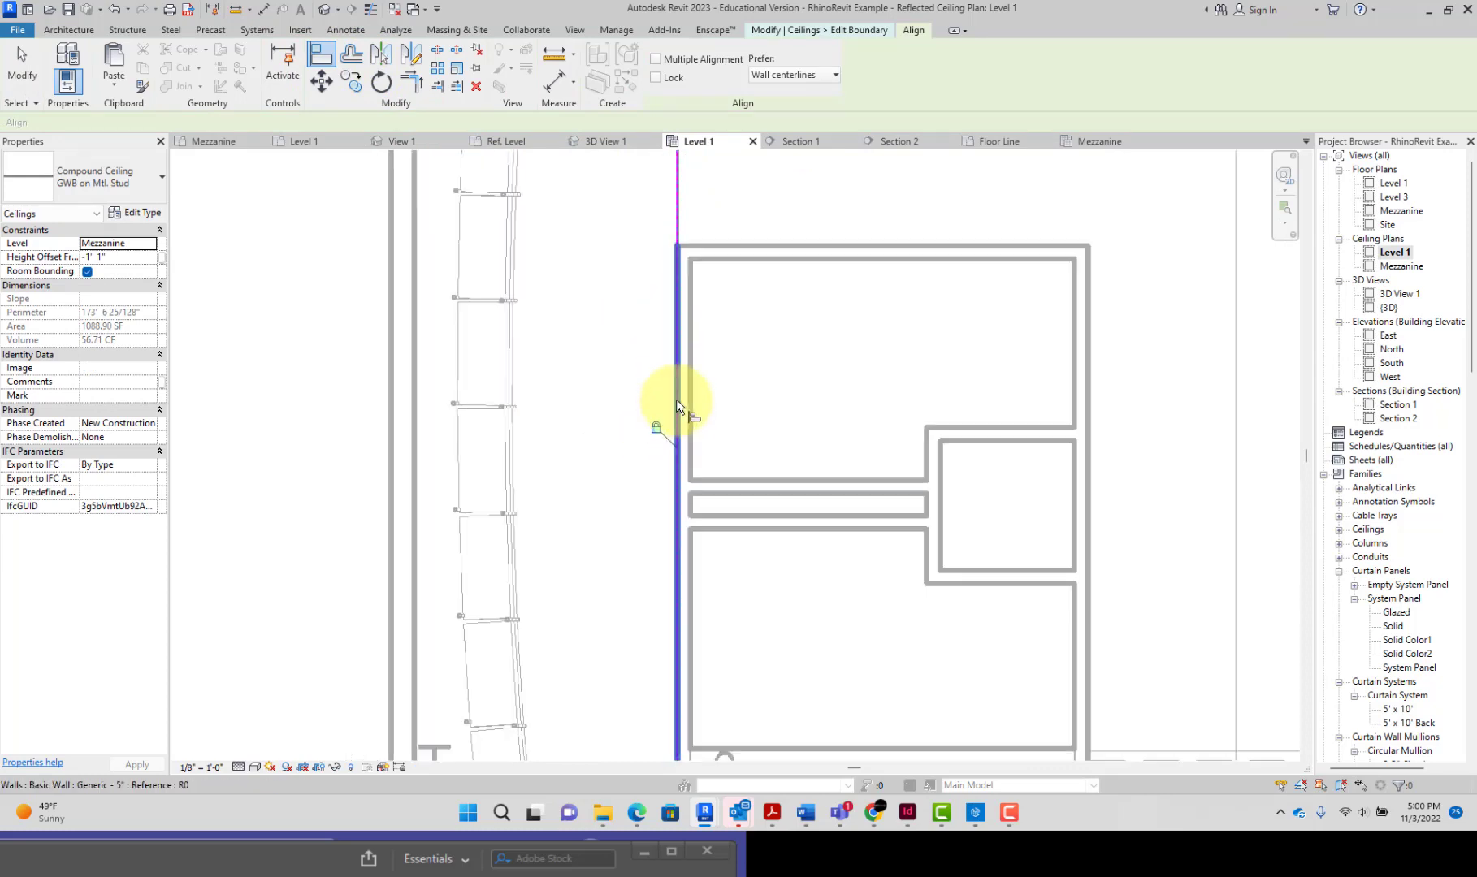
left_click(35, 77)
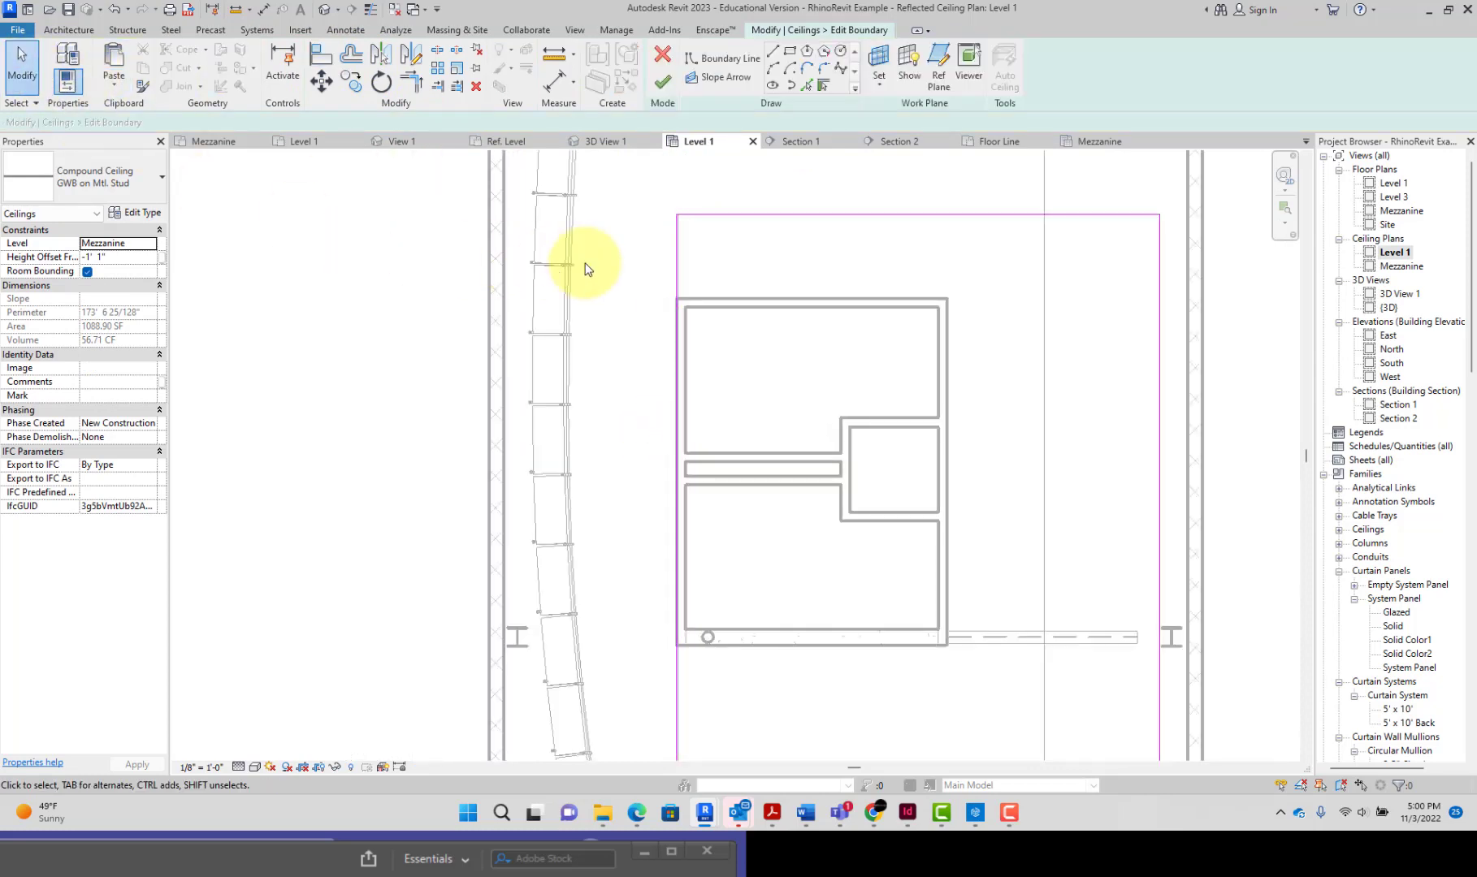
Select the ceiling's entire boundary sketch to check its outline and finish the boundary edit
scroll(610, 253, "down", 4)
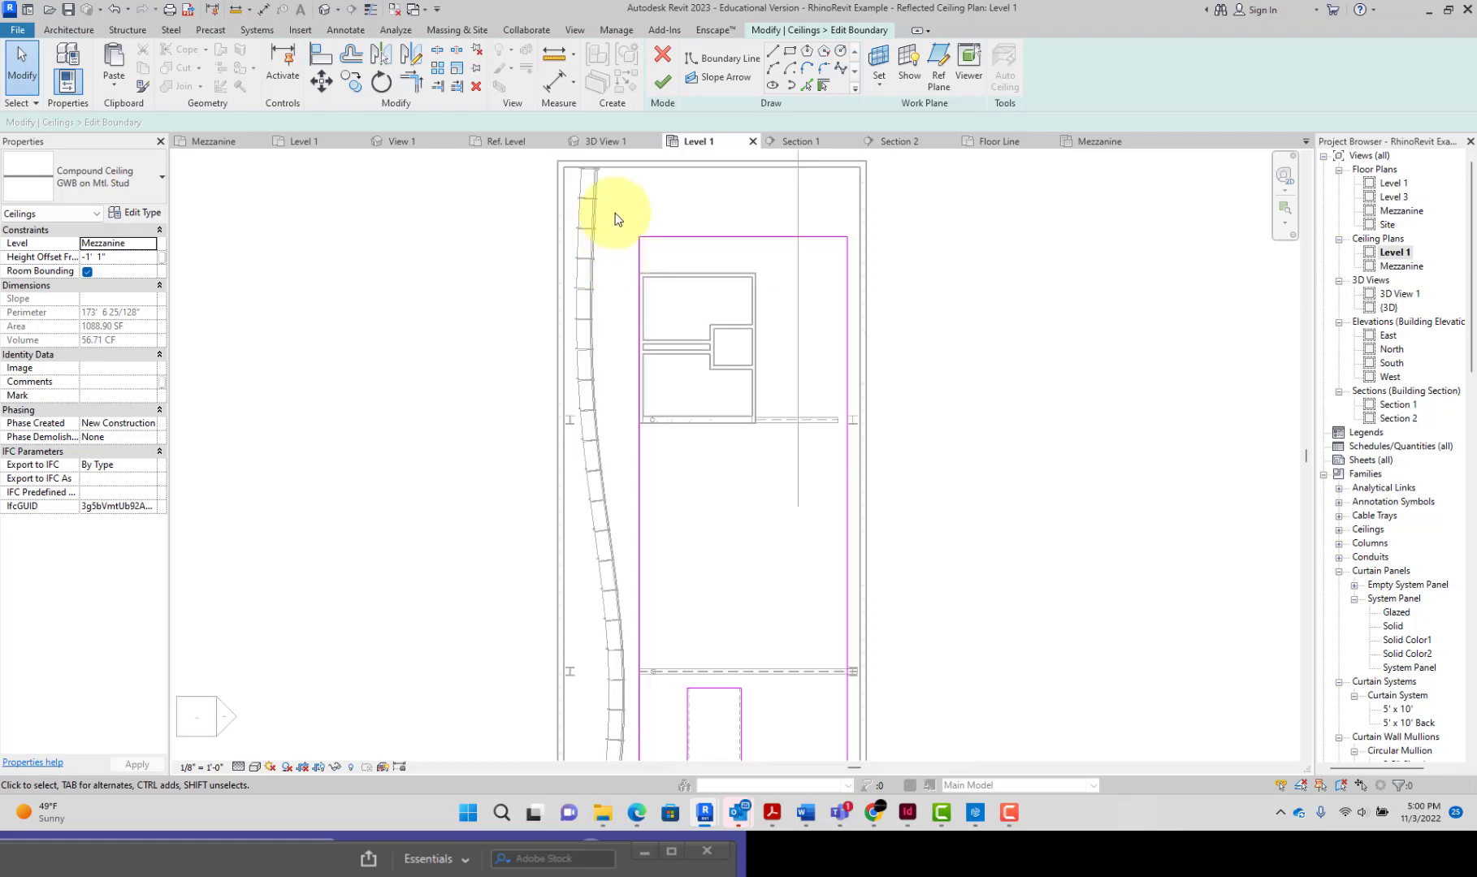
scroll(615, 212, "down", 3)
left_click_drag(615, 212, 809, 545)
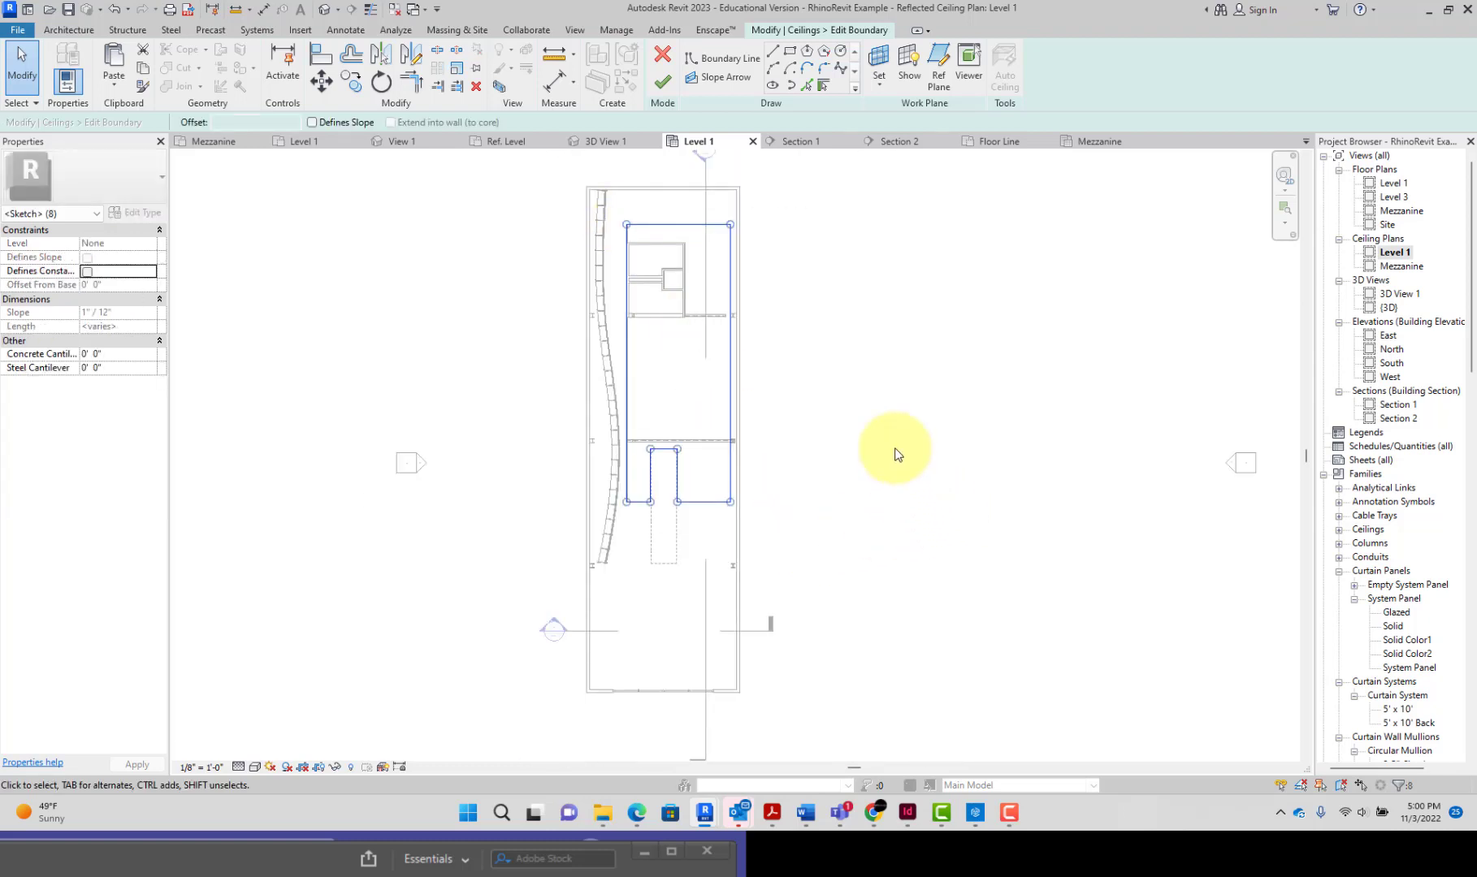
left_click(663, 82)
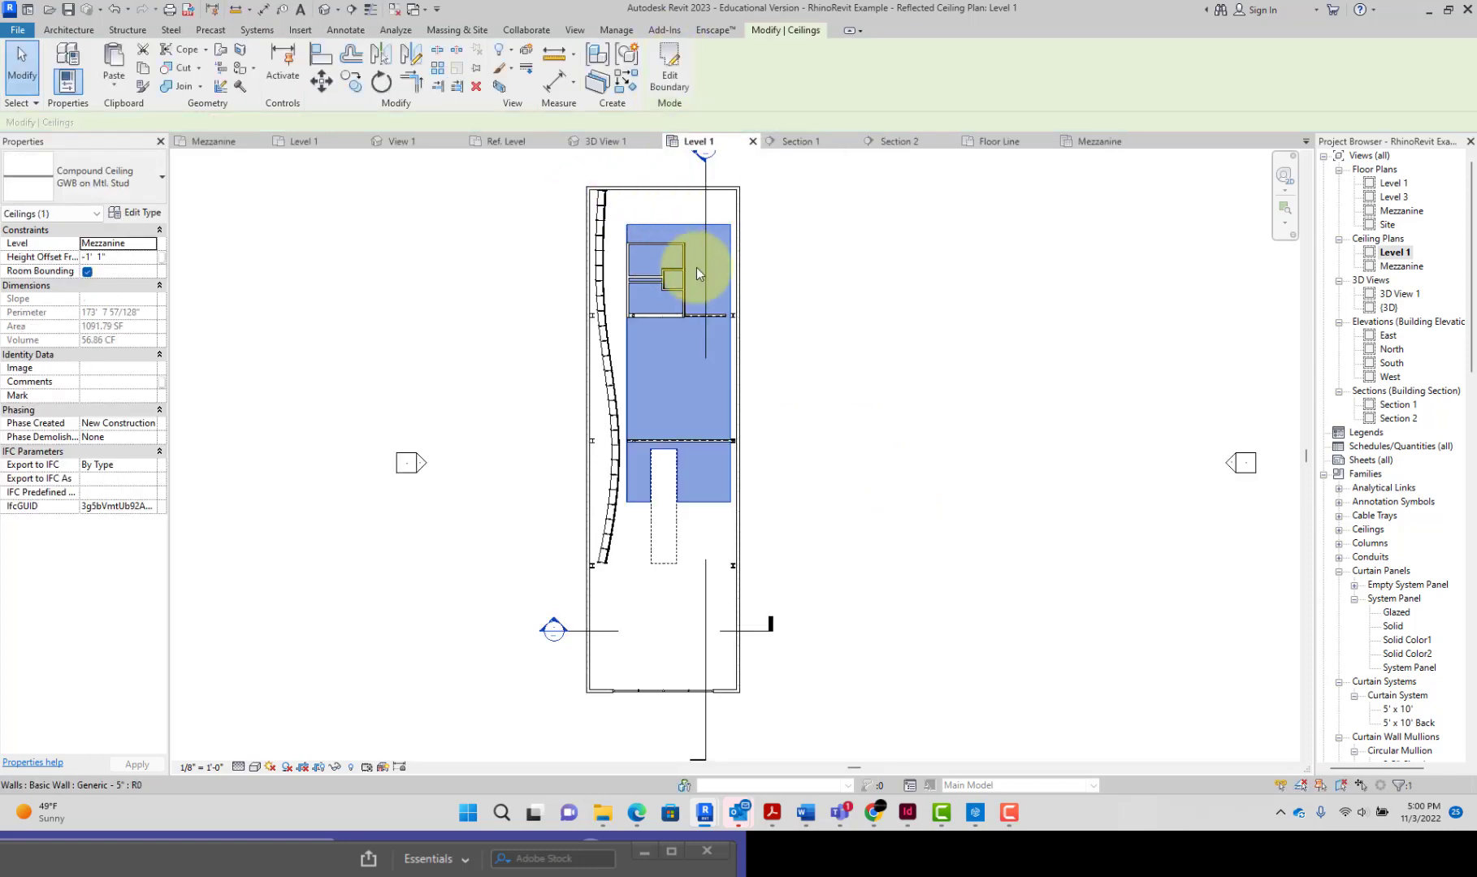
scroll(696, 268, "up", 3)
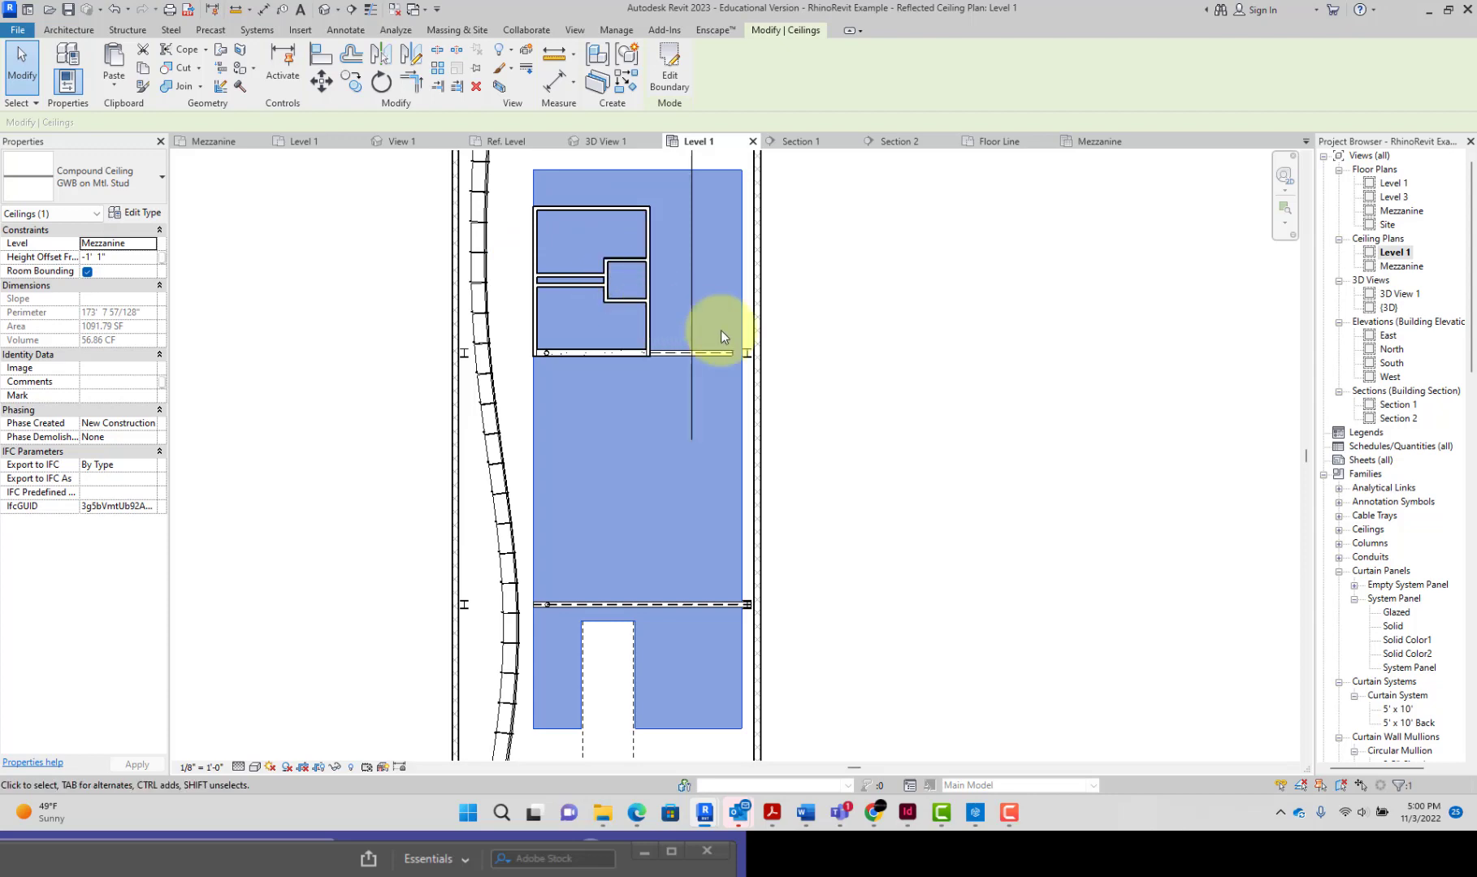
Open the Level 1 floor plan and paste the copied ceiling boundary lines aligned to the current view
left_click(820, 359)
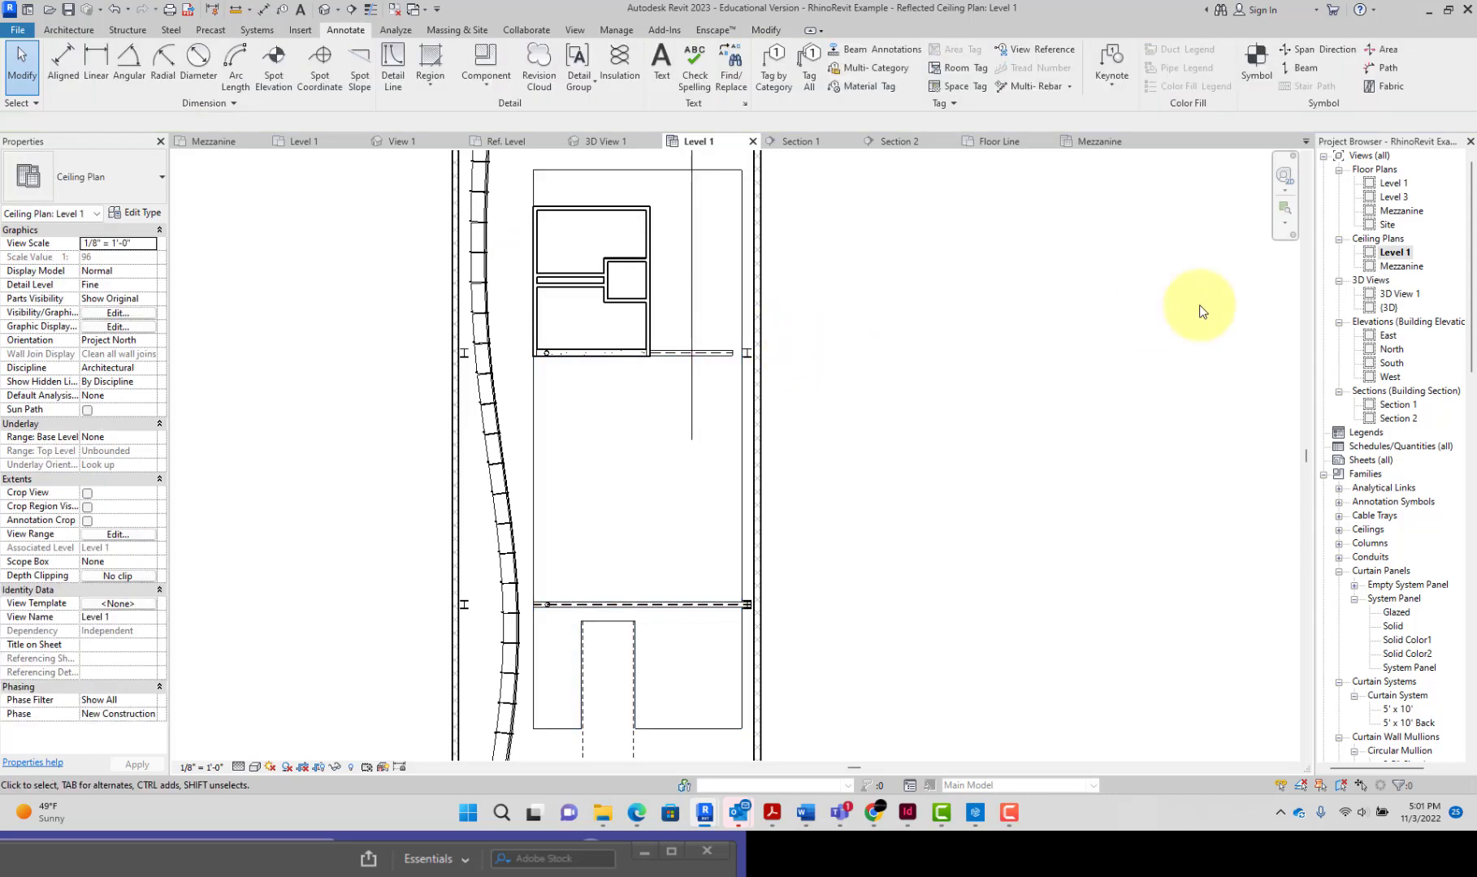
double_click(1389, 185)
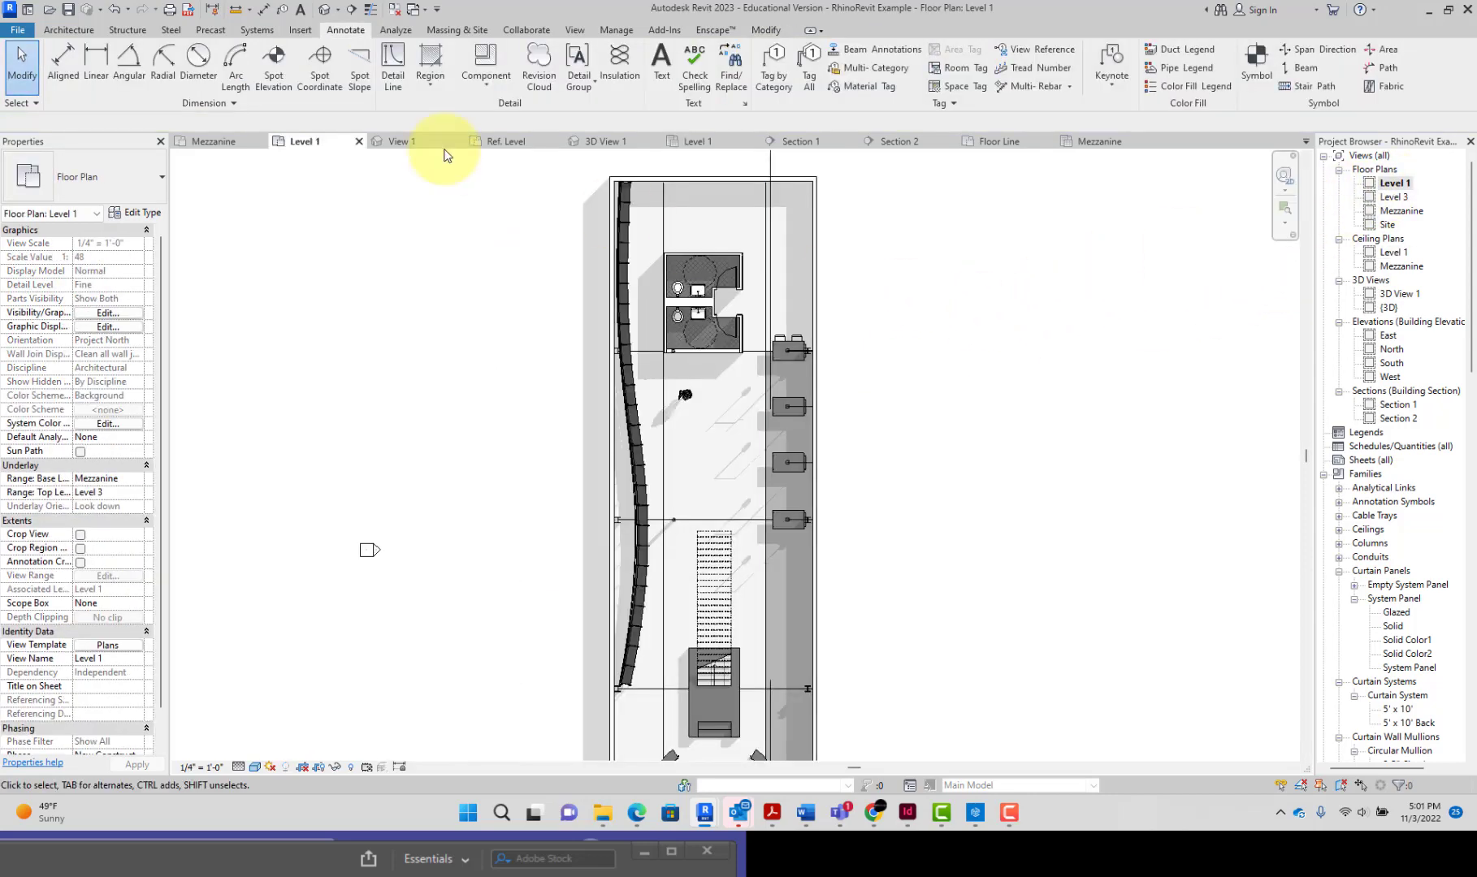
left_click(764, 29)
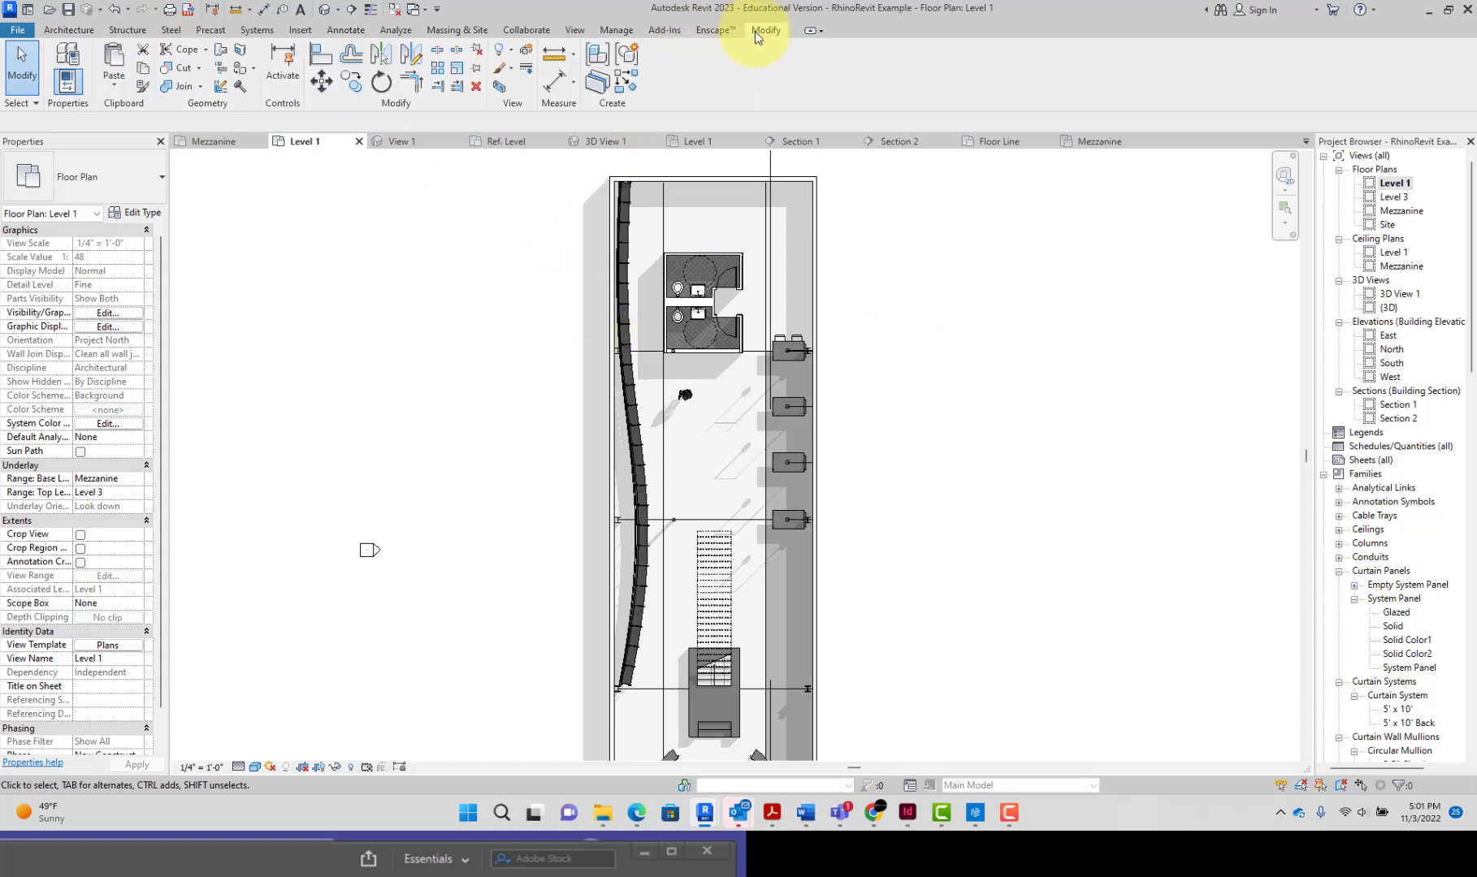
left_click(116, 81)
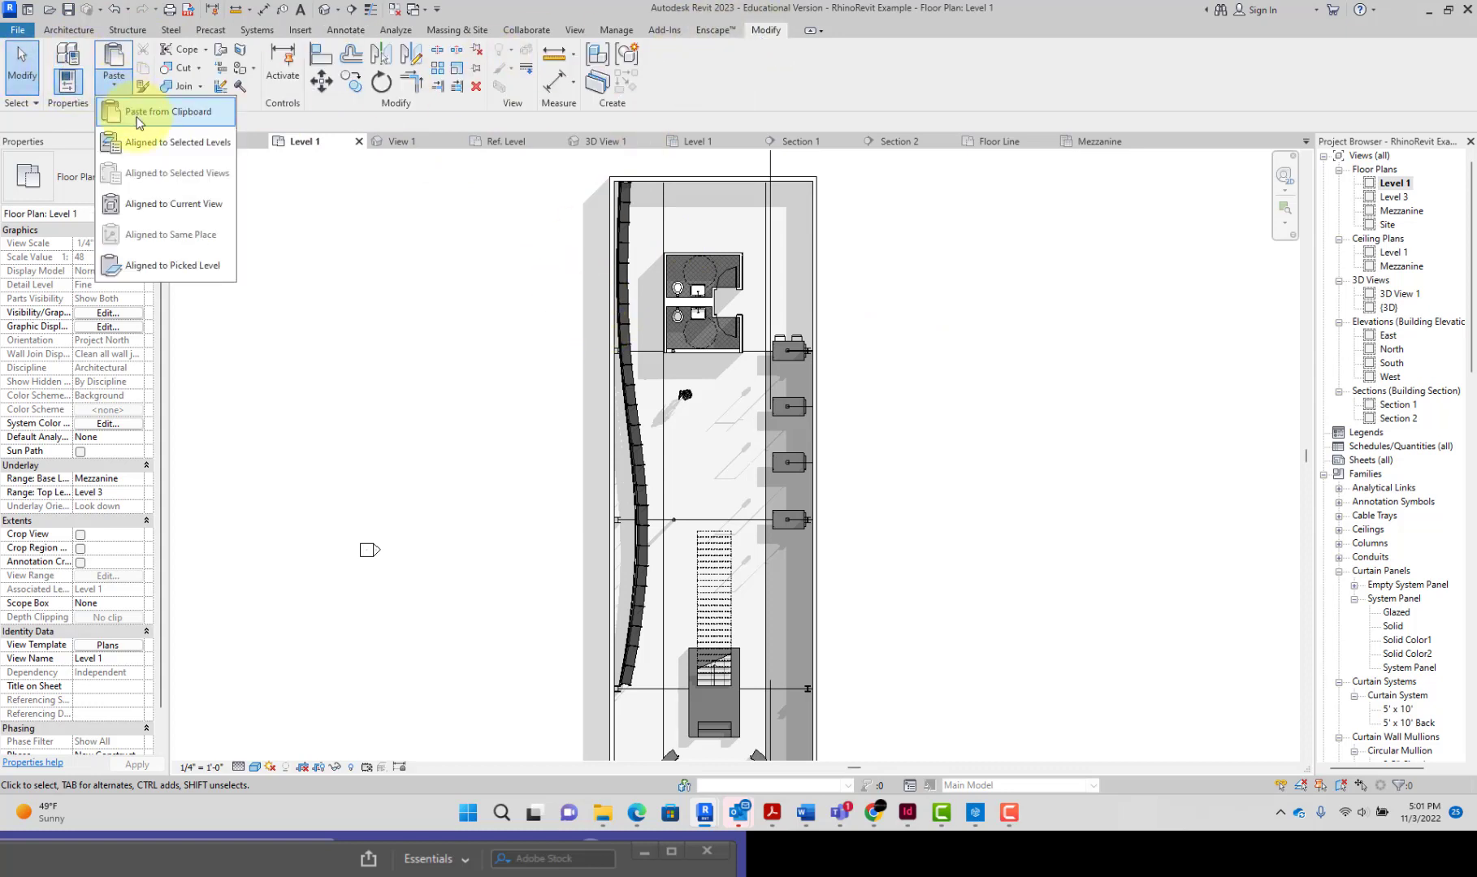
left_click(122, 204)
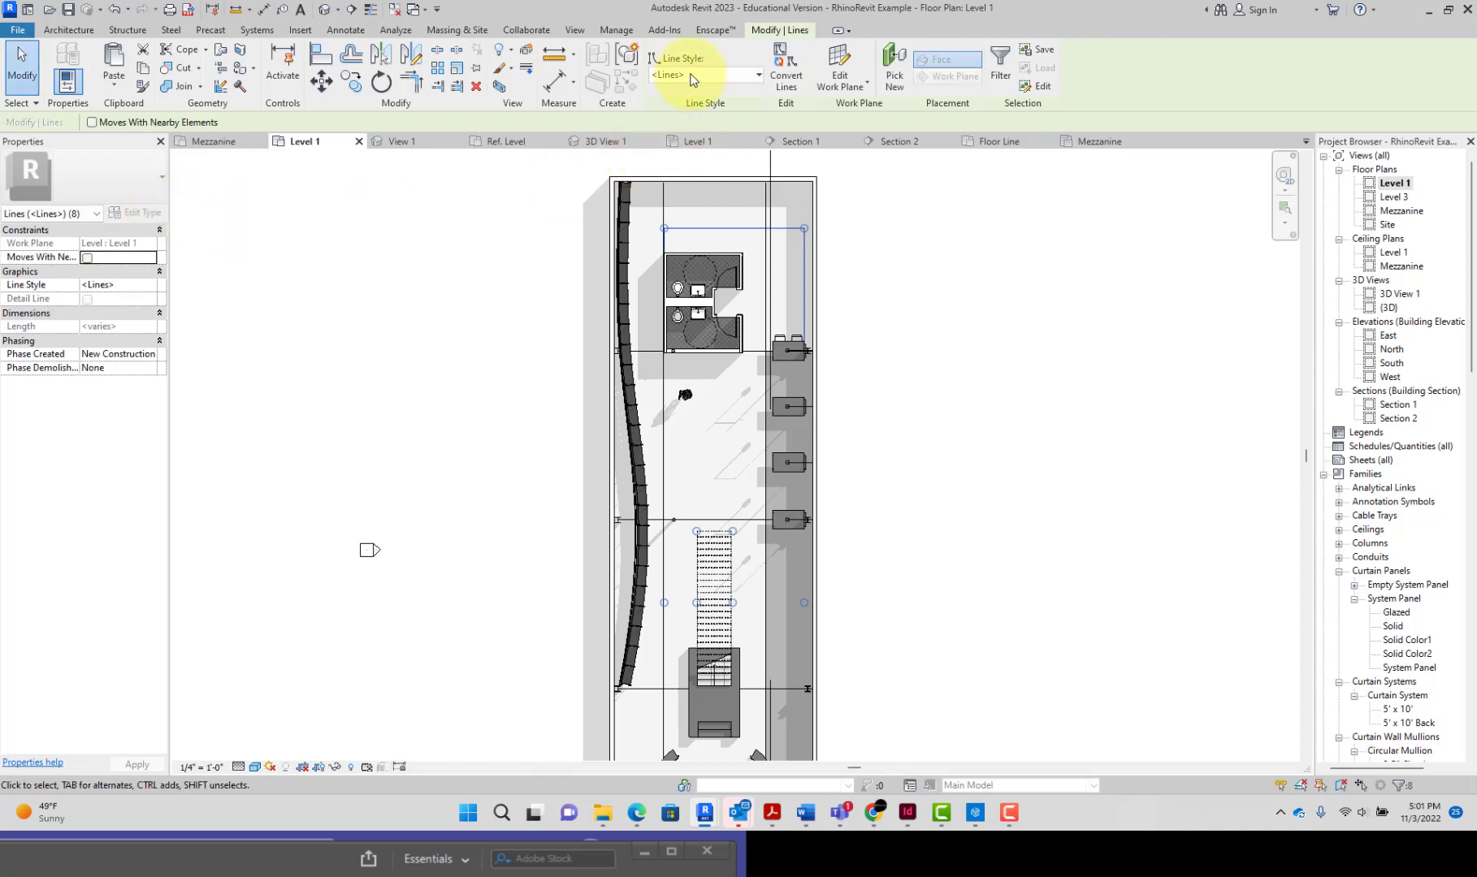
Assign the <Overhead> line style to the pasted ceiling outline
left_click(693, 75)
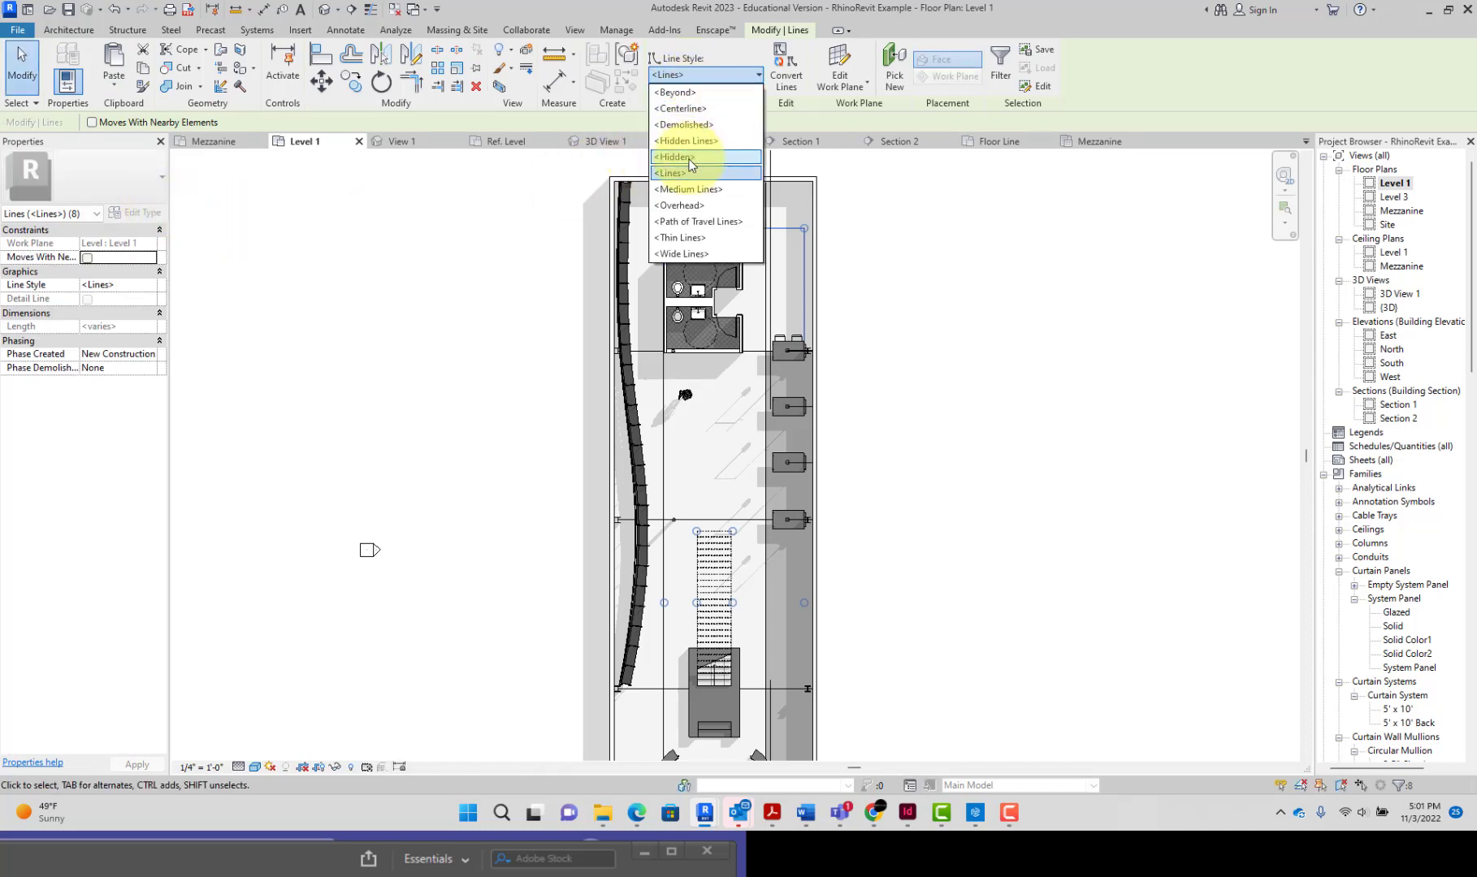
left_click(681, 204)
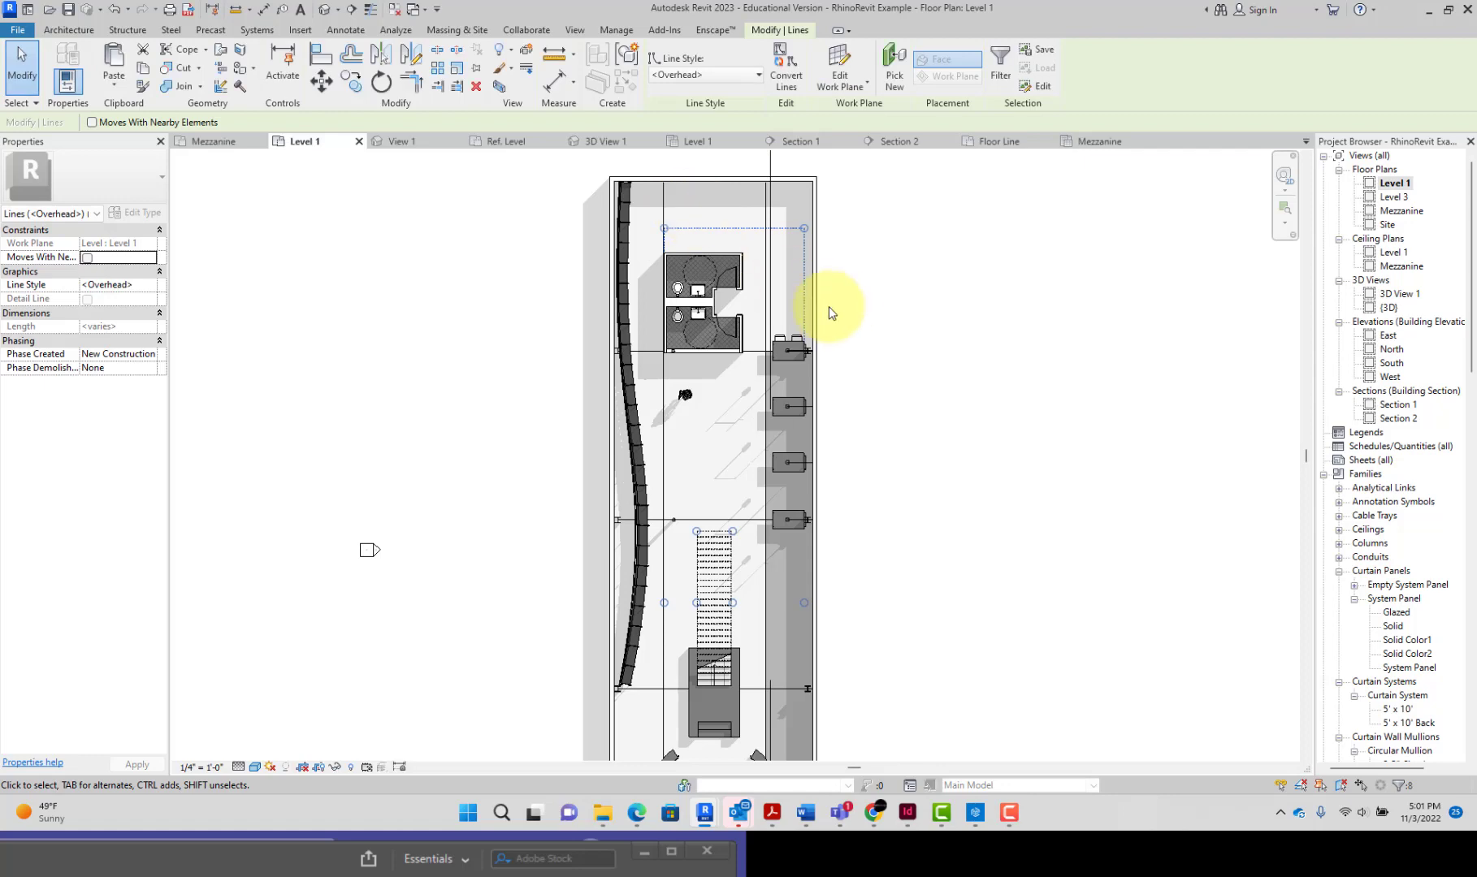
scroll(824, 307, "up", 3)
scroll(787, 423, "up", 3)
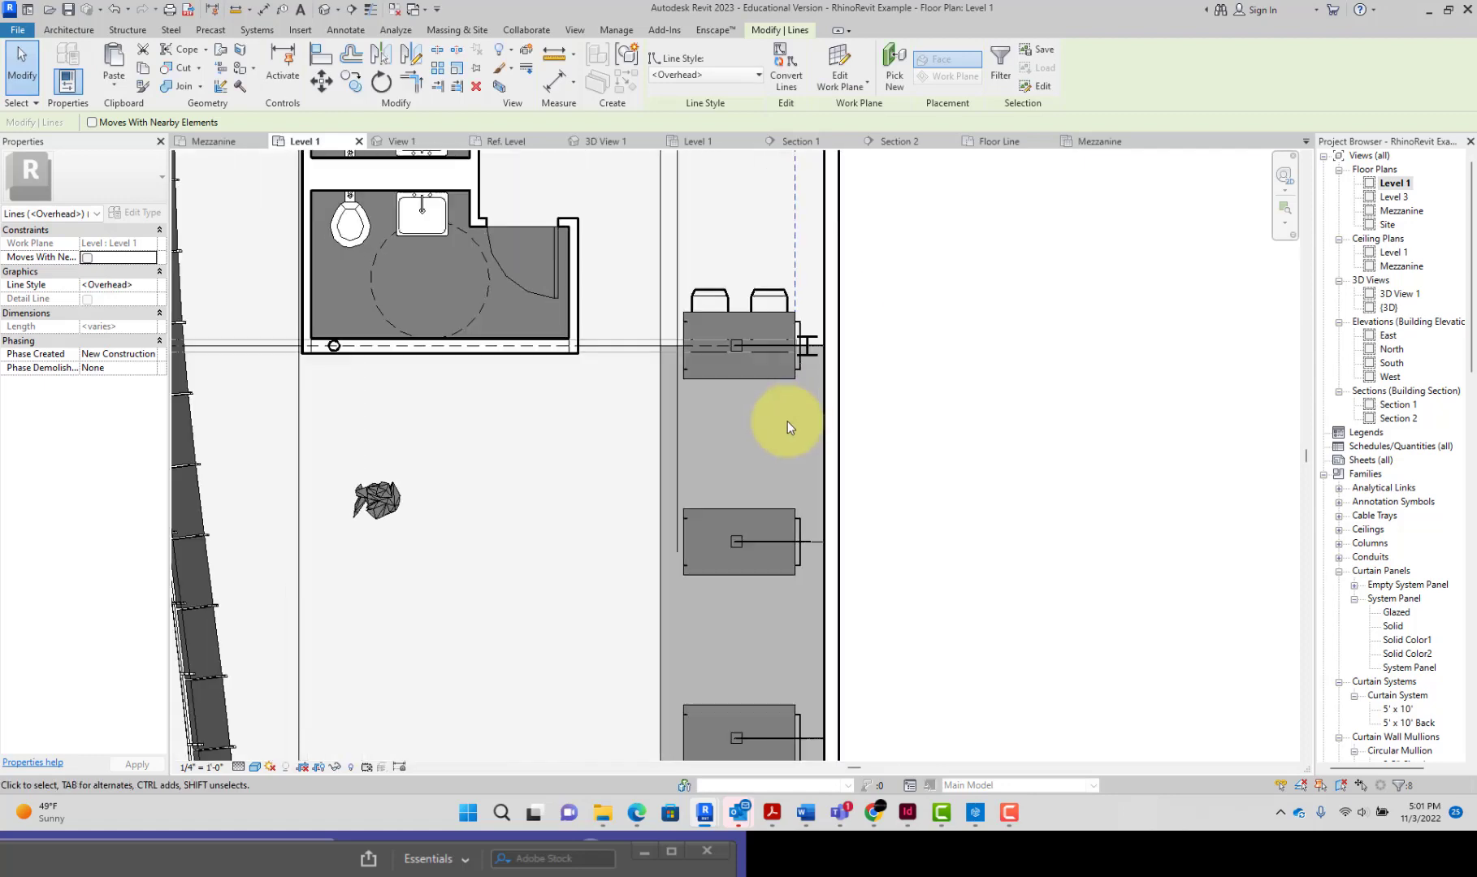
scroll(792, 418, "down", 4)
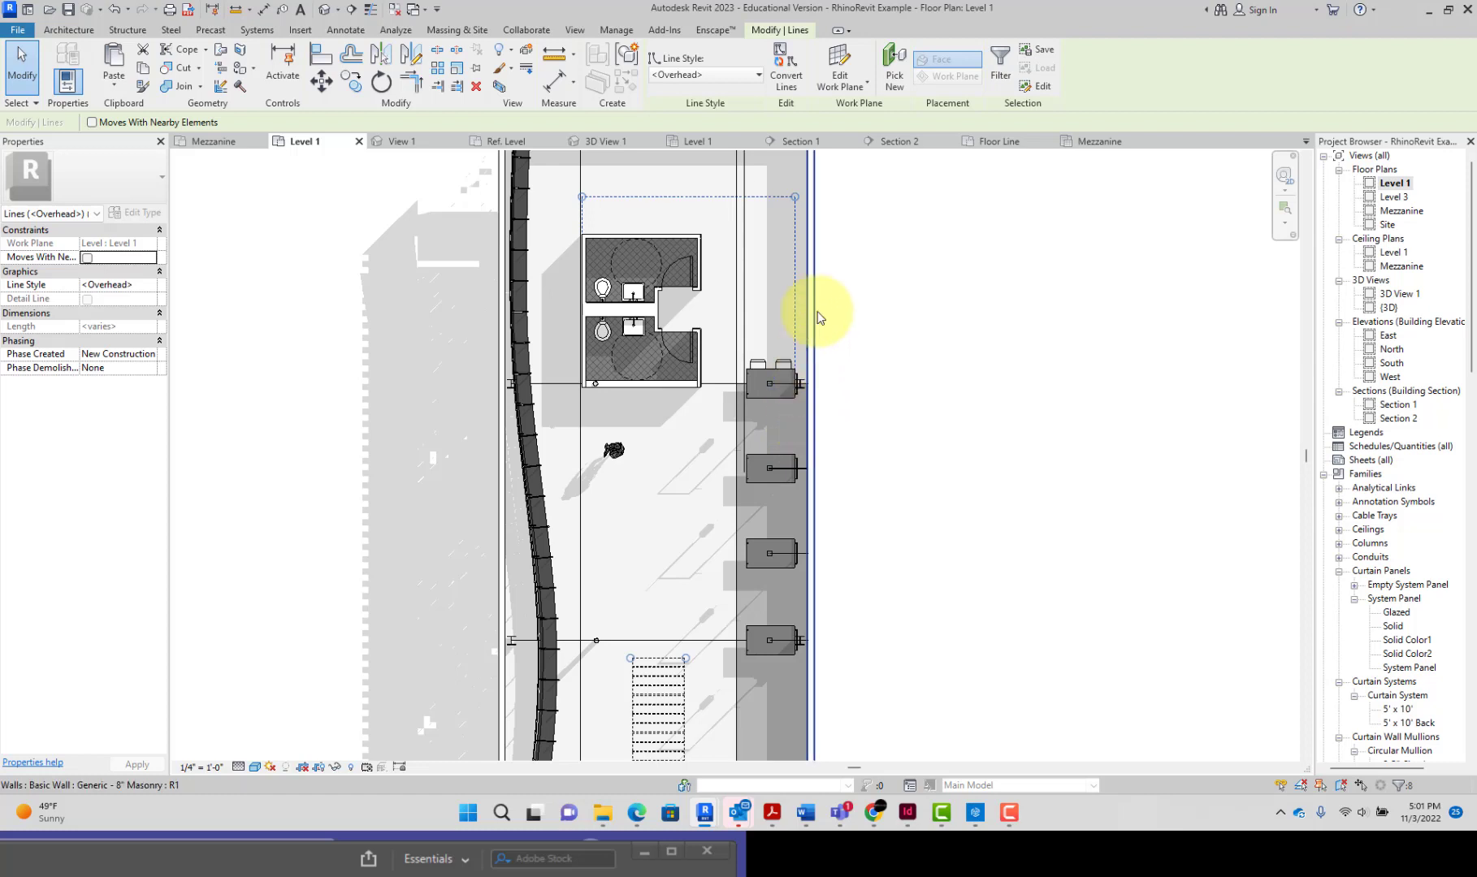
Convert the pasted overhead model lines into detail lines and clear the selection
left_click(778, 77)
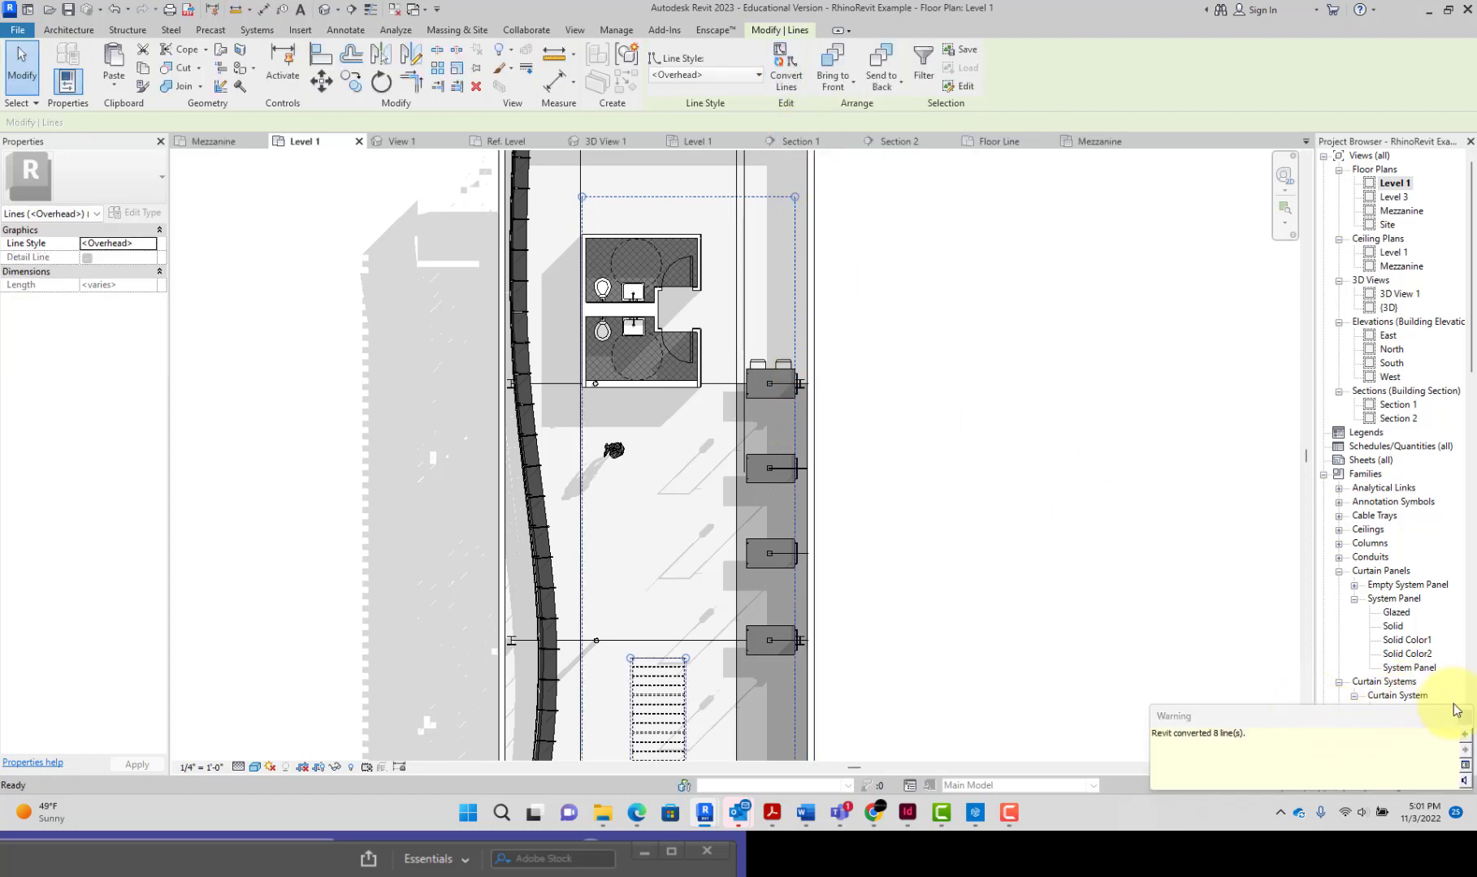
left_click(1465, 719)
left_click(1088, 576)
scroll(943, 538, "down", 2)
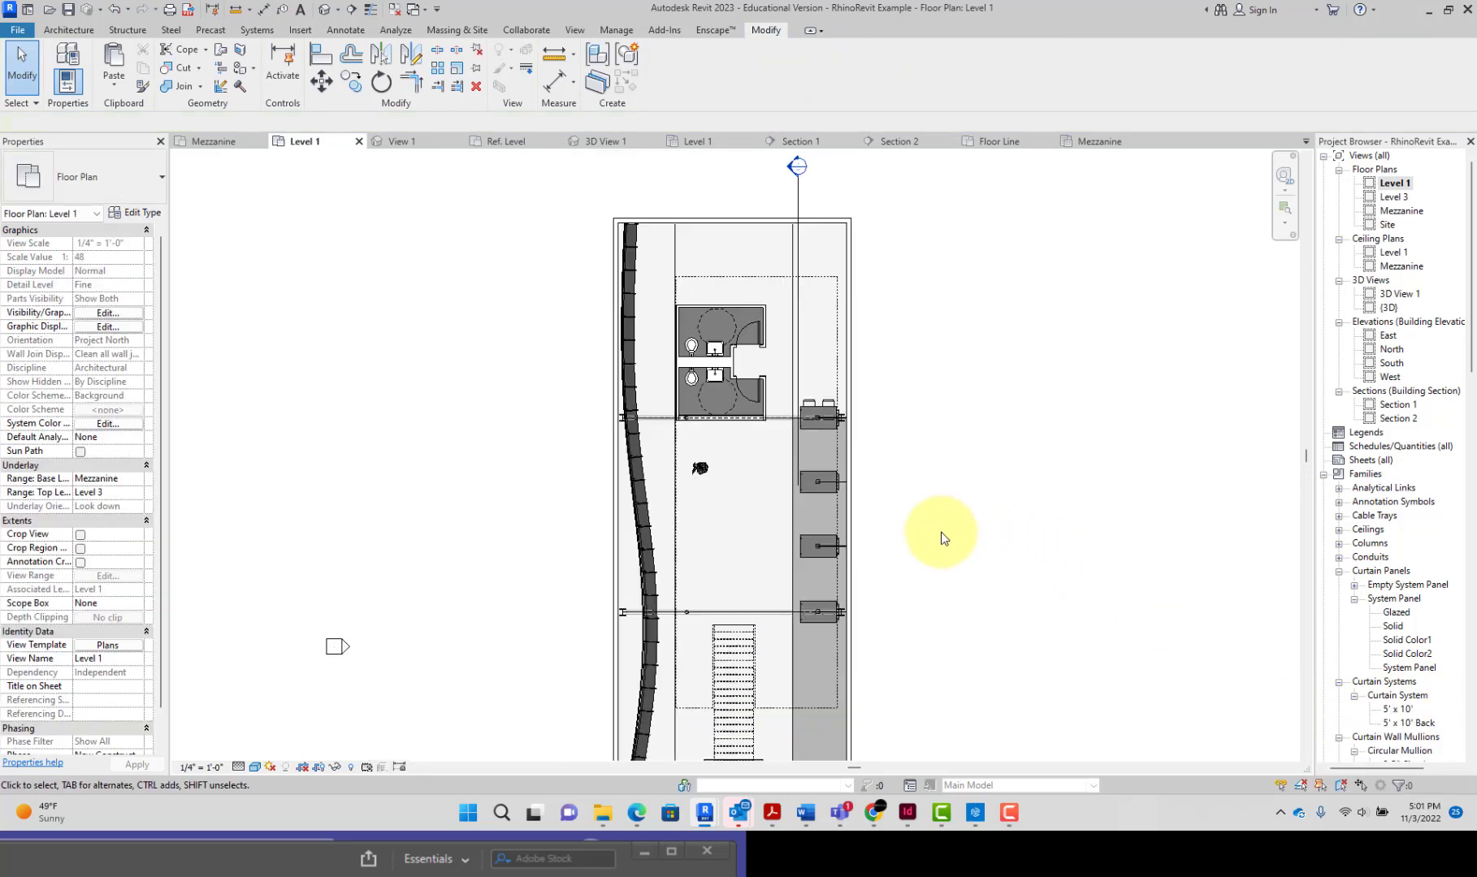
middle_click_drag(935, 520, 832, 422)
scroll(800, 468, "up", 1)
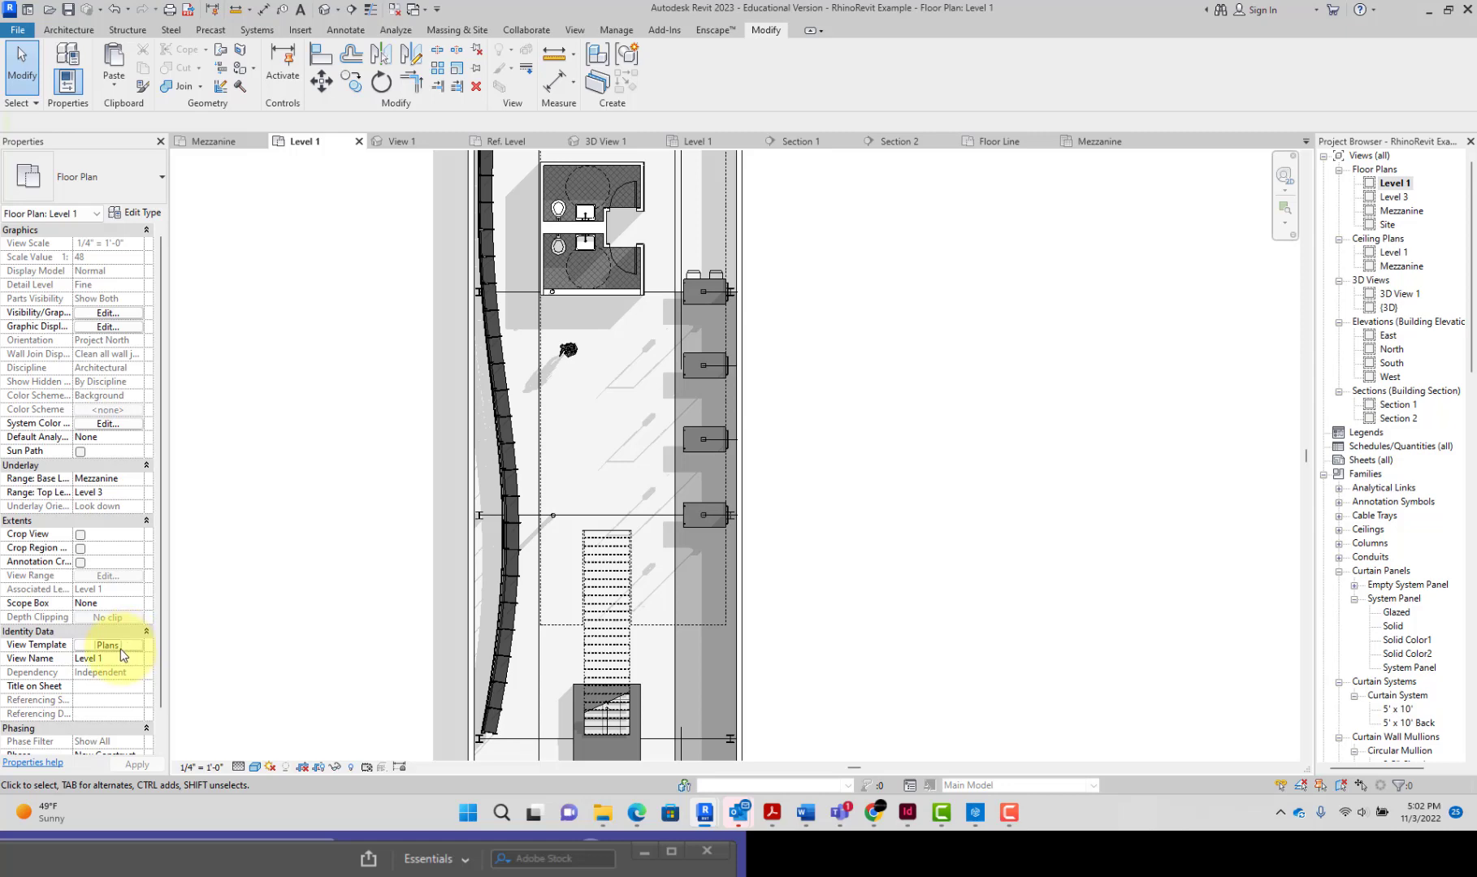
Set the Underlay Orientation to Look up in the Plans view template and apply it
left_click(108, 645)
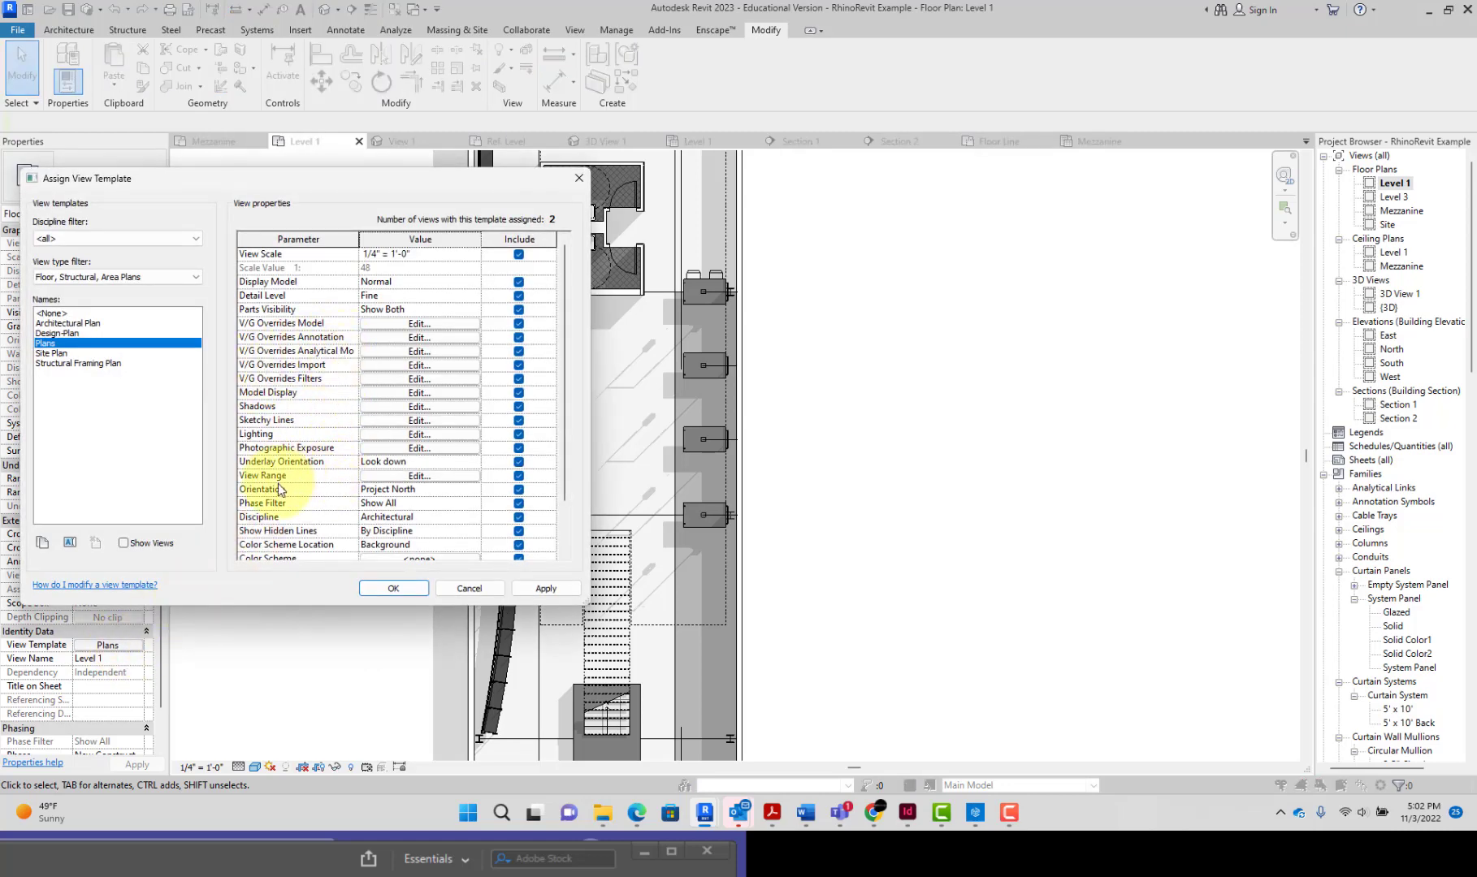
left_click(427, 461)
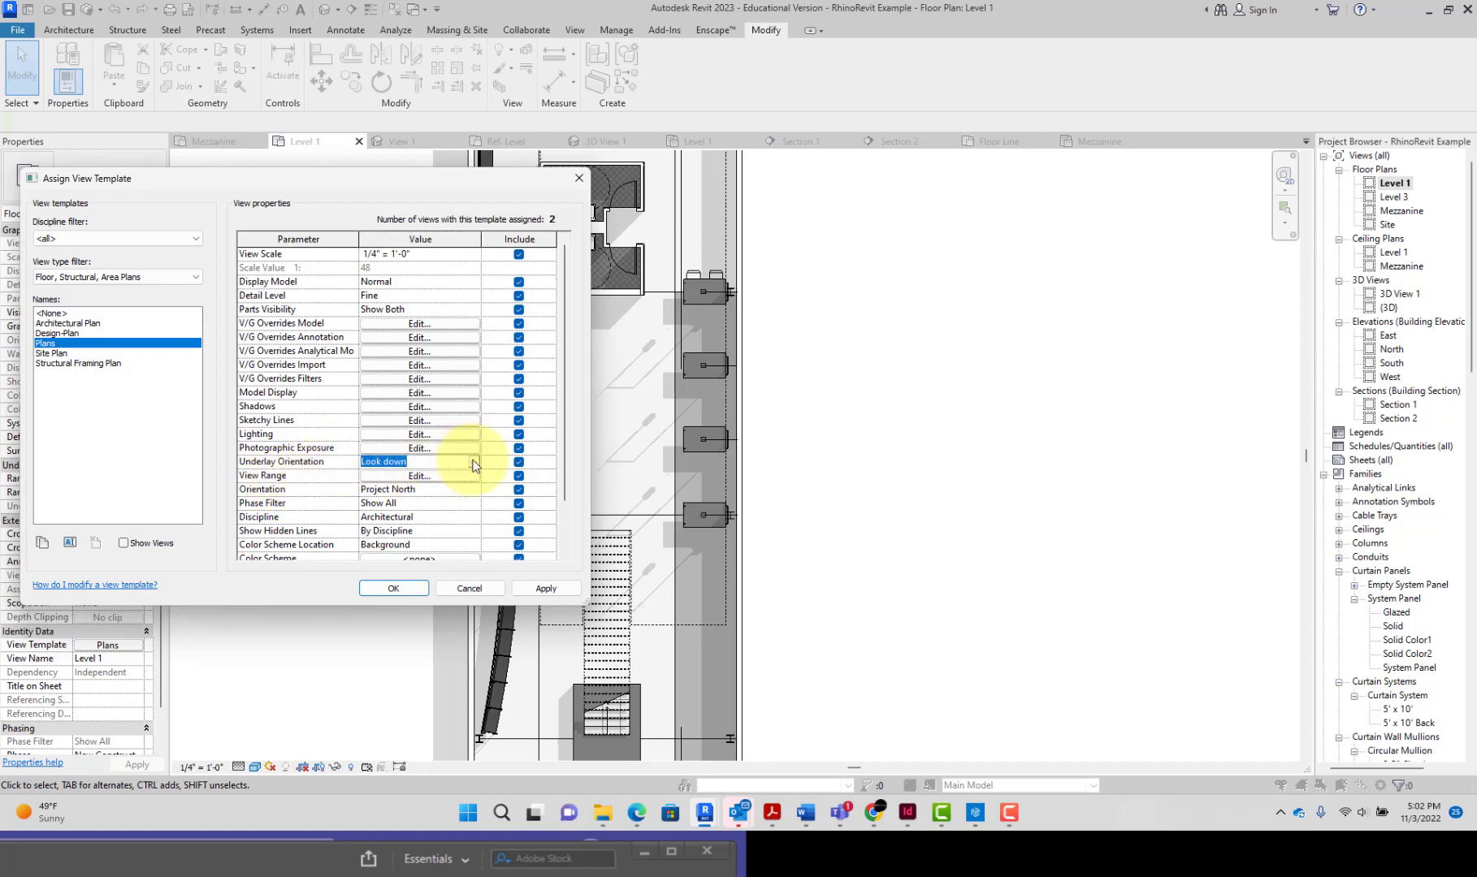
left_click(474, 464)
left_click(402, 485)
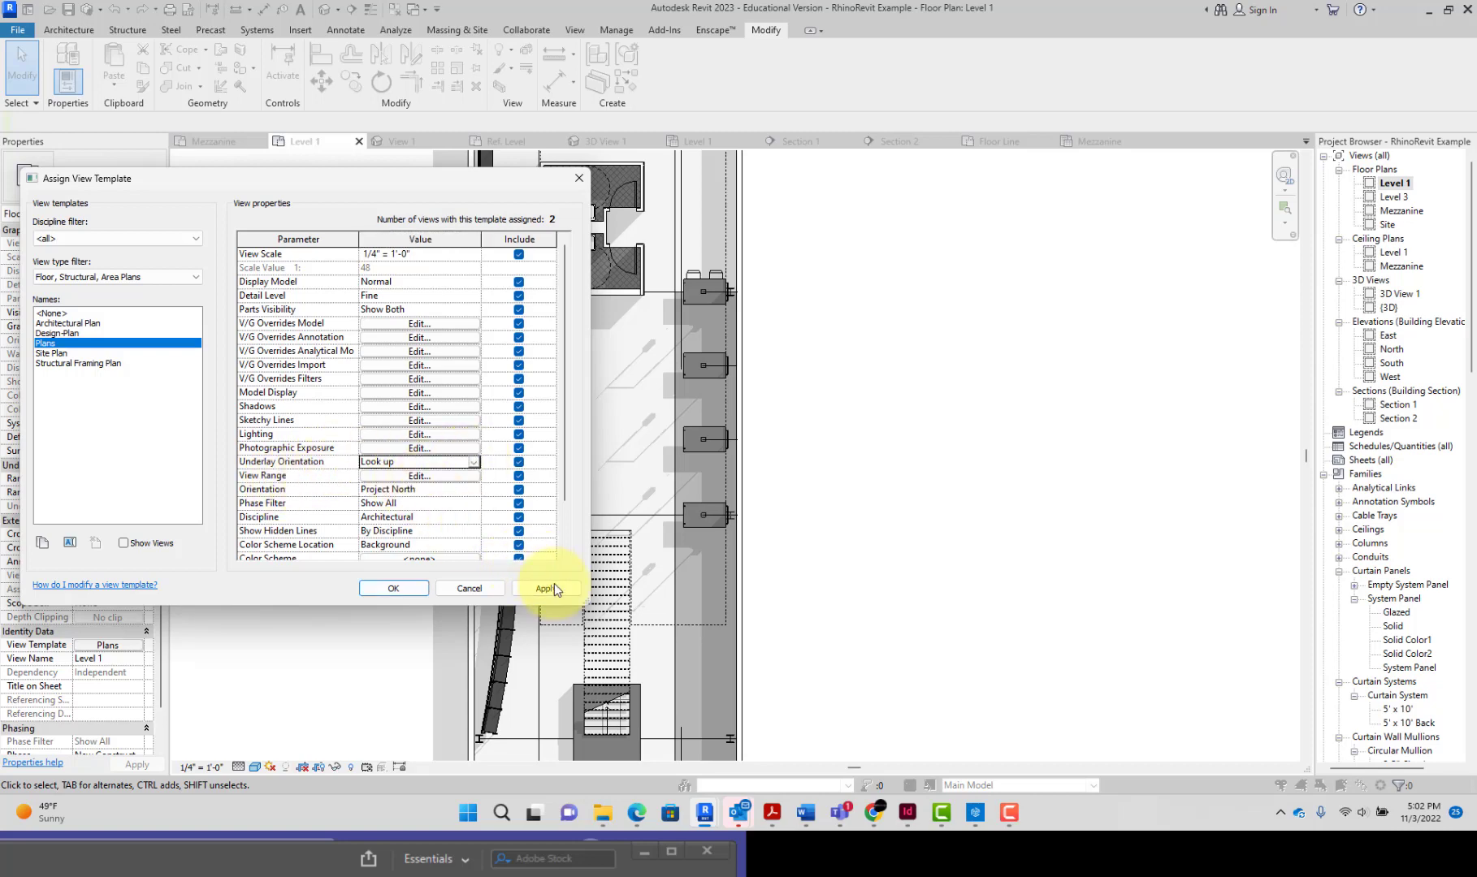
left_click(532, 591)
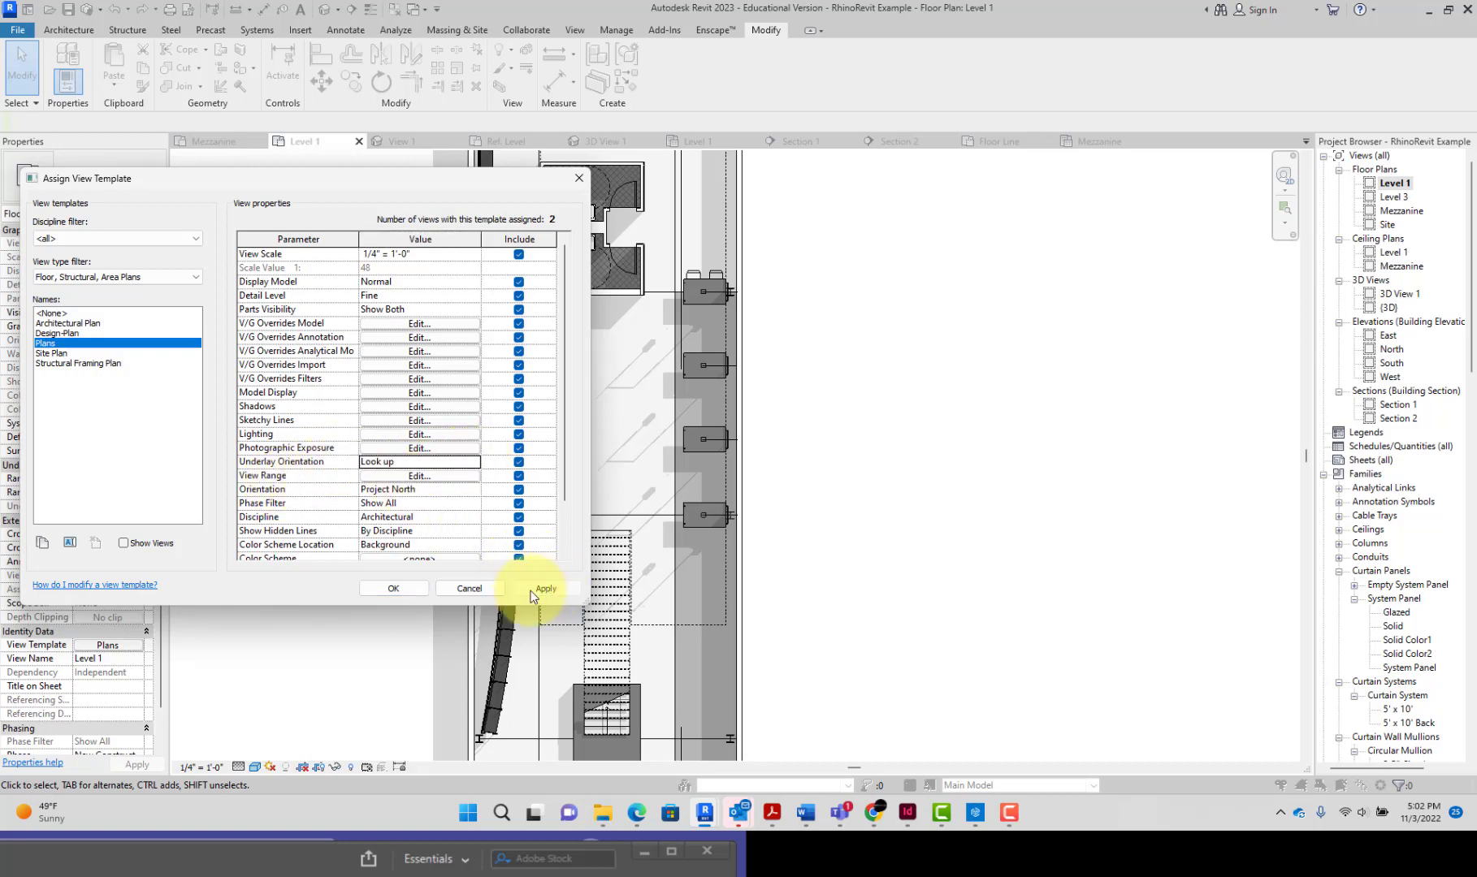
Realign the short overhead lines beside the stair opening with the underlying ceiling edges and lock them
left_click(660, 638)
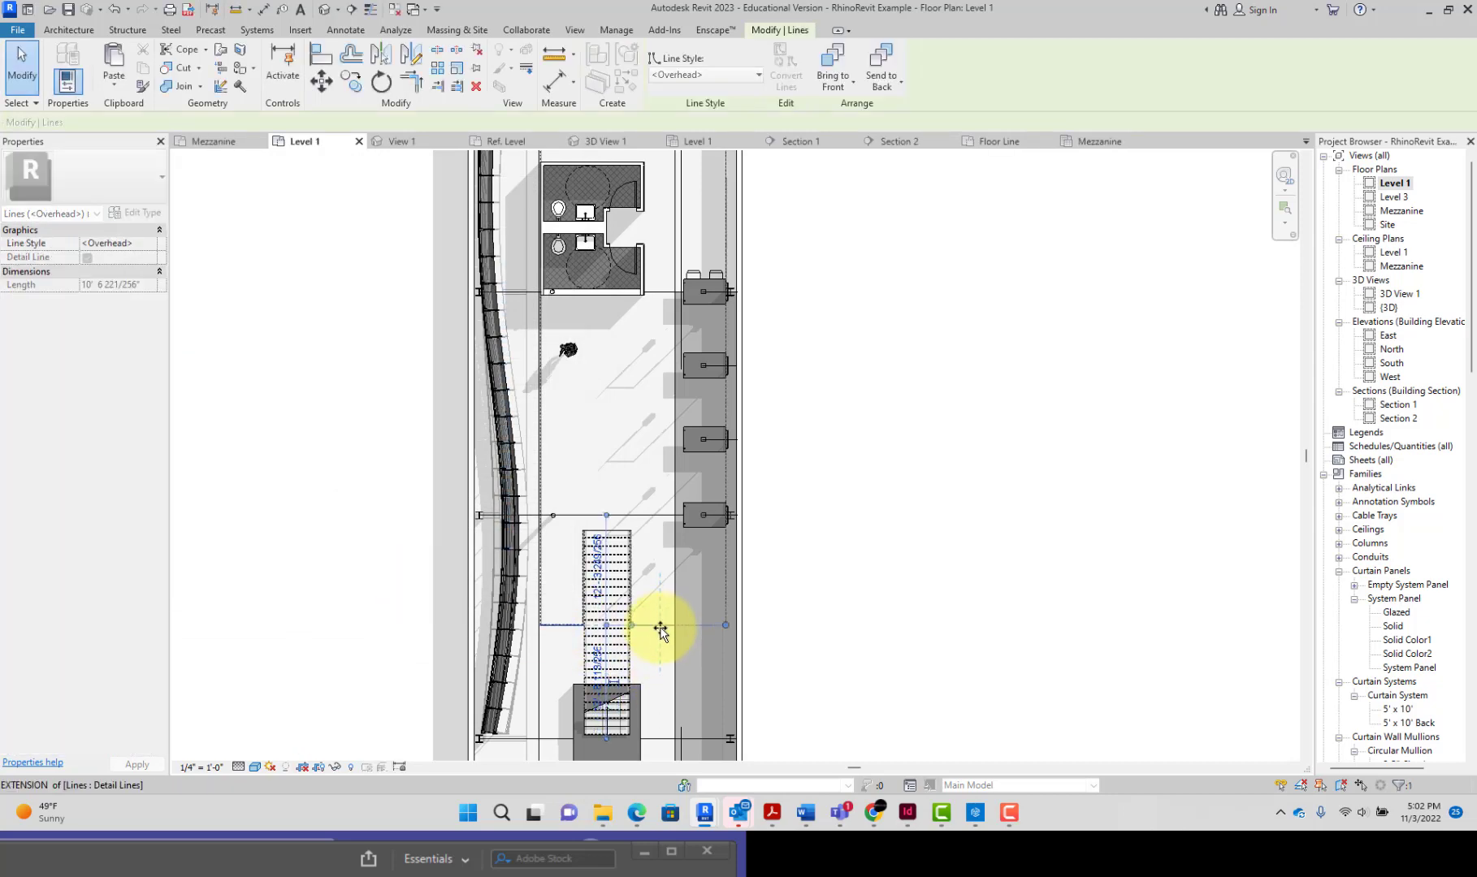
scroll(664, 642, "up", 2)
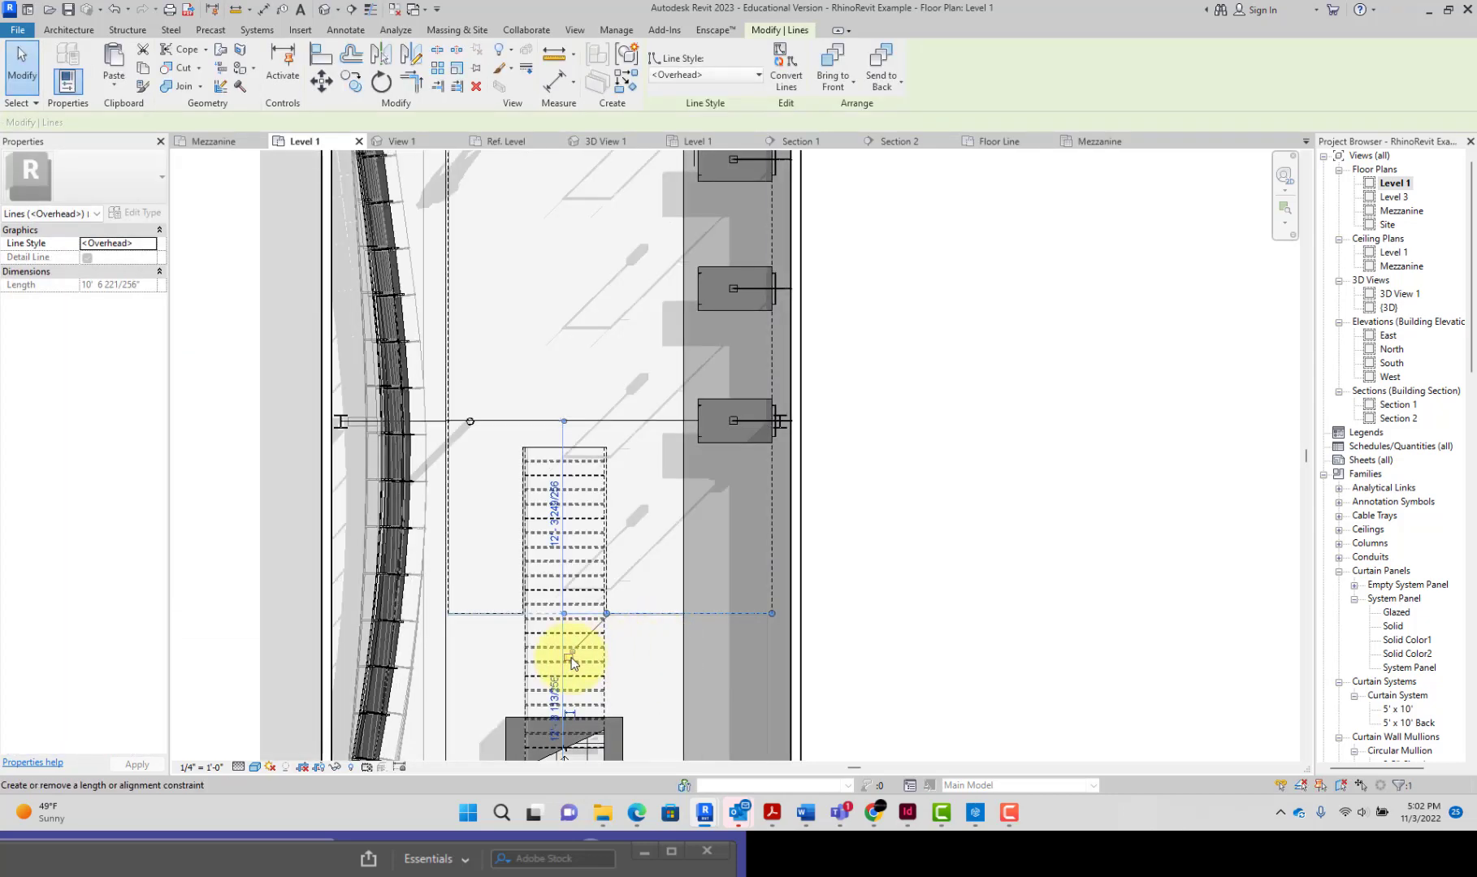
mouse_move(611, 589)
left_mouse_down()
mouse_move(636, 588)
mouse_move(611, 588)
mouse_move(619, 614)
left_mouse_up()
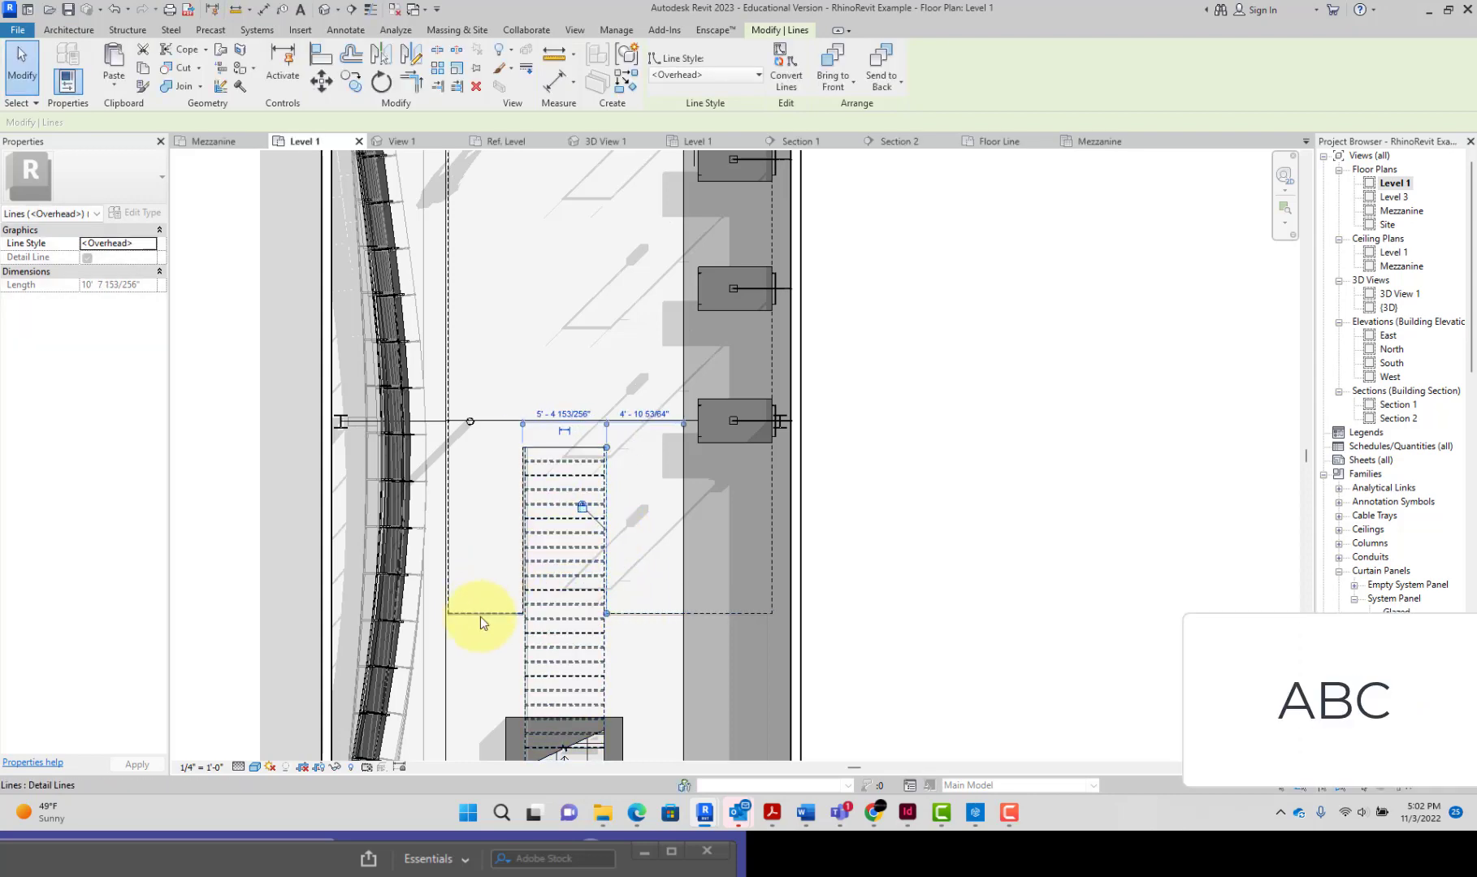
mouse_move(480, 616)
left_mouse_down()
mouse_move(490, 686)
mouse_move(493, 617)
mouse_move(491, 639)
left_mouse_up()
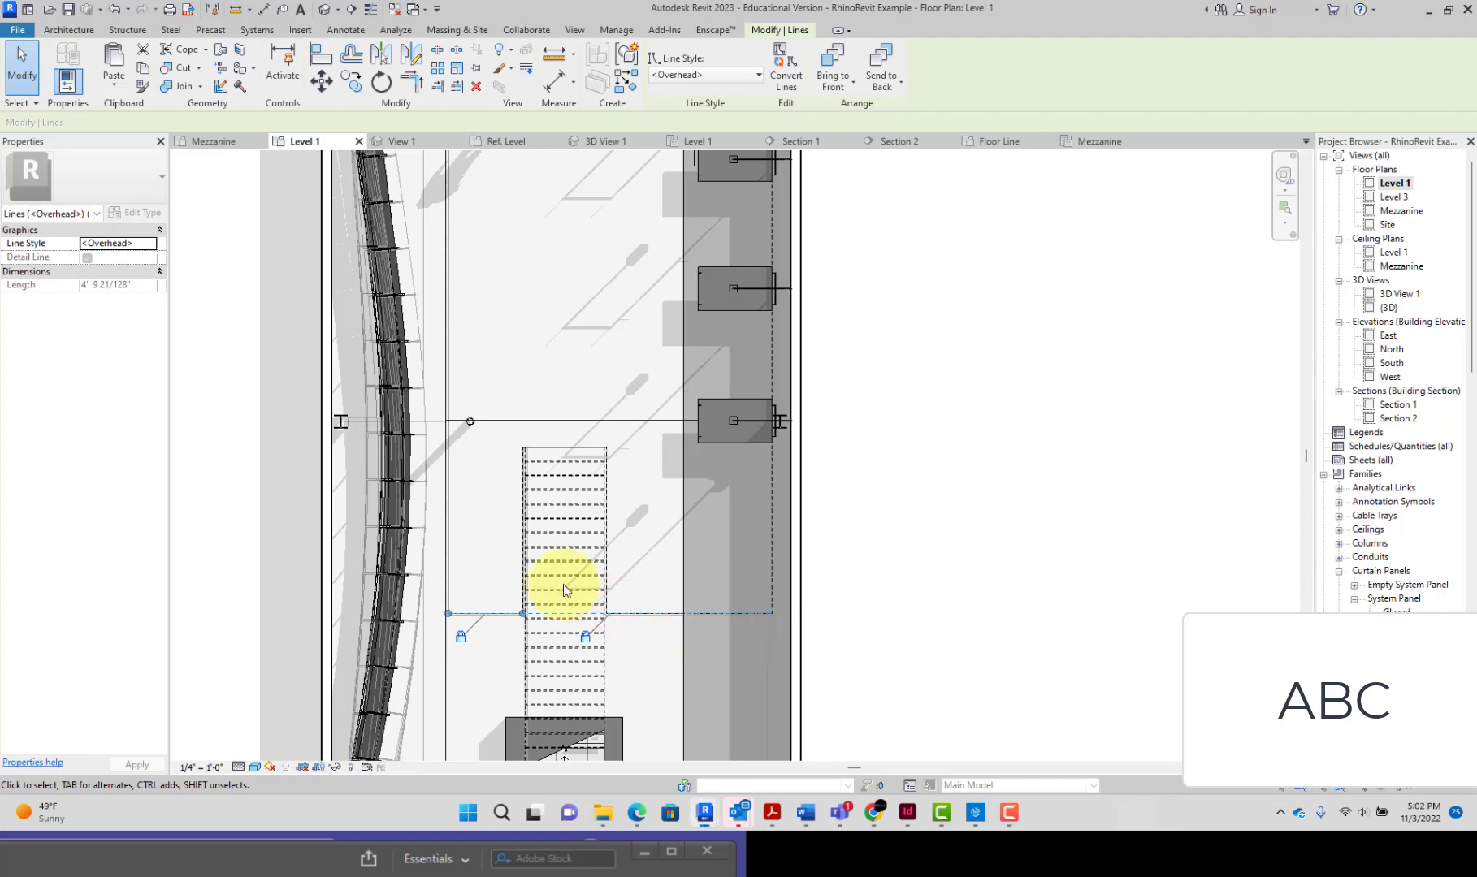
Realign the long overhead line beside the curved wall with the ceiling edge and lock it
left_click(448, 536)
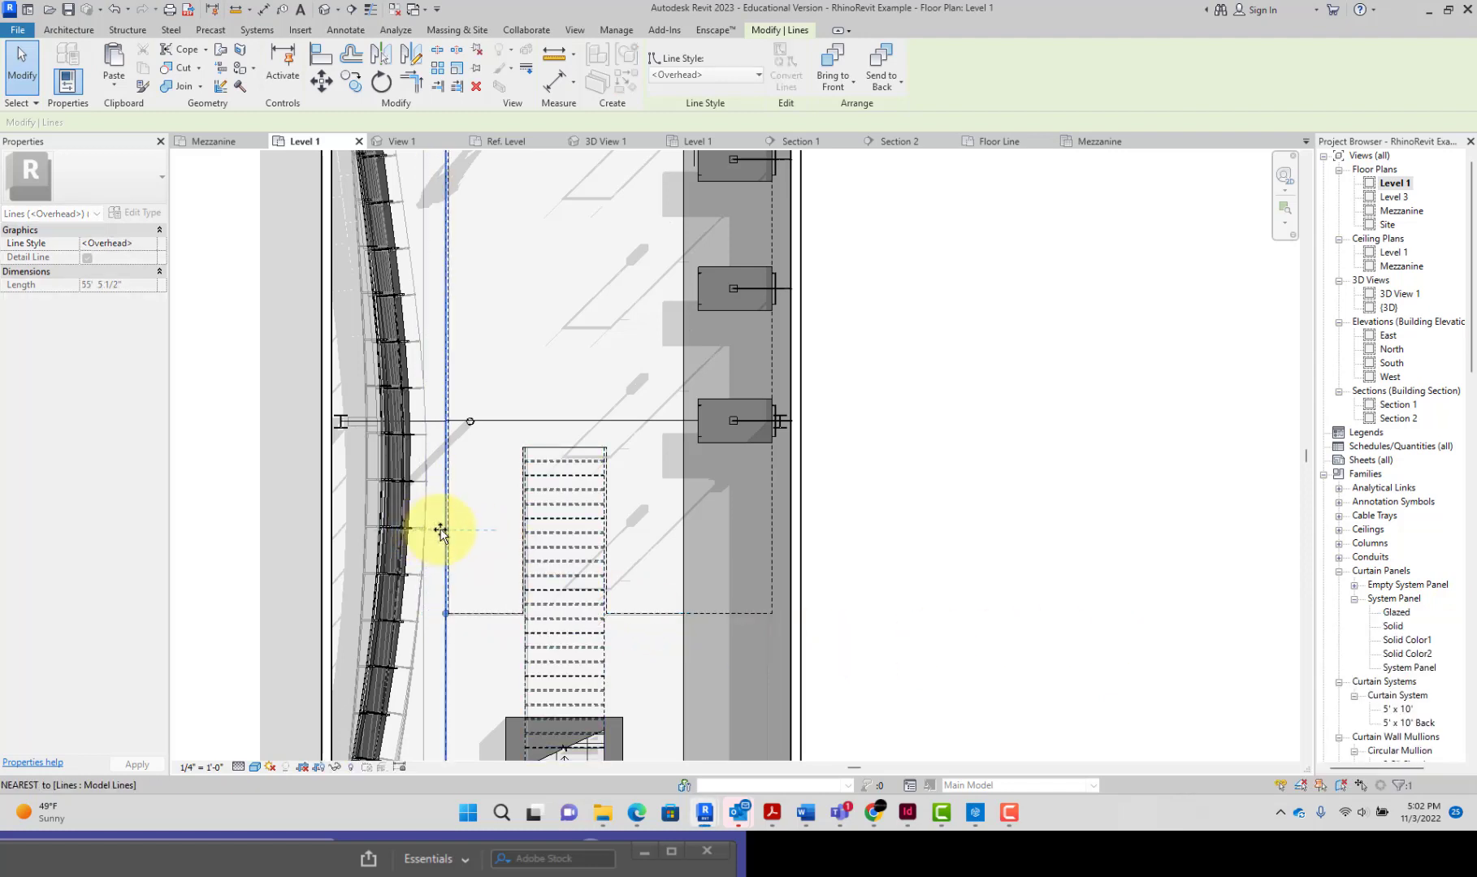
left_click_drag(449, 534, 452, 536)
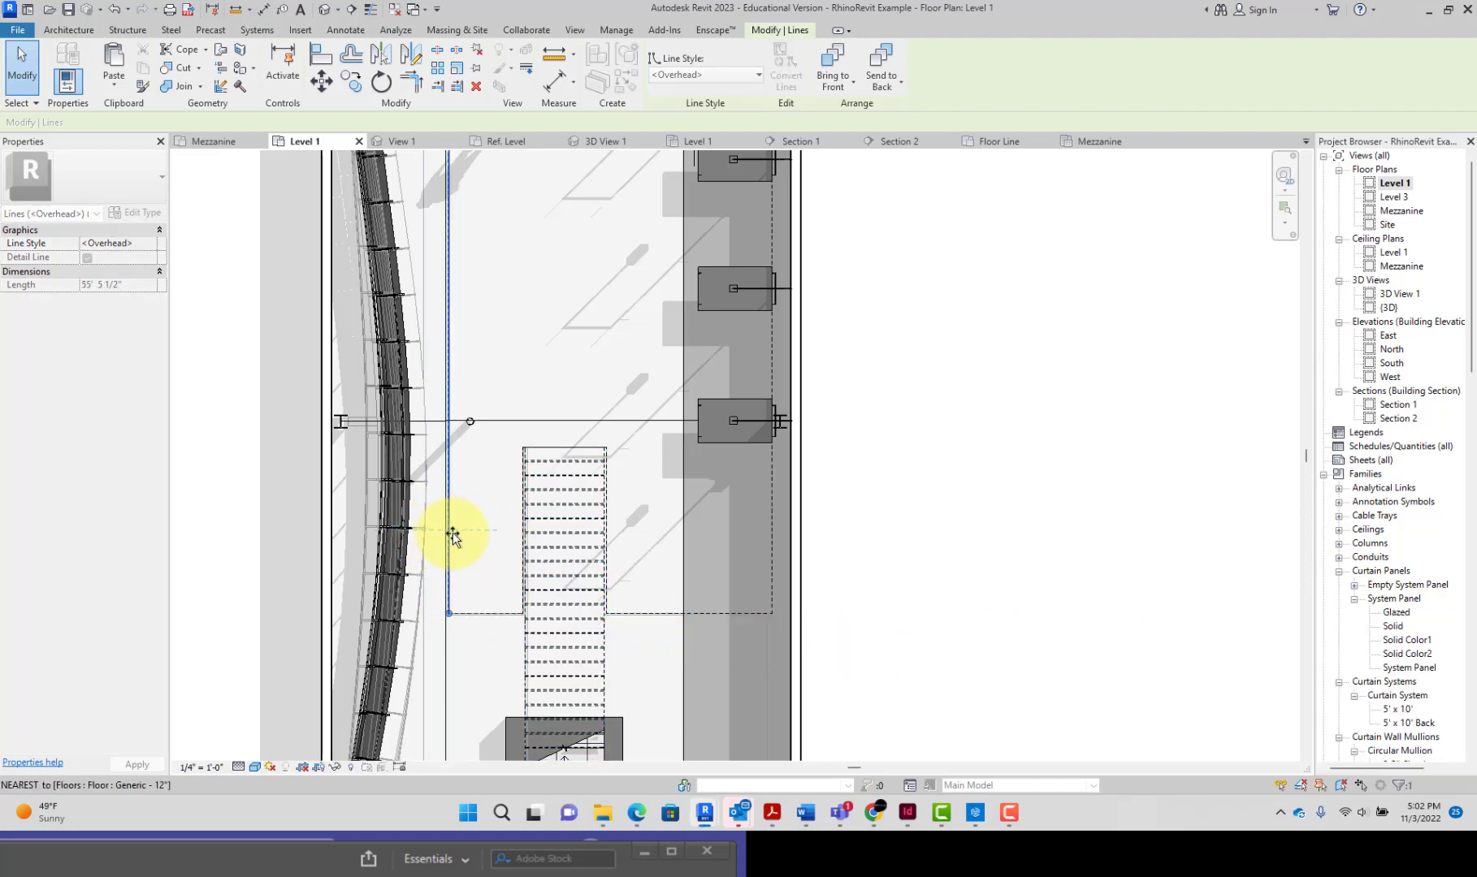
left_click(424, 358)
scroll(483, 461, "down", 3)
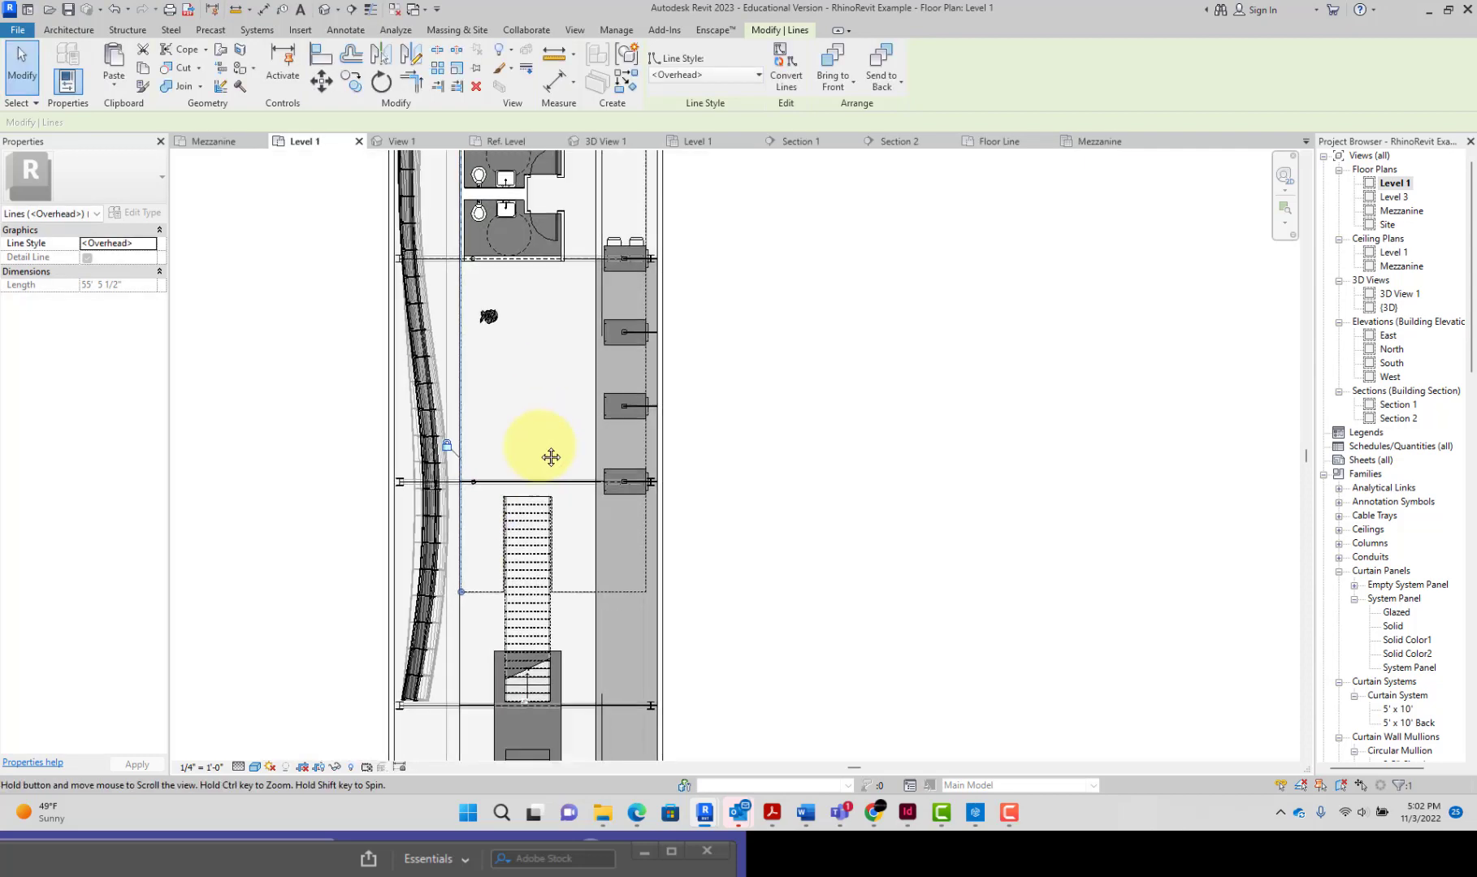
Realign and lock the overhead line above the restrooms and the long one along the desks to the ceiling edges
left_click(536, 256)
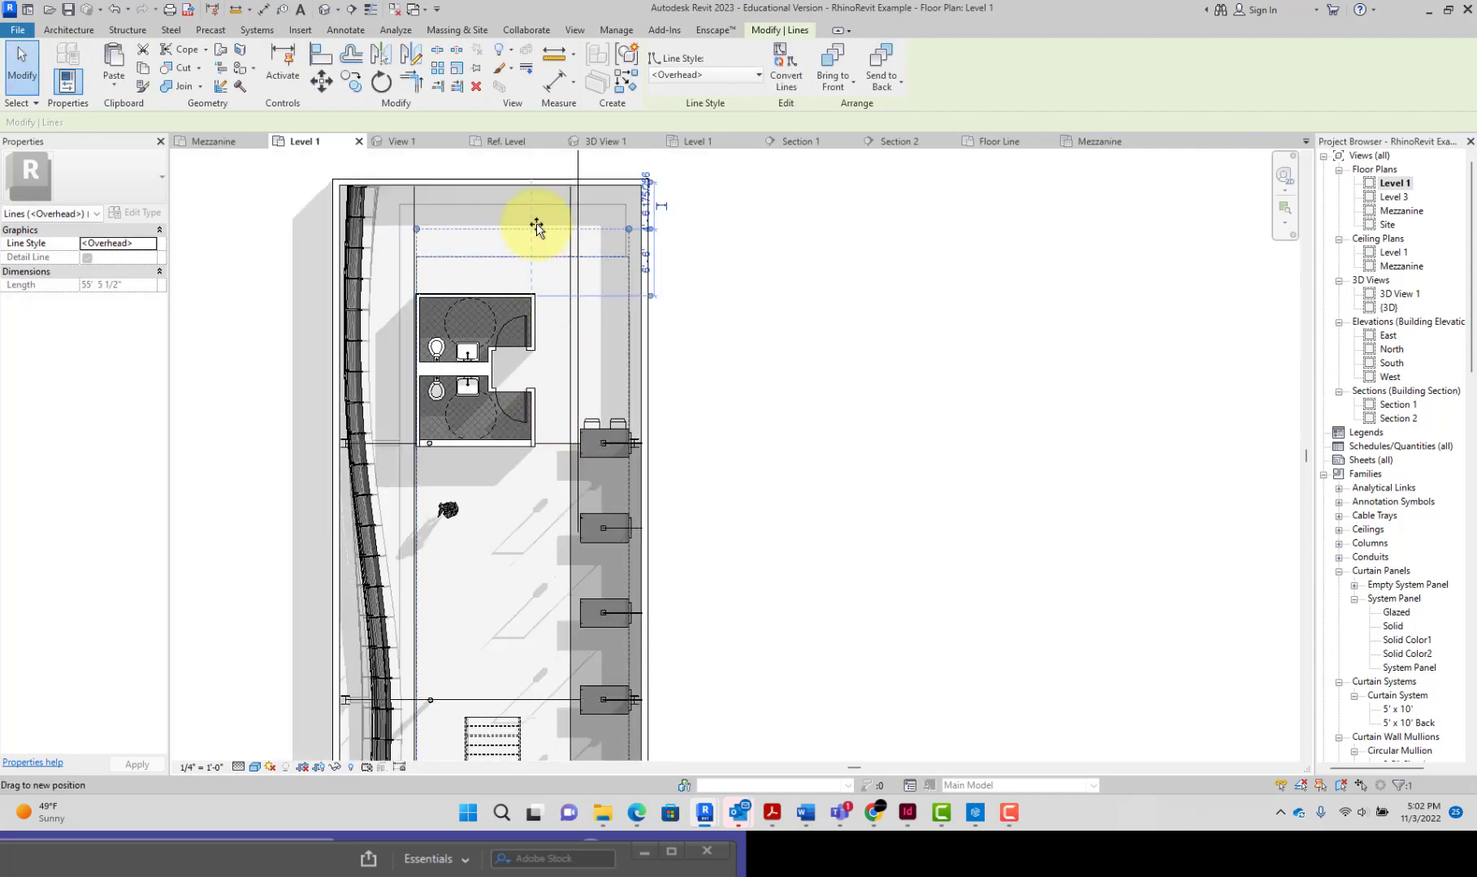
left_click_drag(541, 260, 538, 247)
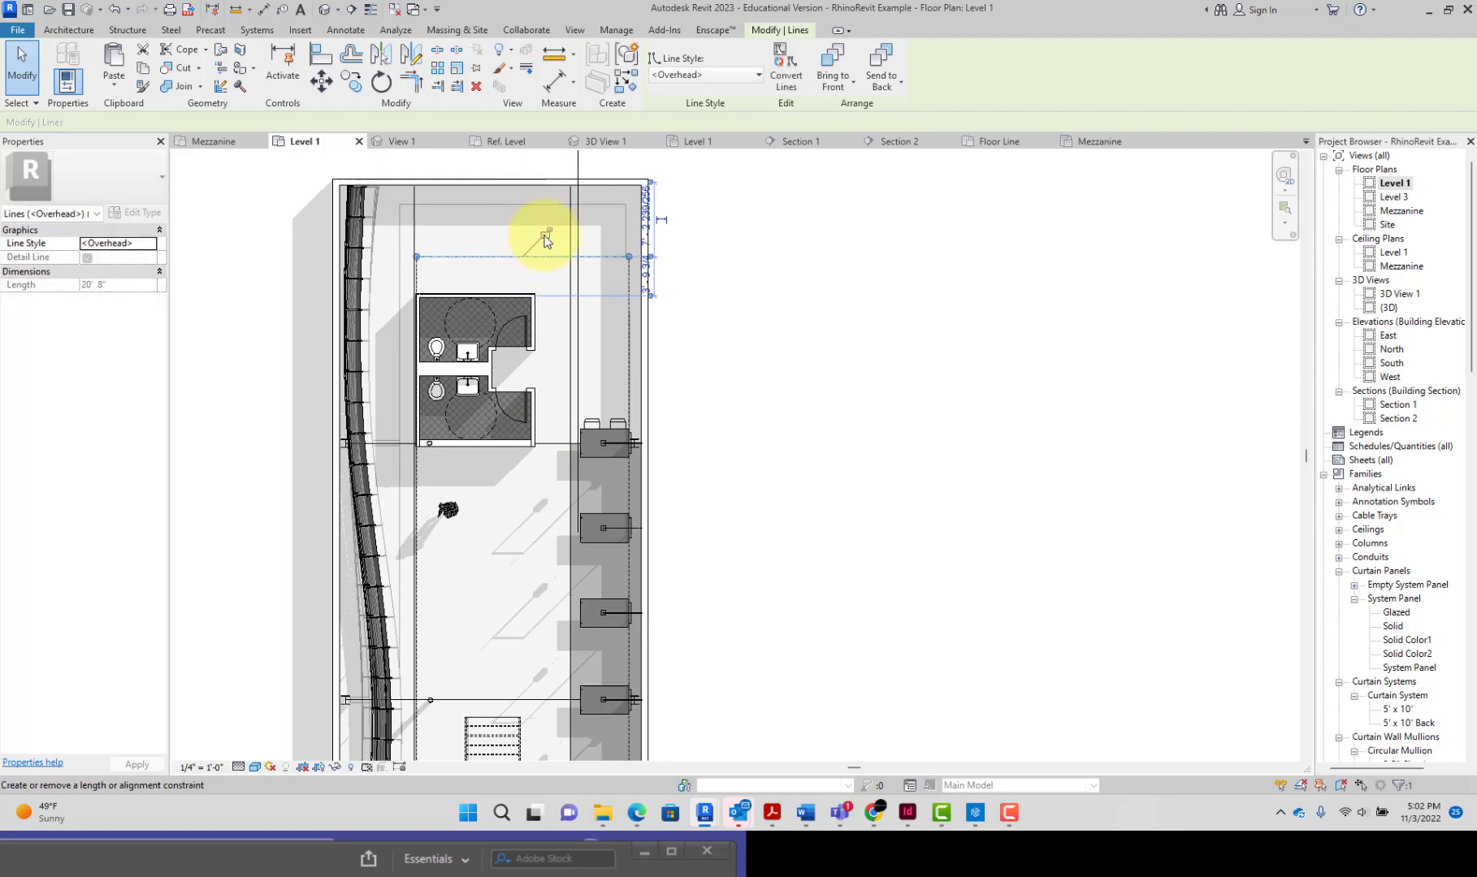
left_click(628, 325)
left_click_drag(632, 323, 633, 326)
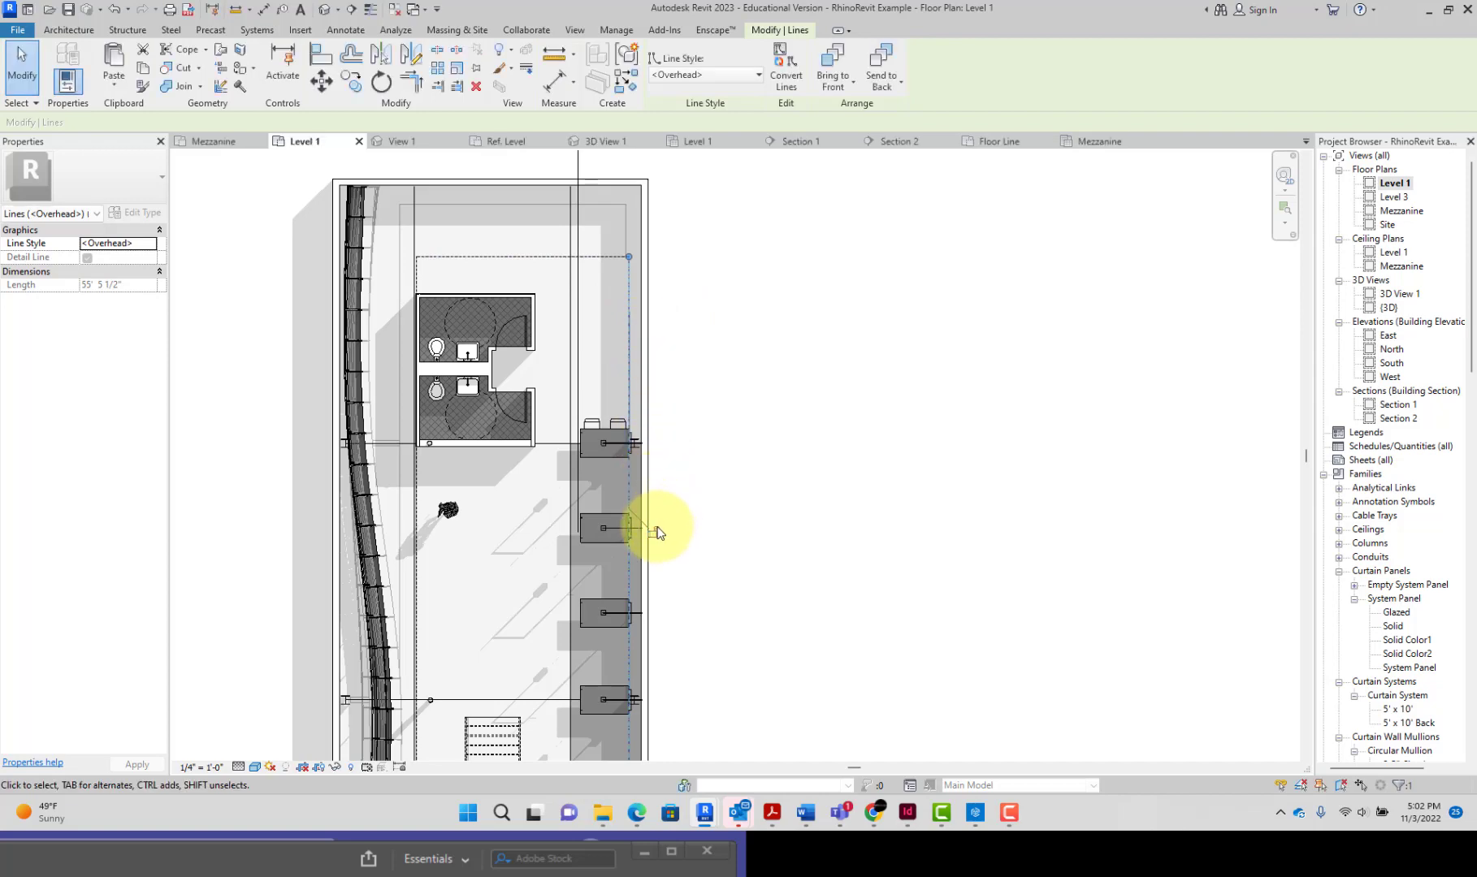
left_click(686, 512)
scroll(687, 512, "down", 2)
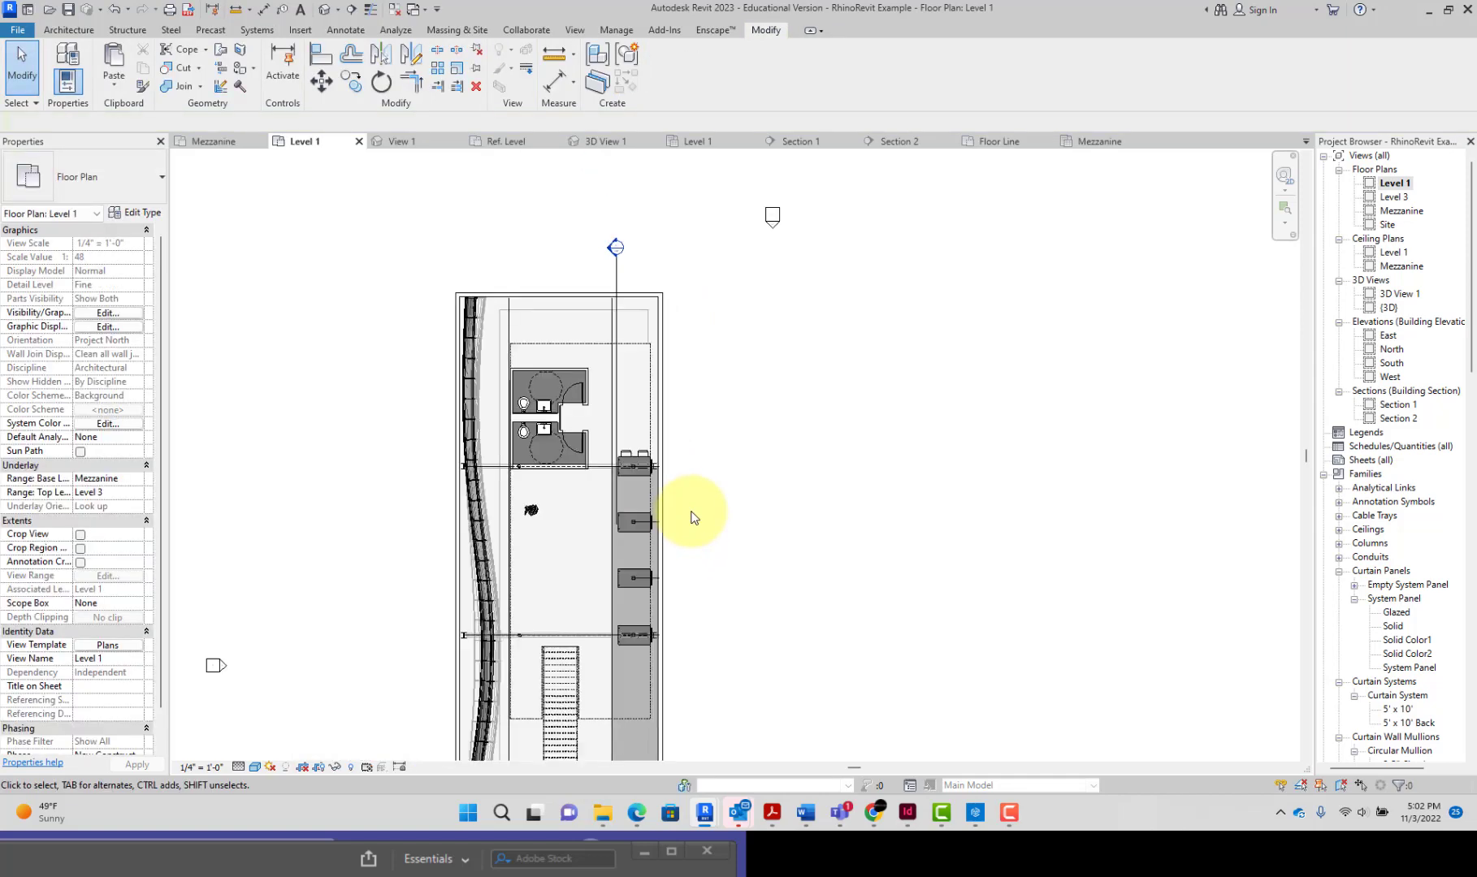
middle_click_drag(687, 512, 840, 418)
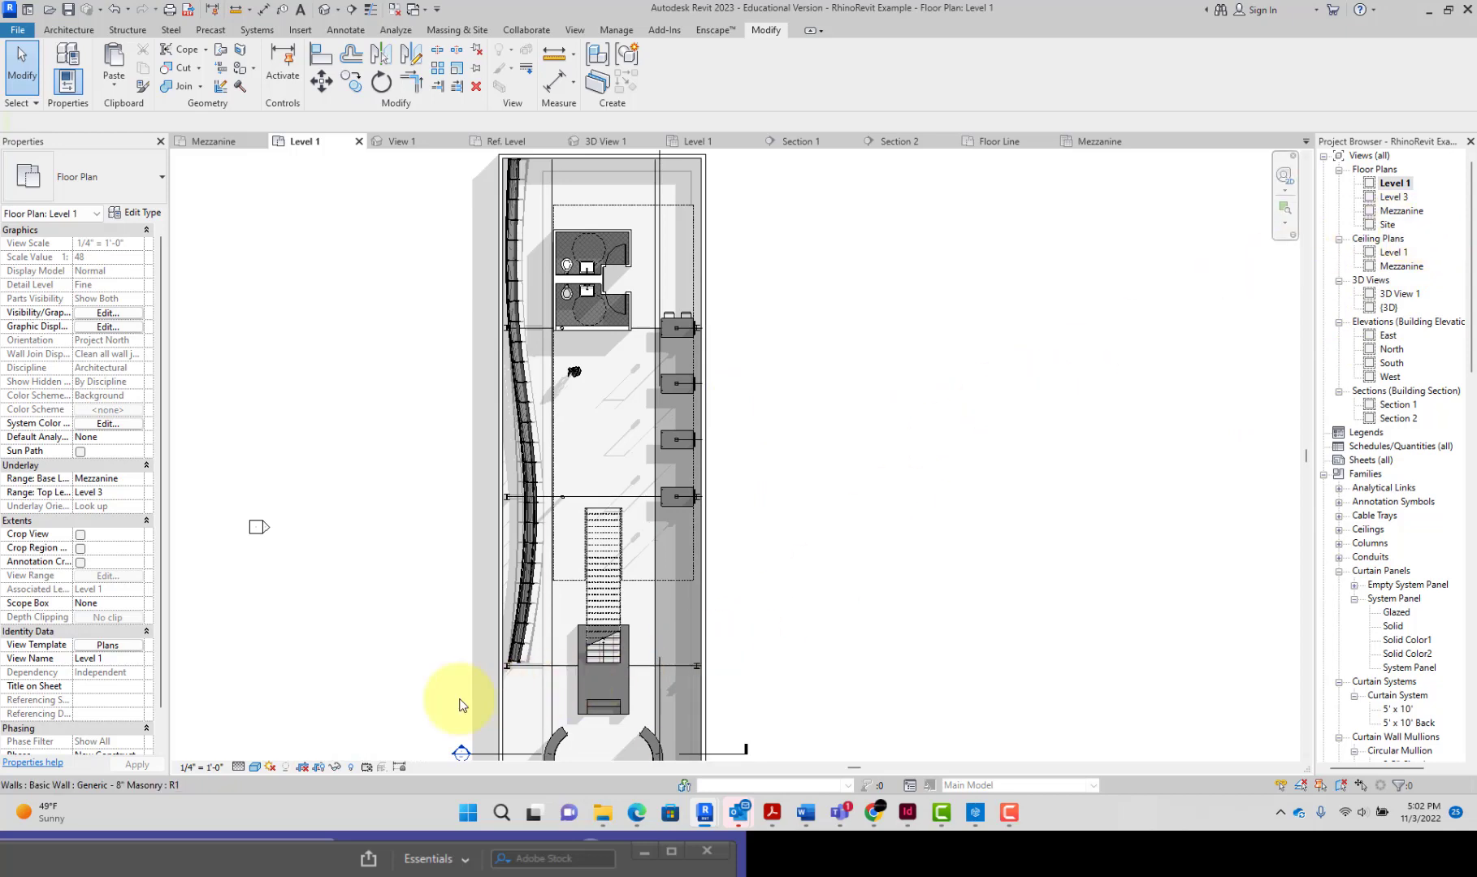
Set the Plans view template's Underlay Orientation to Look down and apply it to the Level 1 plan
left_click(122, 645)
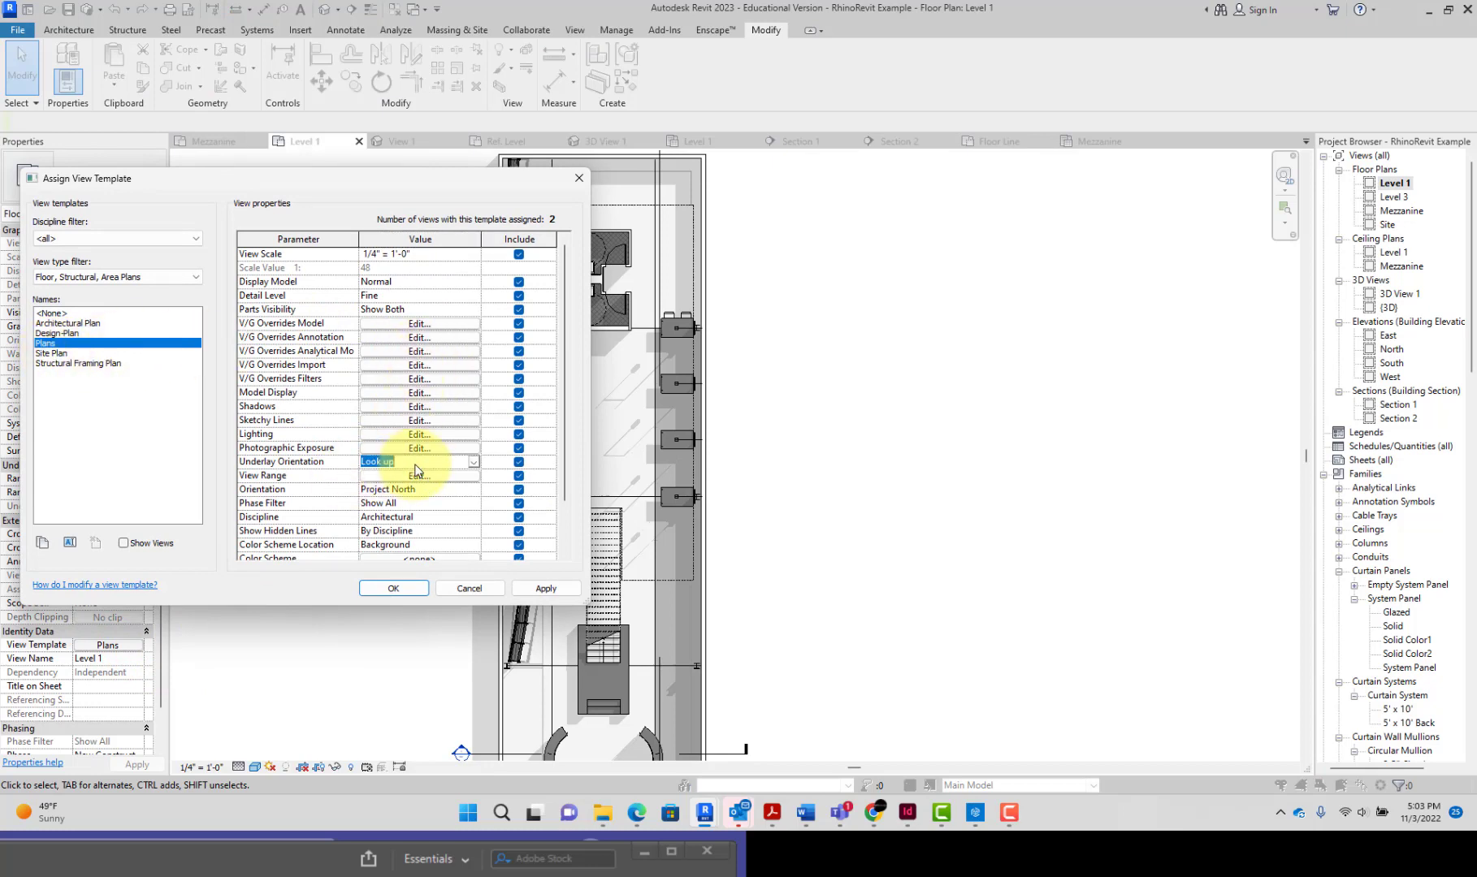
left_click(474, 461)
left_click(407, 475)
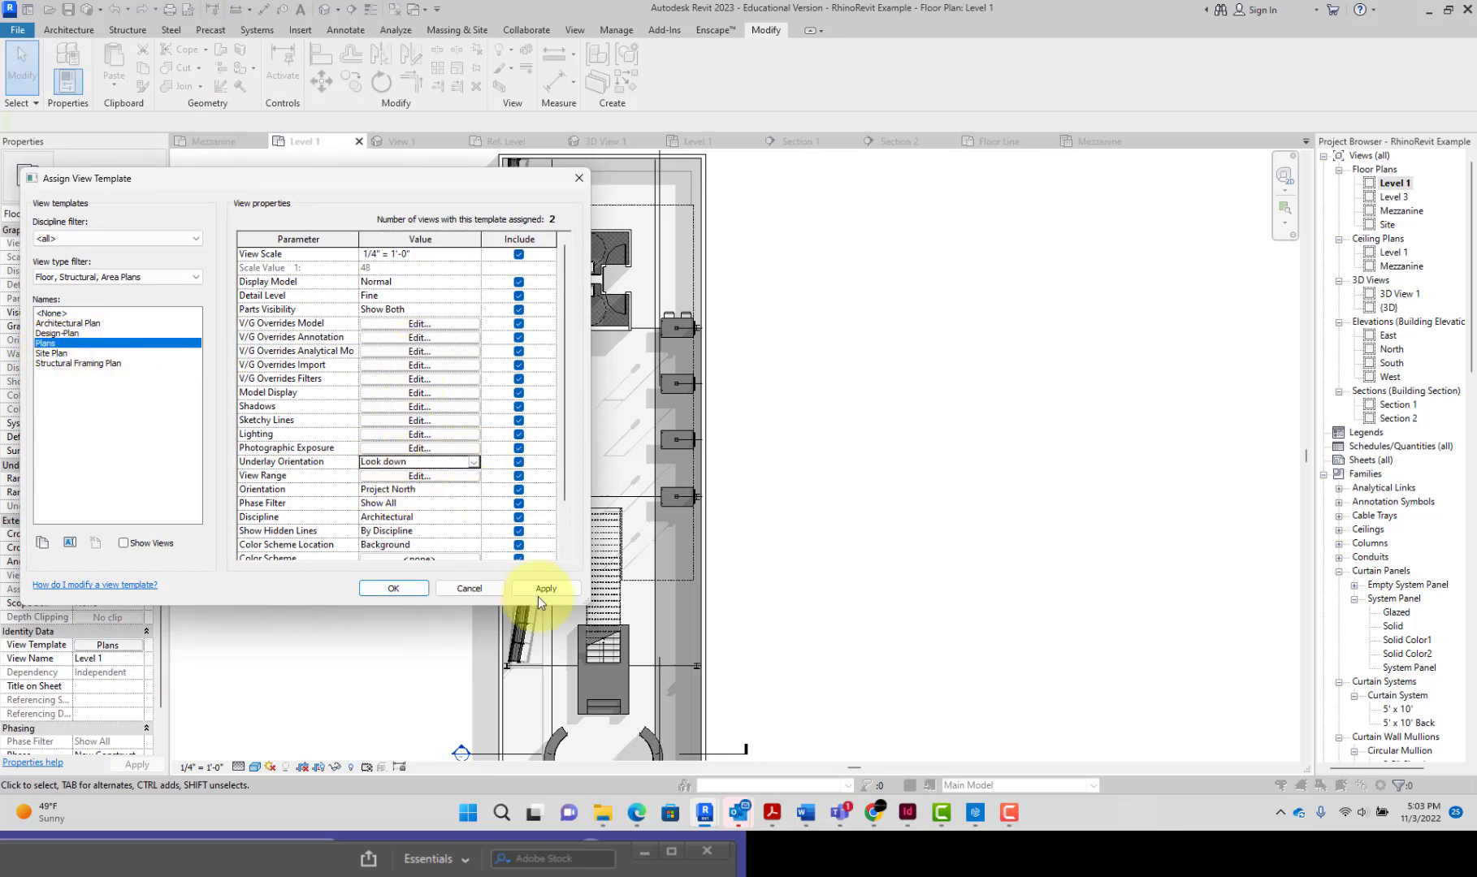
left_click(552, 591)
left_click(393, 588)
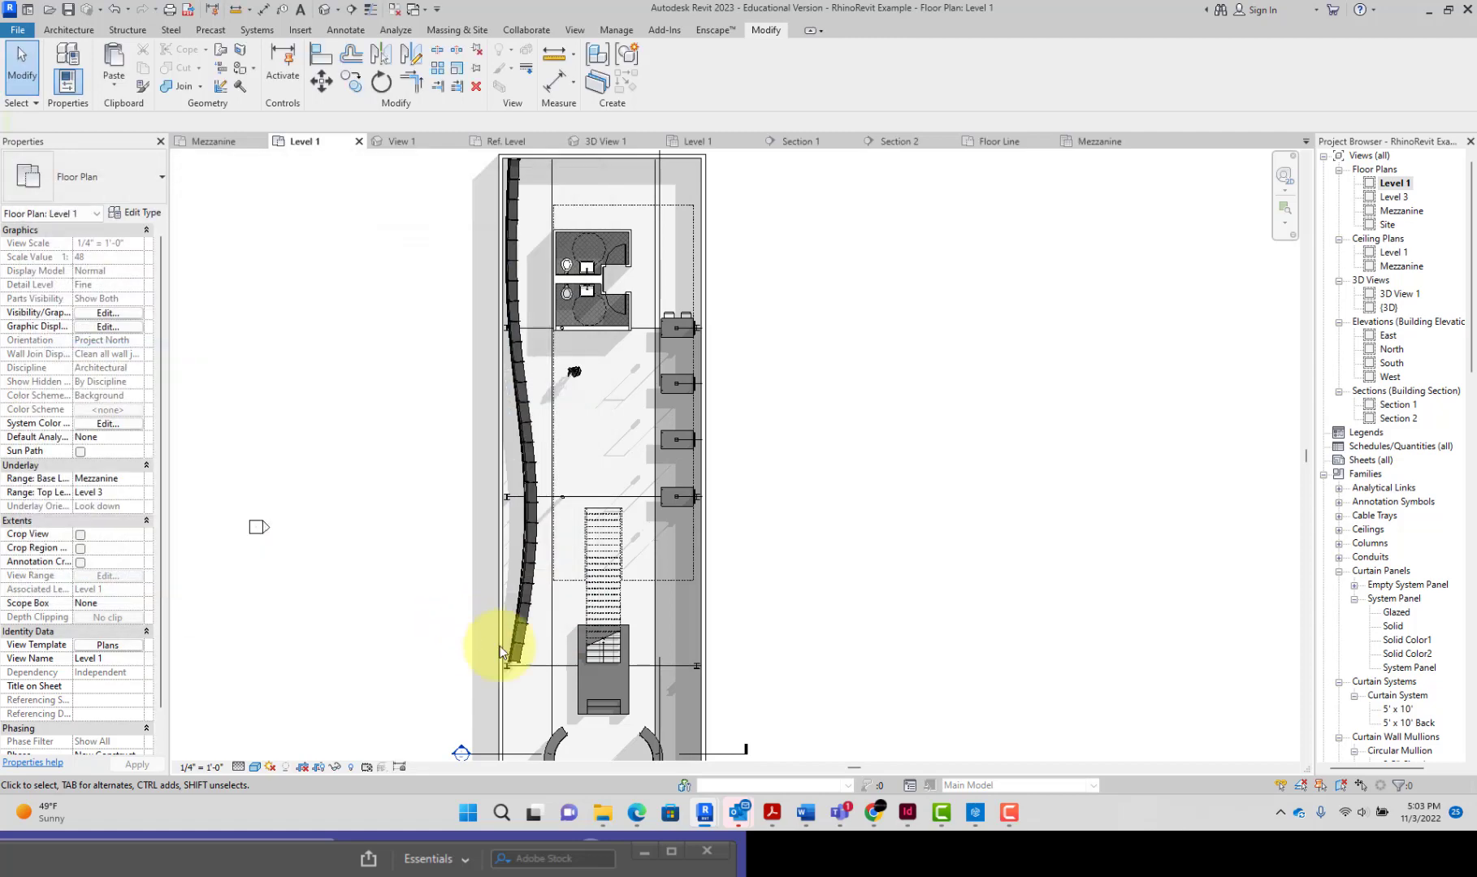
Try to move the mezzanine ceiling's boundary edge beside the stair about 7'-0" outward in the Level 1 ceiling plan, removing the constraints, and undo it
double_click(1404, 267)
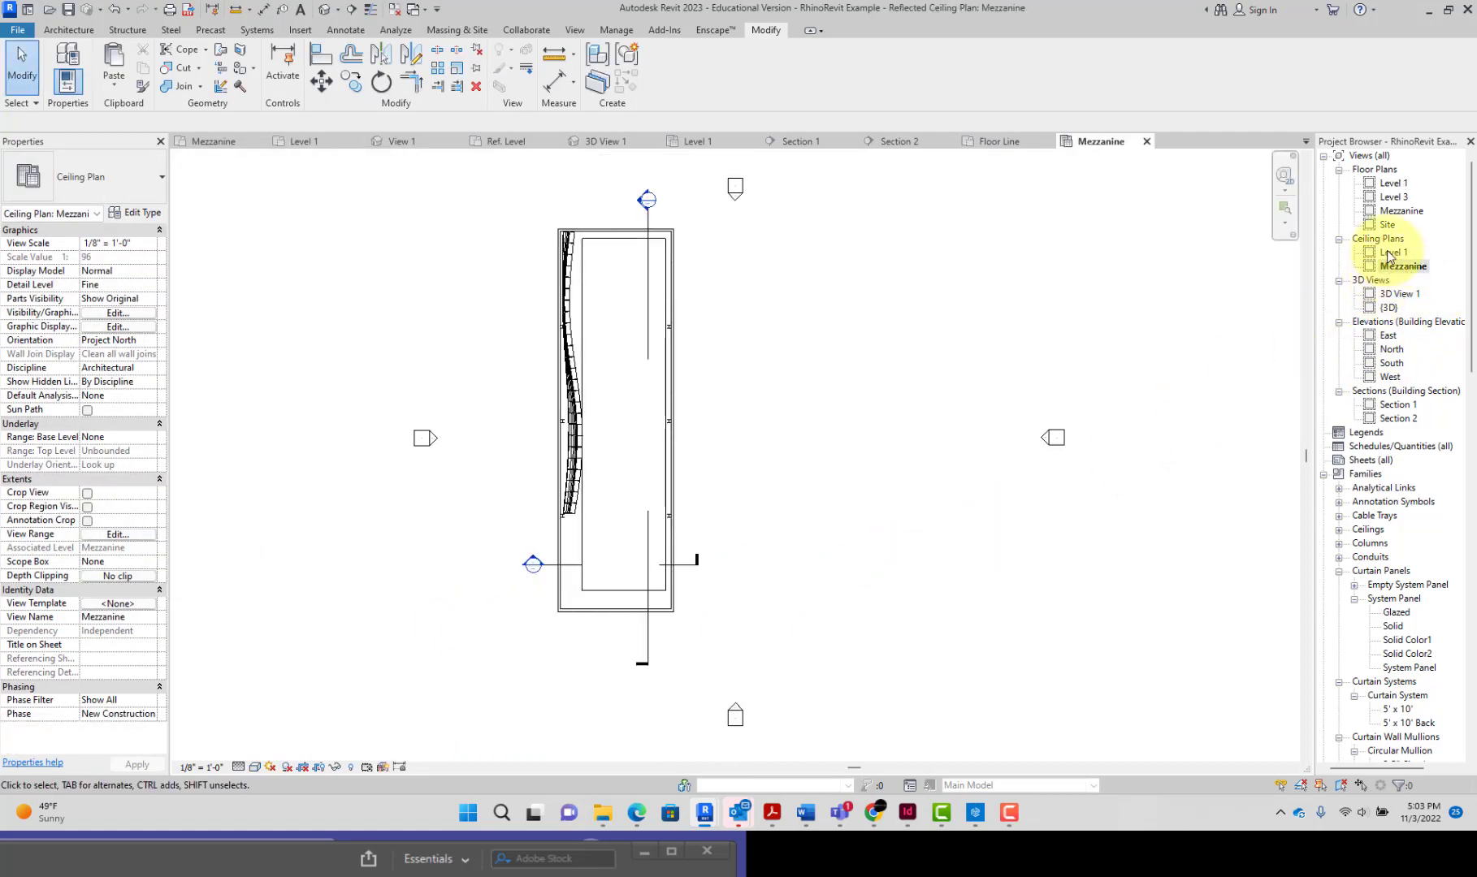
double_click(1389, 254)
scroll(813, 536, "down", 2)
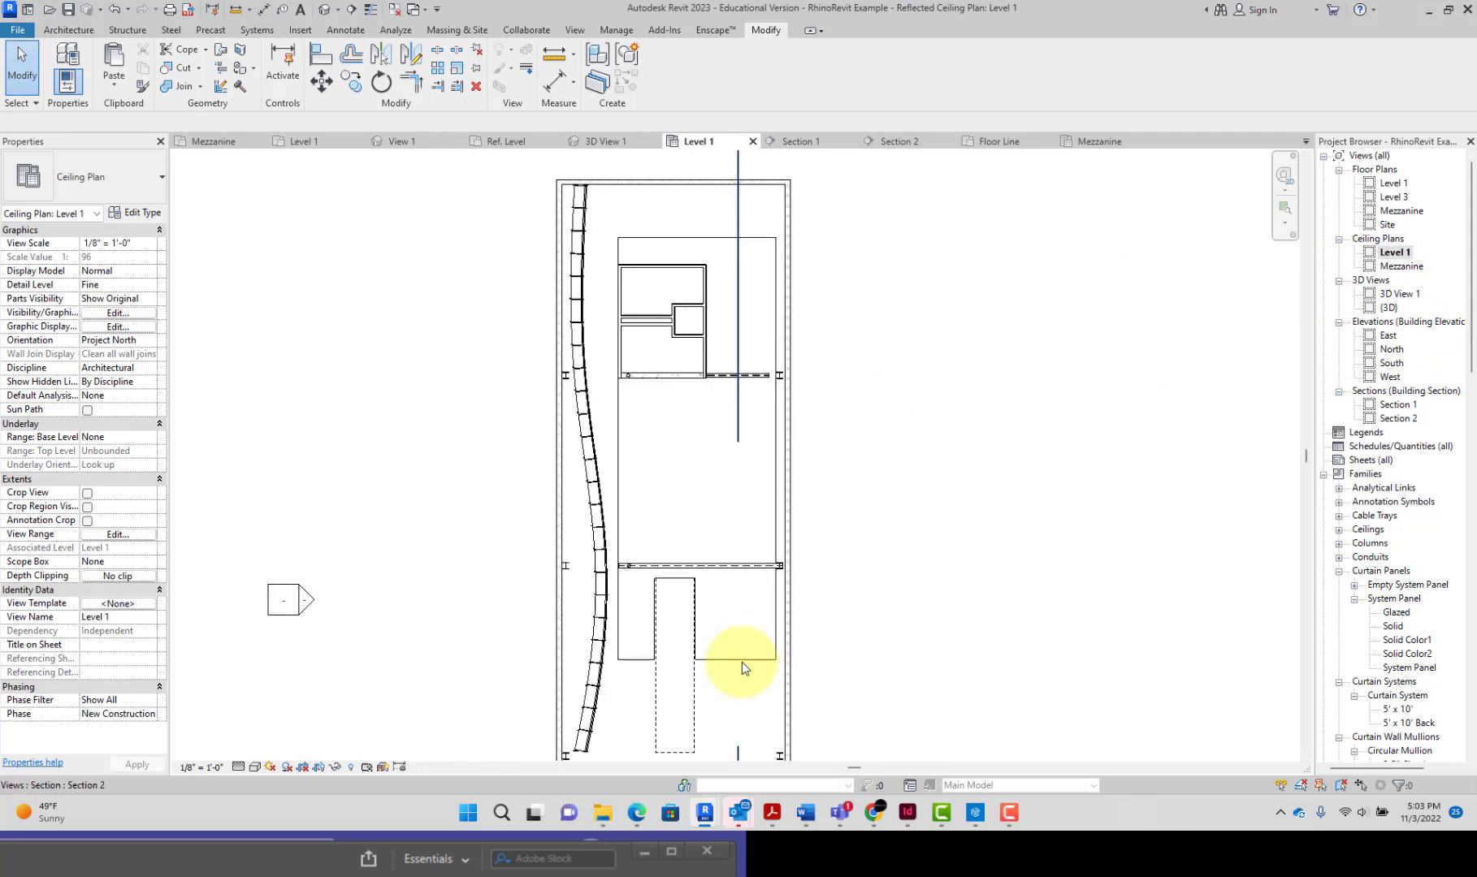
left_click(746, 663)
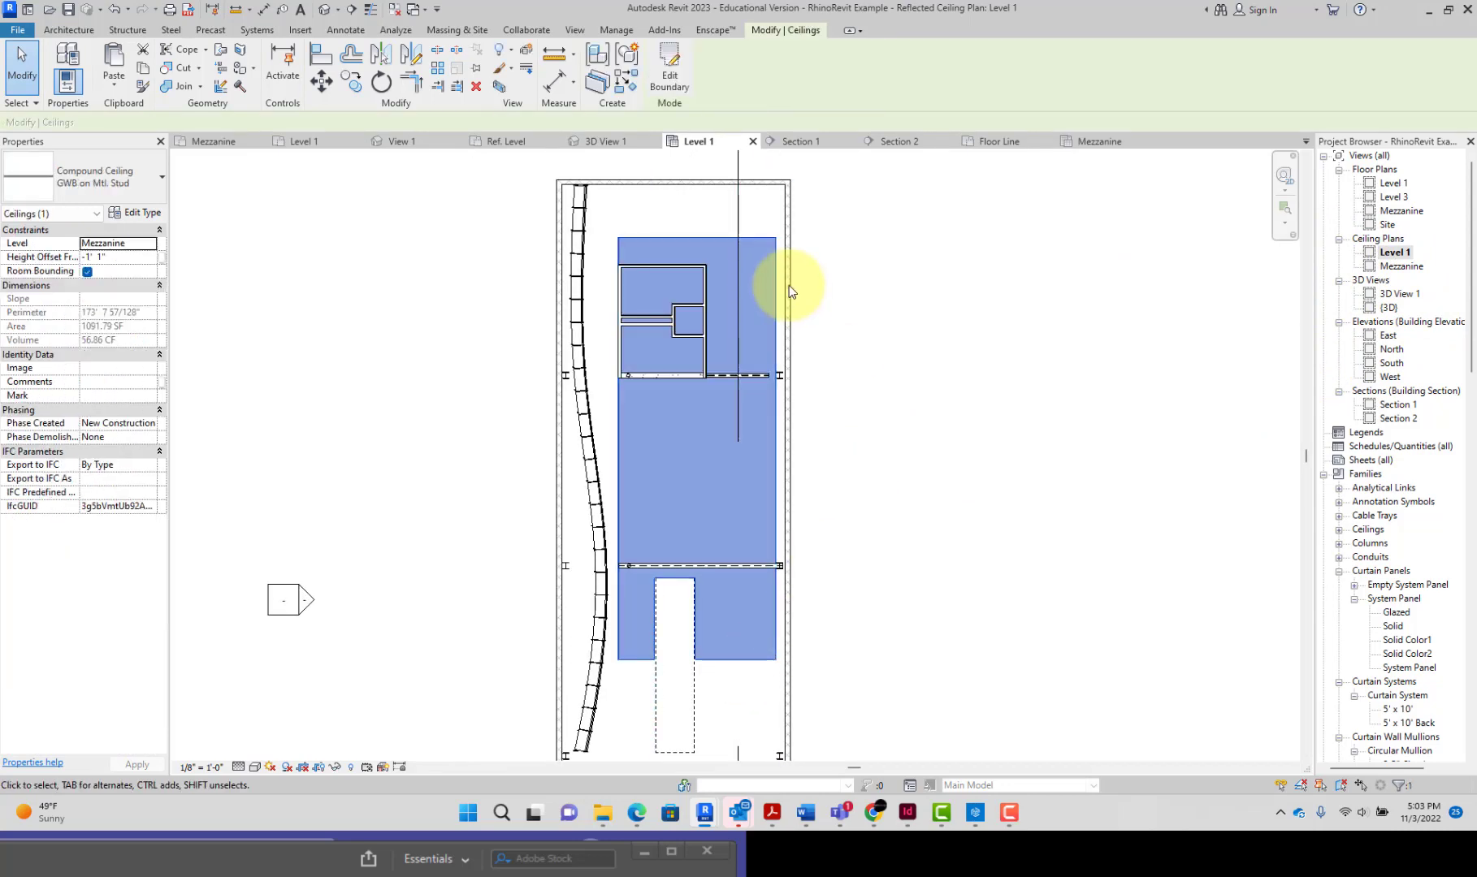
left_click(671, 78)
left_click(774, 660)
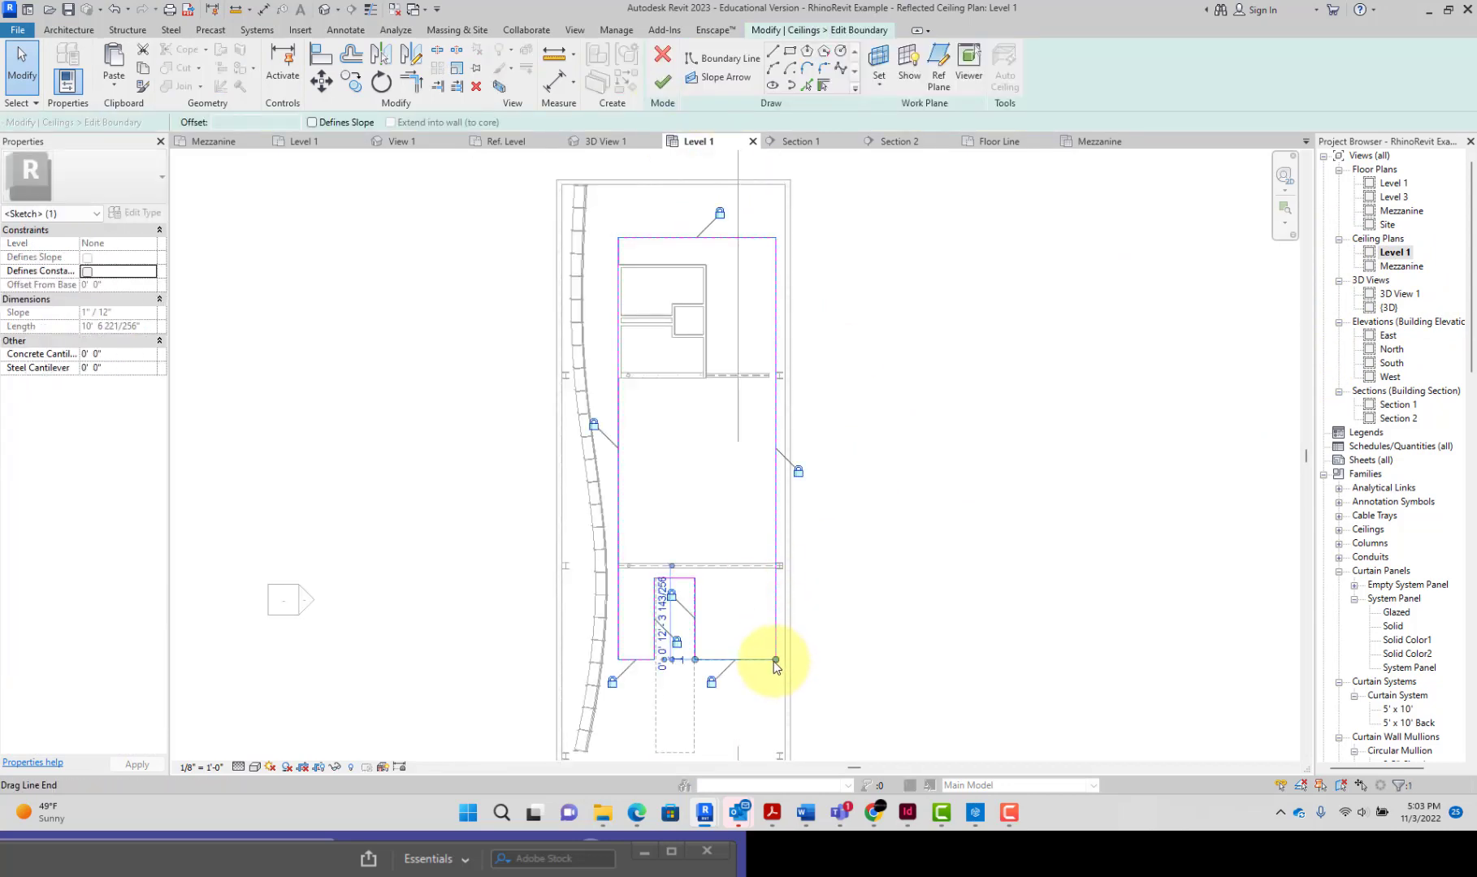
left_click_drag(773, 660, 758, 712)
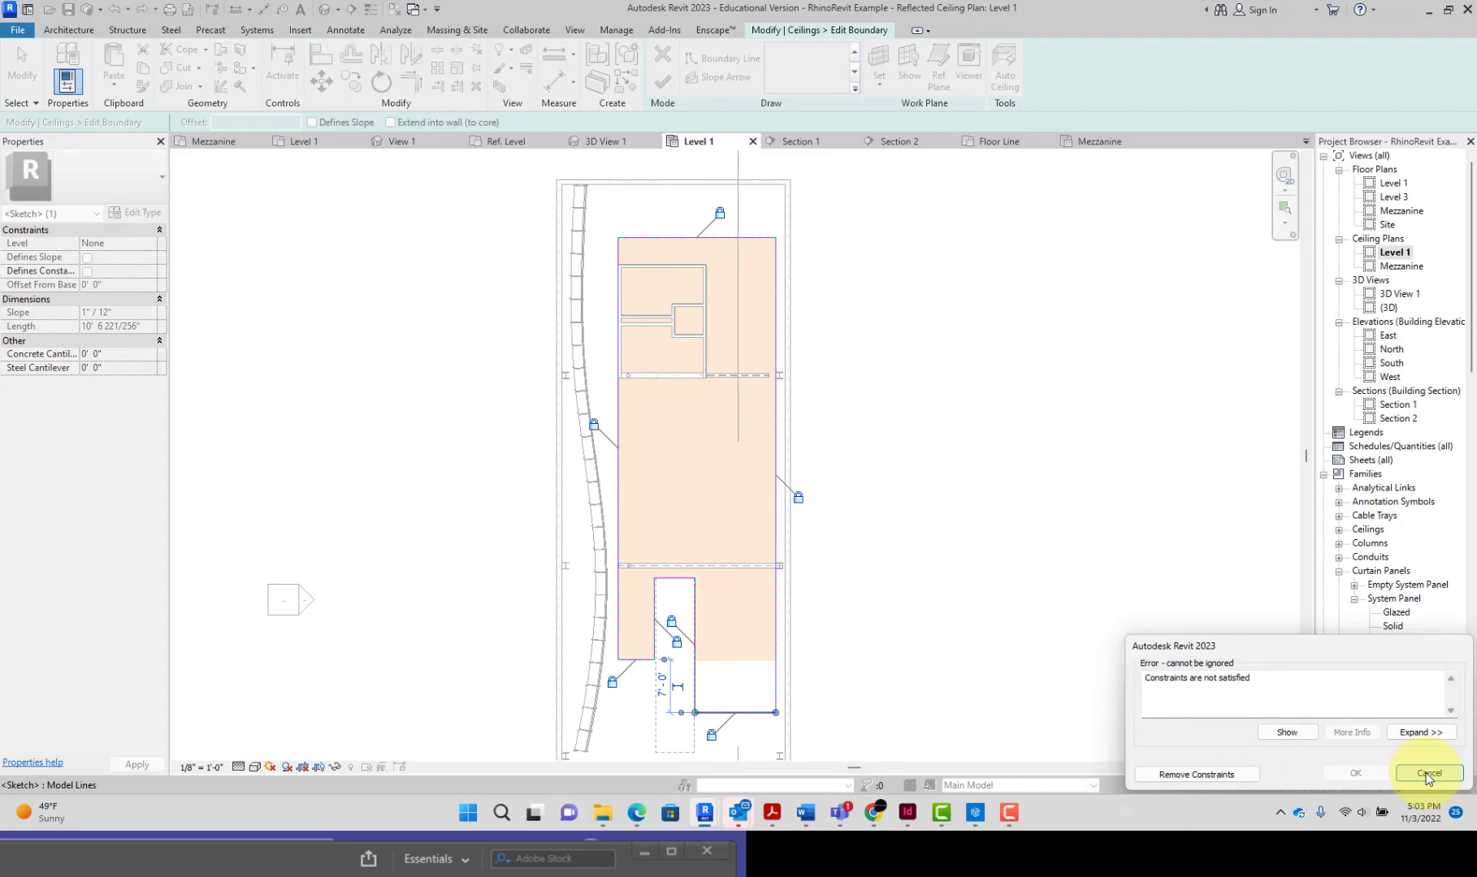
left_click(1191, 771)
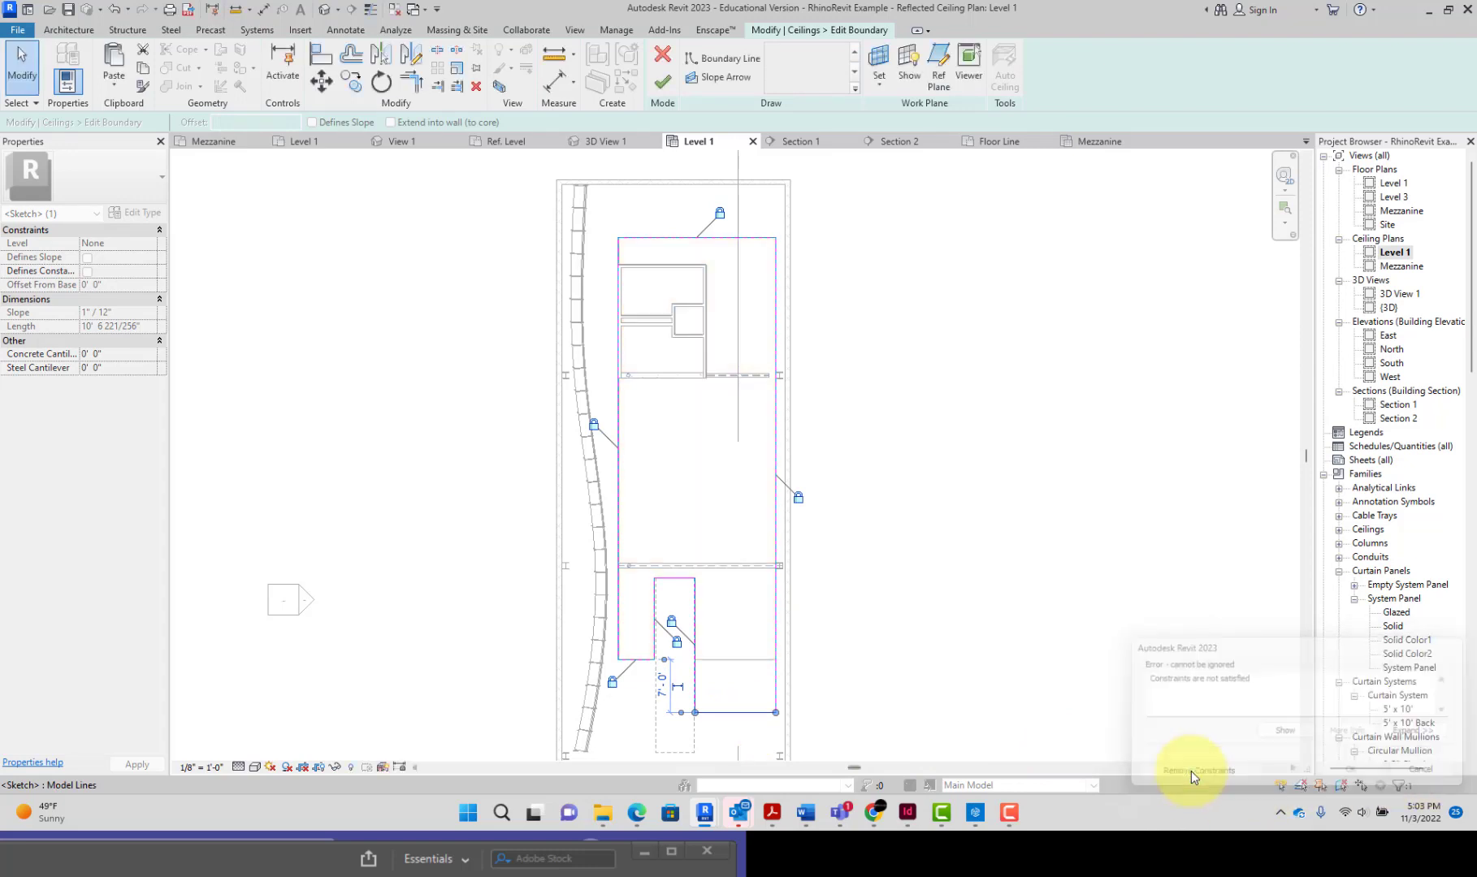
key("ctrl+z")
Try moving the same ceiling edge about 6'-6" outward with its constraints kept, cancel the move and discard the boundary edits
left_click(741, 660)
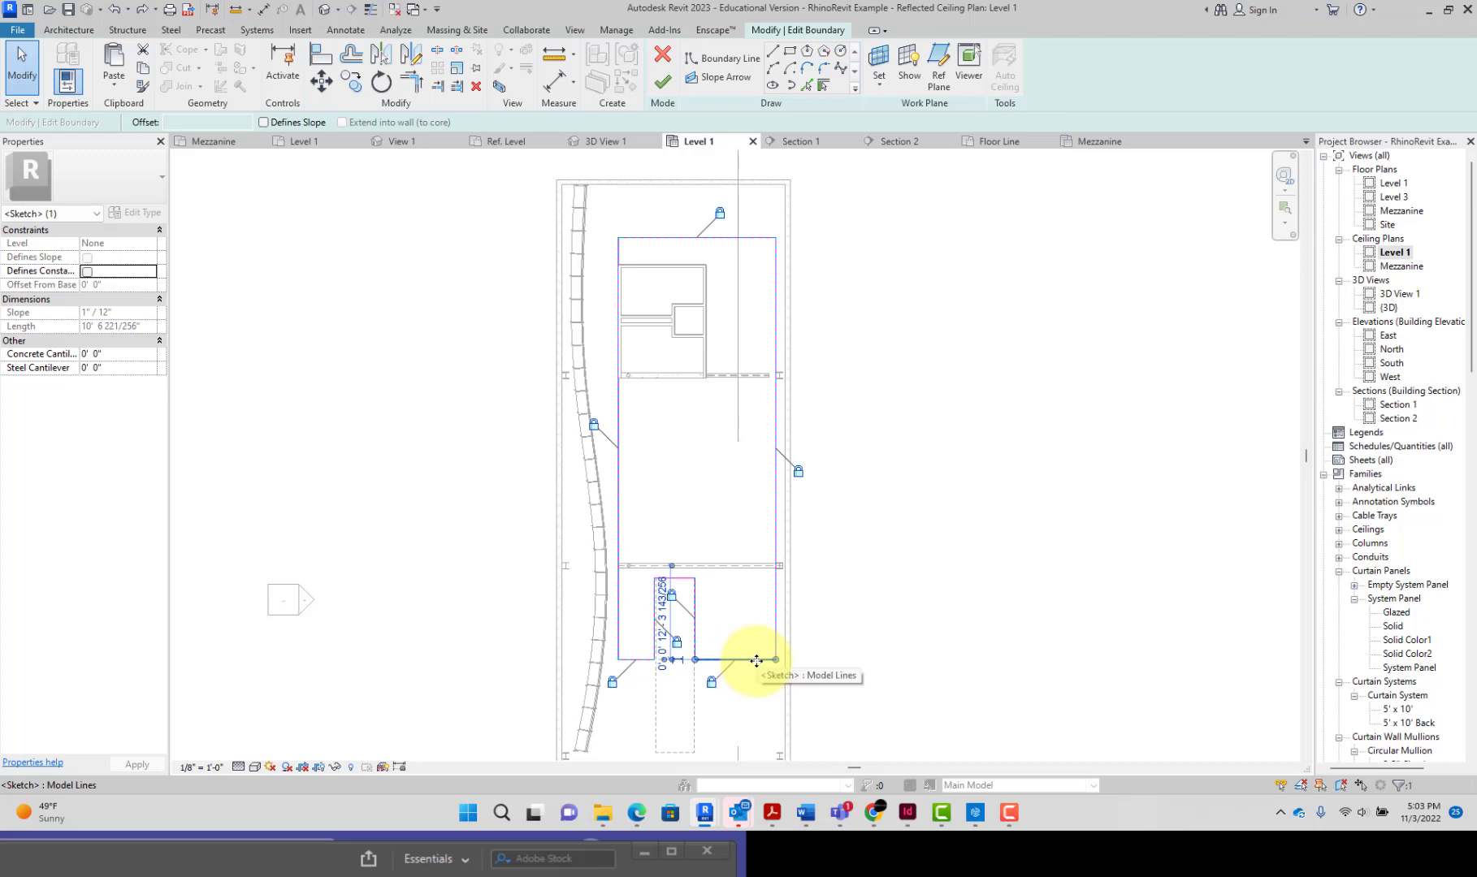
left_click_drag(756, 661, 757, 709)
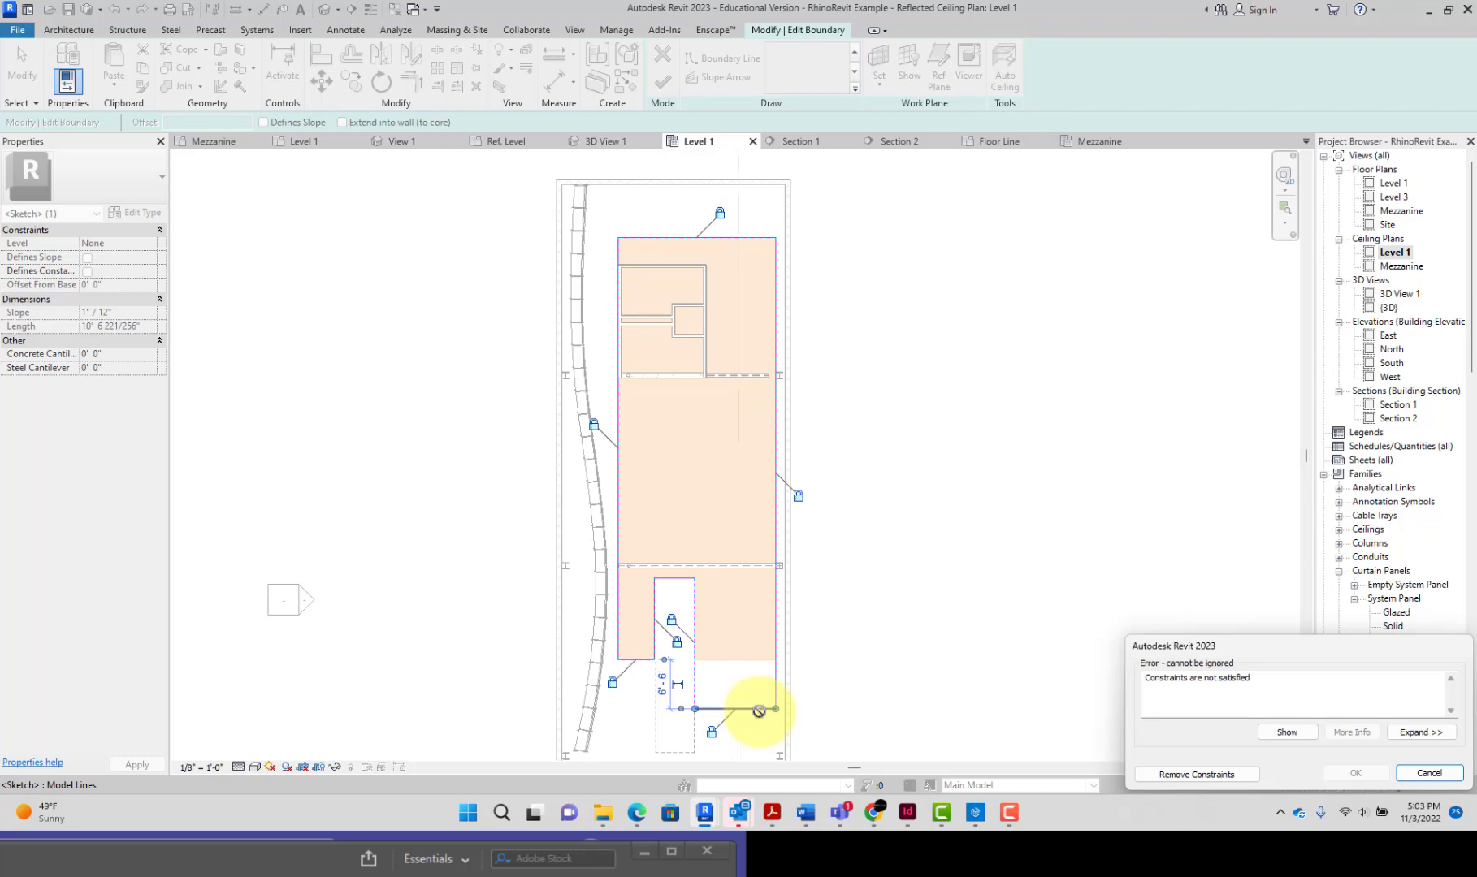
left_click(1428, 773)
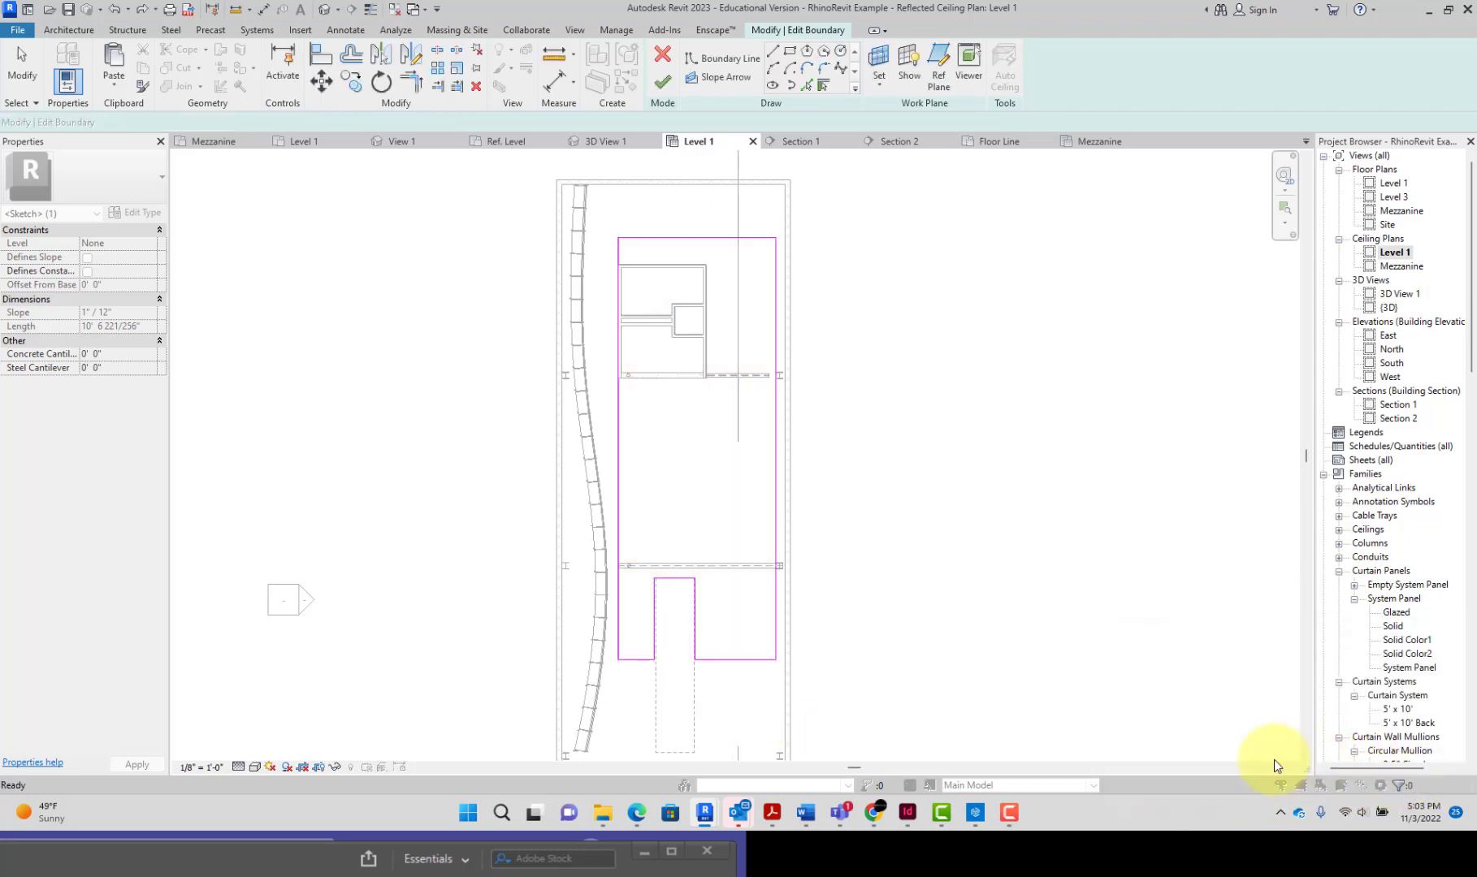
left_click(668, 52)
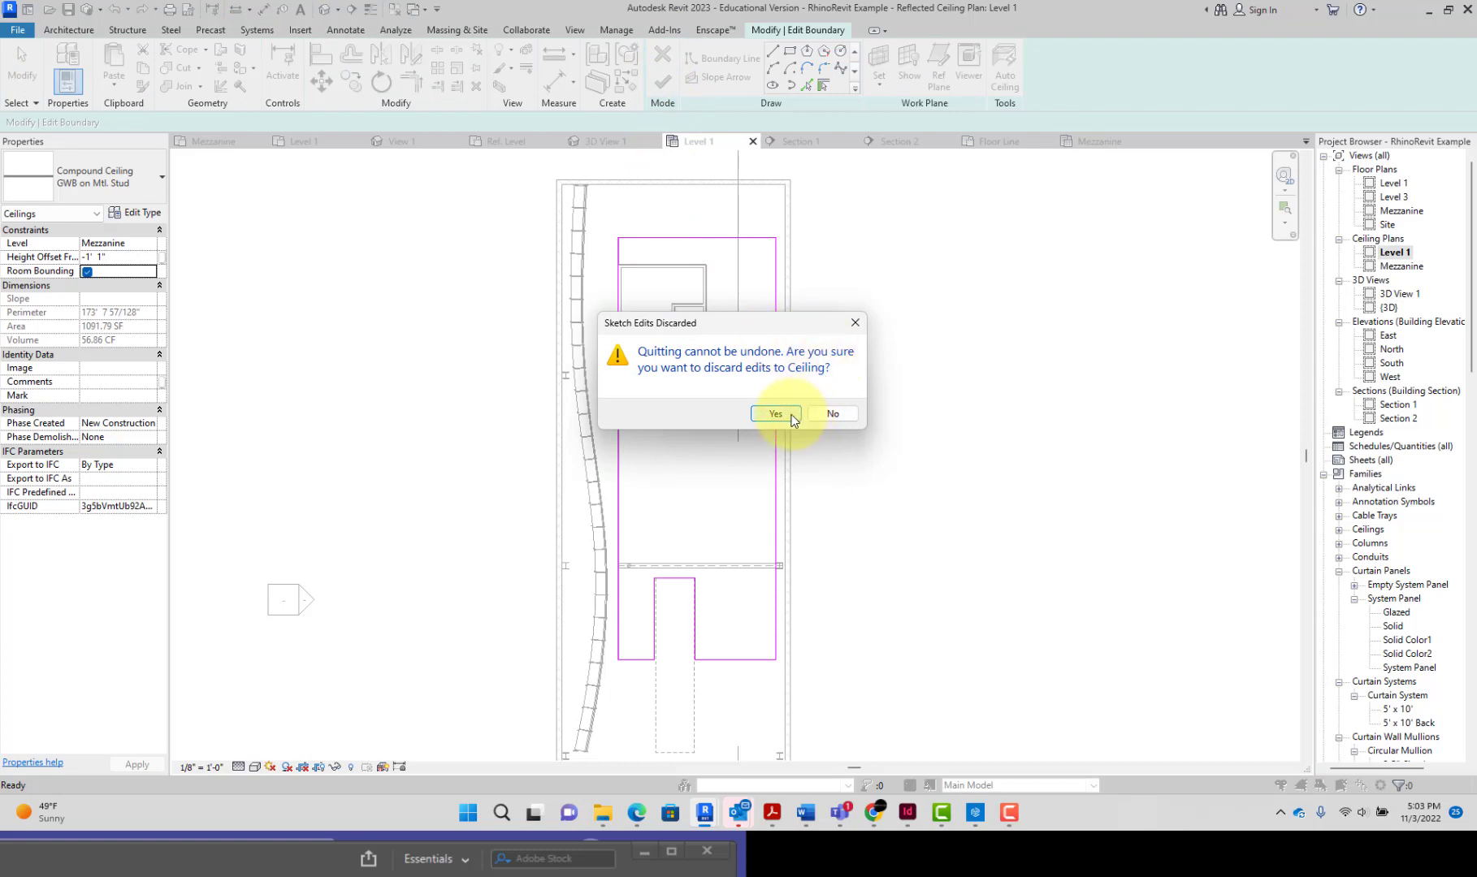
left_click(776, 415)
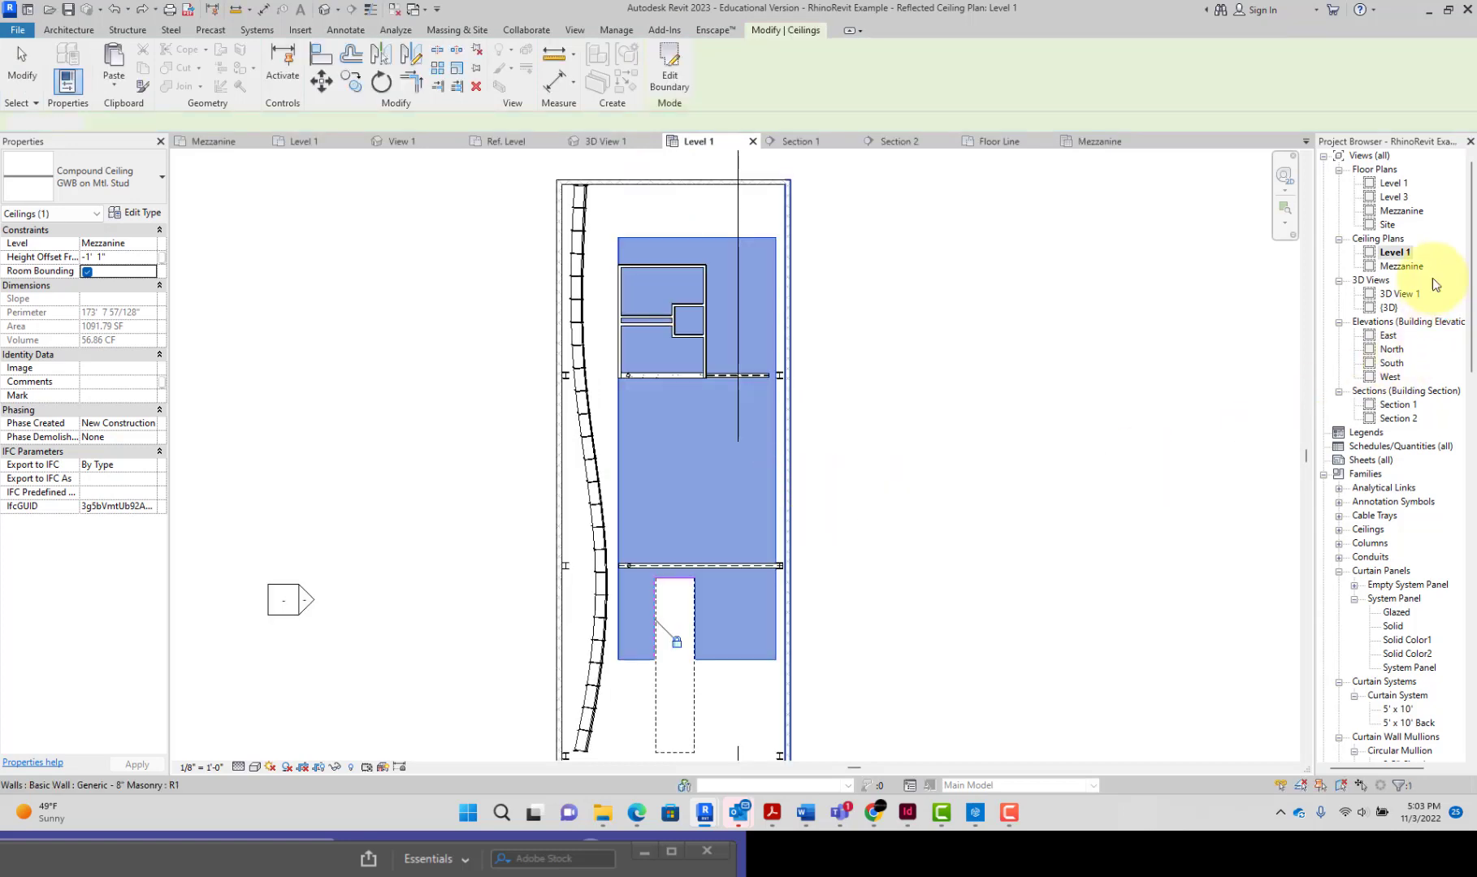
Try moving the overhead line beside the stair away from the ceiling edge in the Level 1 floor plan, removing its constraints, and undo the move
double_click(1393, 183)
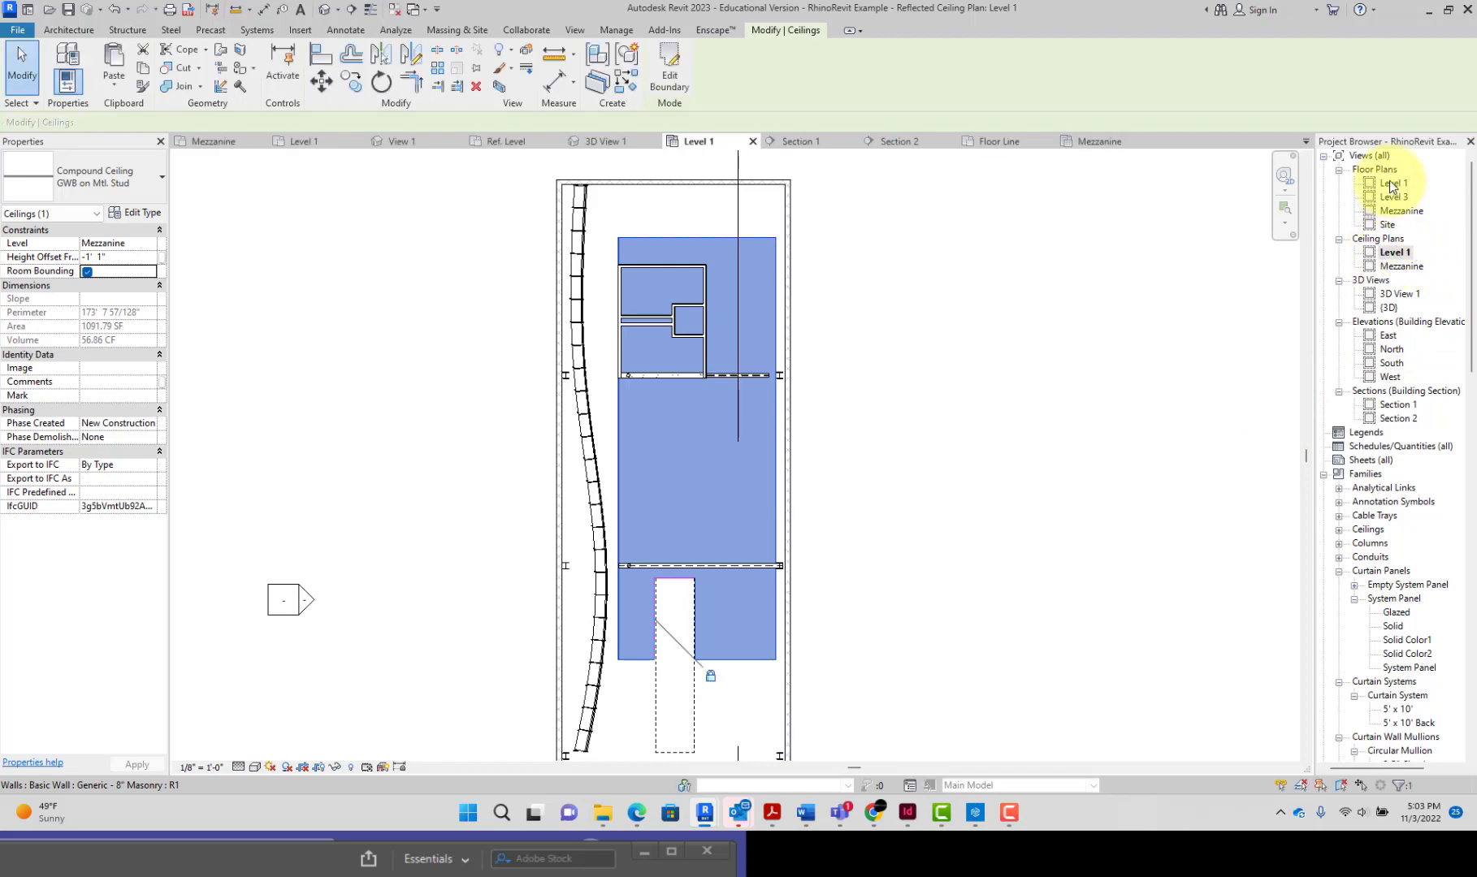
left_click(660, 580)
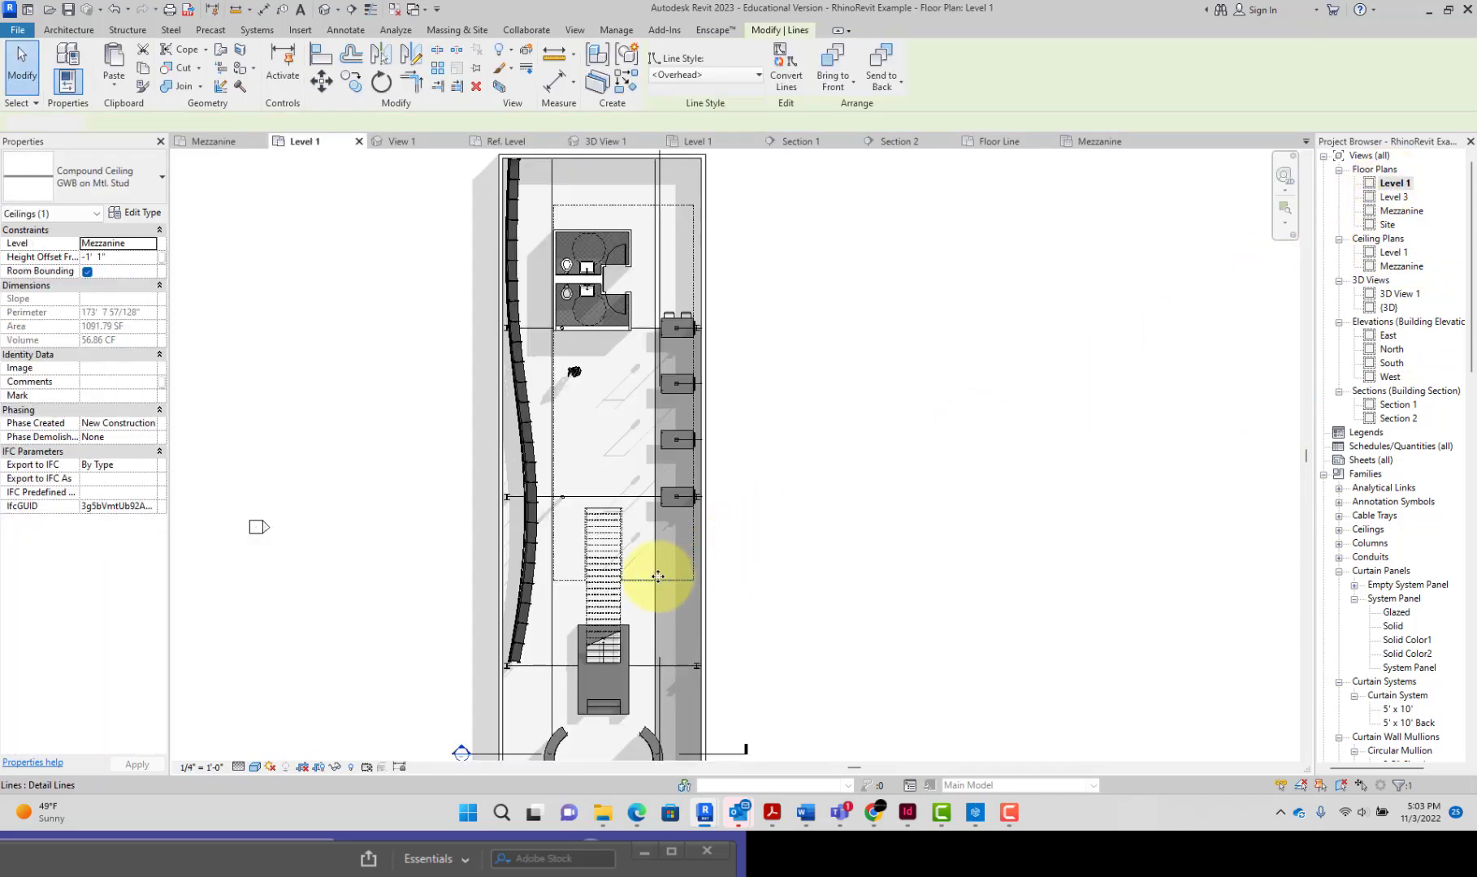
left_click_drag(644, 579, 658, 641)
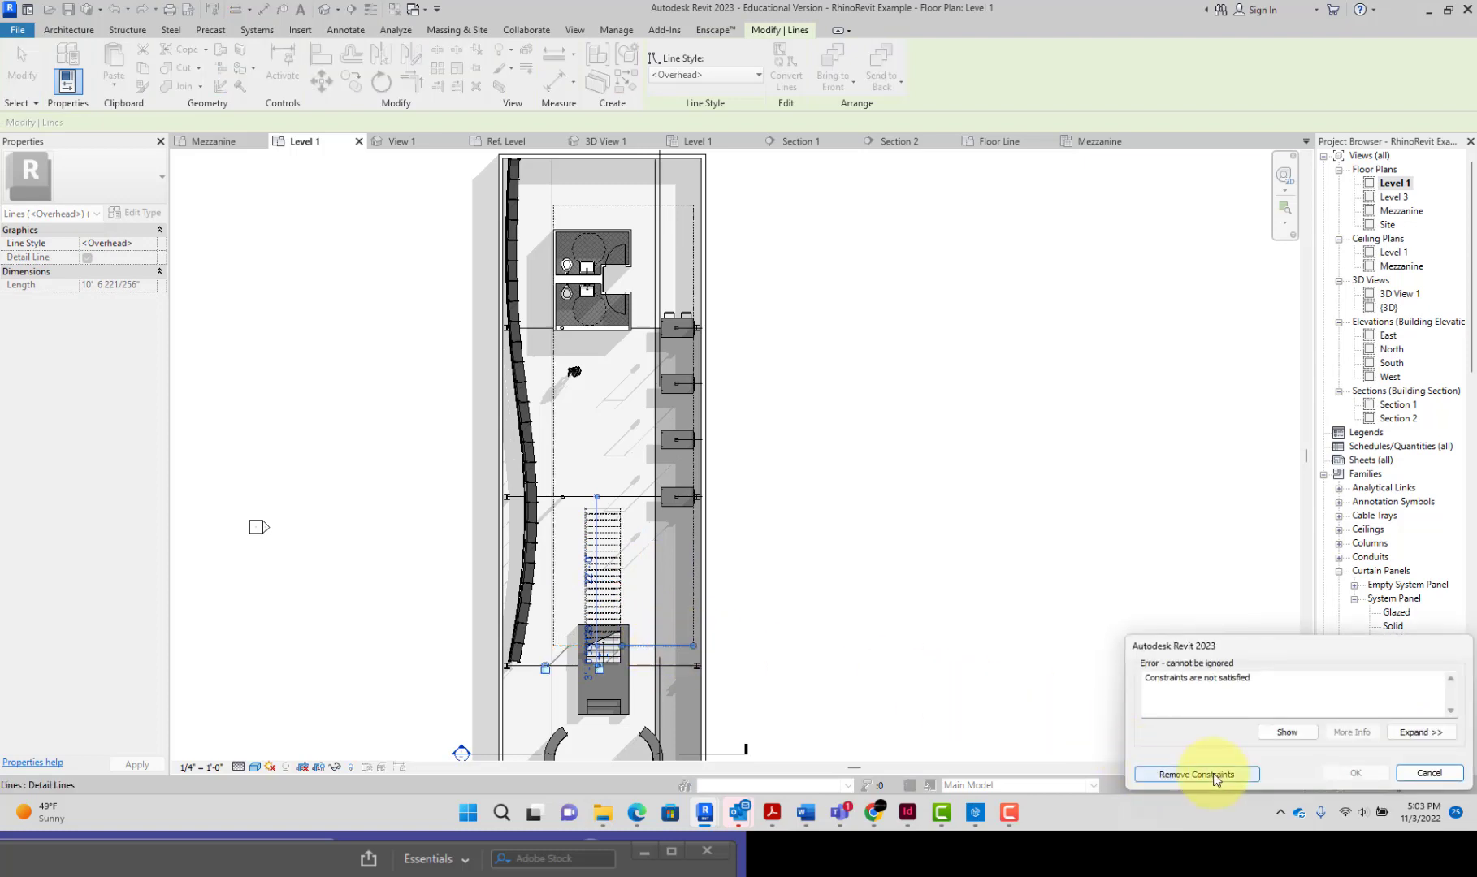
left_click(1192, 773)
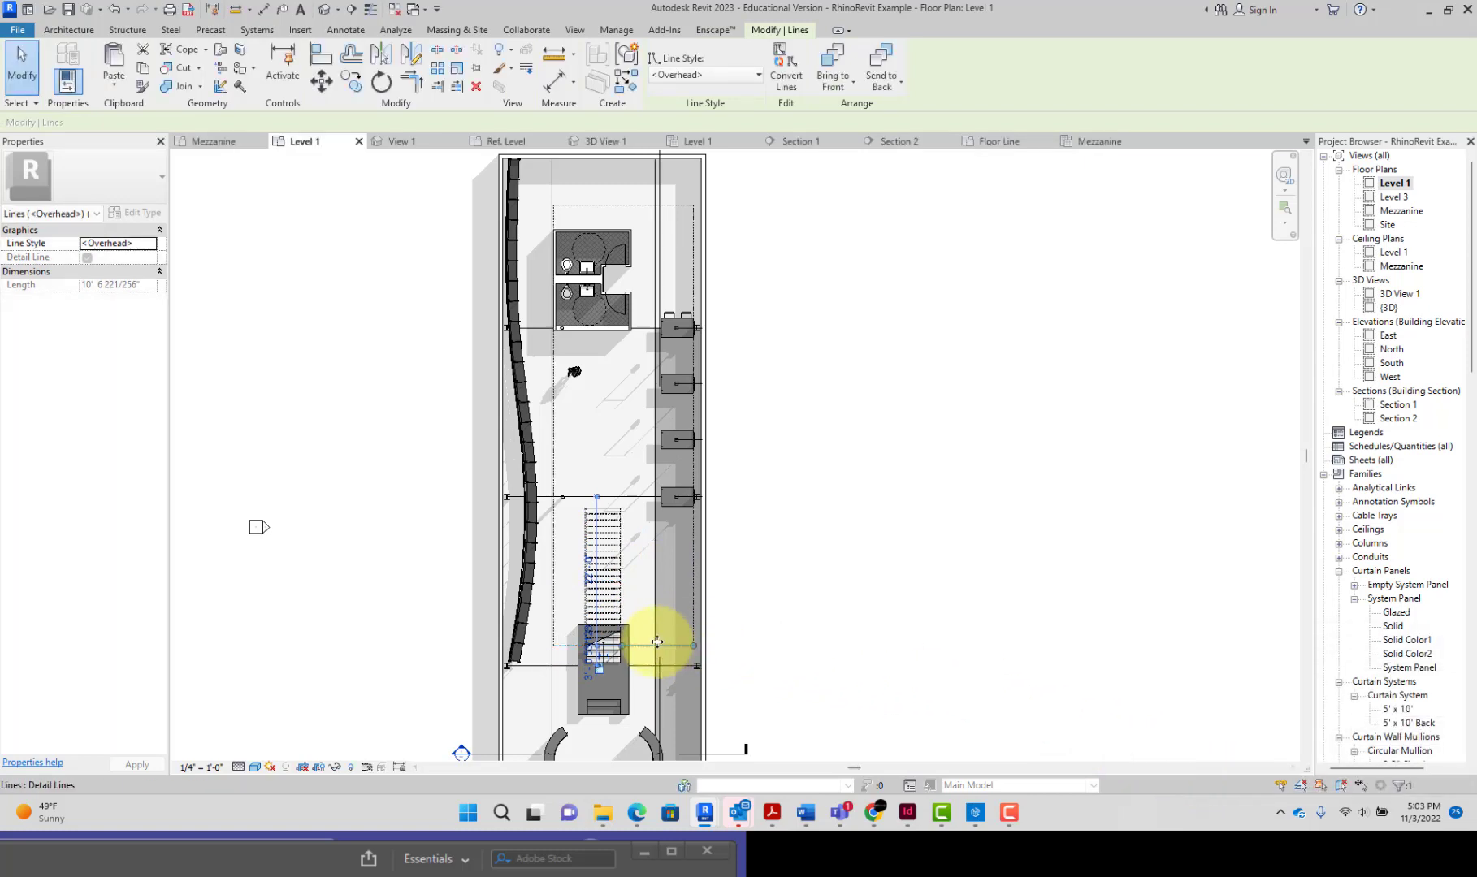
double_click(1389, 209)
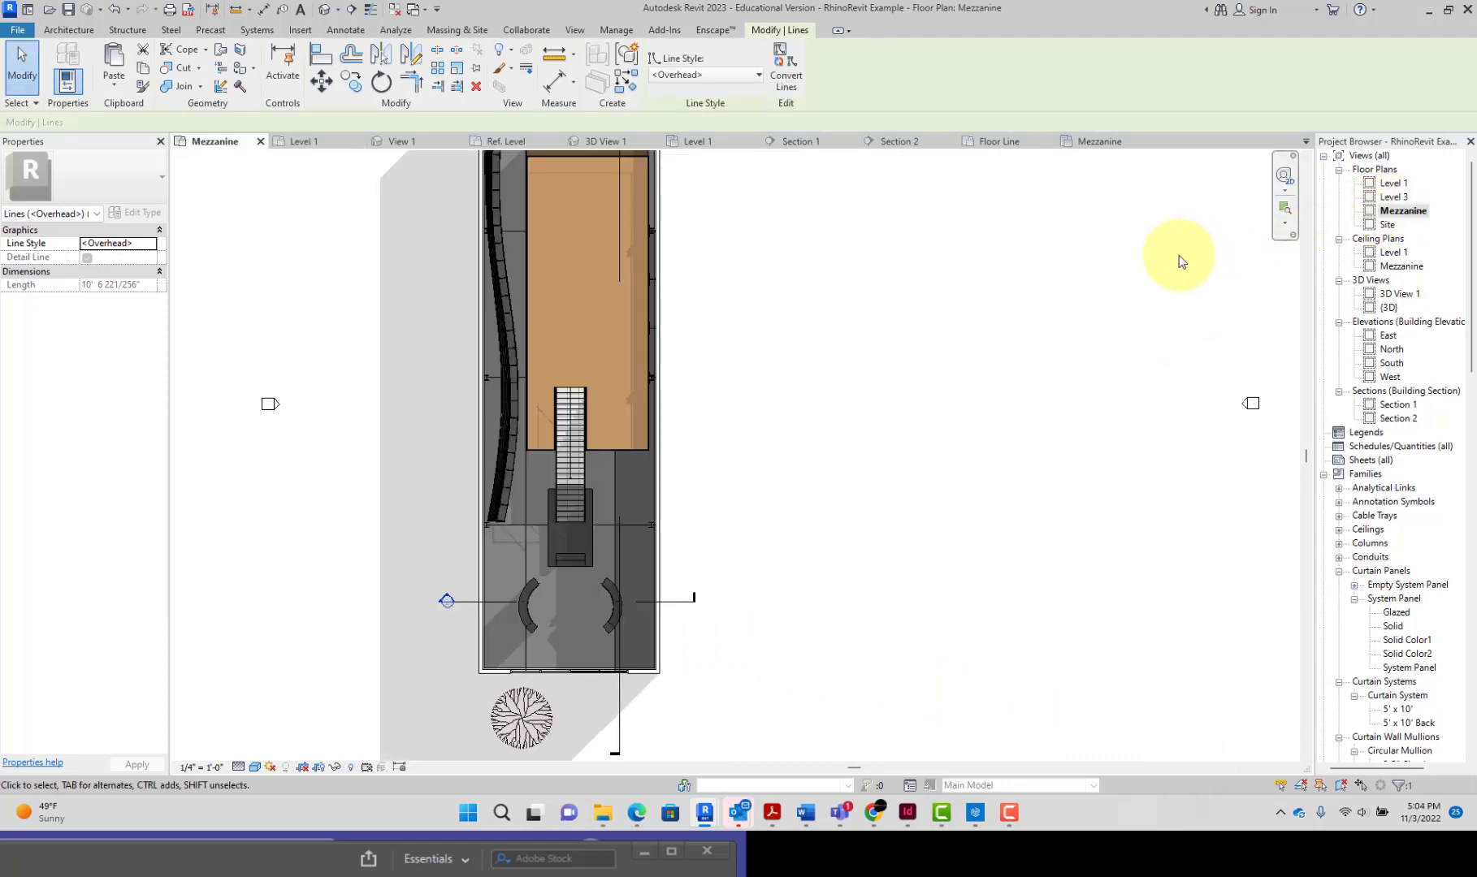
double_click(1393, 183)
left_click(808, 578)
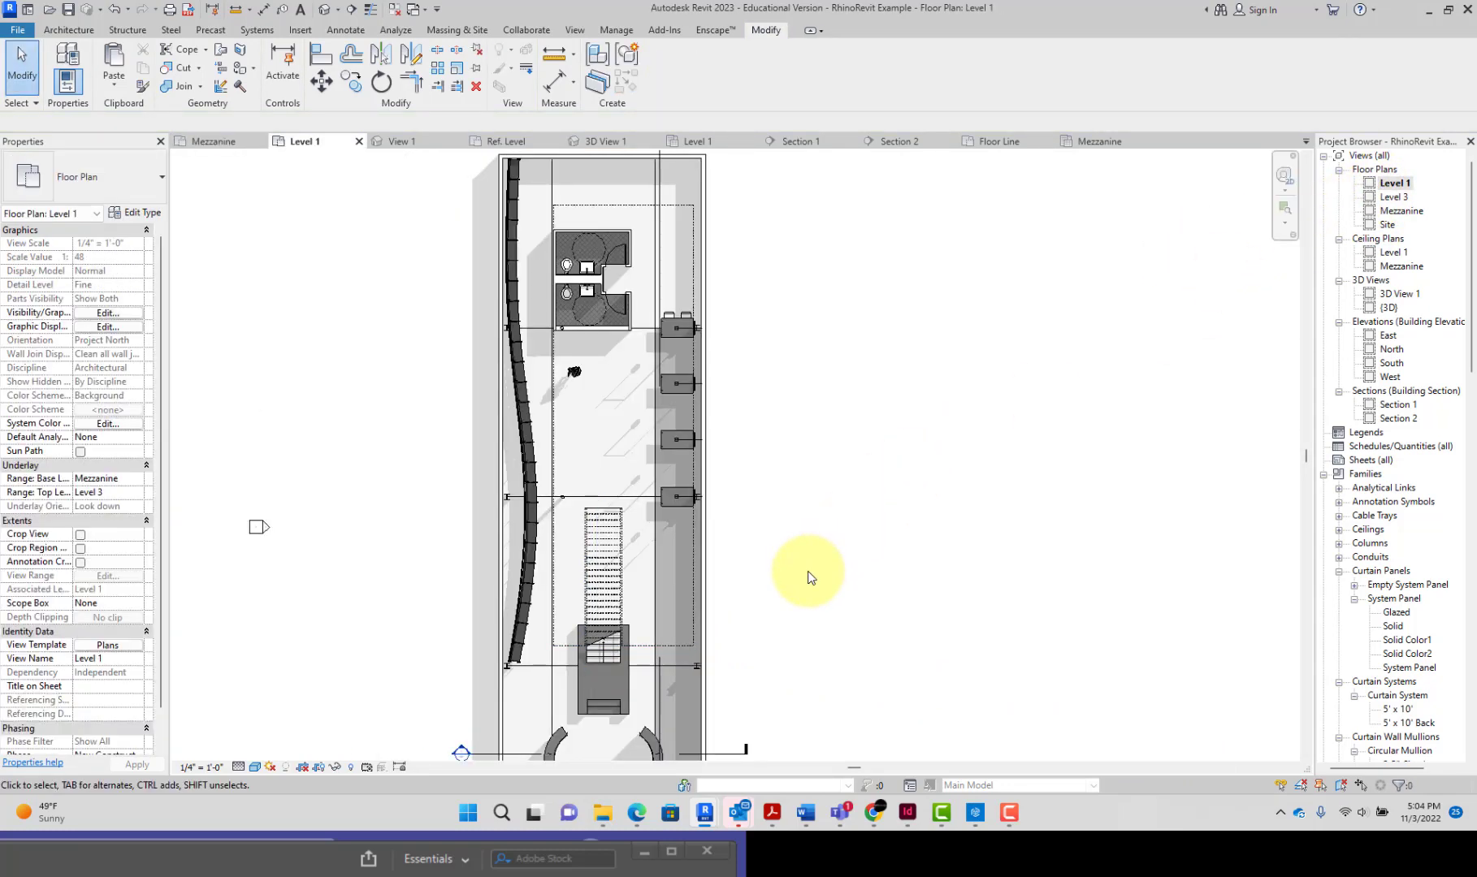
key("ctrl+z")
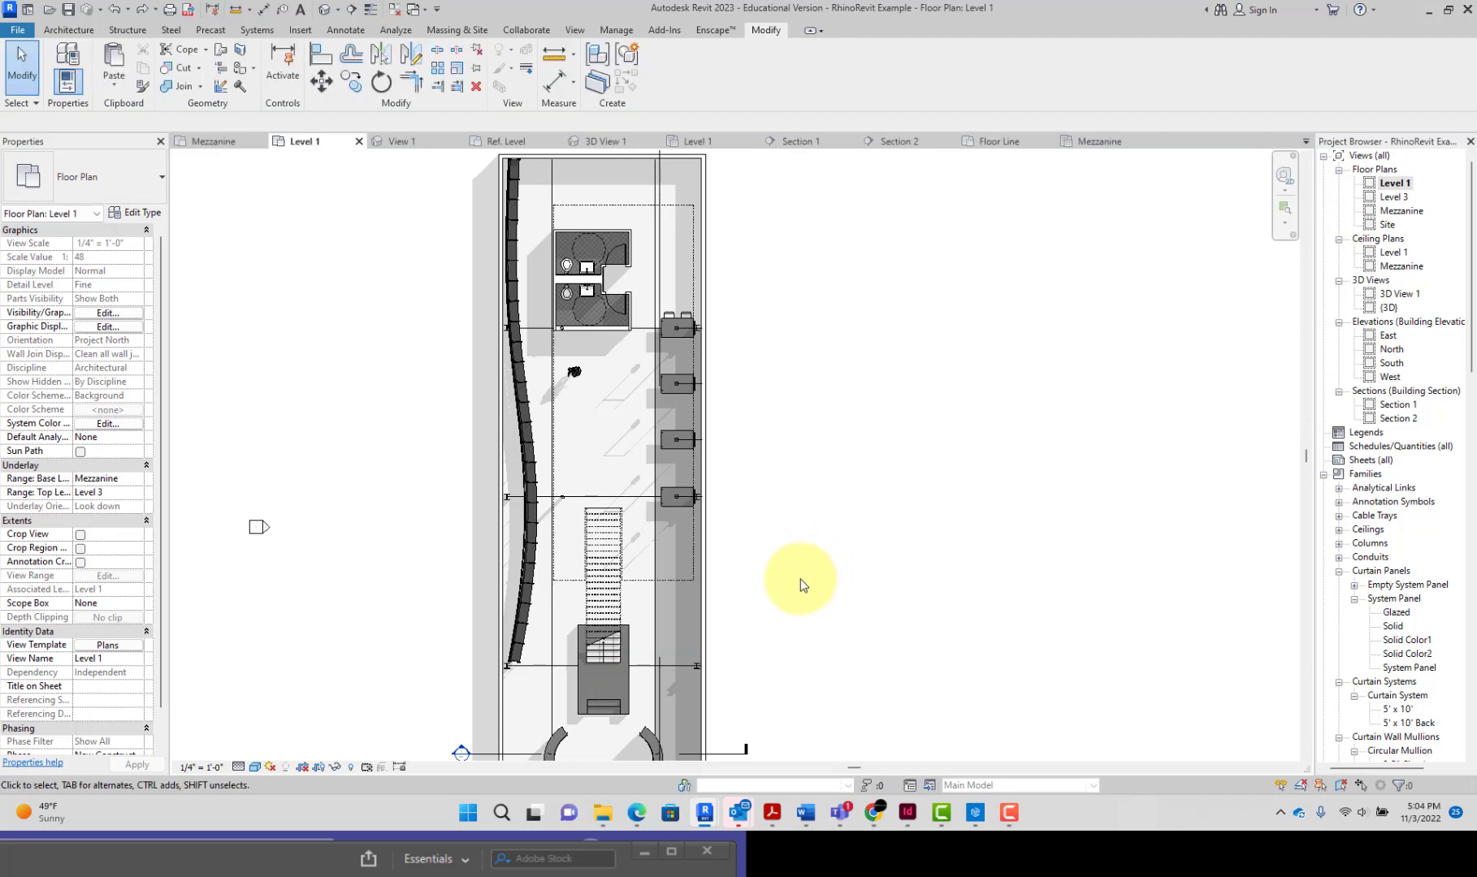
left_click(642, 585)
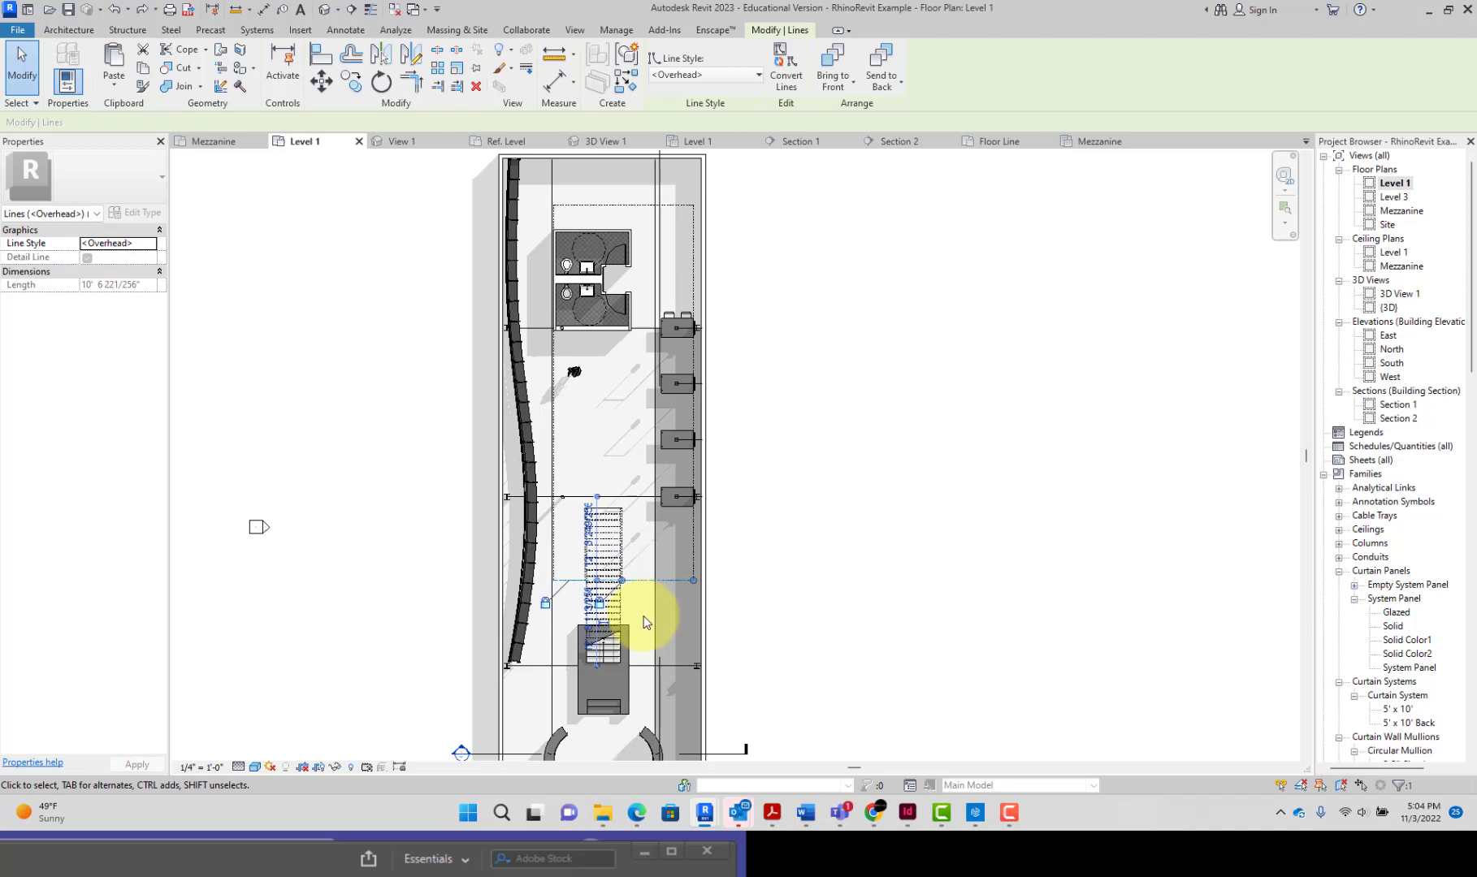
key("Escape")
scroll(688, 580, "up", 2)
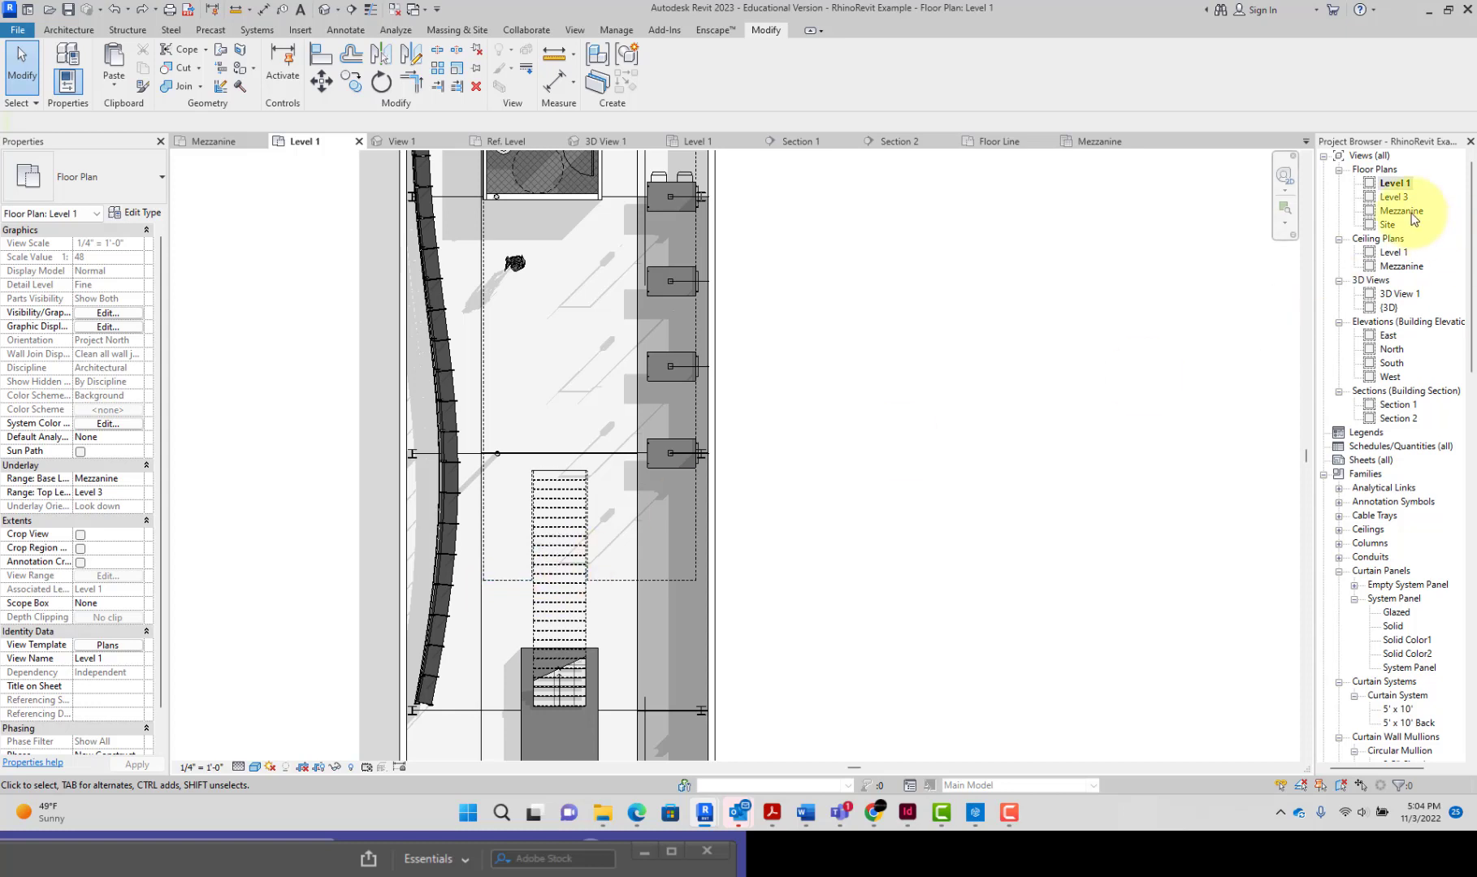
Copy the four boundary lines of the ceiling in the Mezzanine ceiling plan and leave its sketch in the Mezzanine floor plan
double_click(1401, 265)
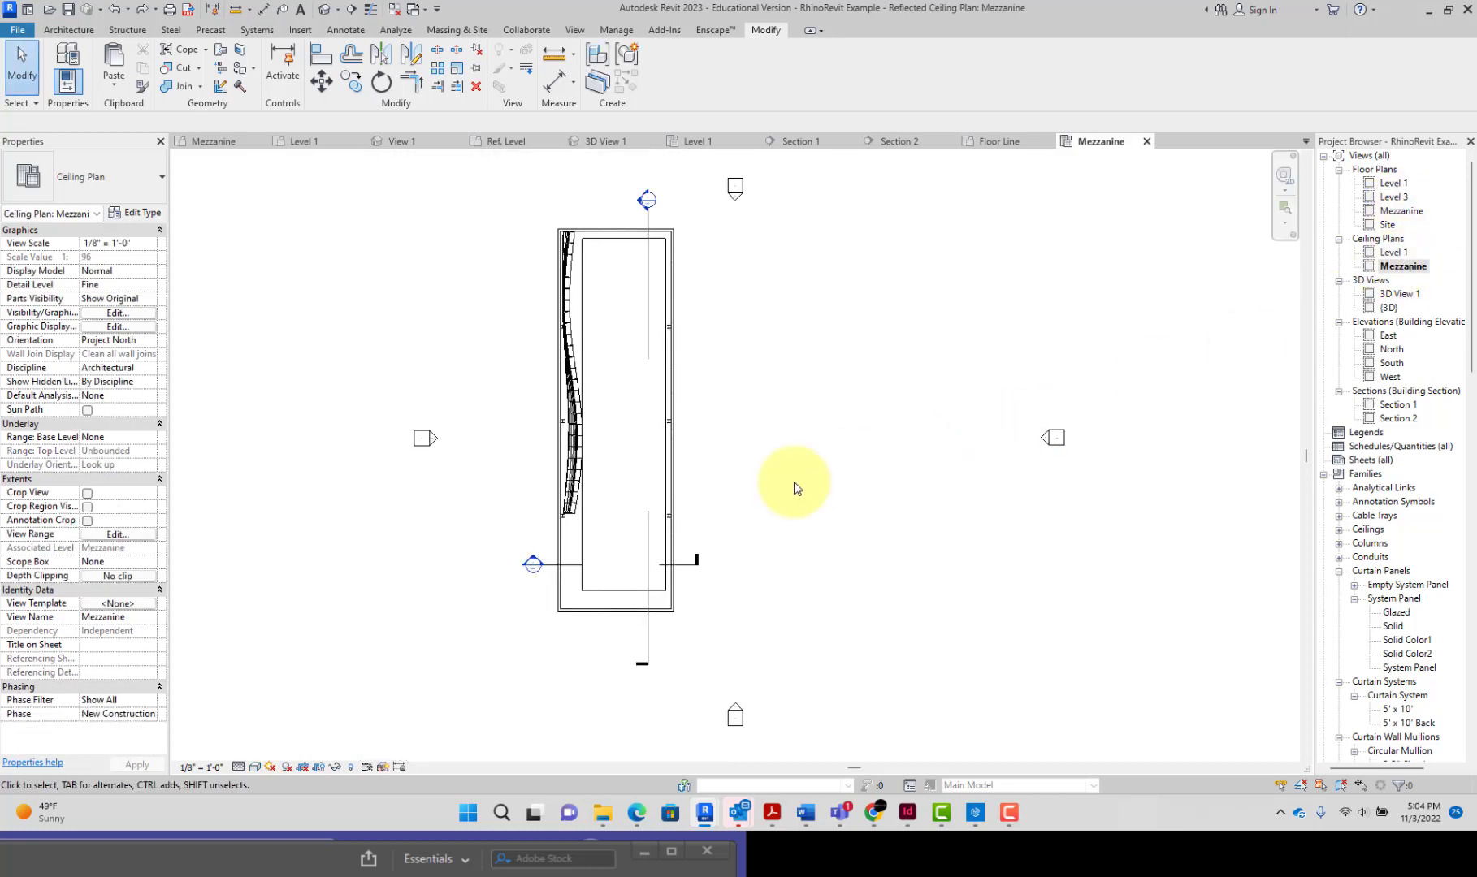
left_click(599, 595)
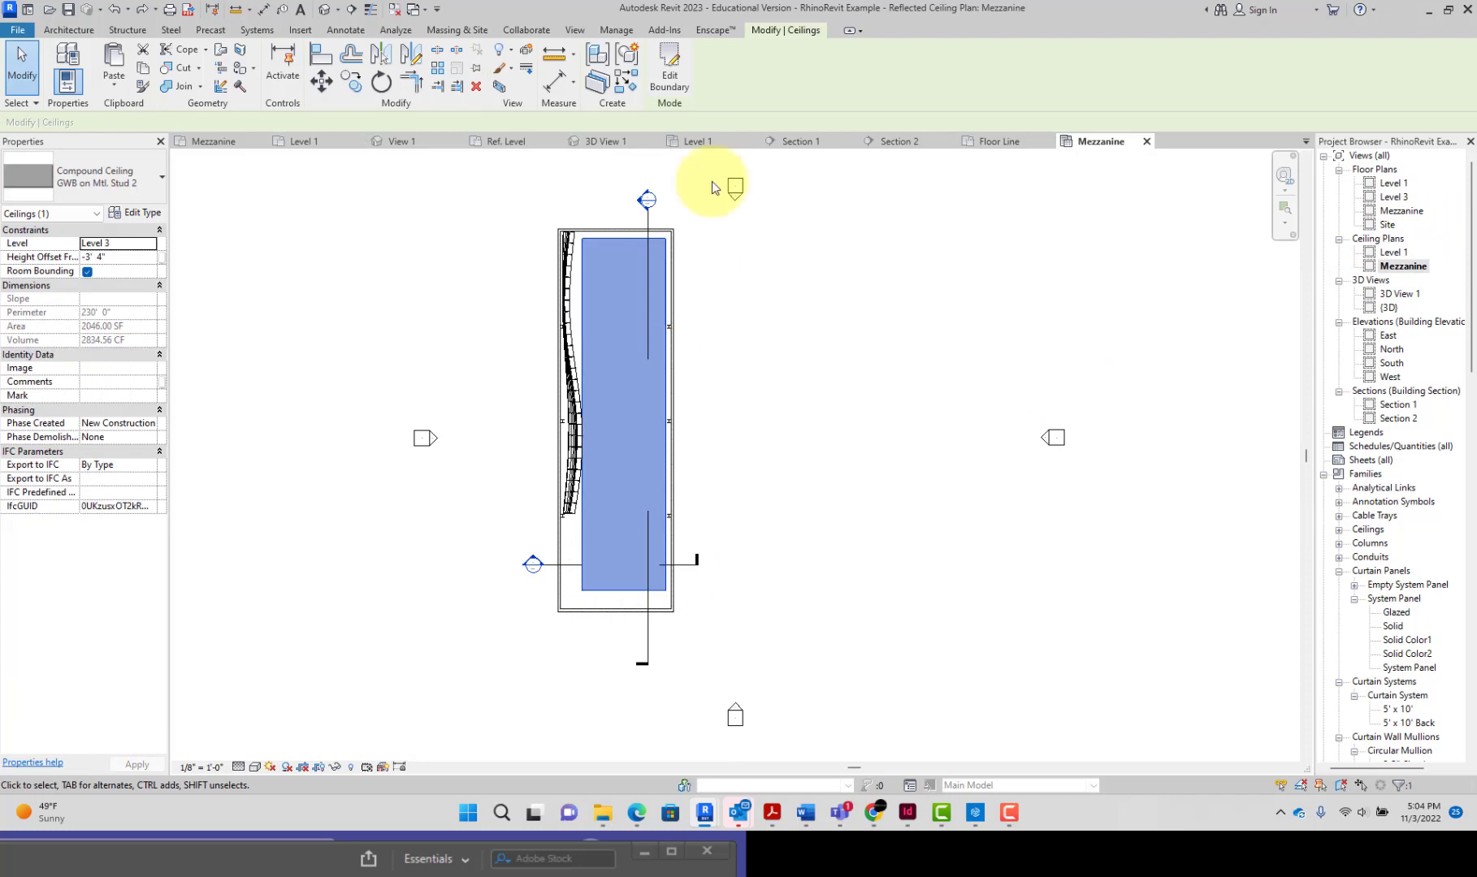
left_click(668, 65)
mouse_move(574, 223)
left_mouse_down()
mouse_move(670, 382)
mouse_move(689, 617)
mouse_move(705, 609)
left_mouse_up()
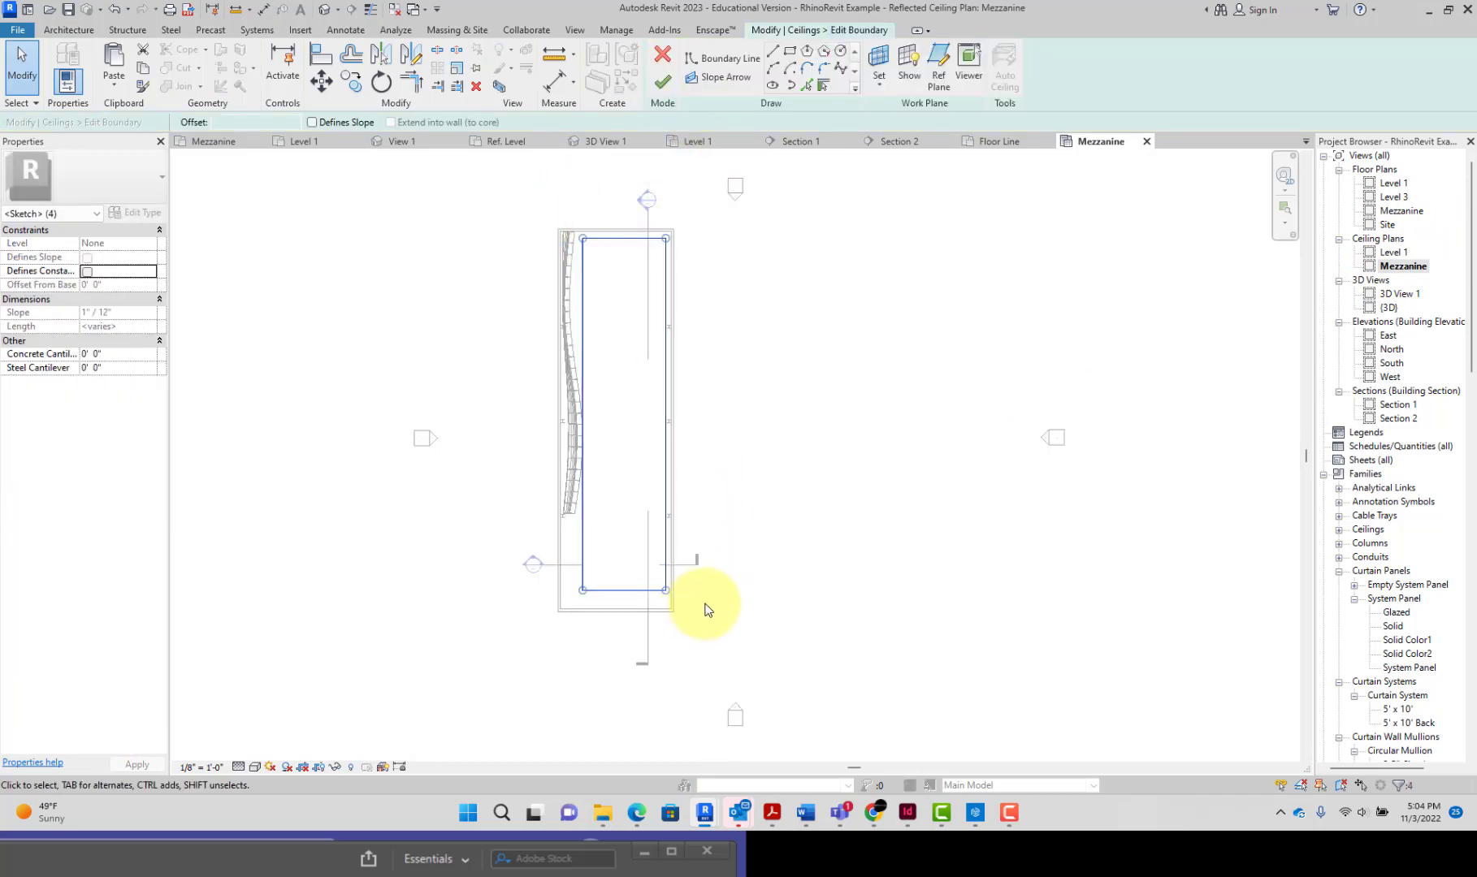
double_click(1400, 210)
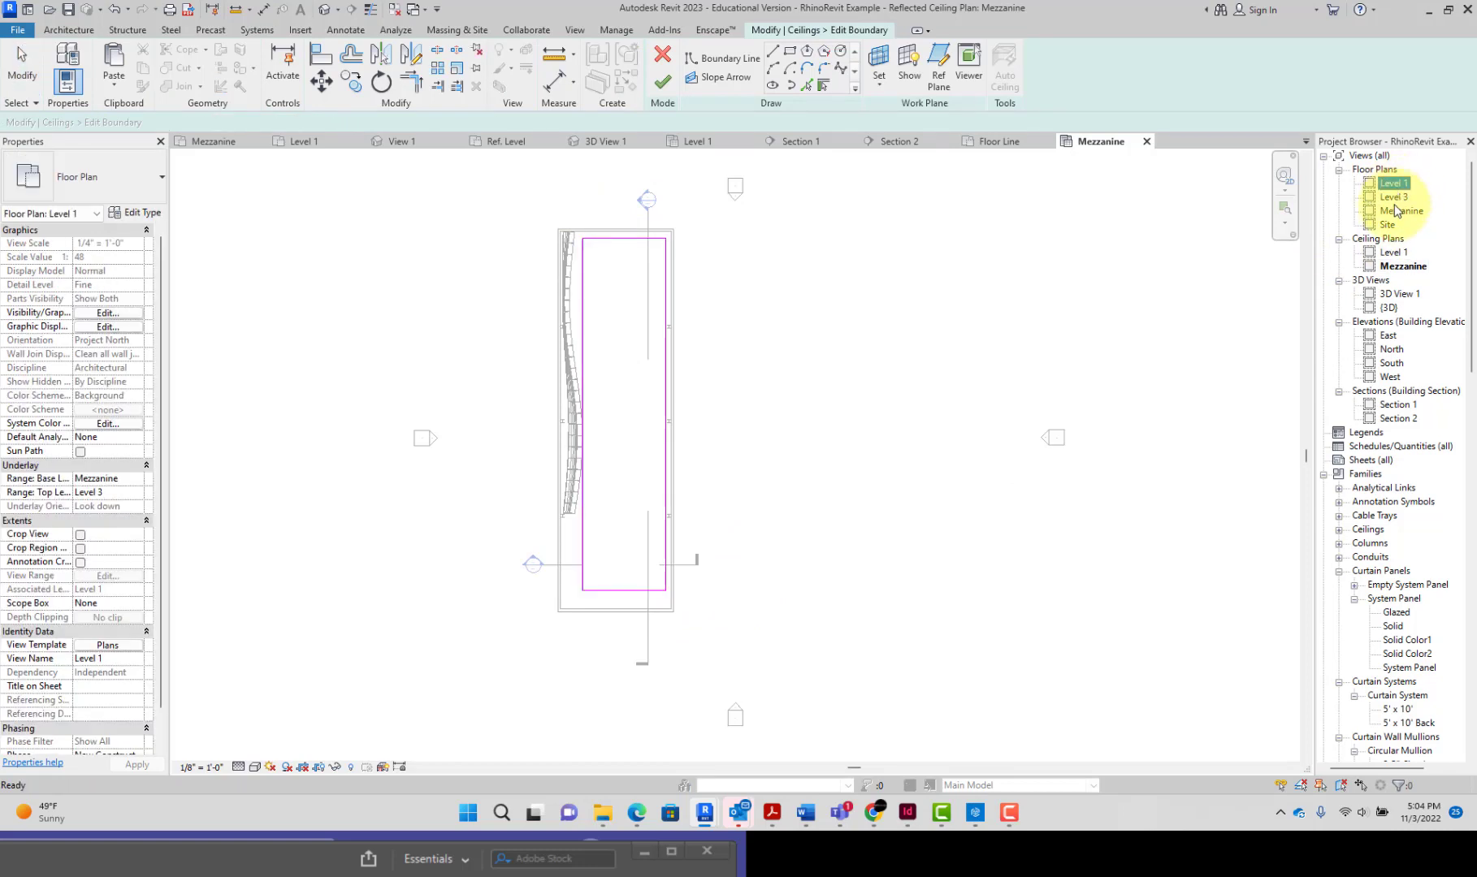
scroll(936, 320, "down", 2)
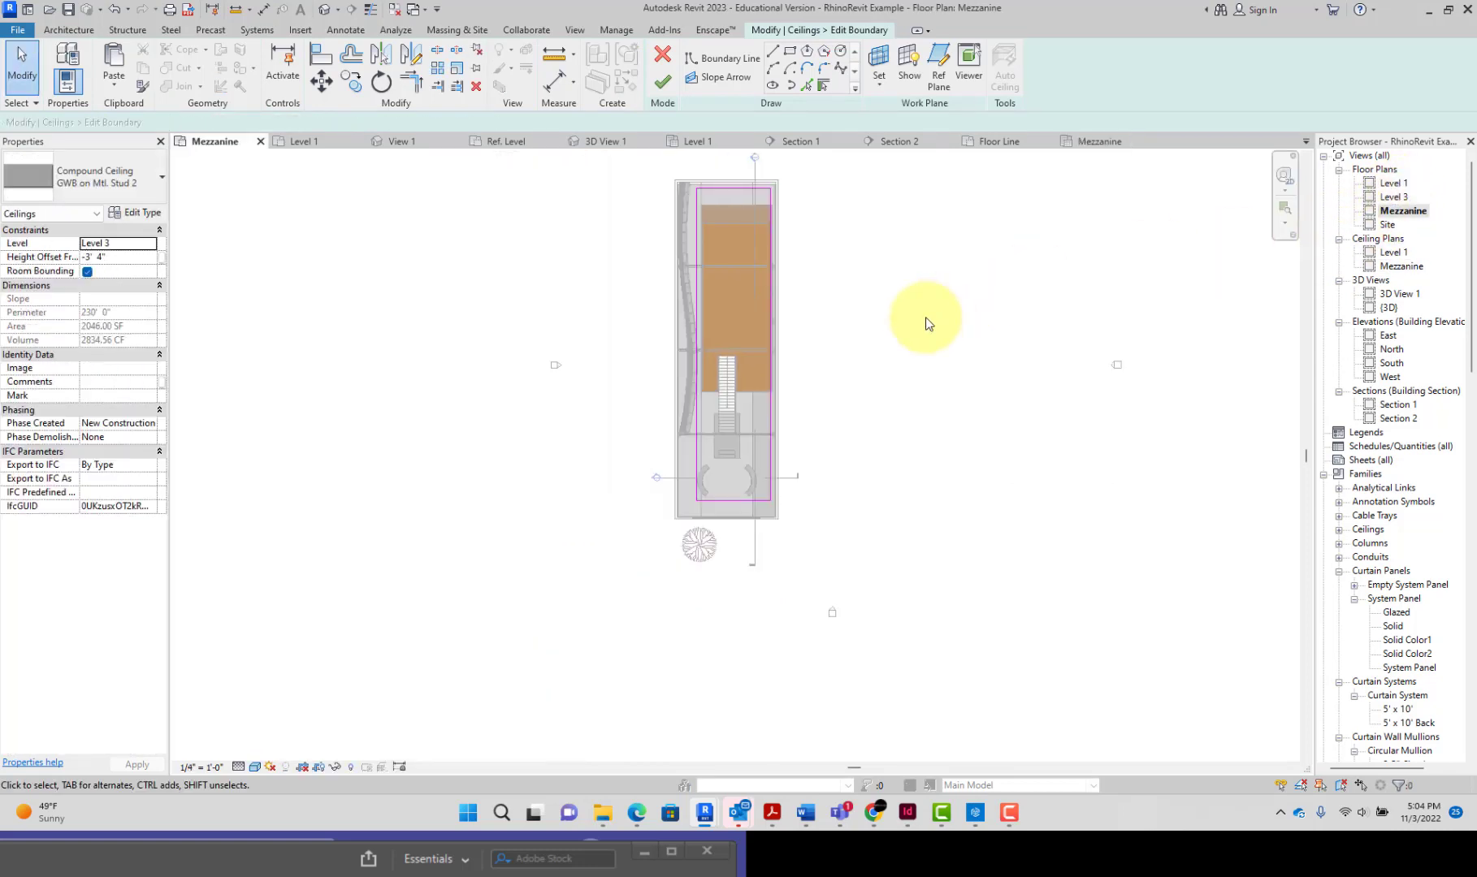
left_click(660, 56)
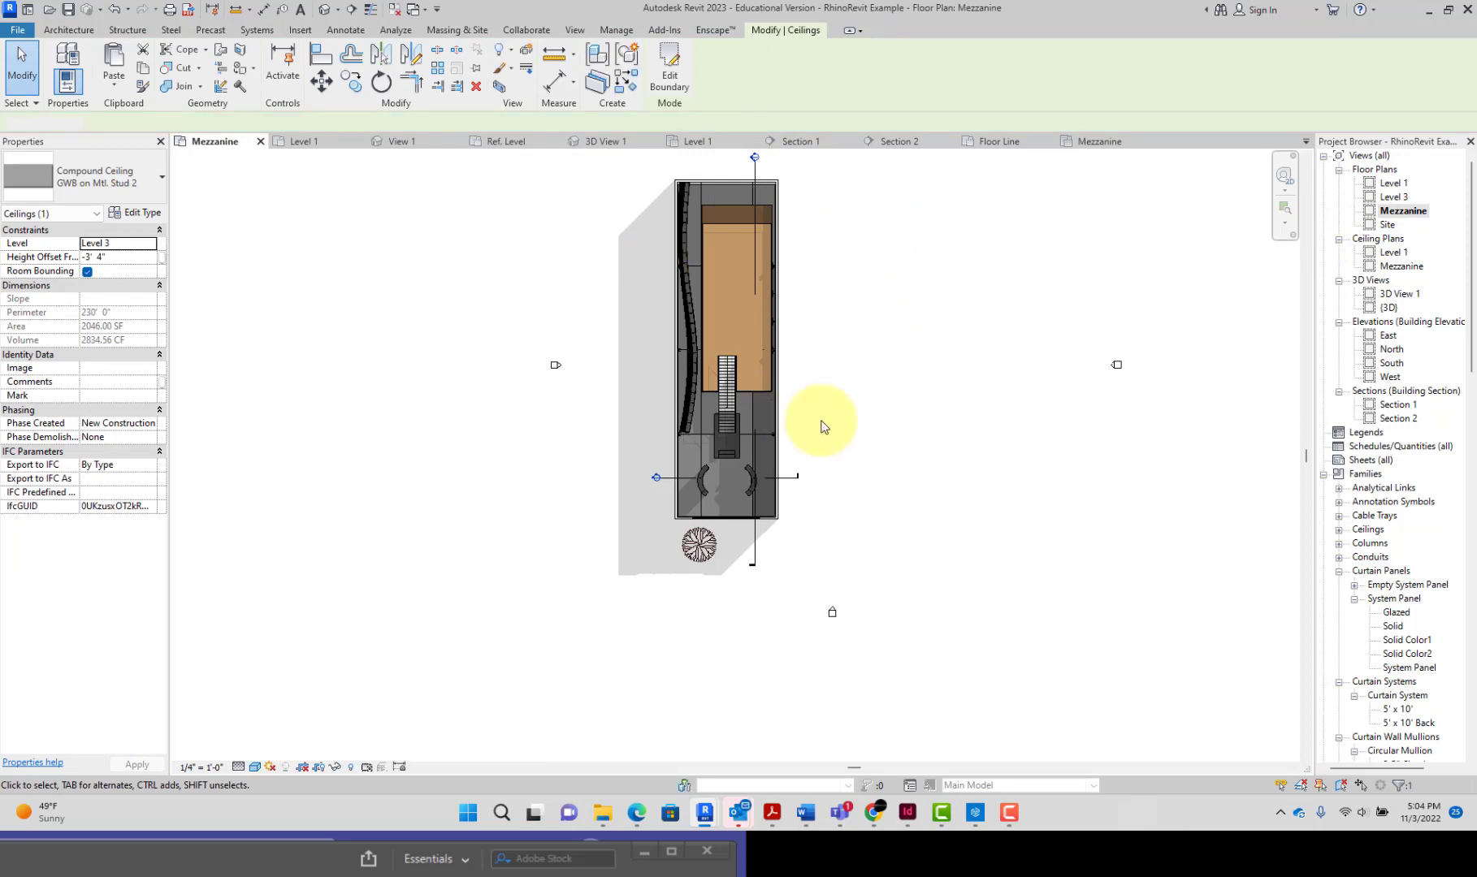
key("Escape")
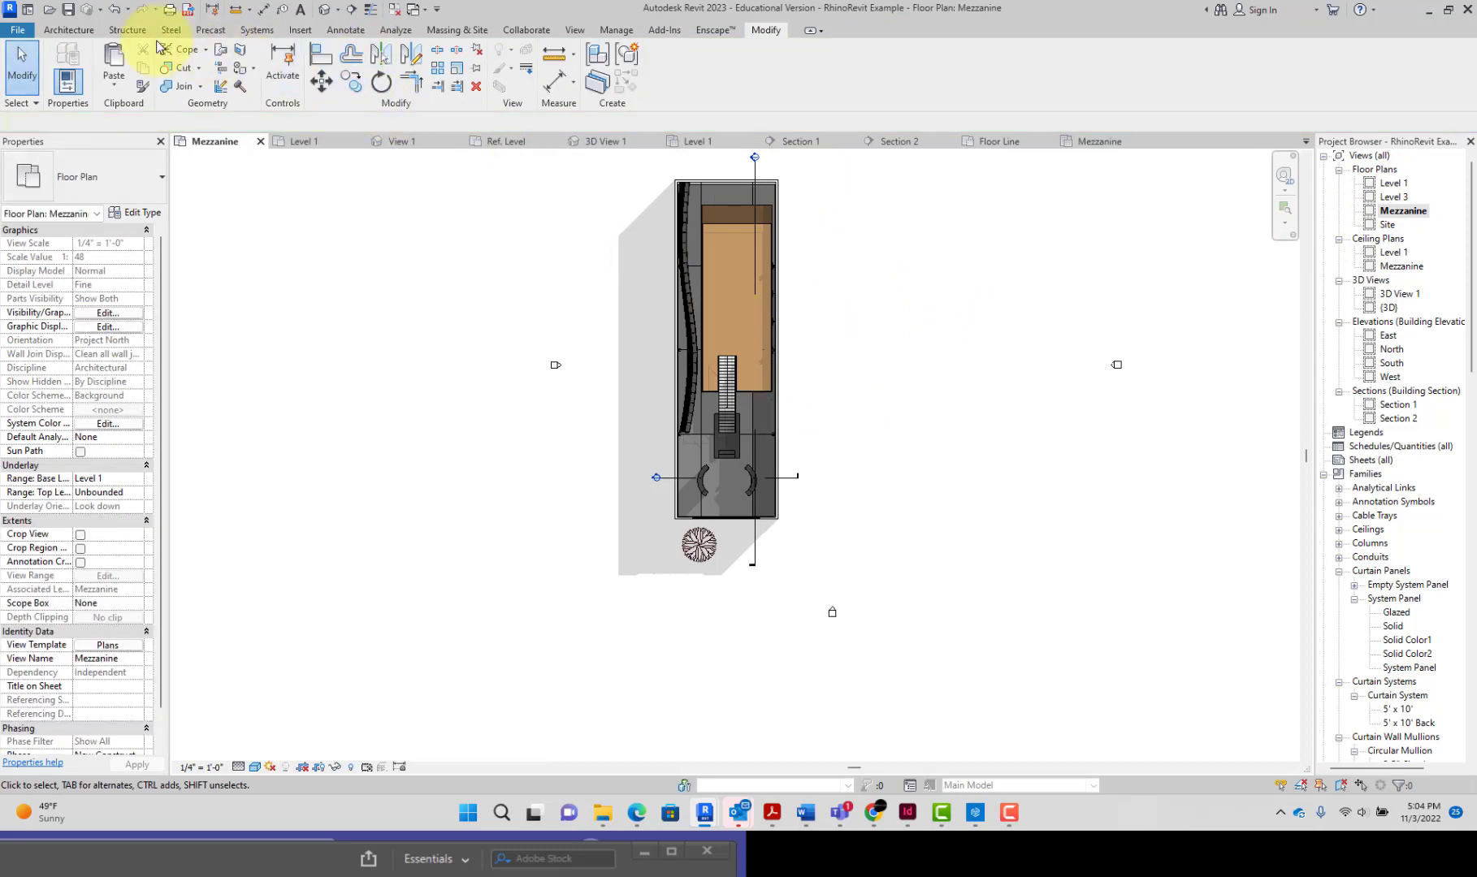
Paste the copied ceiling outline aligned to the current view in the Mezzanine floor plan, inspect the lines and undo the paste
left_click(104, 85)
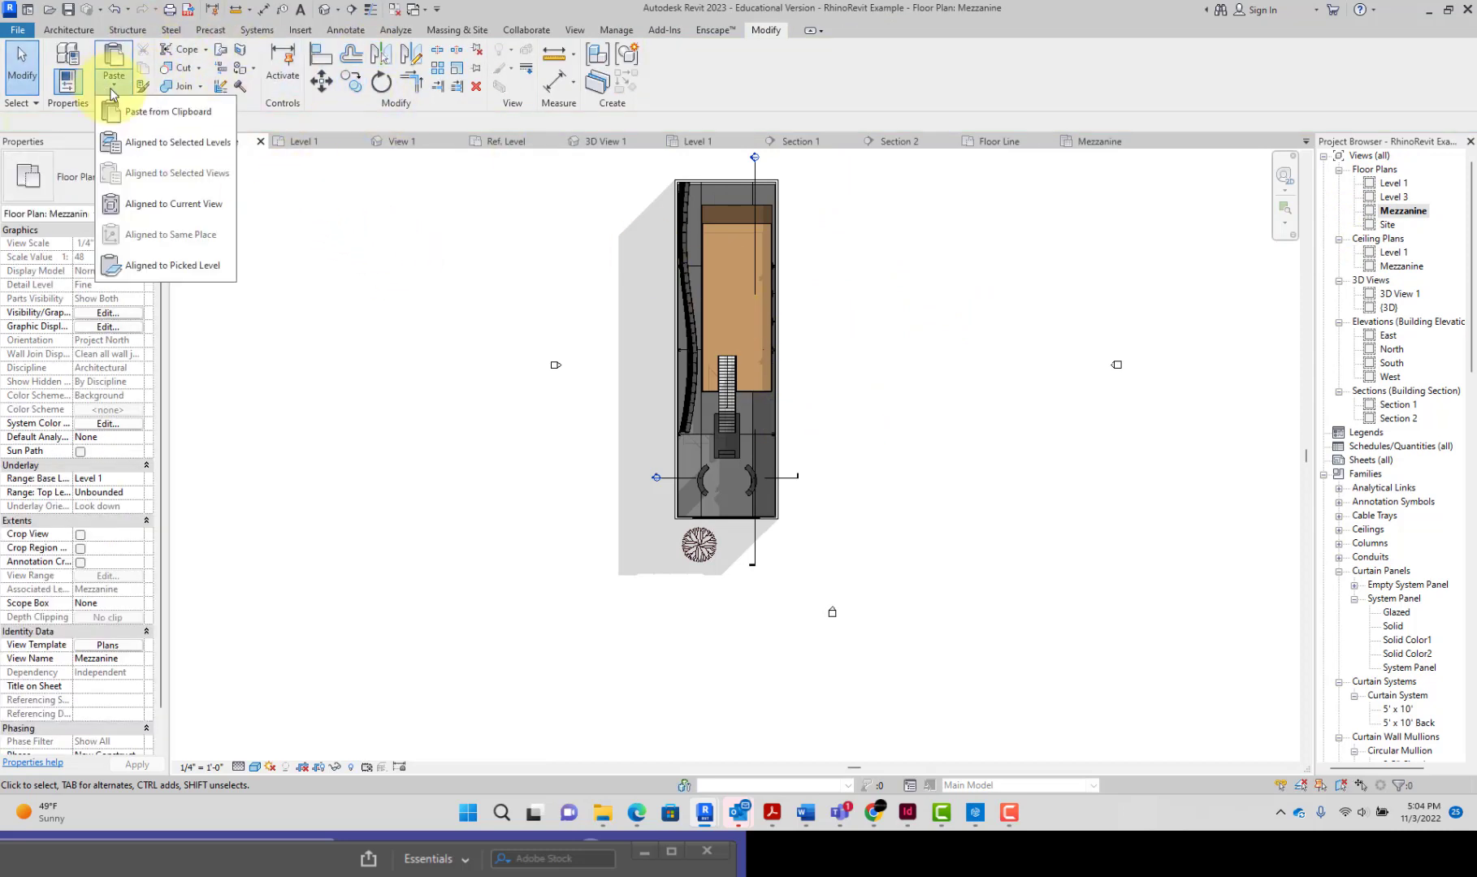
left_click(169, 205)
left_click(1444, 633)
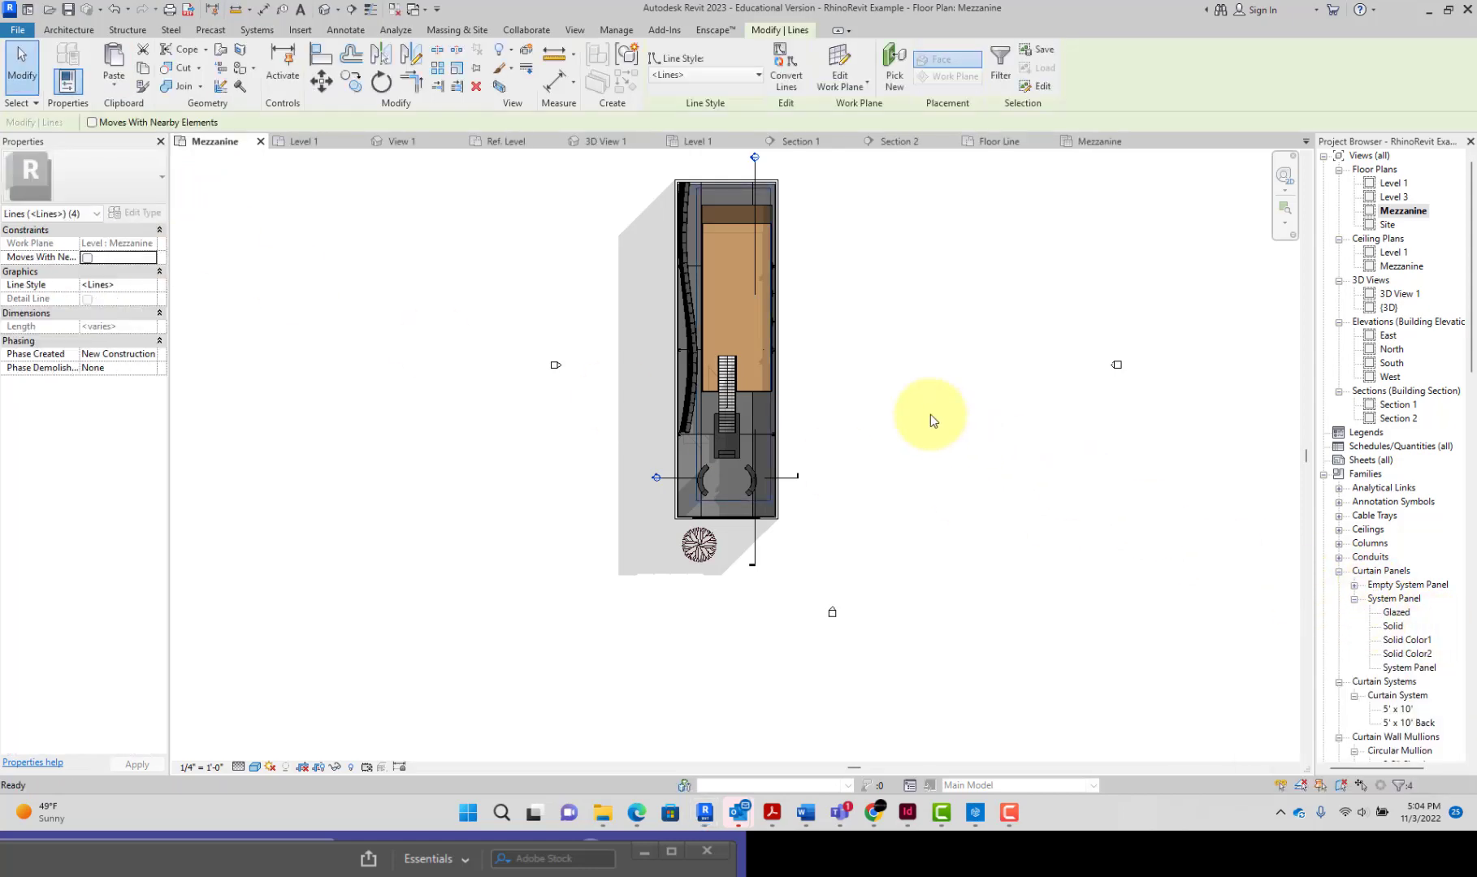
scroll(834, 421, "up", 3)
left_click(841, 412)
scroll(822, 427, "up", 3)
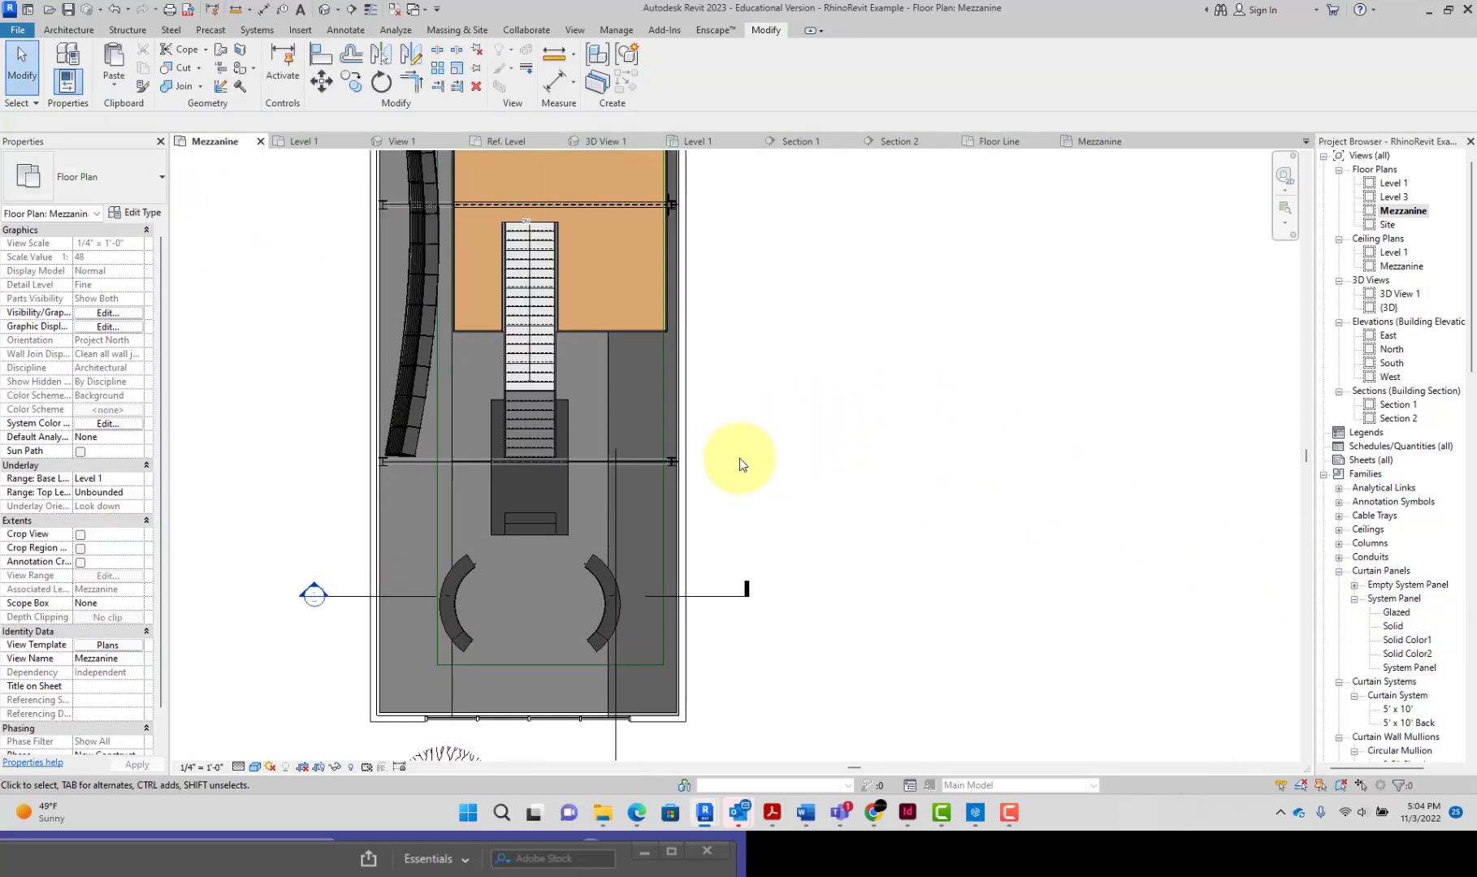
scroll(650, 617, "down", 2)
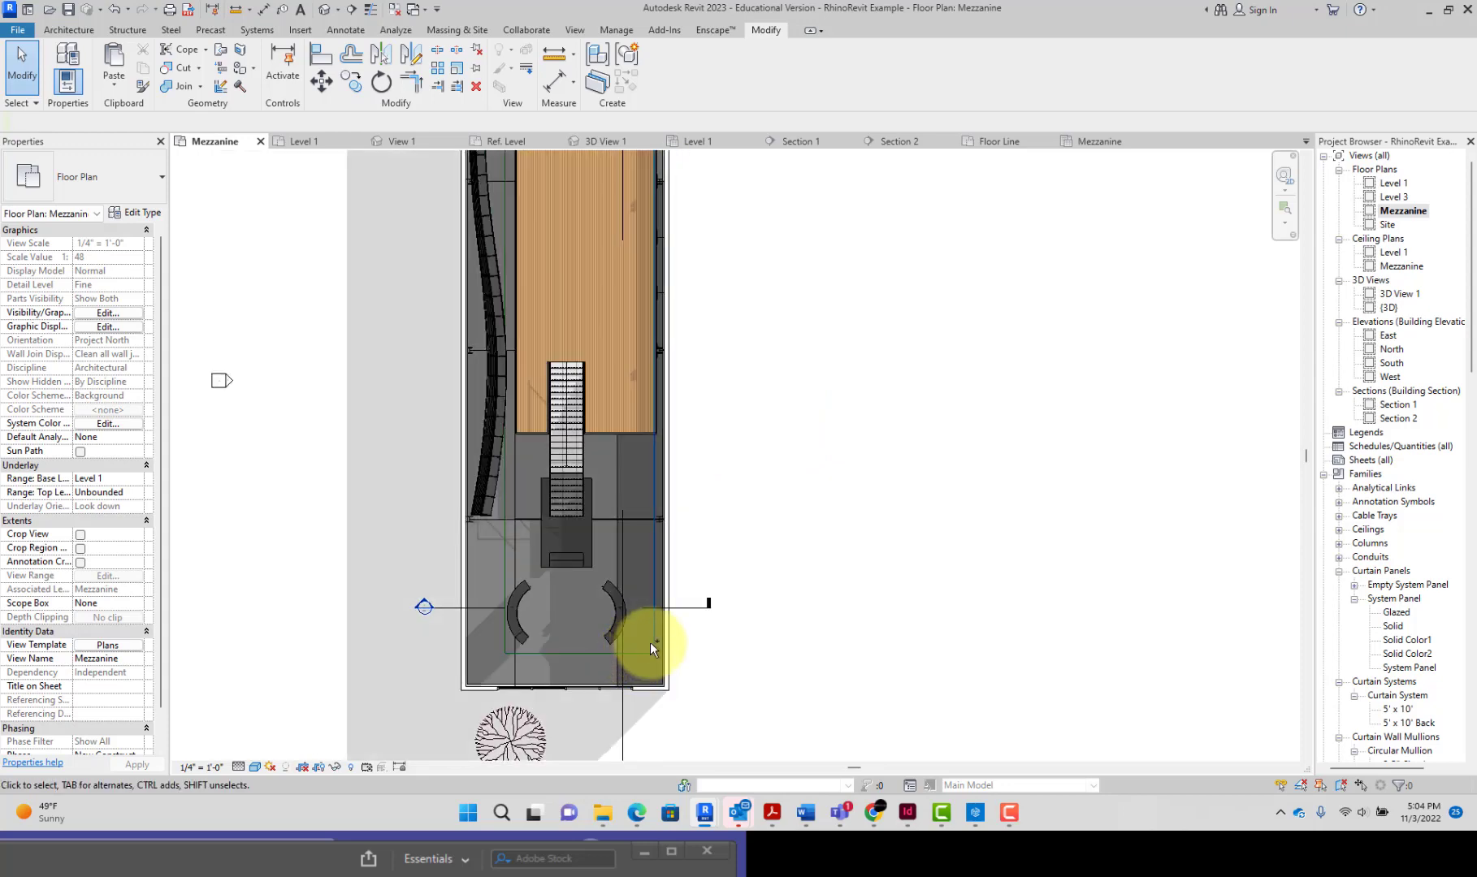
scroll(650, 642, "down", 2)
scroll(719, 410, "up", 1)
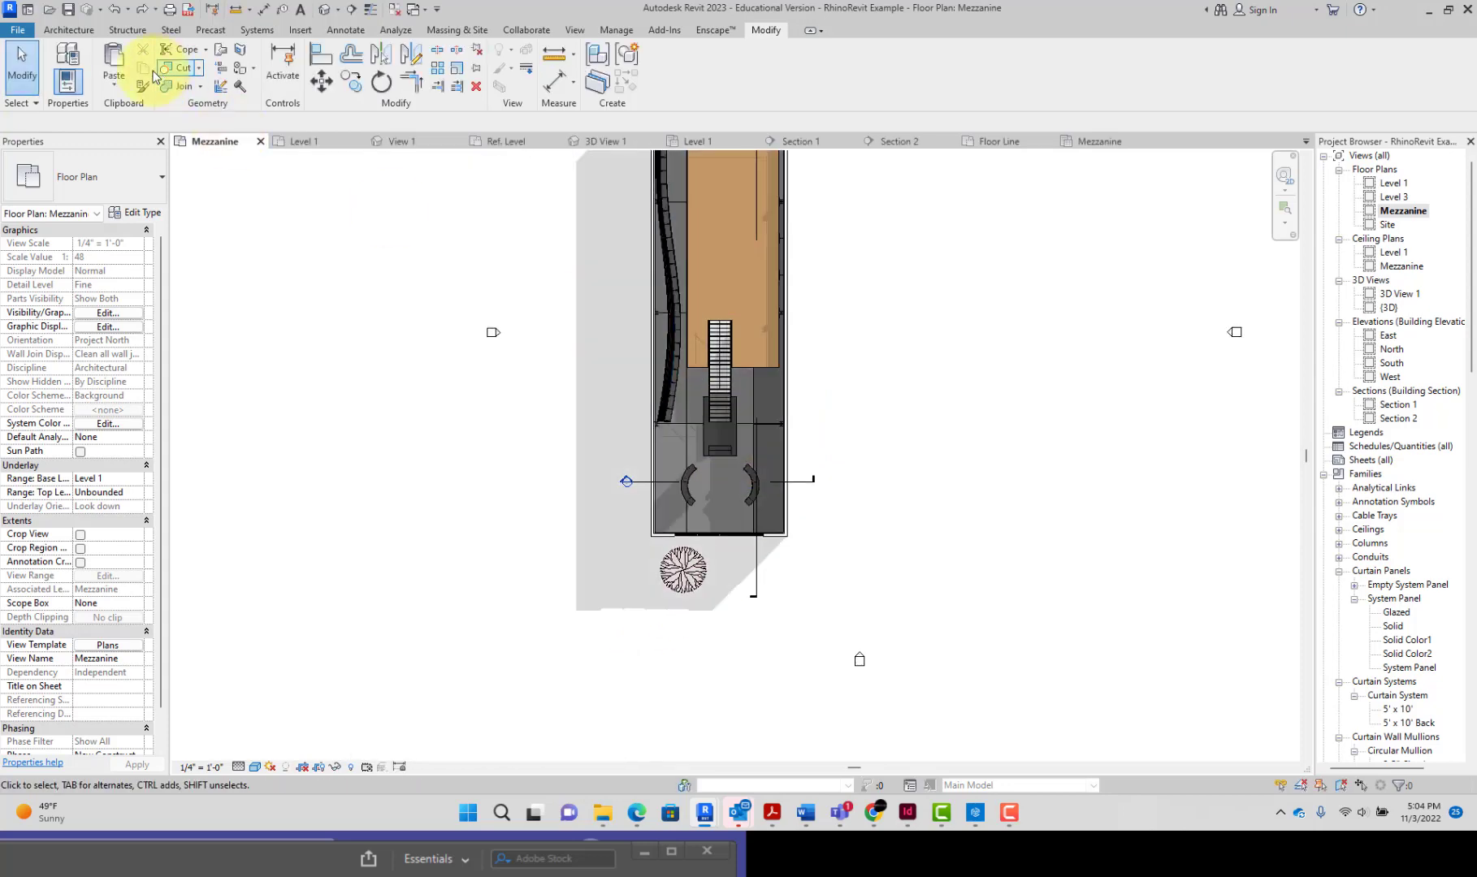
Paste the four ceiling outline lines aligned to the current Mezzanine floor plan and set their line style to <Overhead>
left_click(114, 82)
left_click(170, 206)
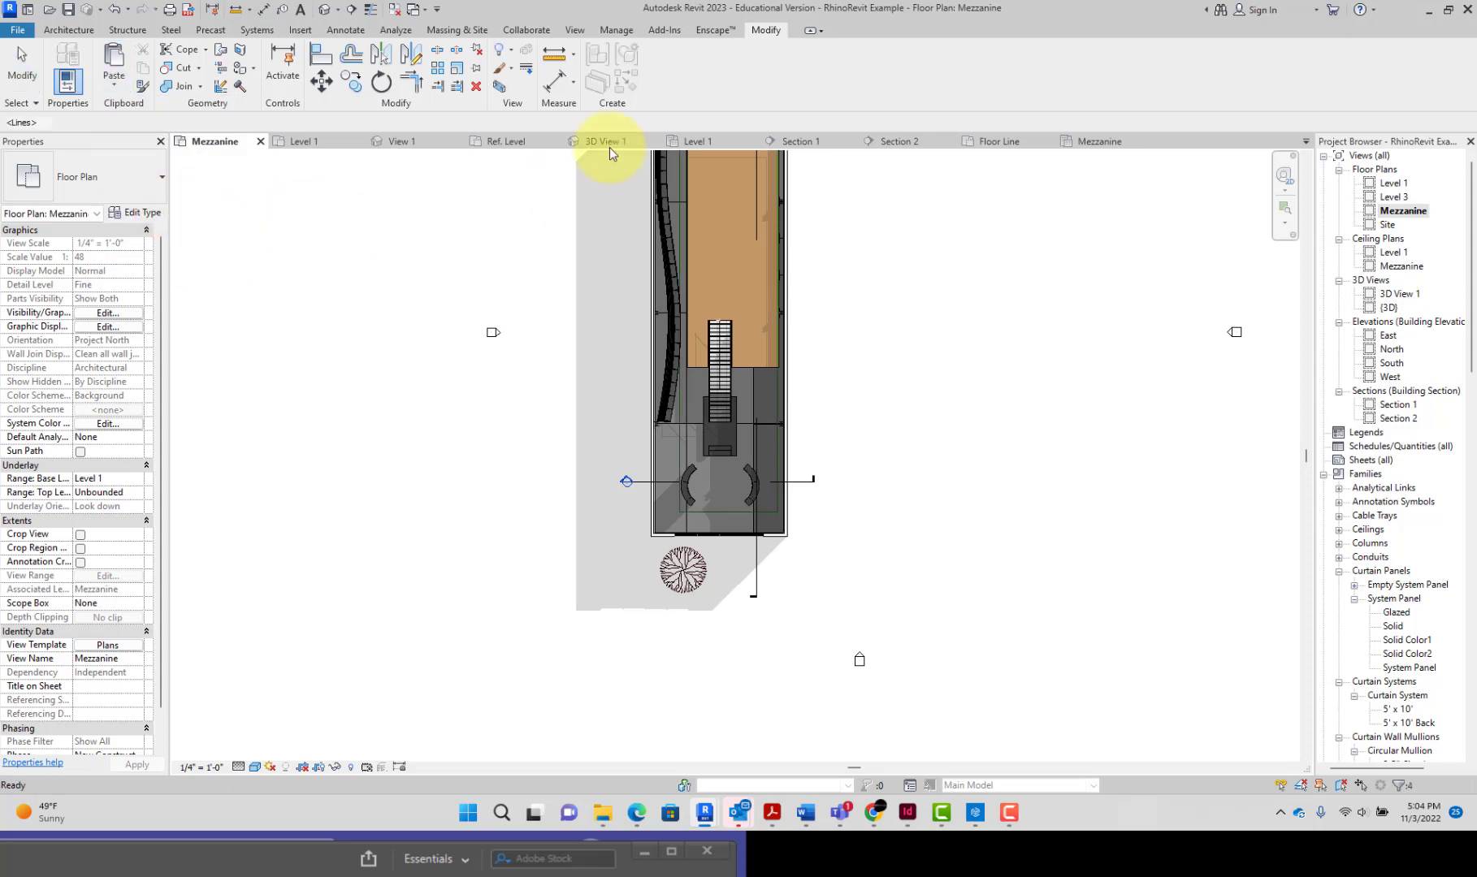
left_click(723, 81)
left_click(729, 80)
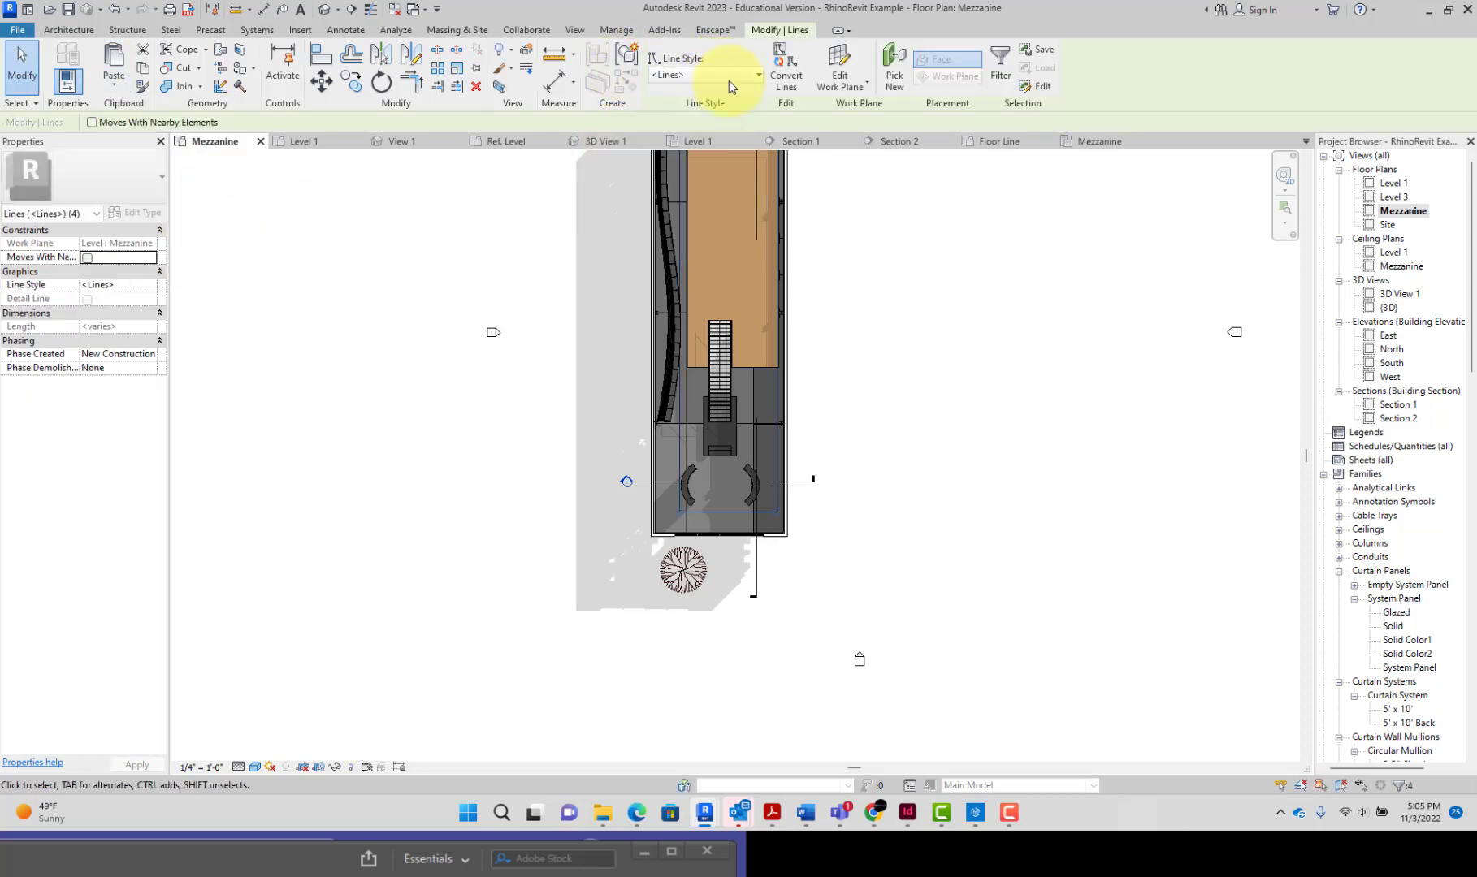
left_click(729, 78)
left_click(726, 207)
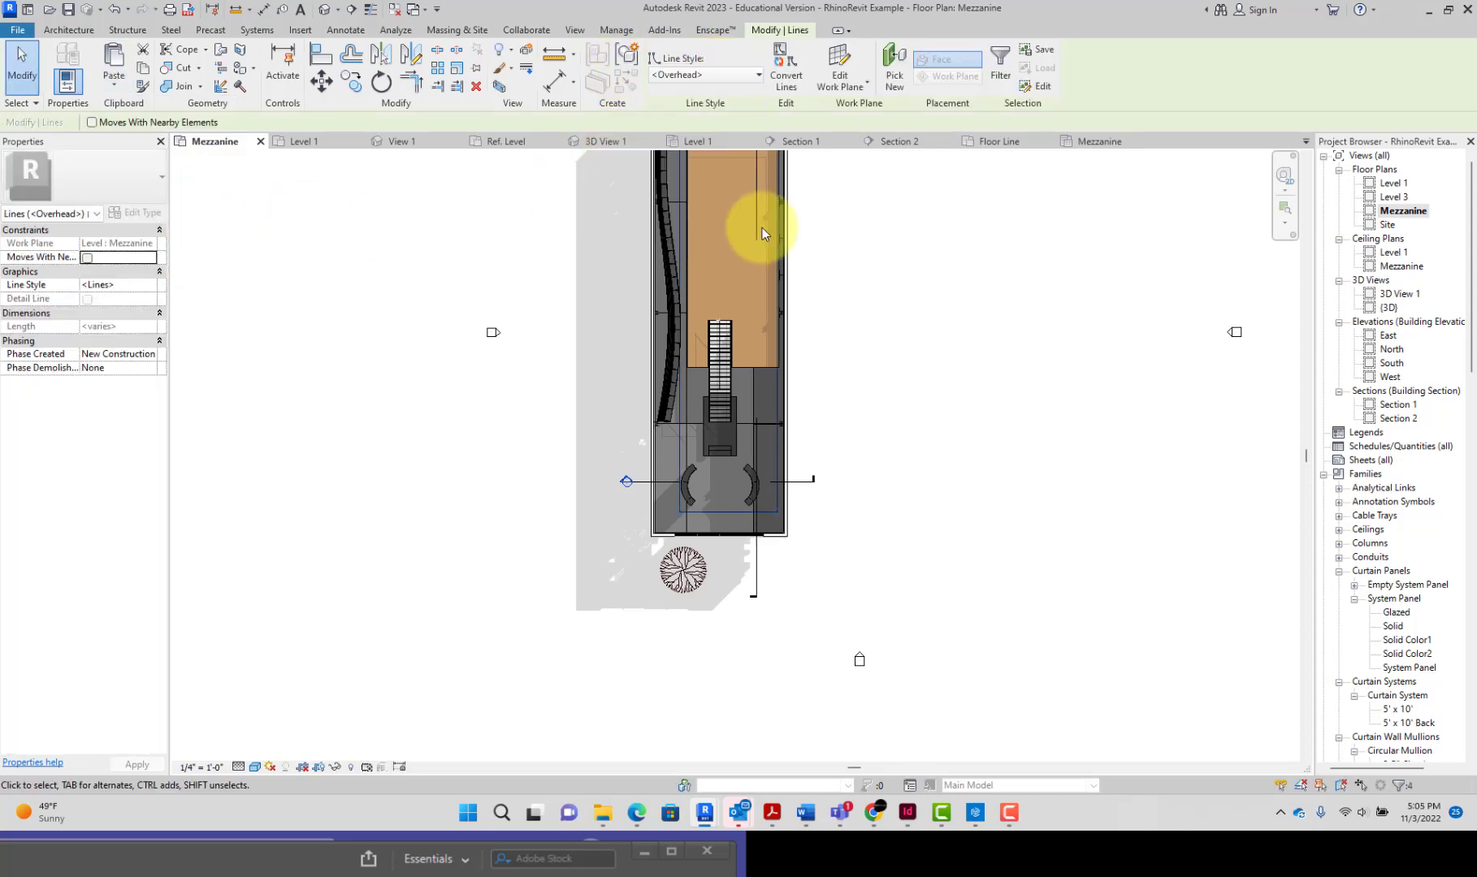
Move the east overhead ceiling line in the Mezzanine floor plan so it lines up with the wood floor's east edge
left_click(884, 310)
scroll(866, 347, "up", 3)
scroll(866, 348, "up", 2)
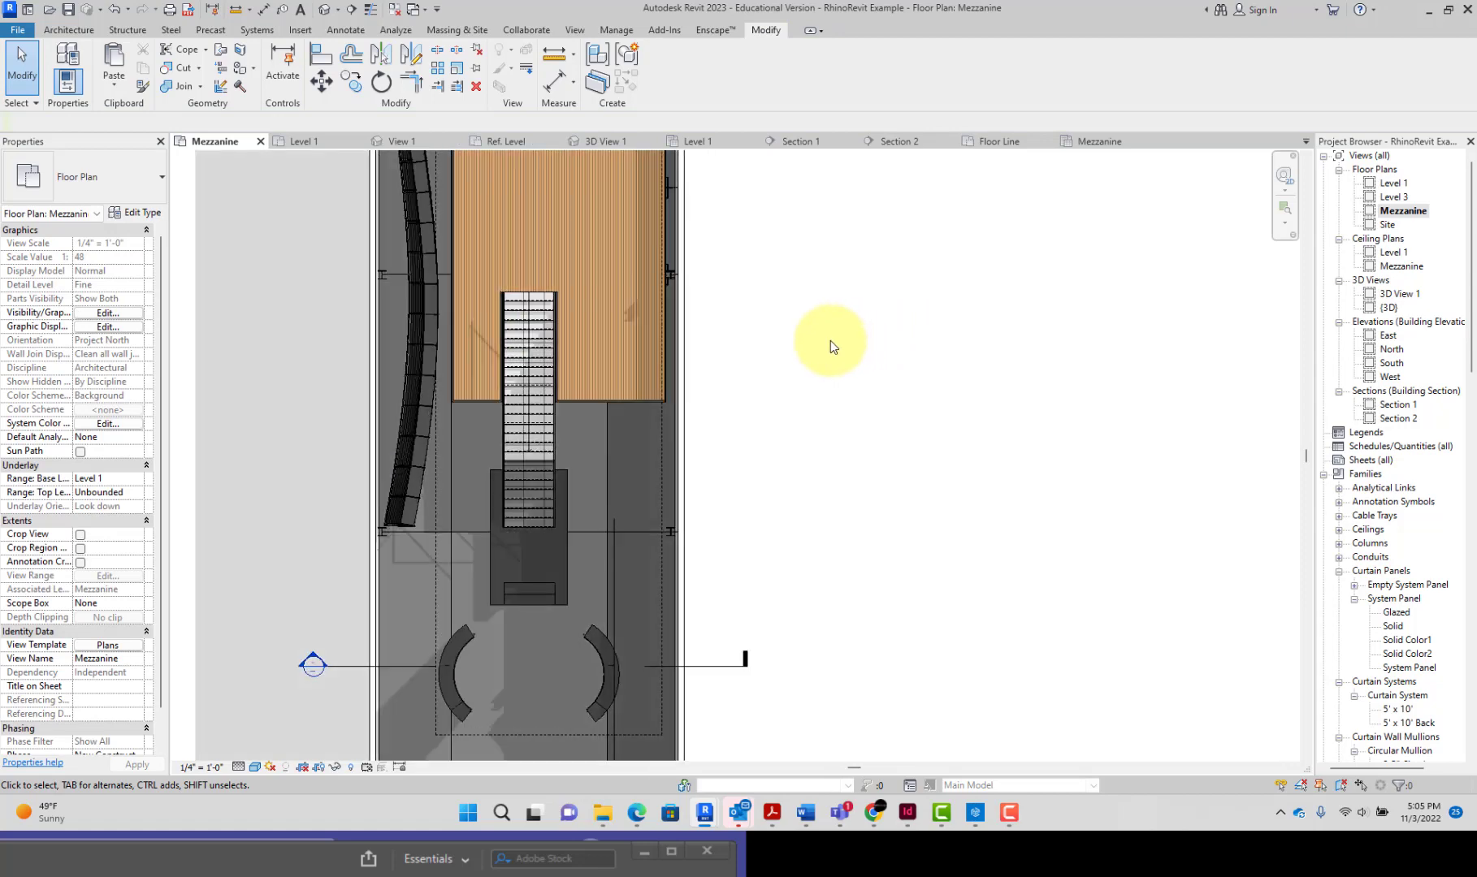
scroll(831, 340, "up", 2)
scroll(753, 333, "up", 2)
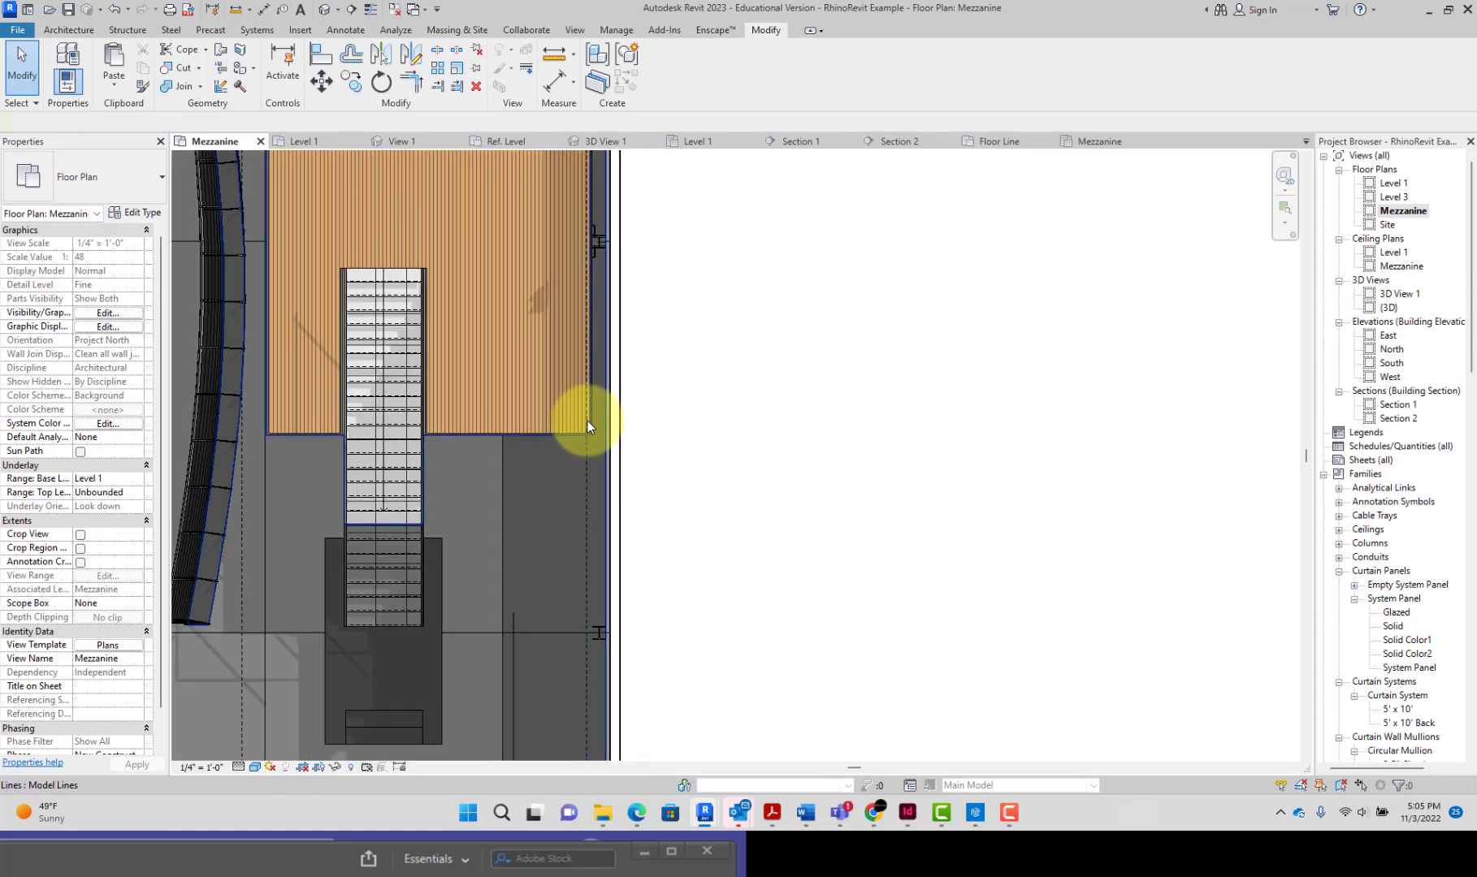
scroll(598, 420, "down", 1)
scroll(598, 422, "down", 1)
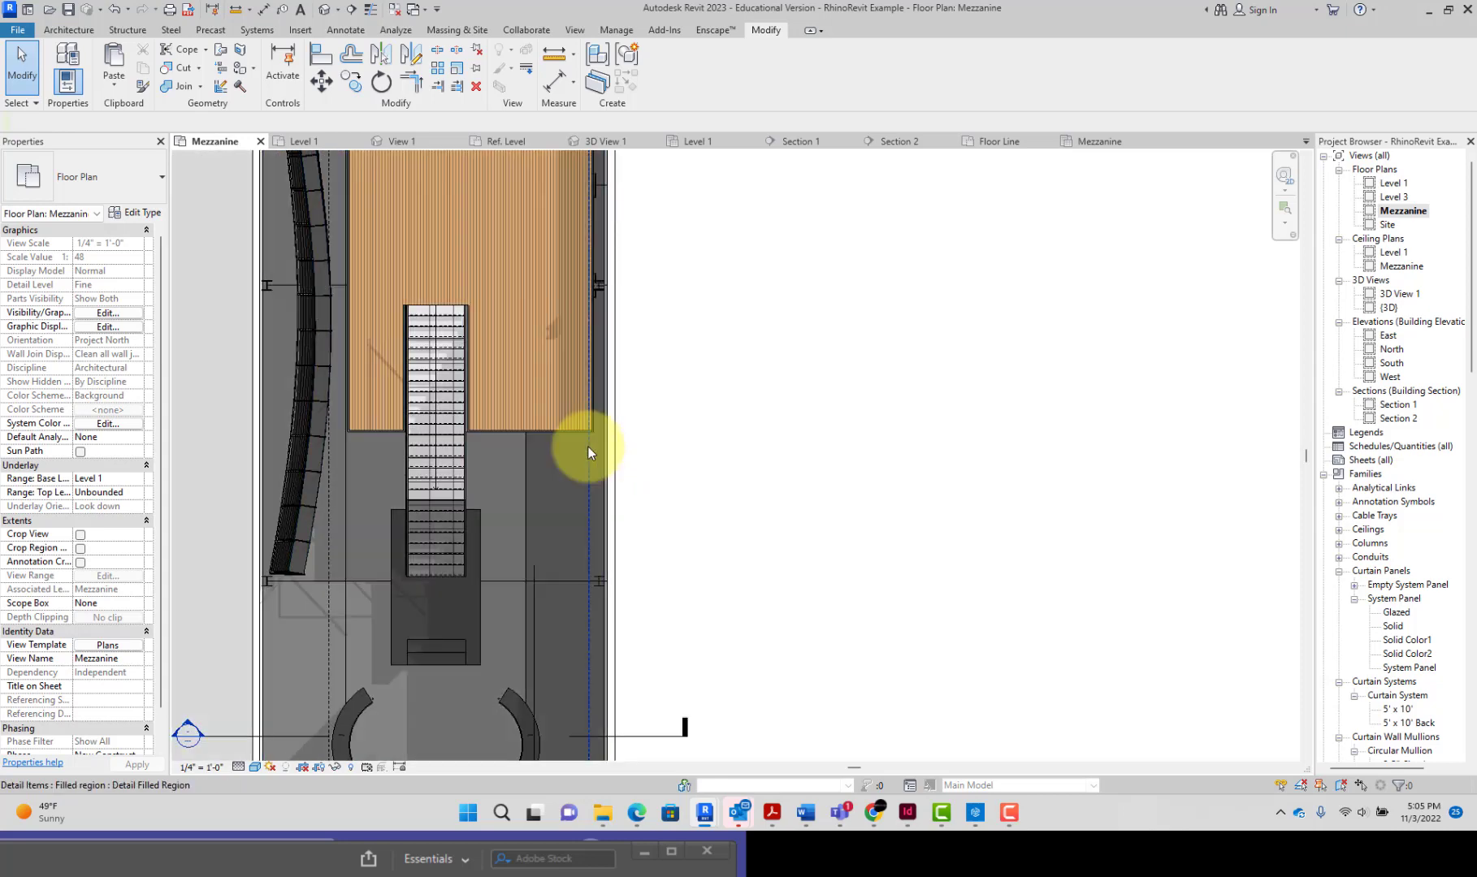
left_click(327, 506)
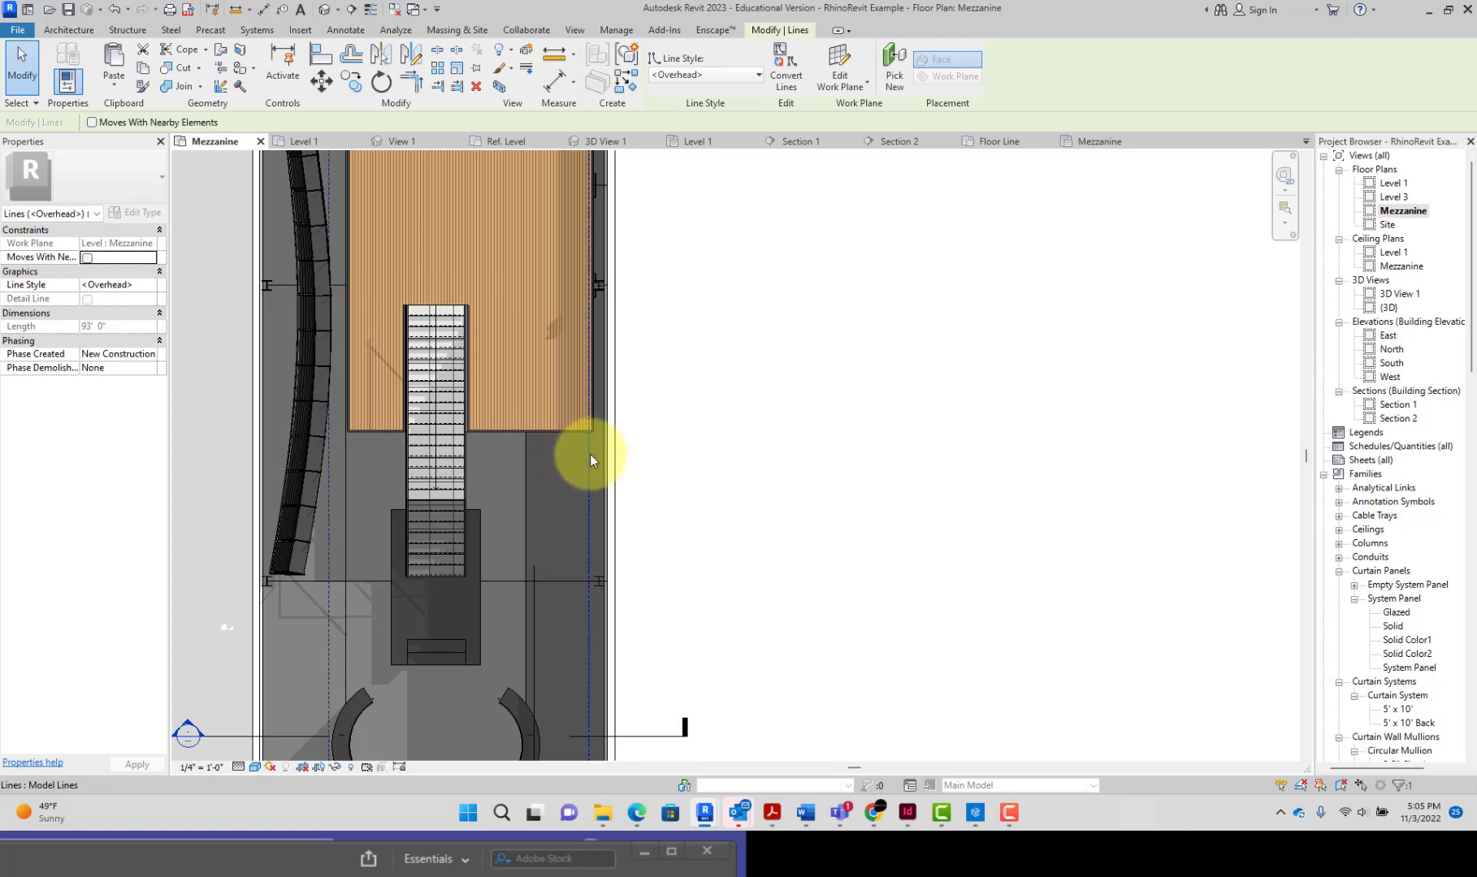
scroll(596, 295, "up", 1)
scroll(596, 294, "up", 2)
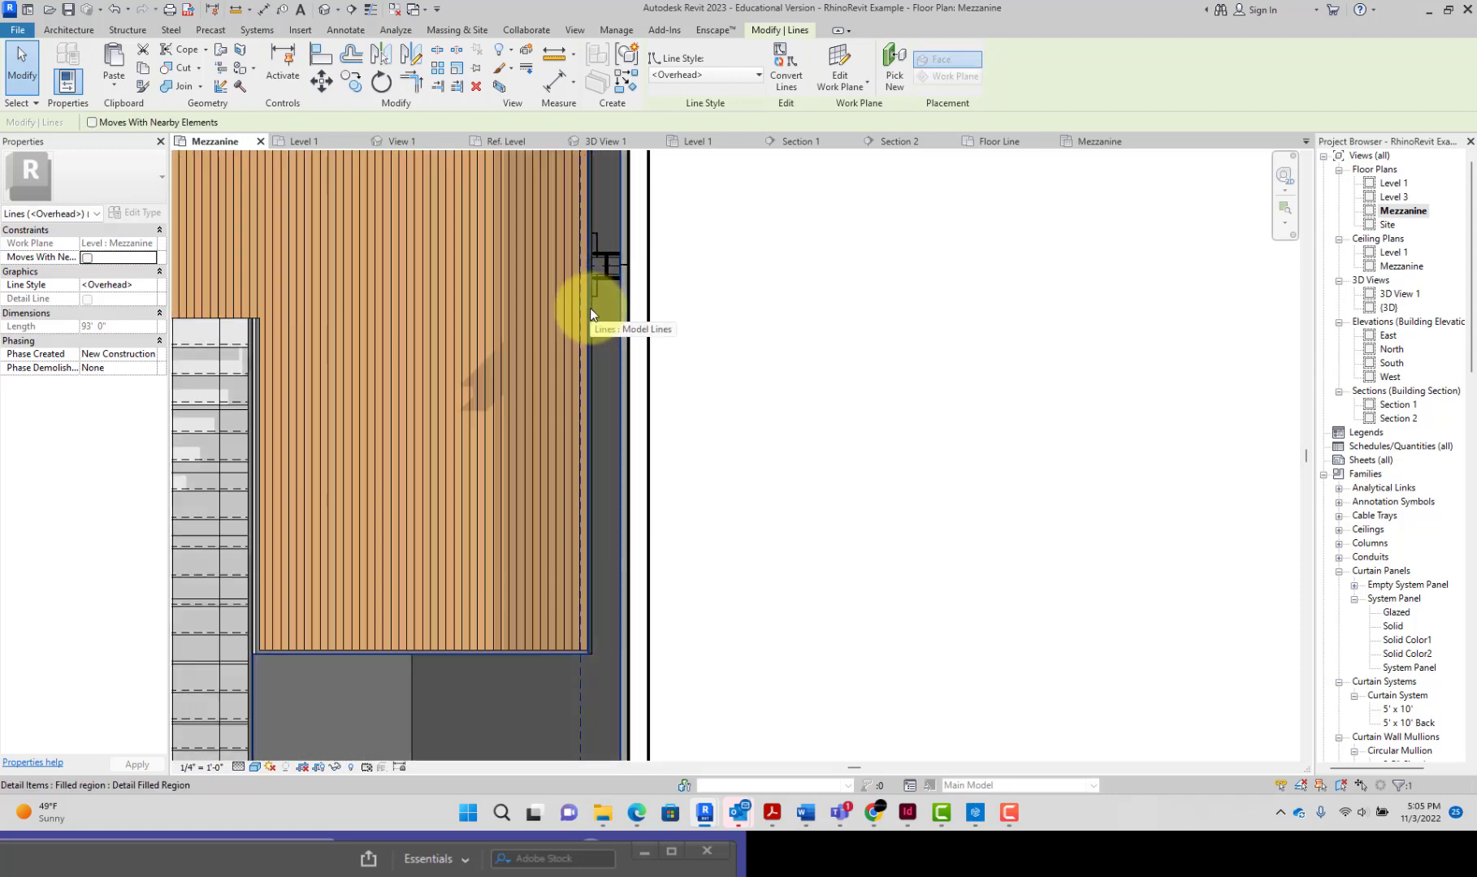
scroll(593, 309, "down", 1)
left_click_drag(585, 605, 593, 602)
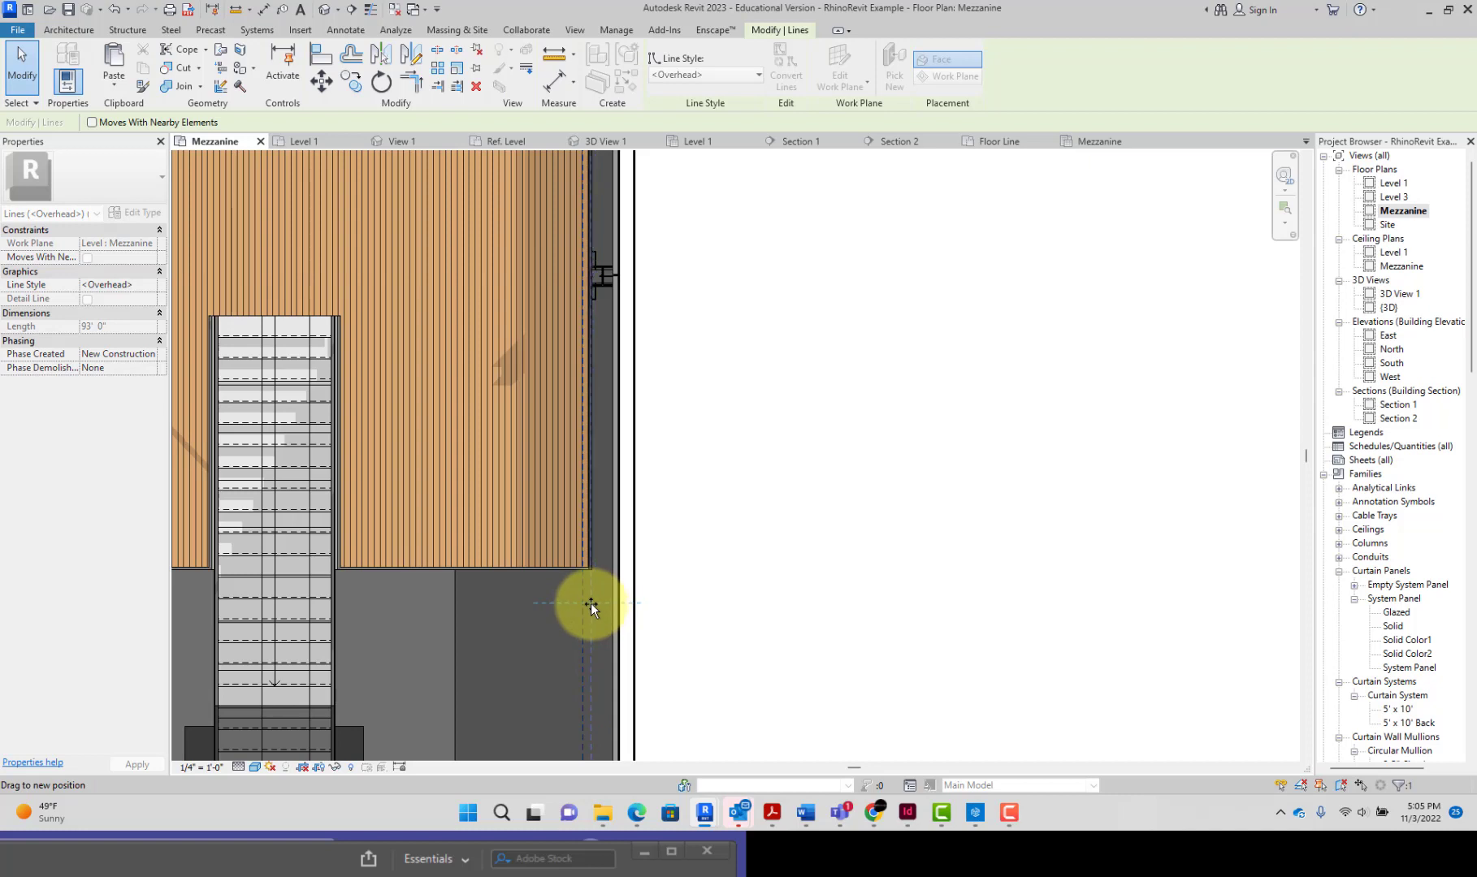
left_click_drag(594, 603, 592, 604)
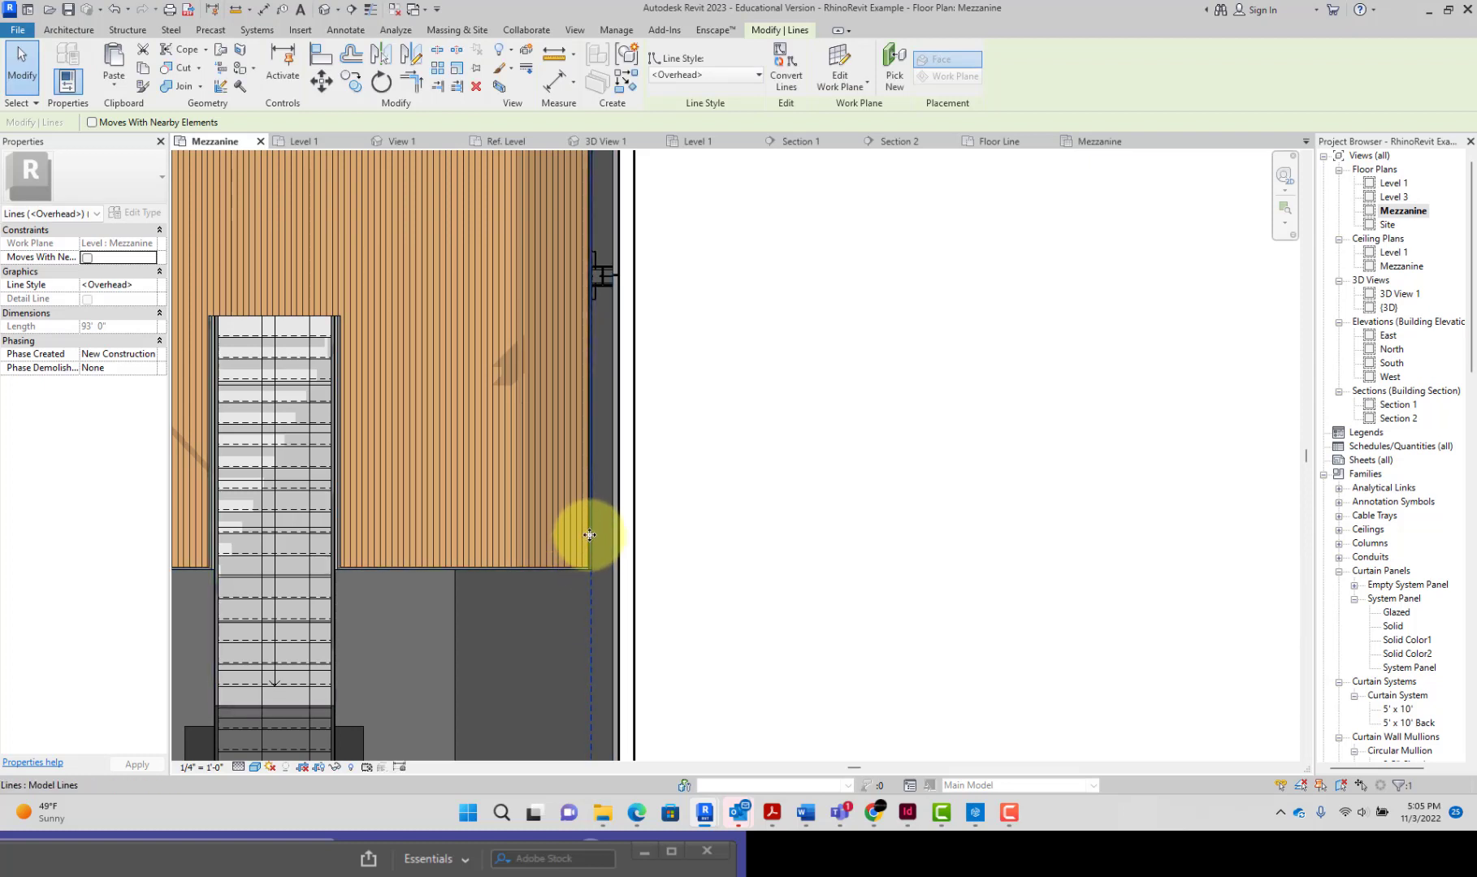
left_click(953, 413)
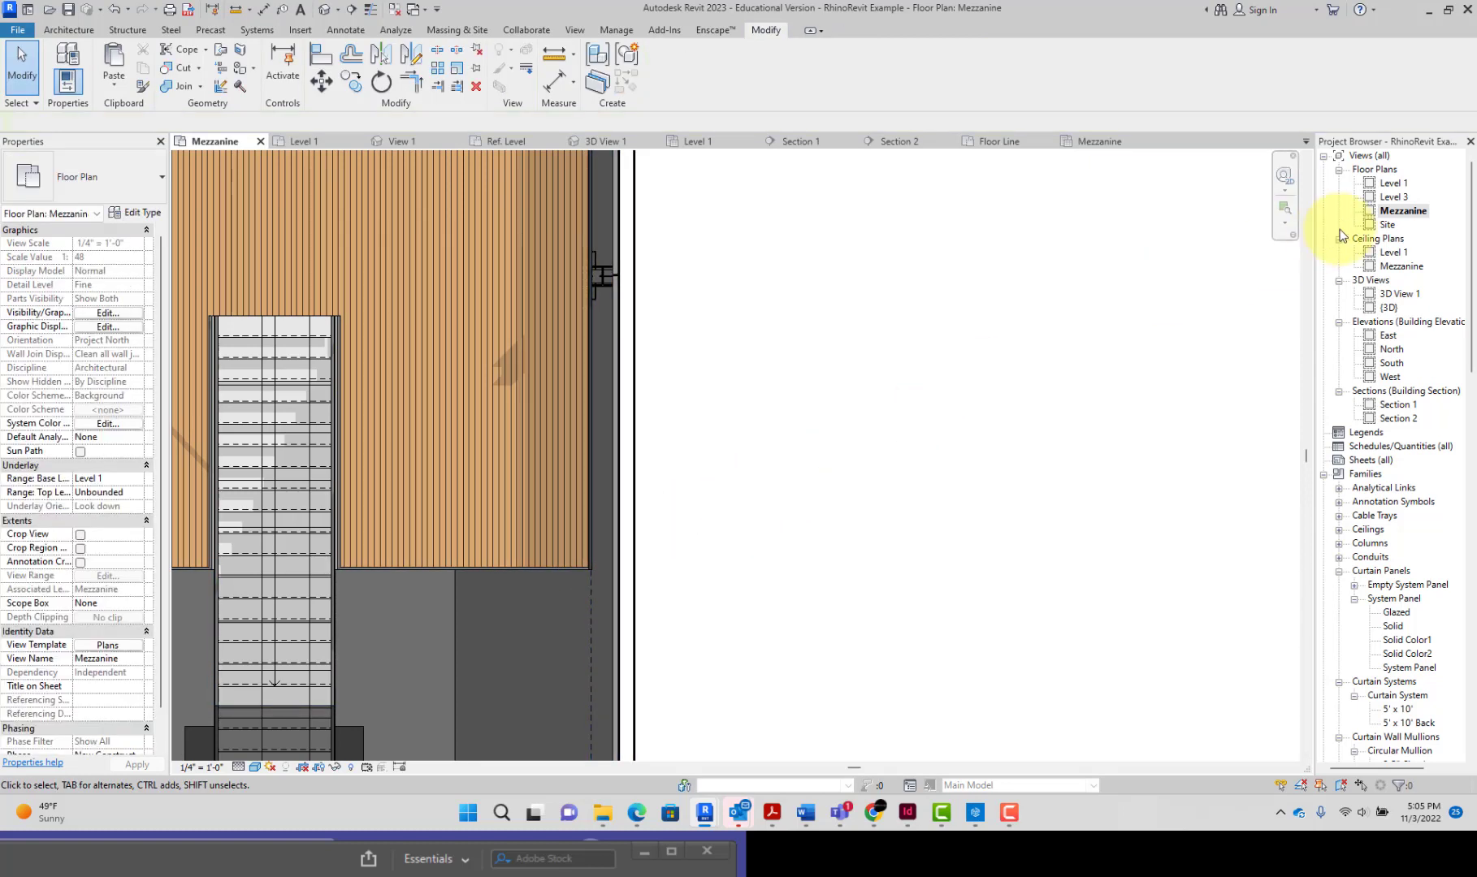
Edit the ceiling boundary in the Mezzanine ceiling plan, moving its east edge to the inner face of the steel columns, and finish the sketch
left_click(1403, 266)
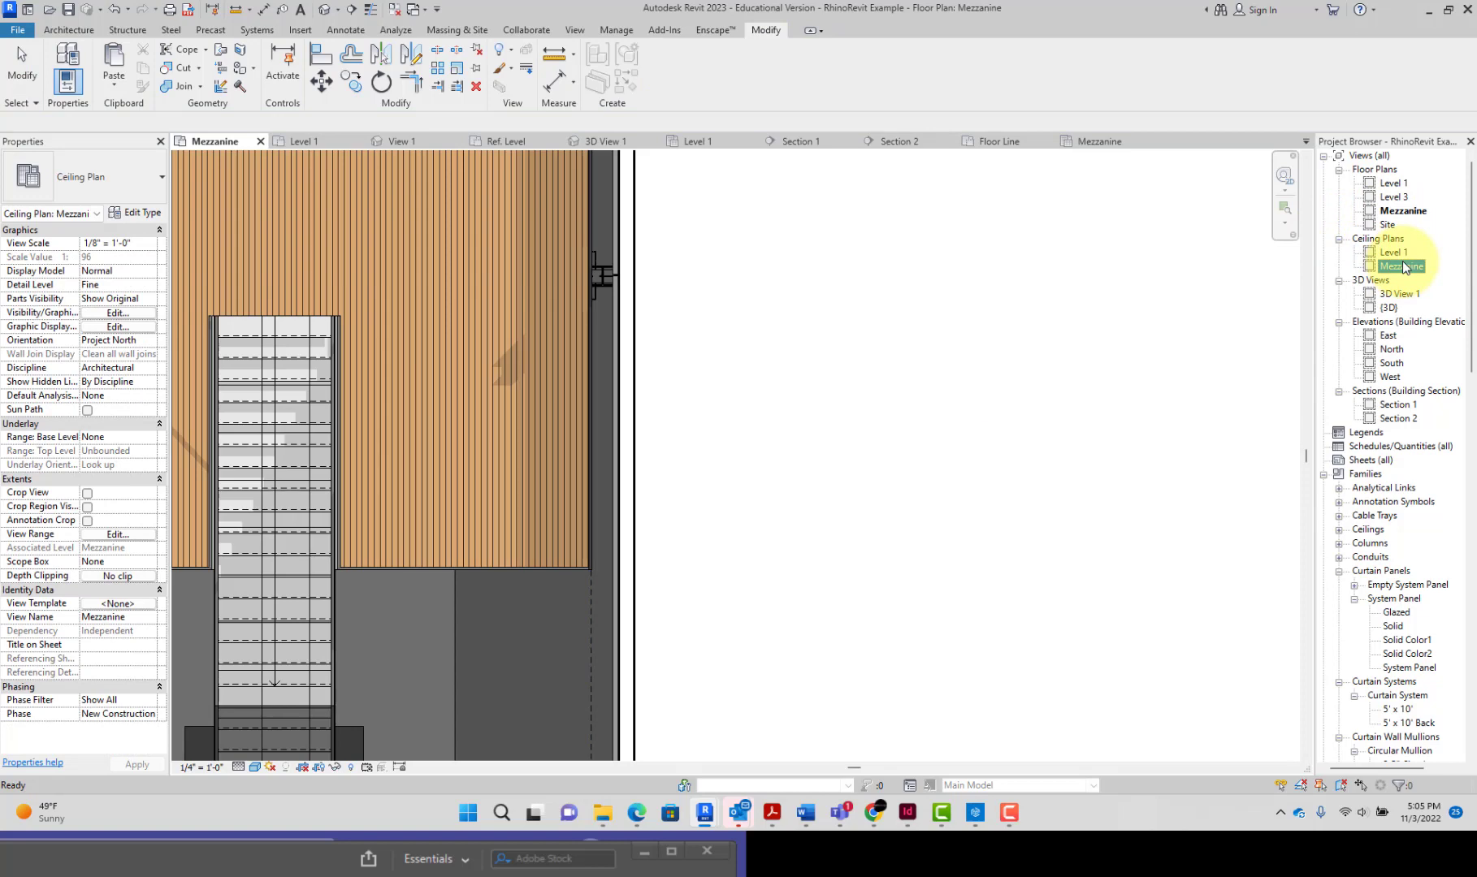
double_click(1403, 266)
scroll(692, 402, "up", 5)
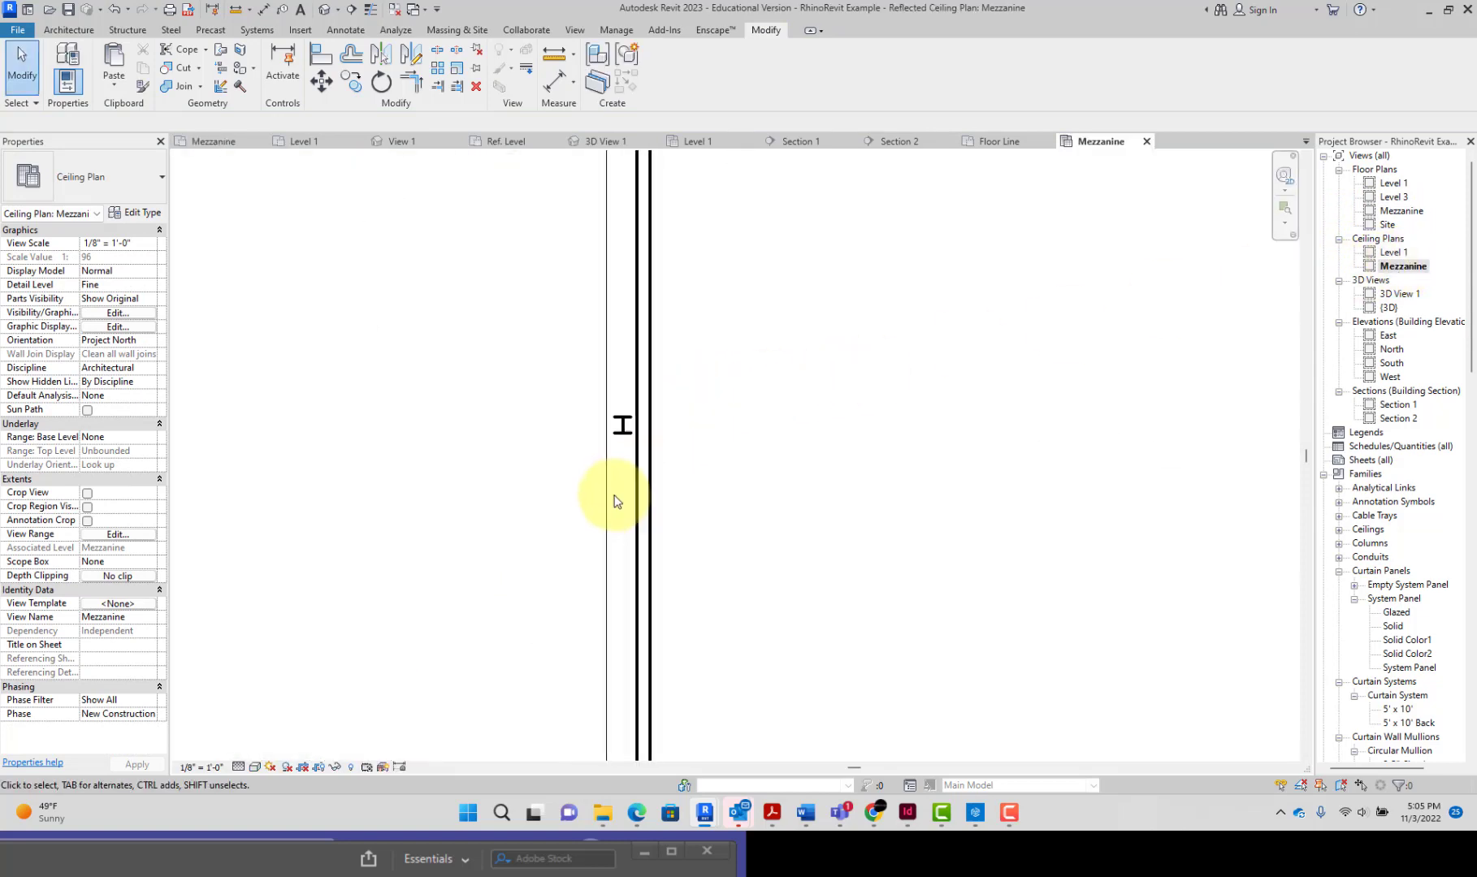
left_click(607, 497)
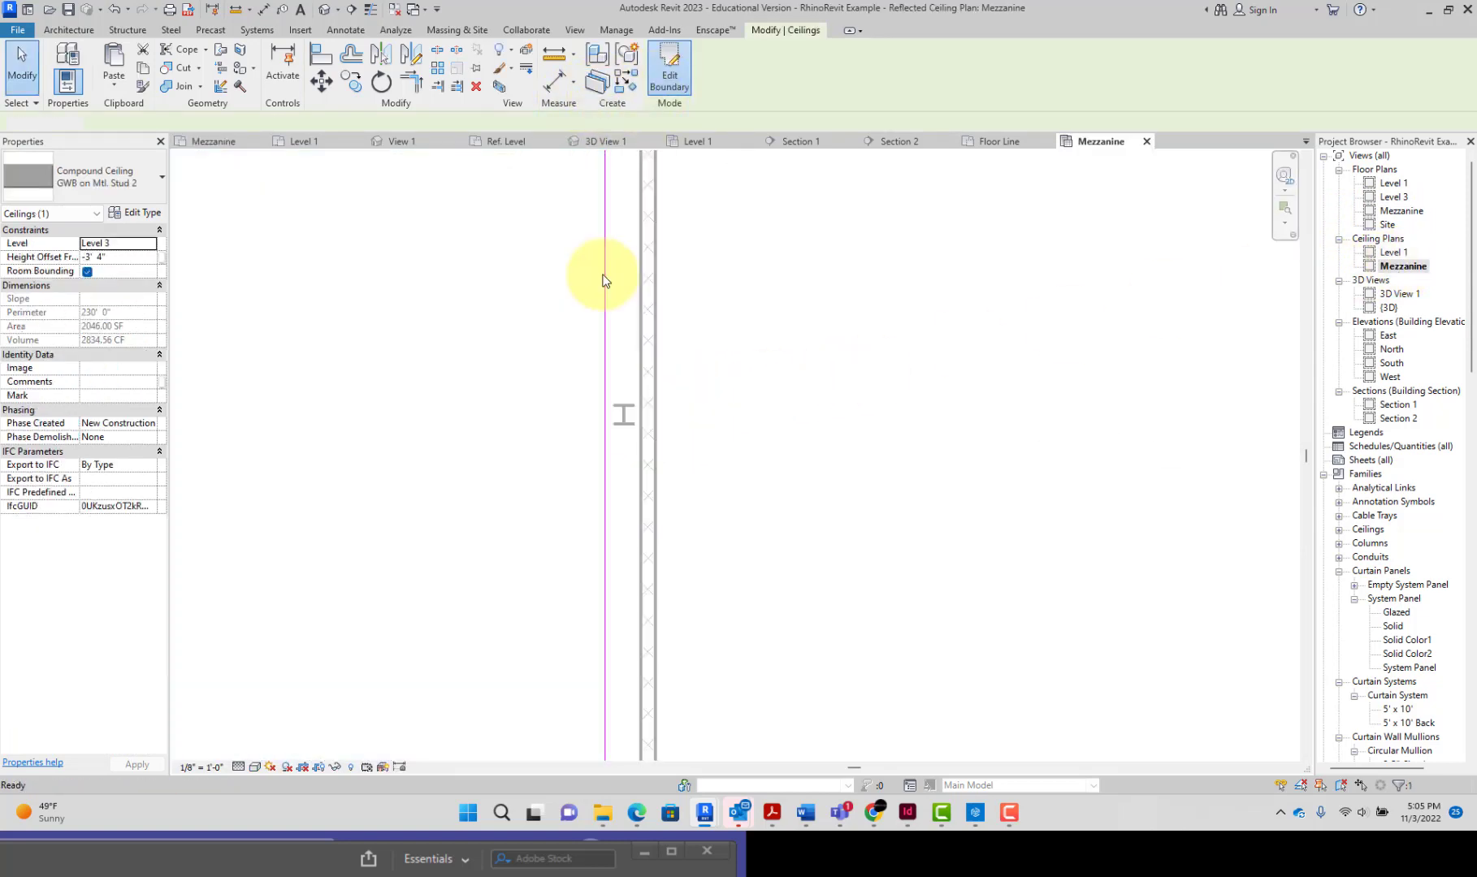
double_click(603, 281)
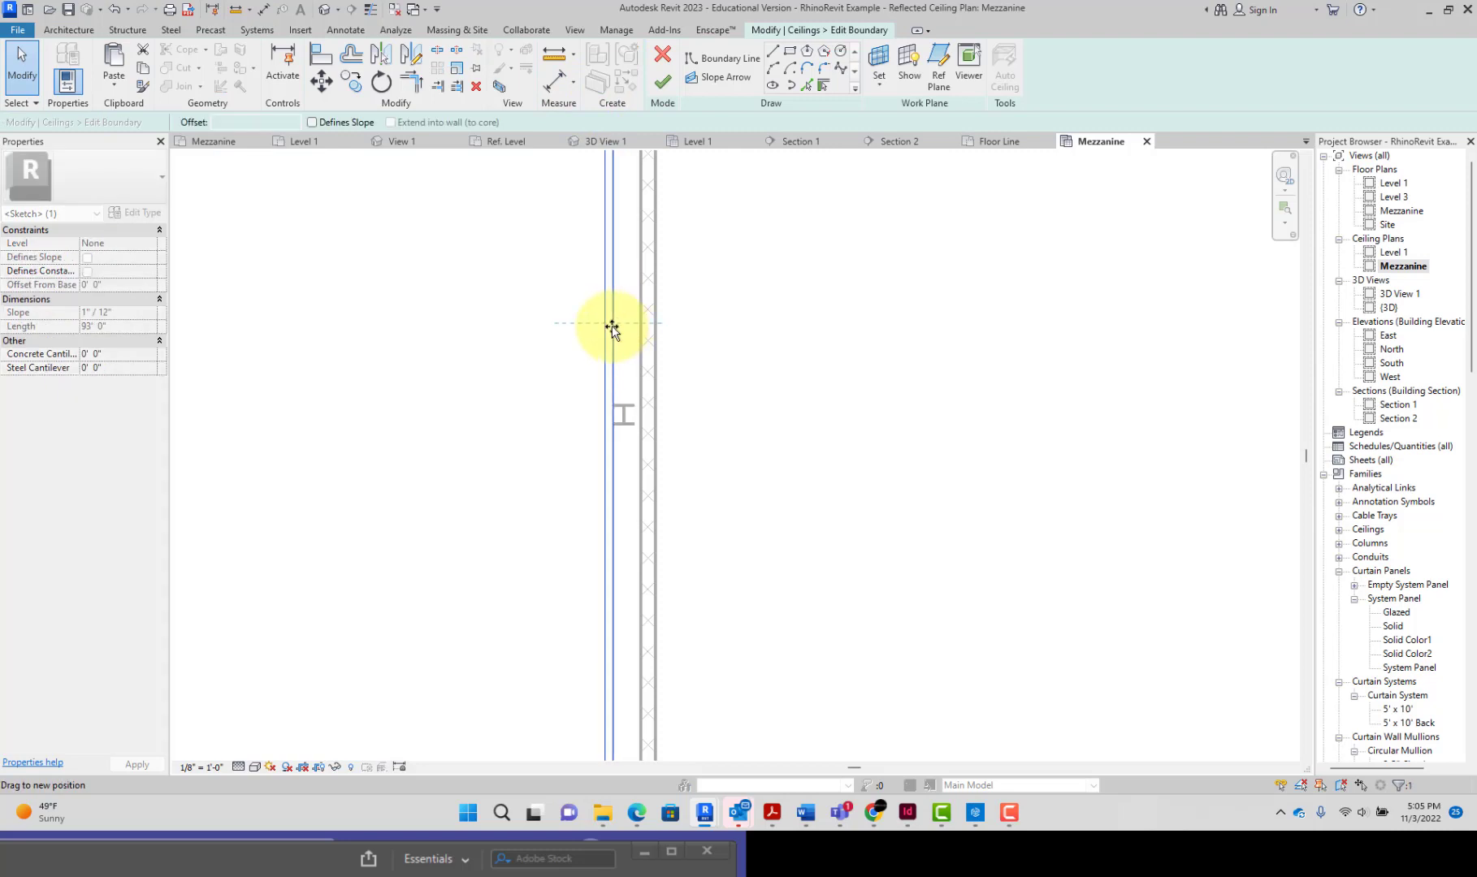
left_click_drag(611, 328, 616, 409)
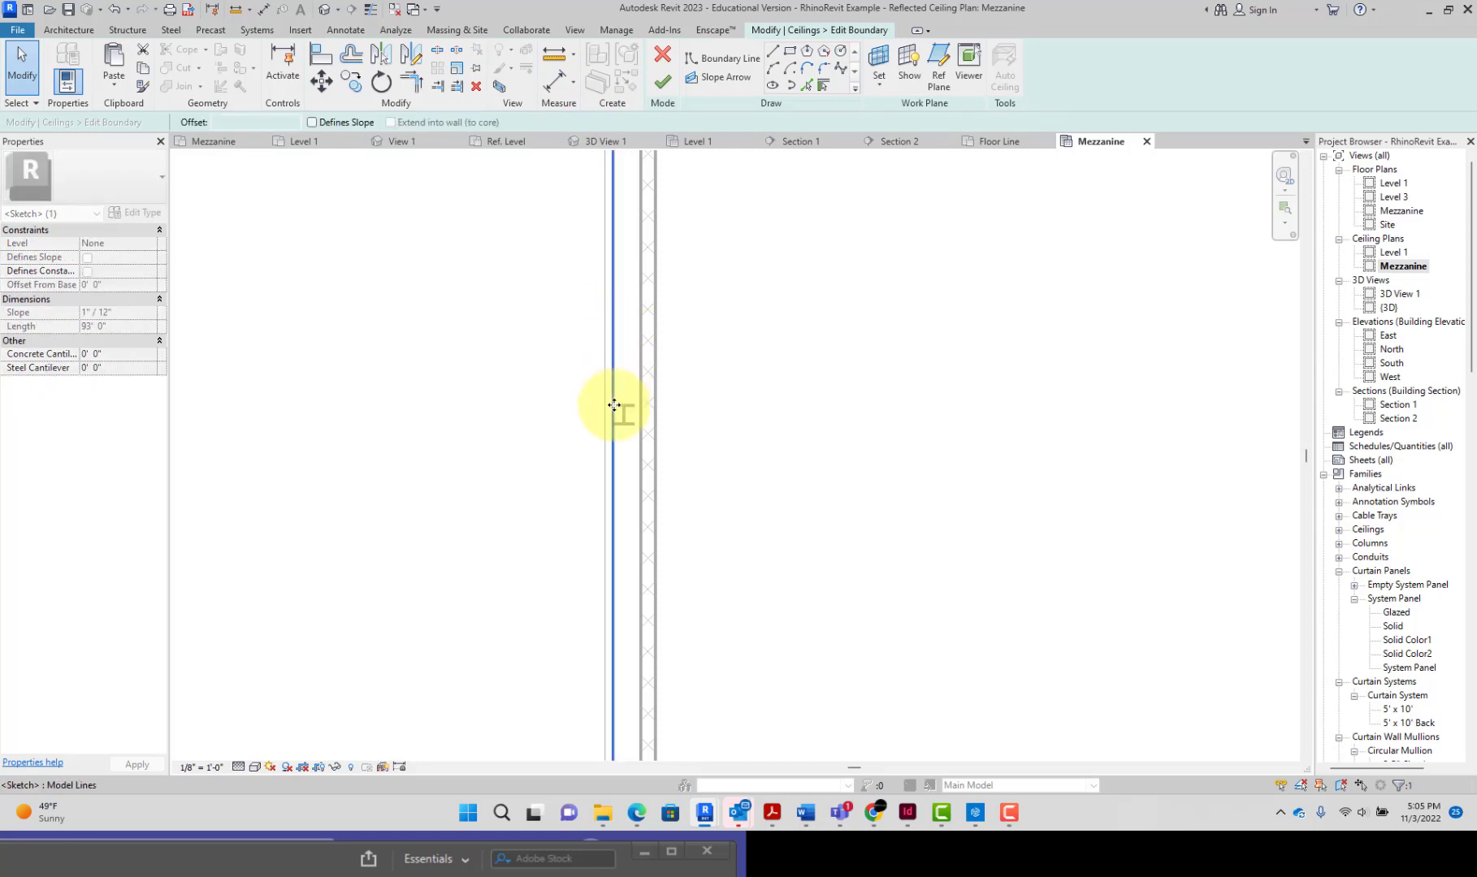
left_click(661, 81)
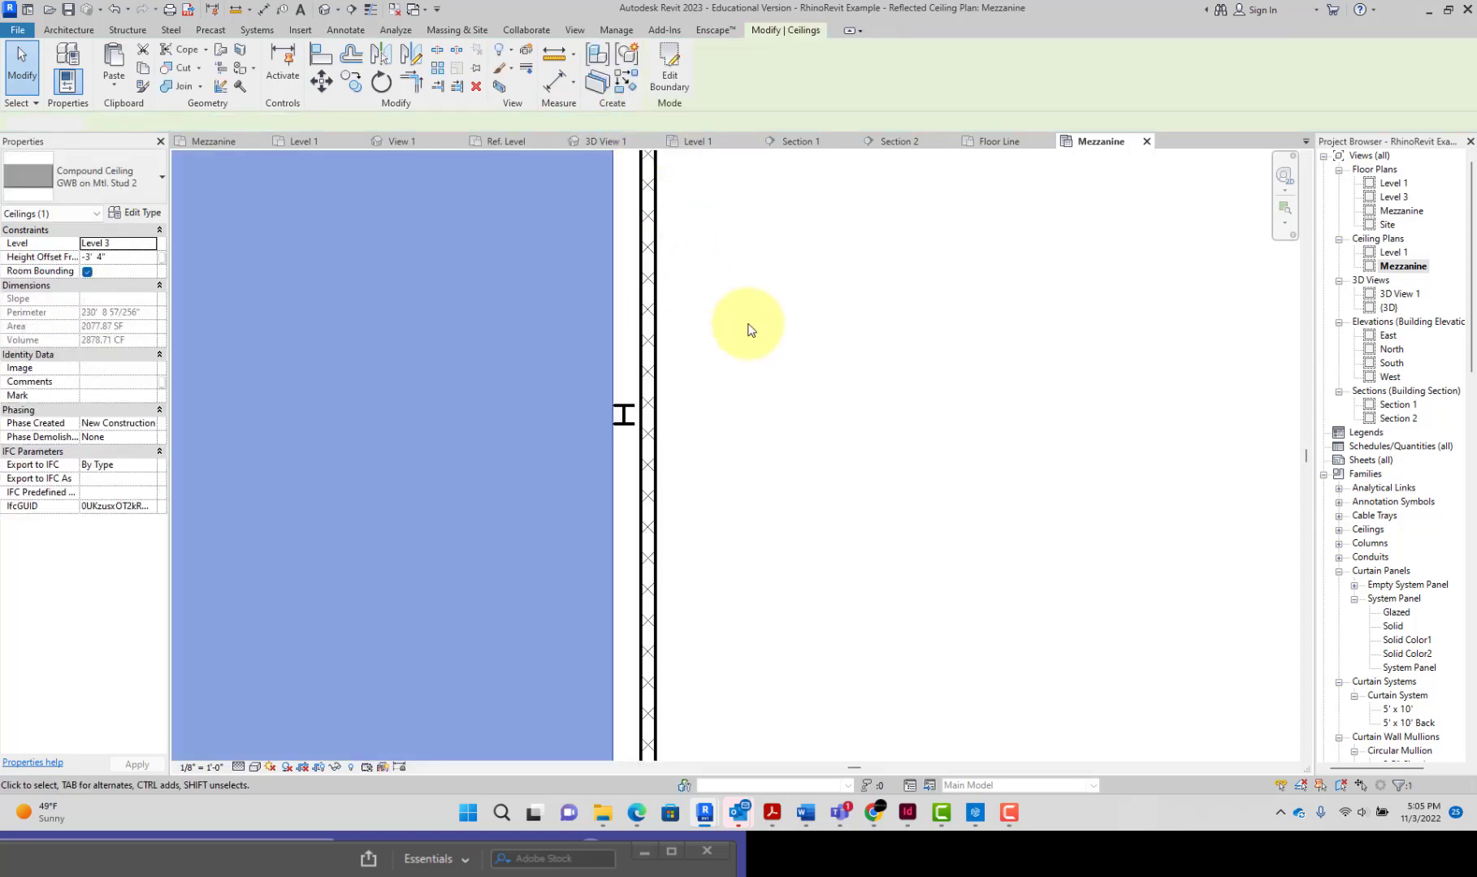
left_click(748, 329)
scroll(811, 291, "down", 3)
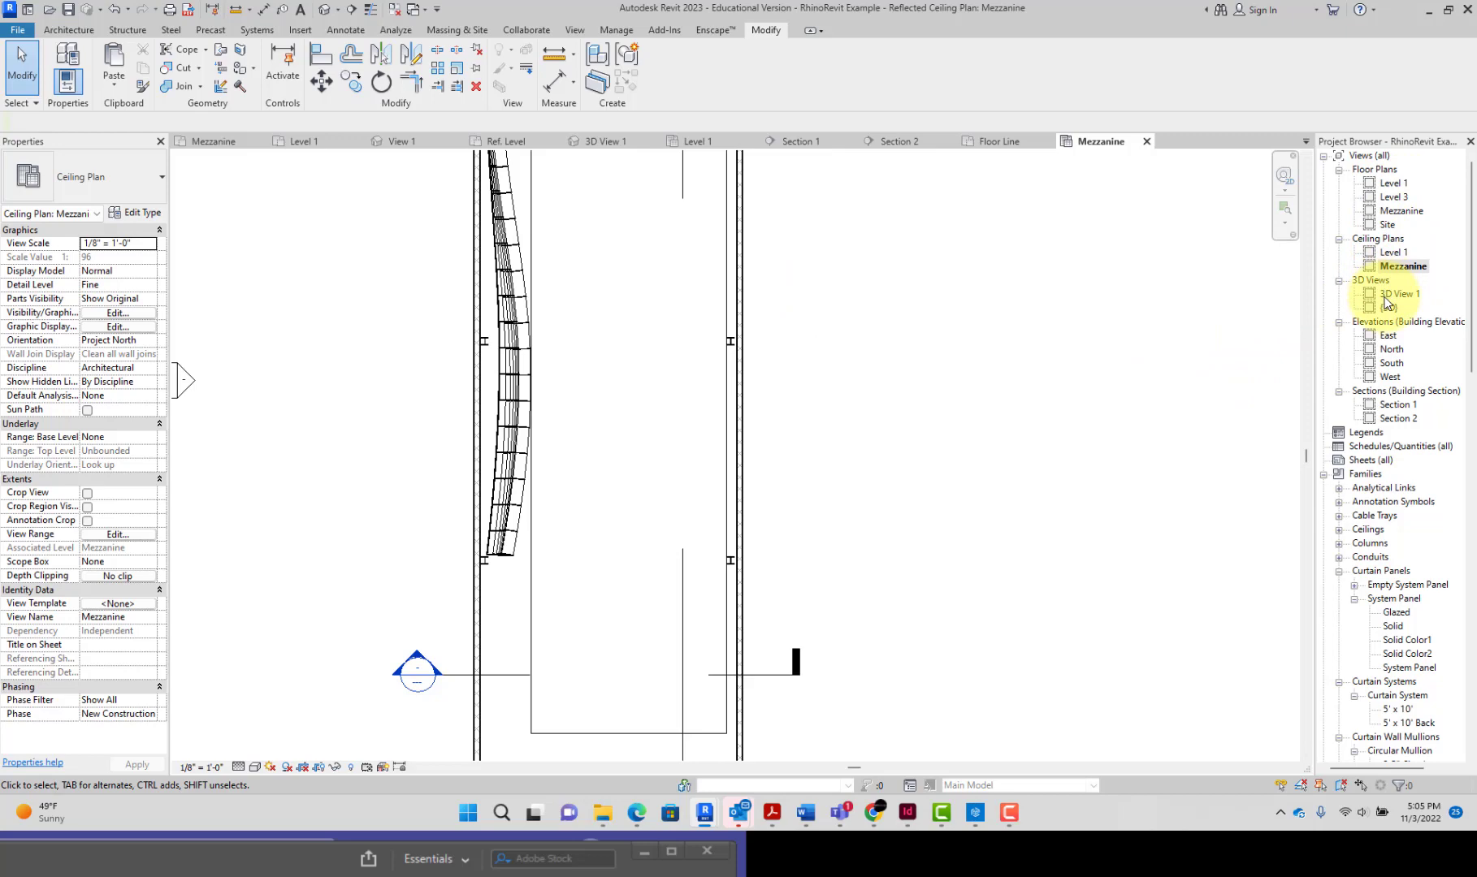
Check the overhead ceiling outline in the Level 1 floor plan, especially along its east side near the columns
double_click(1393, 185)
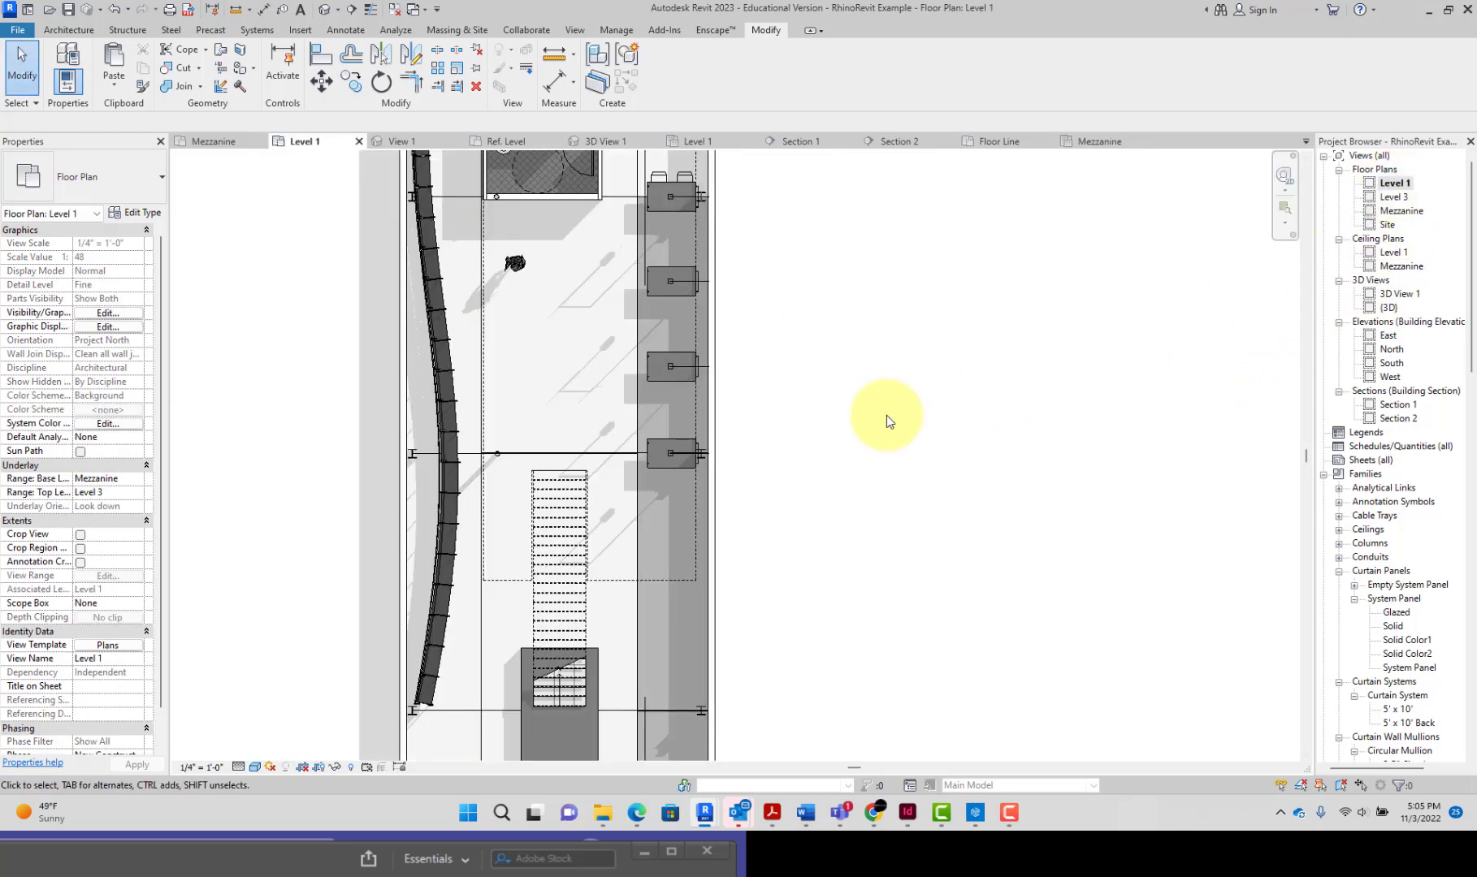
scroll(886, 415, "down", 4)
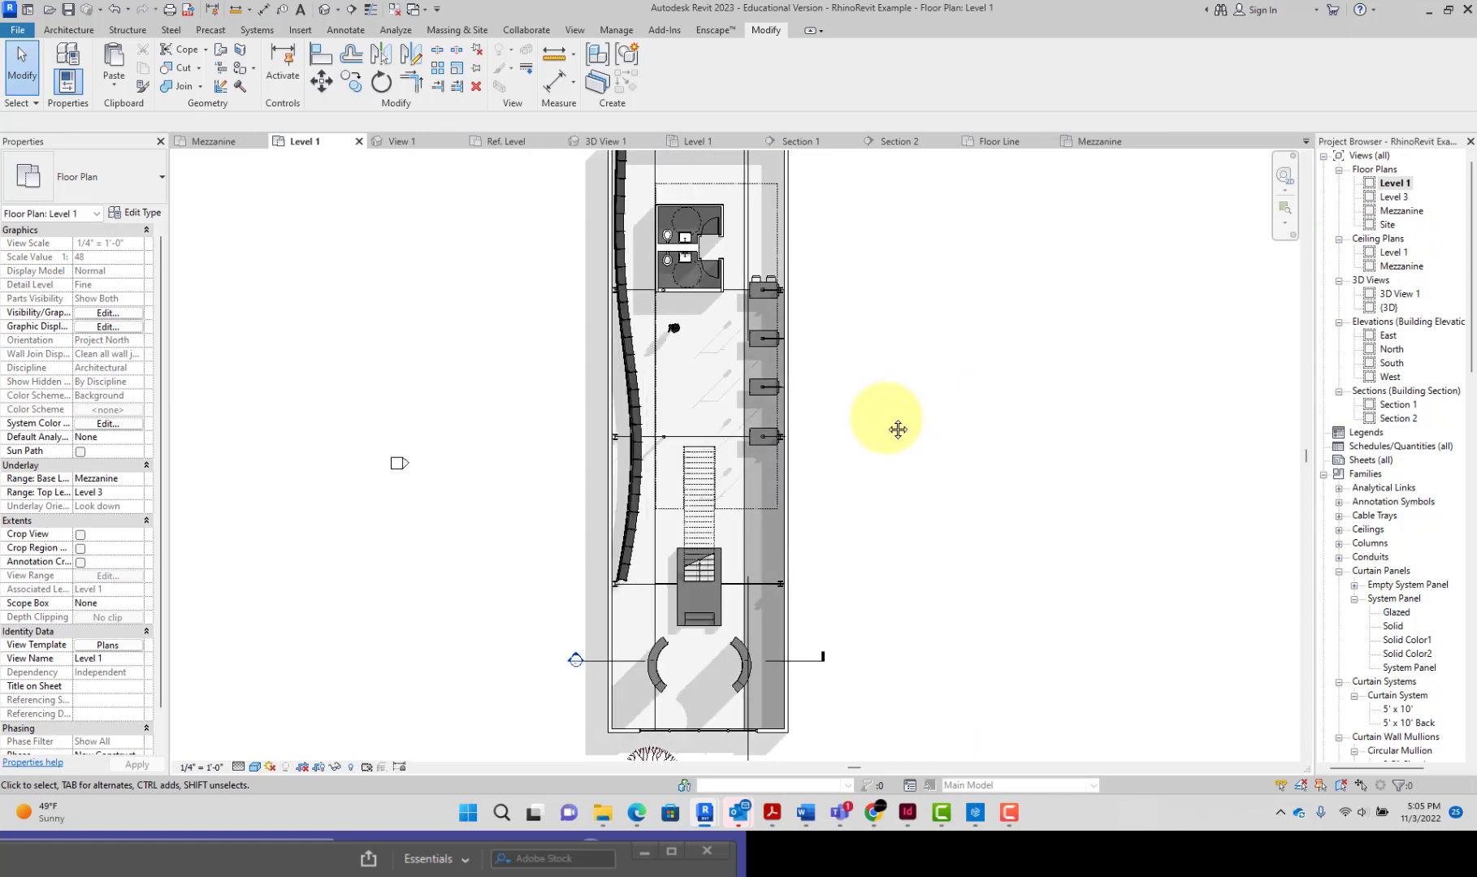
middle_click_drag(898, 430, 849, 498)
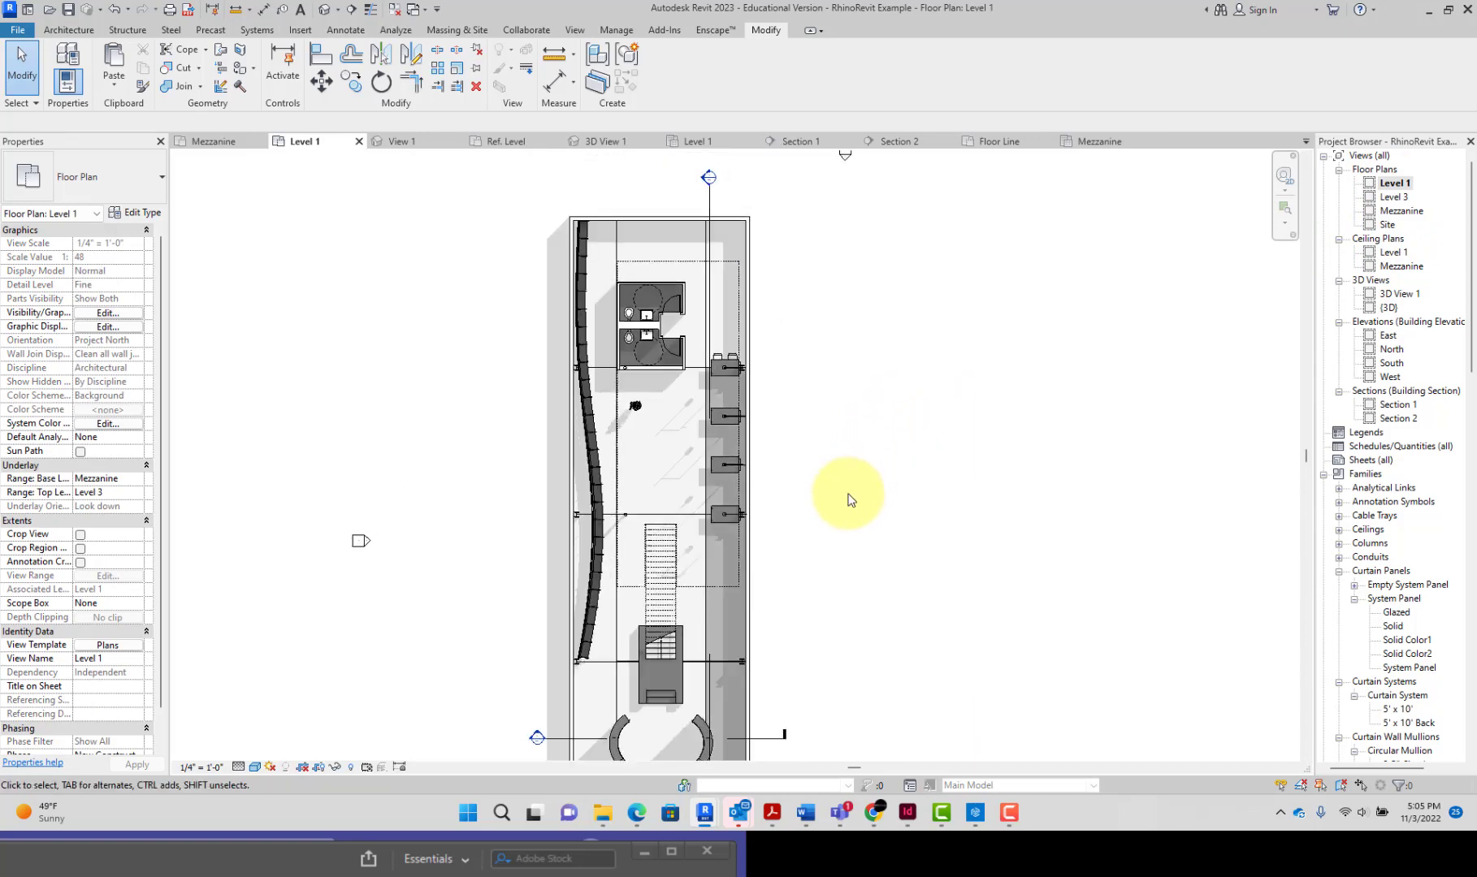
scroll(758, 482, "up", 3)
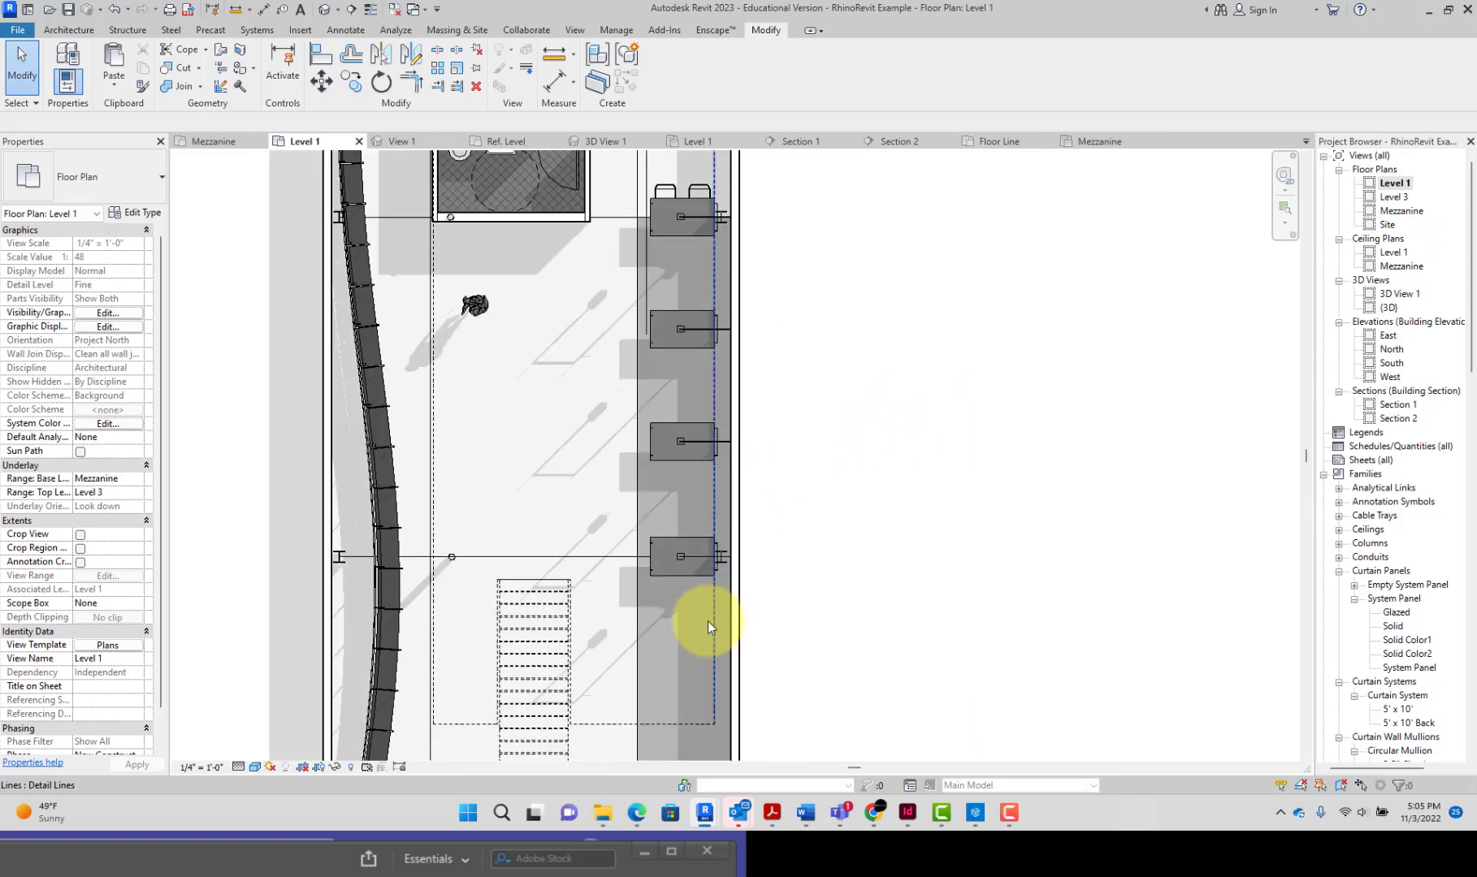
Stretch the inner north edge of the solid black filled region in the Mezzanine floor plan to the wood floor's north edge
double_click(1396, 212)
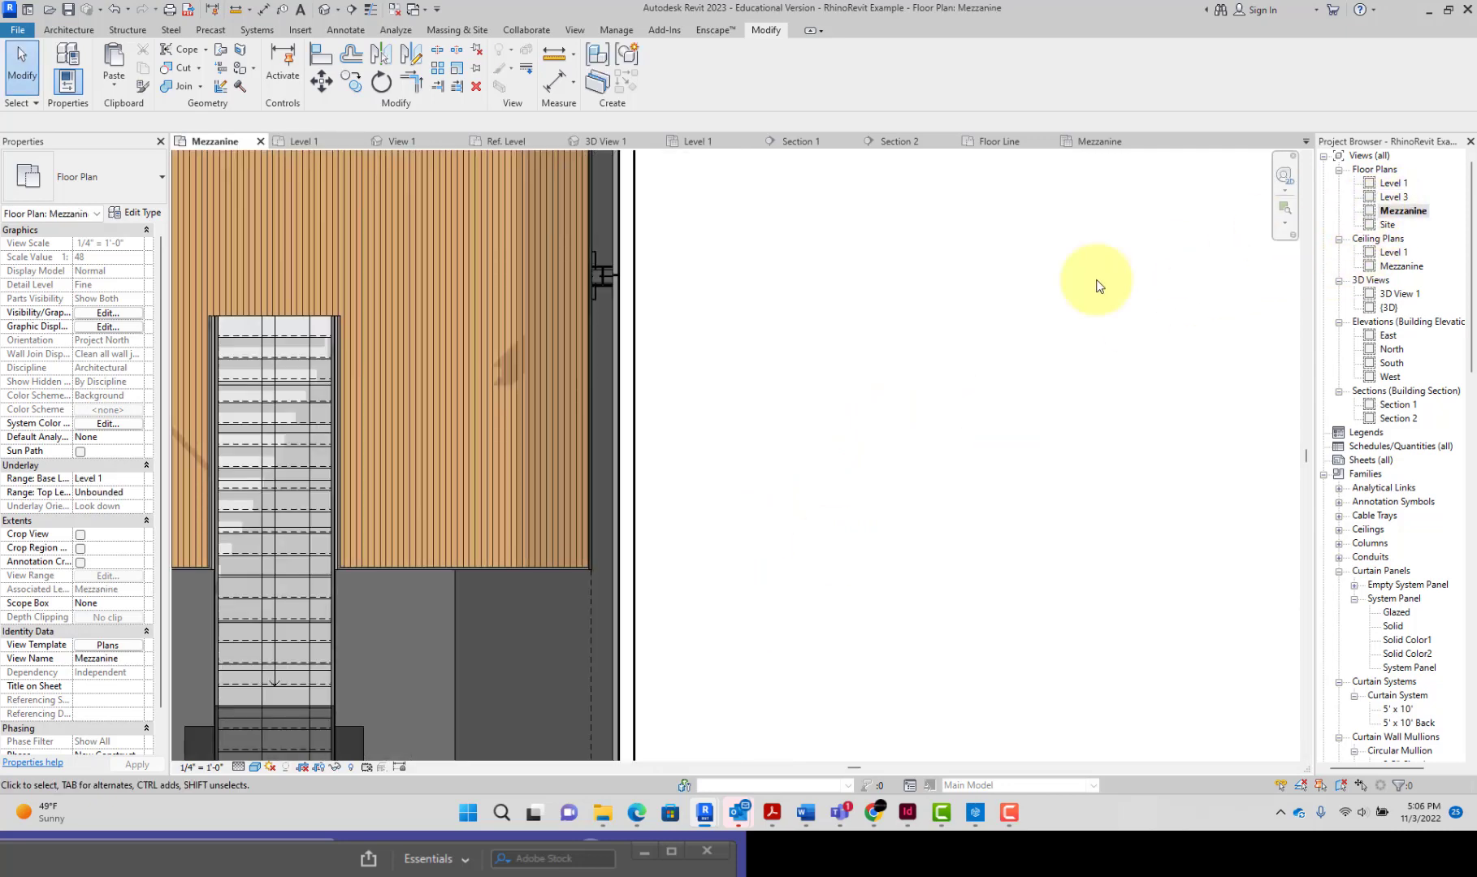
scroll(667, 578, "down", 2)
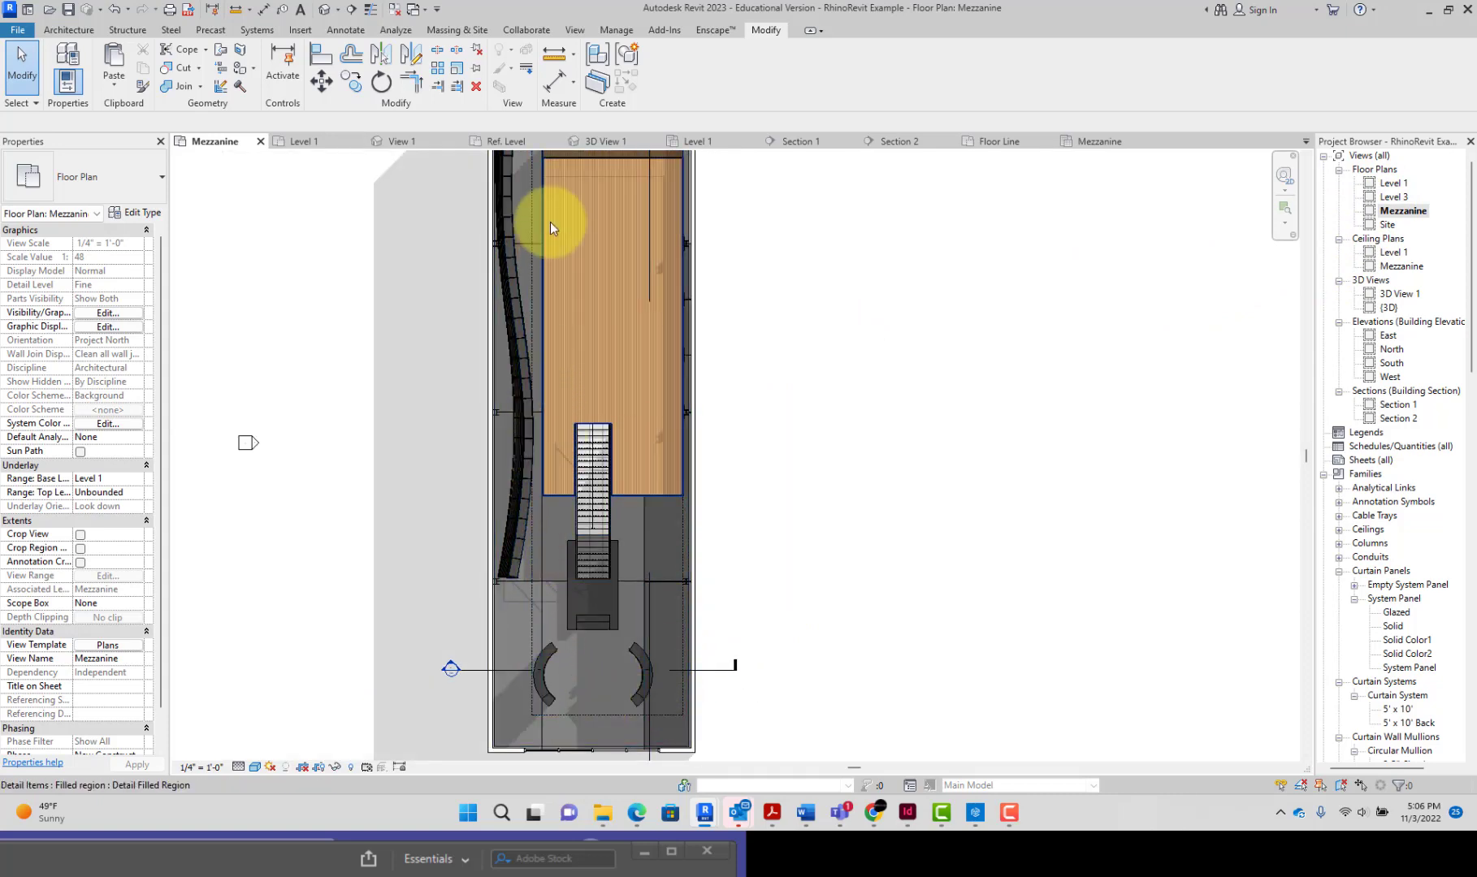
scroll(584, 357, "up", 4)
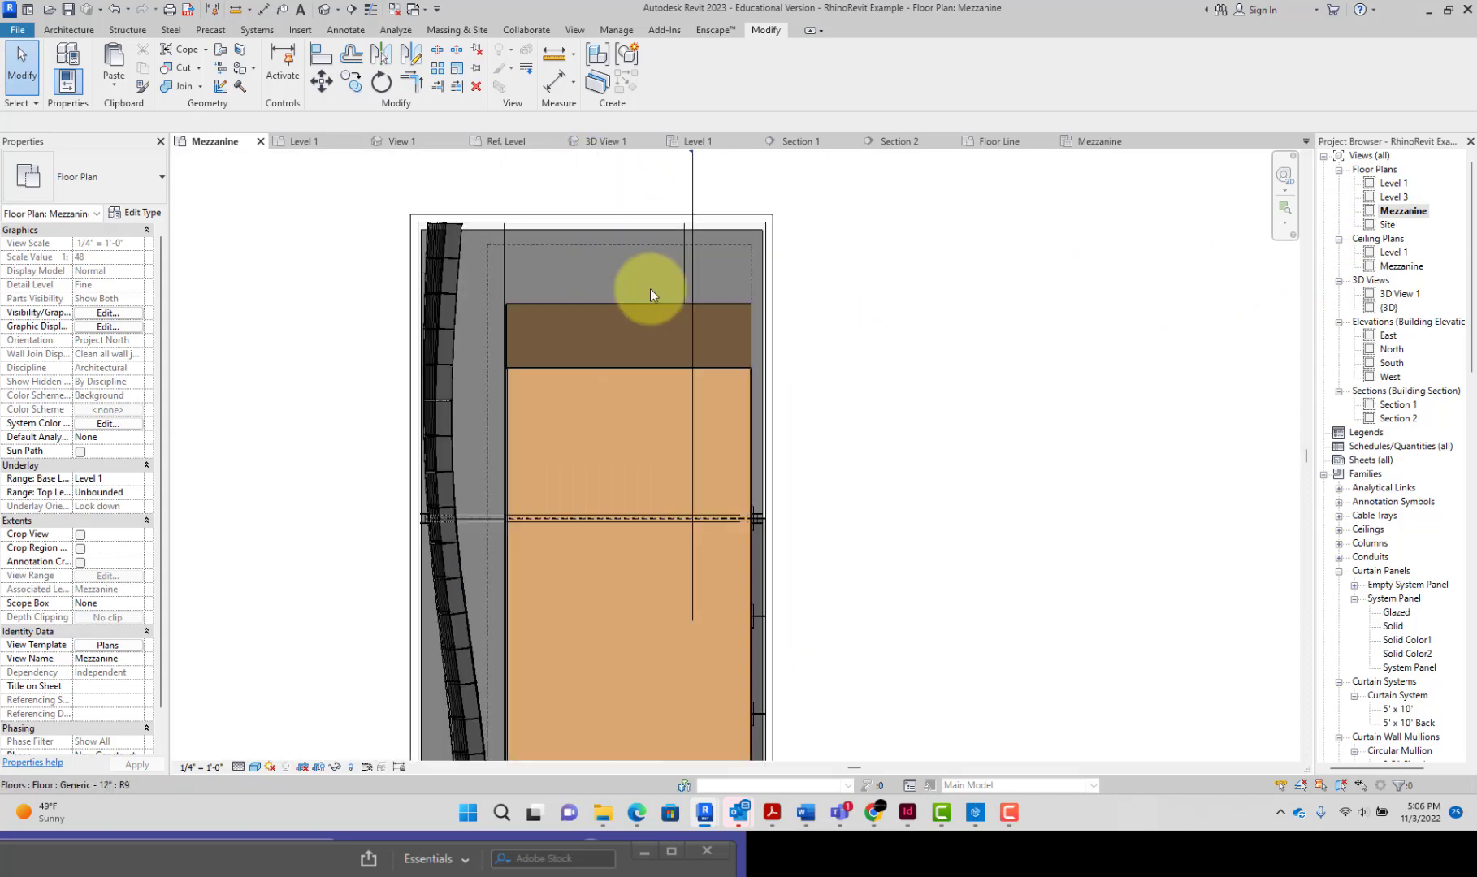
left_click(561, 362)
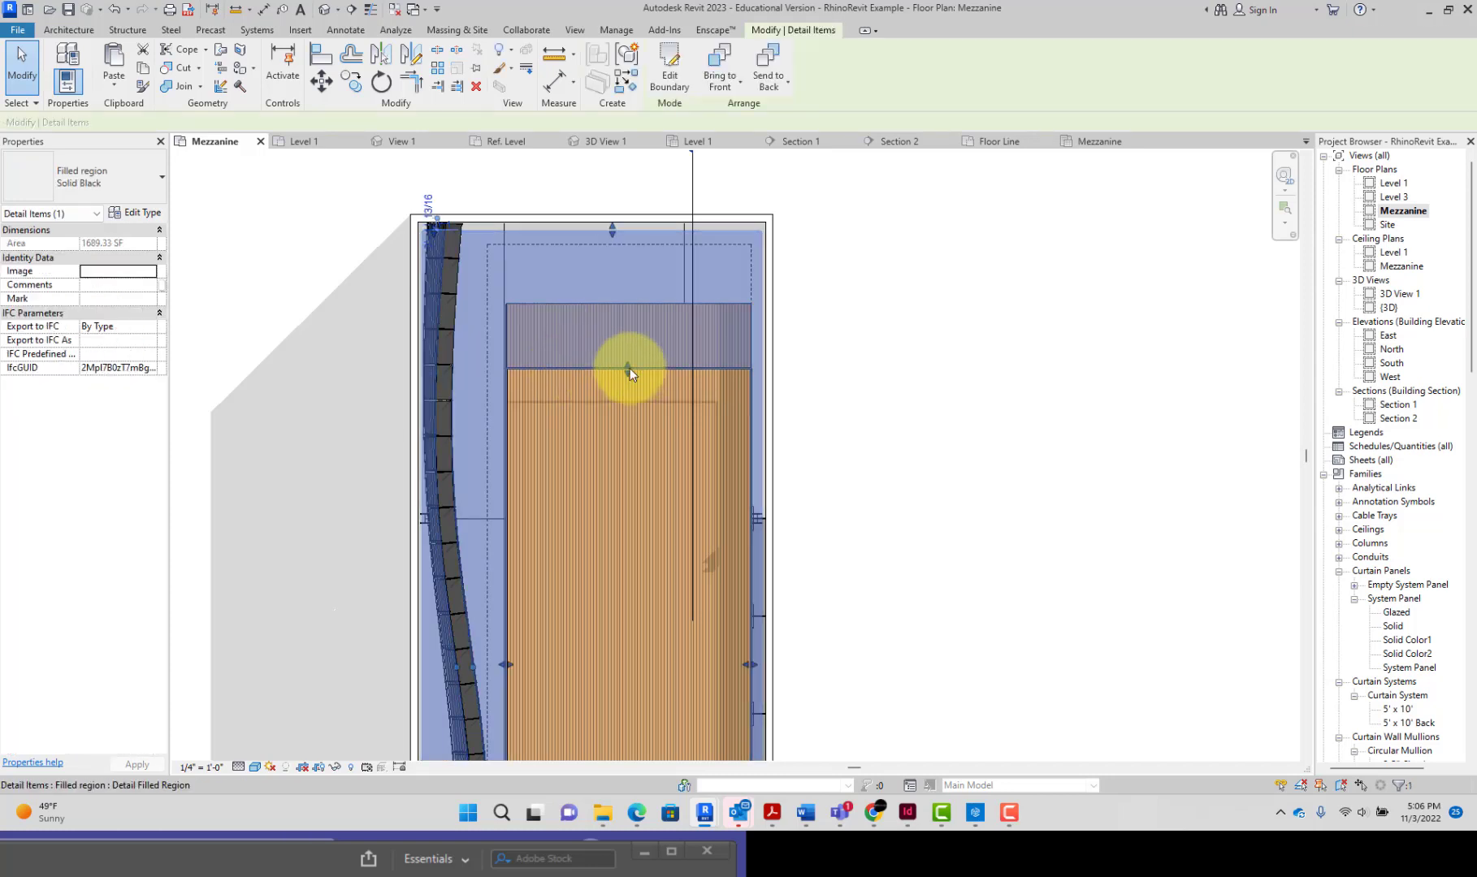
left_click_drag(627, 367, 616, 299)
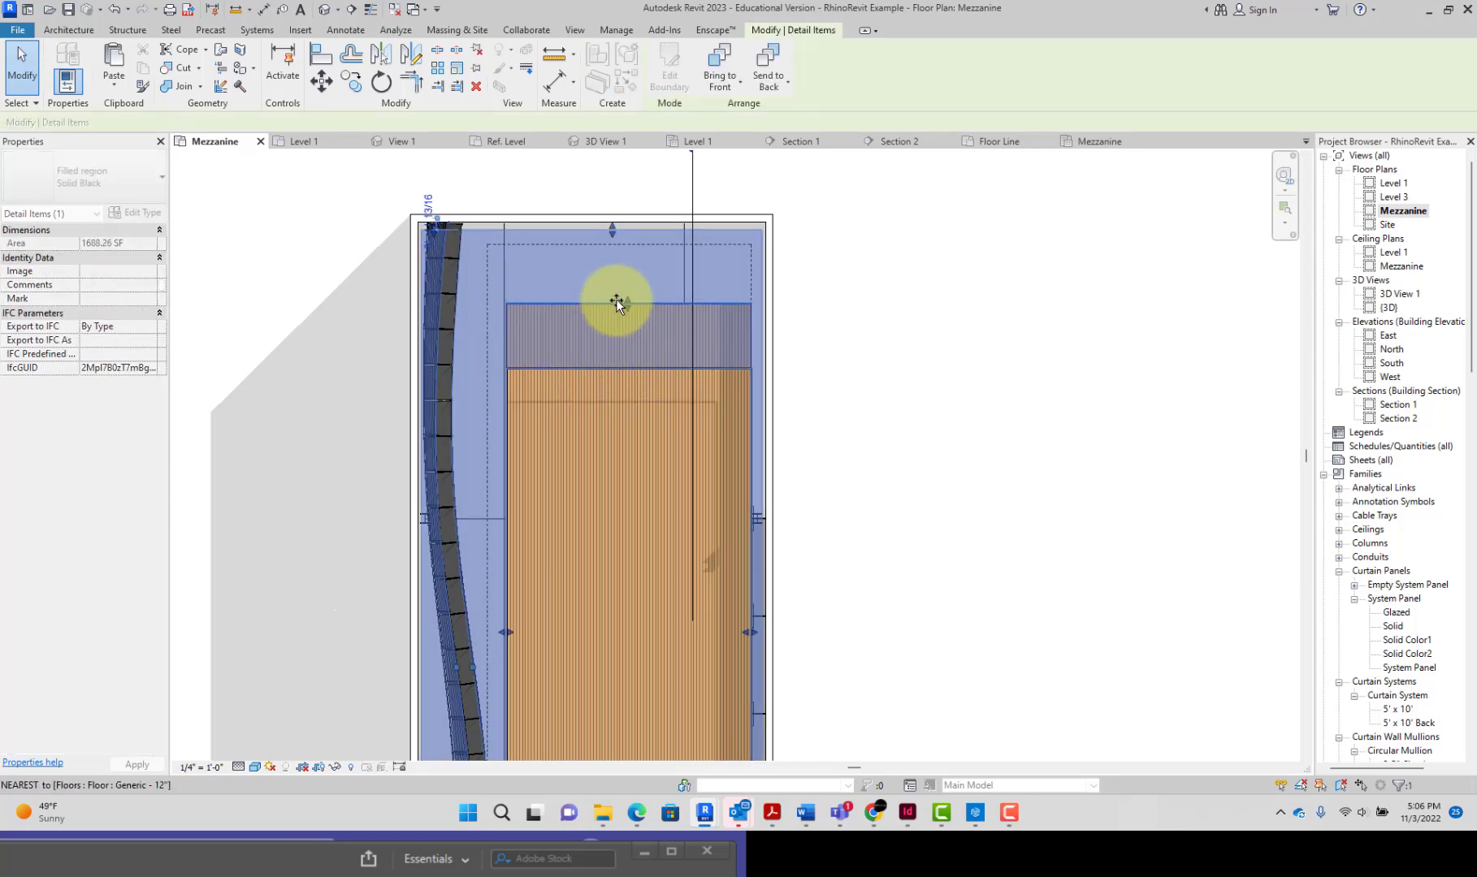
Try moving the whole mezzanine railing north to the floor edge and undo the move
left_click(642, 370)
left_click_drag(643, 370, 637, 303)
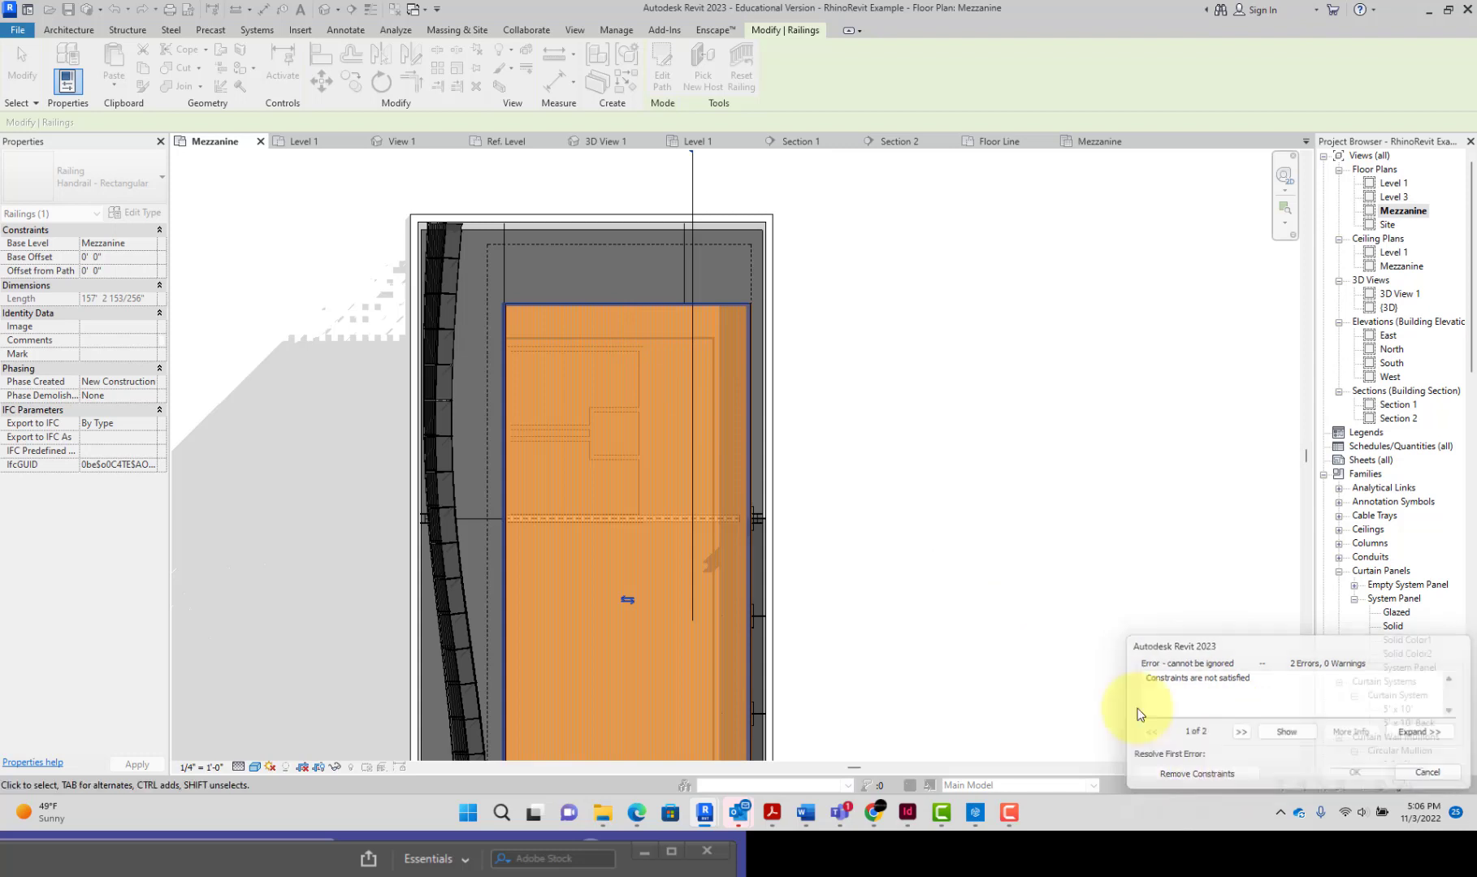
scroll(857, 477, "down", 6)
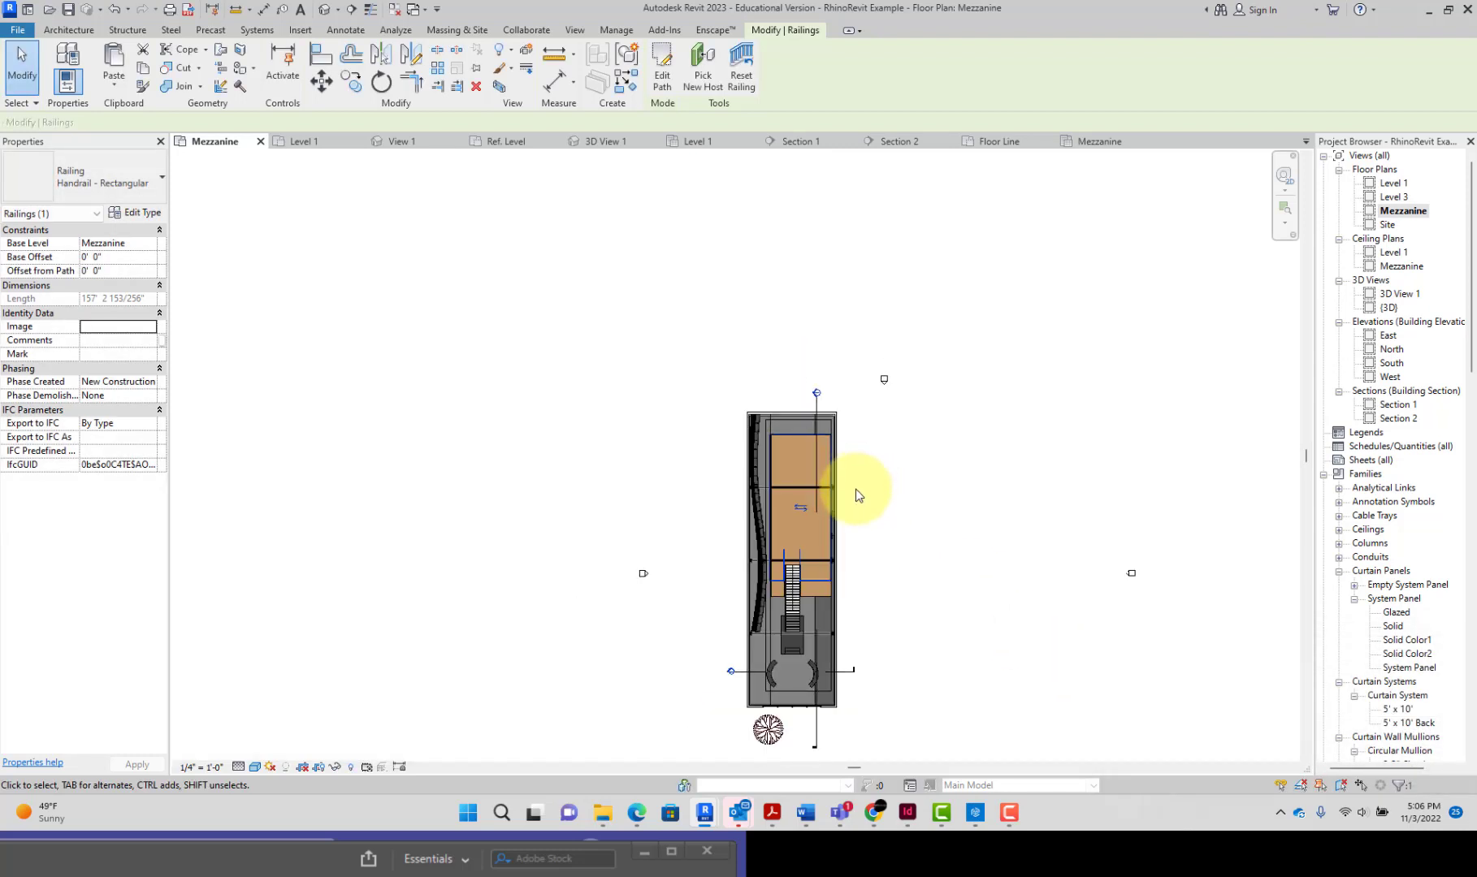
scroll(844, 508, "up", 6)
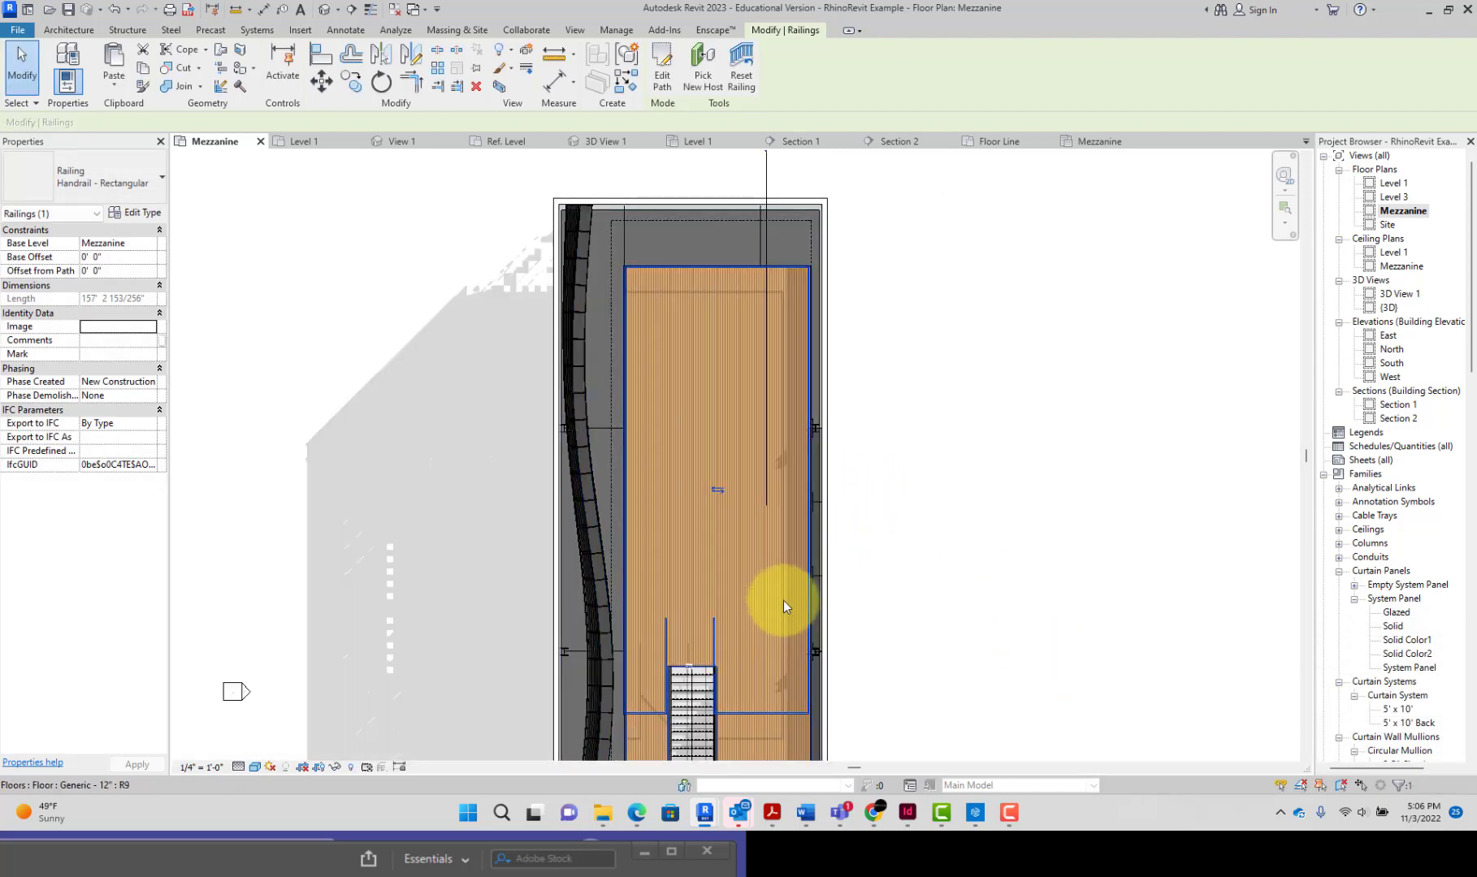
key("ctrl+z")
Edit the mezzanine railing's path, moving its north segment to the wood floor's north edge, and finish the sketch
left_click(731, 369)
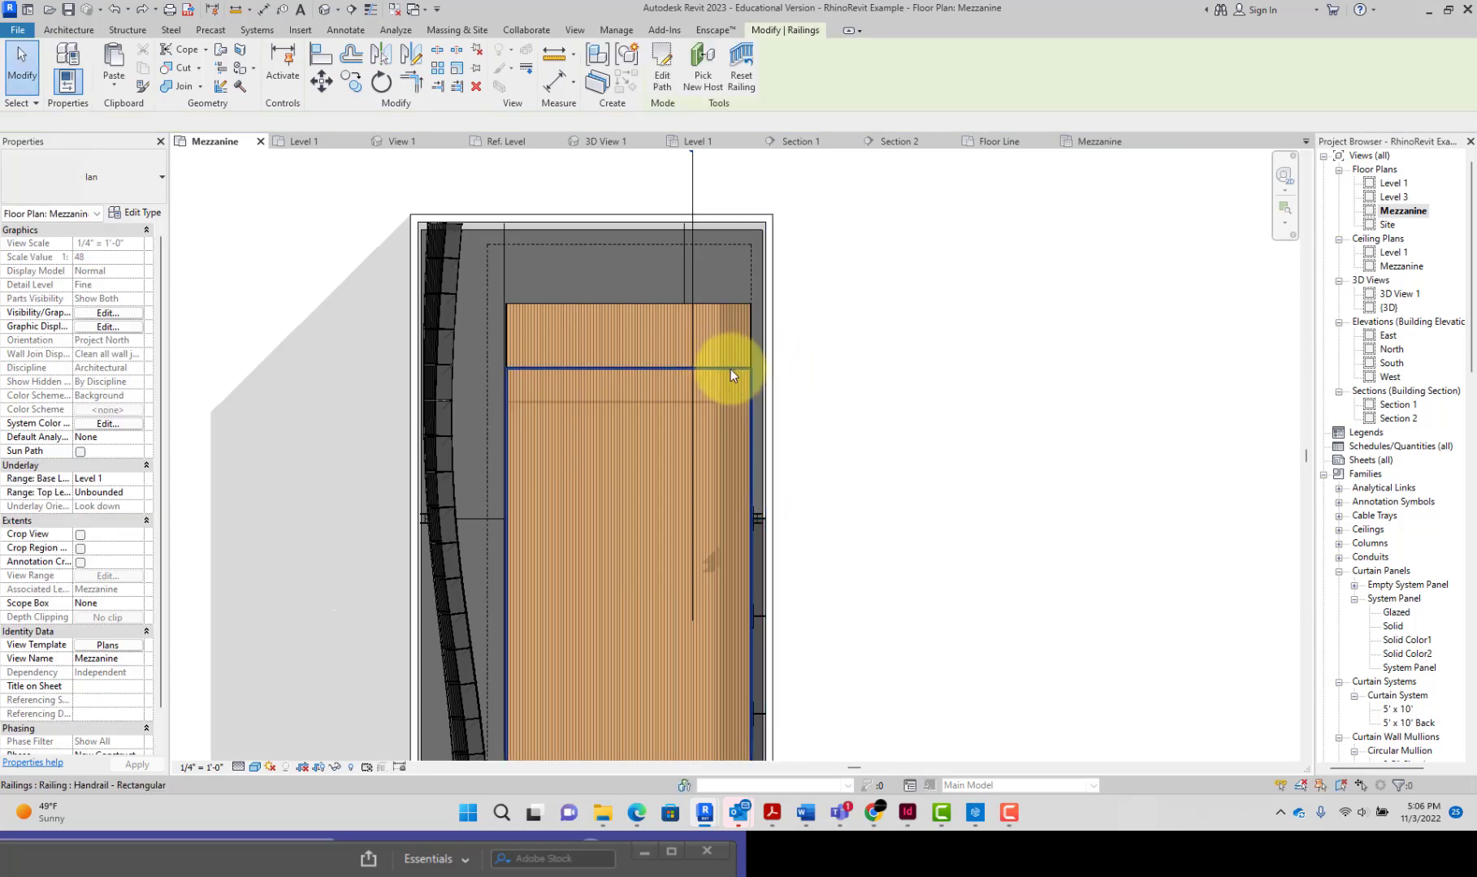
left_click(662, 72)
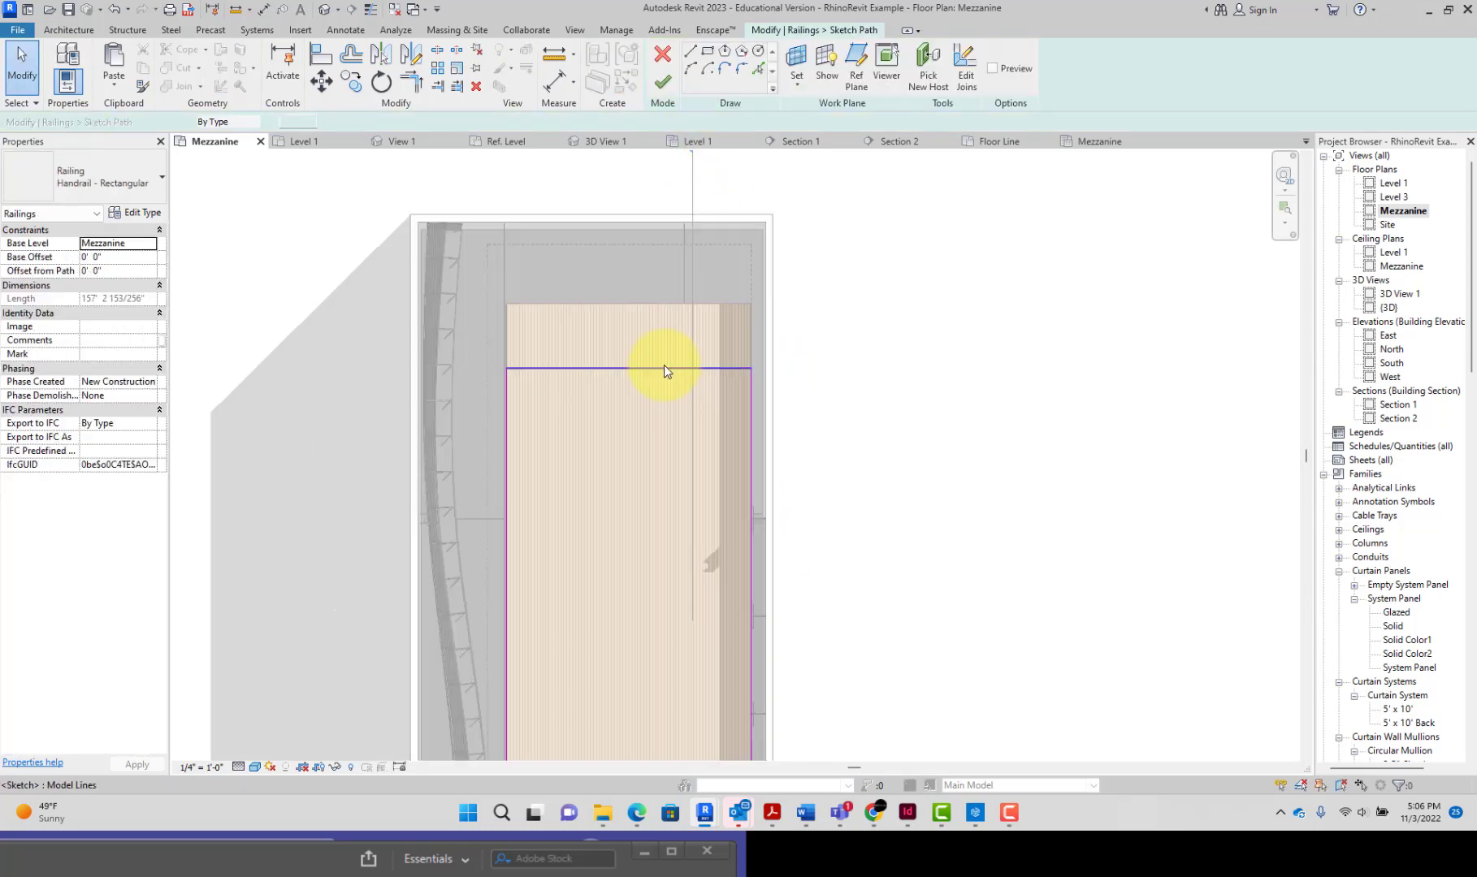
mouse_move(664, 368)
left_mouse_down()
mouse_move(660, 307)
mouse_move(678, 280)
left_mouse_up()
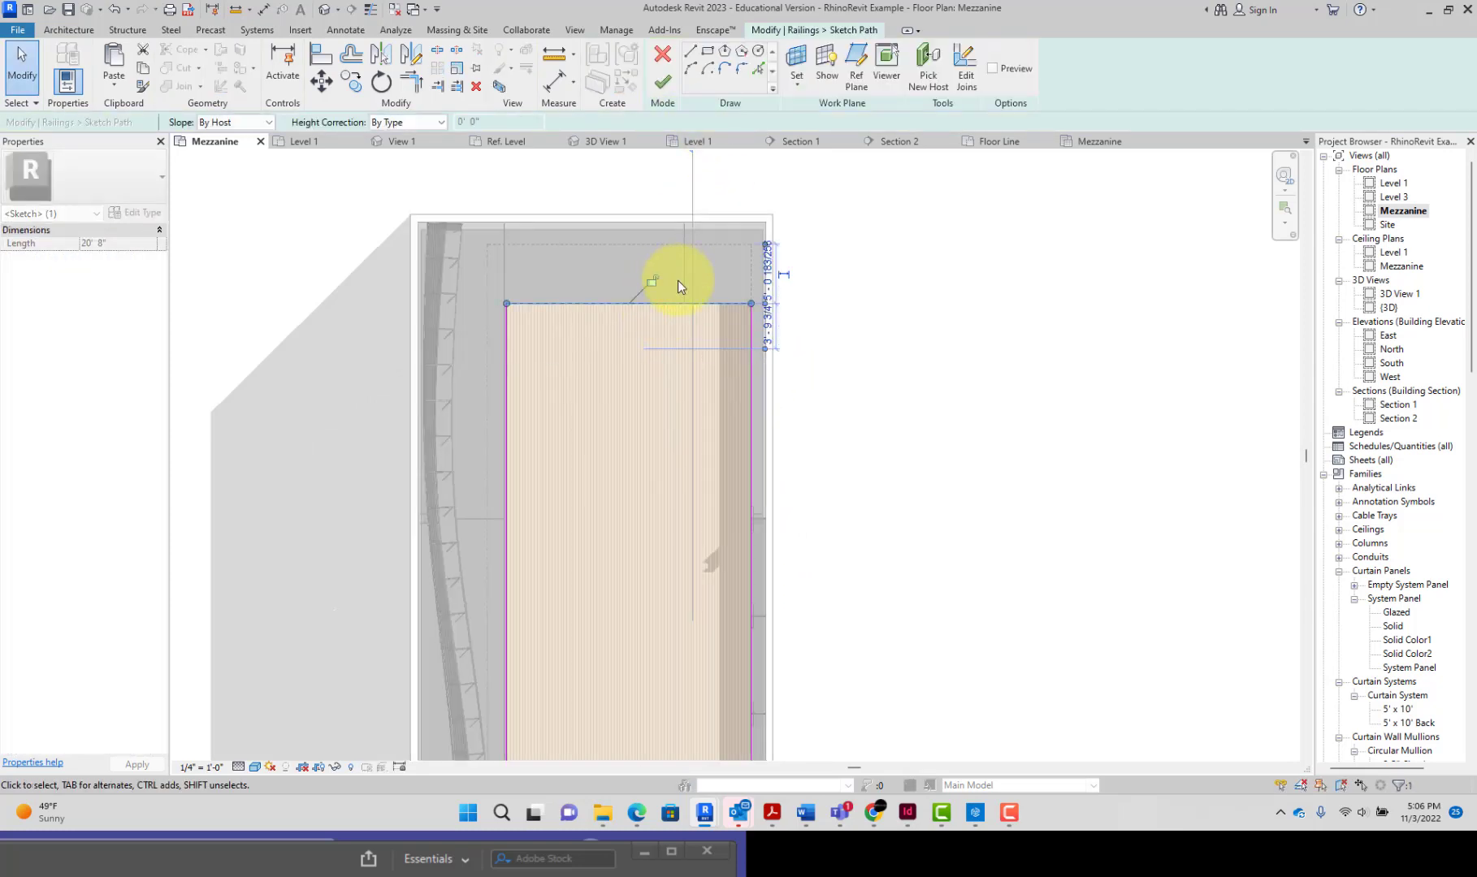
left_click(666, 85)
scroll(885, 340, "down", 2)
left_click(885, 340)
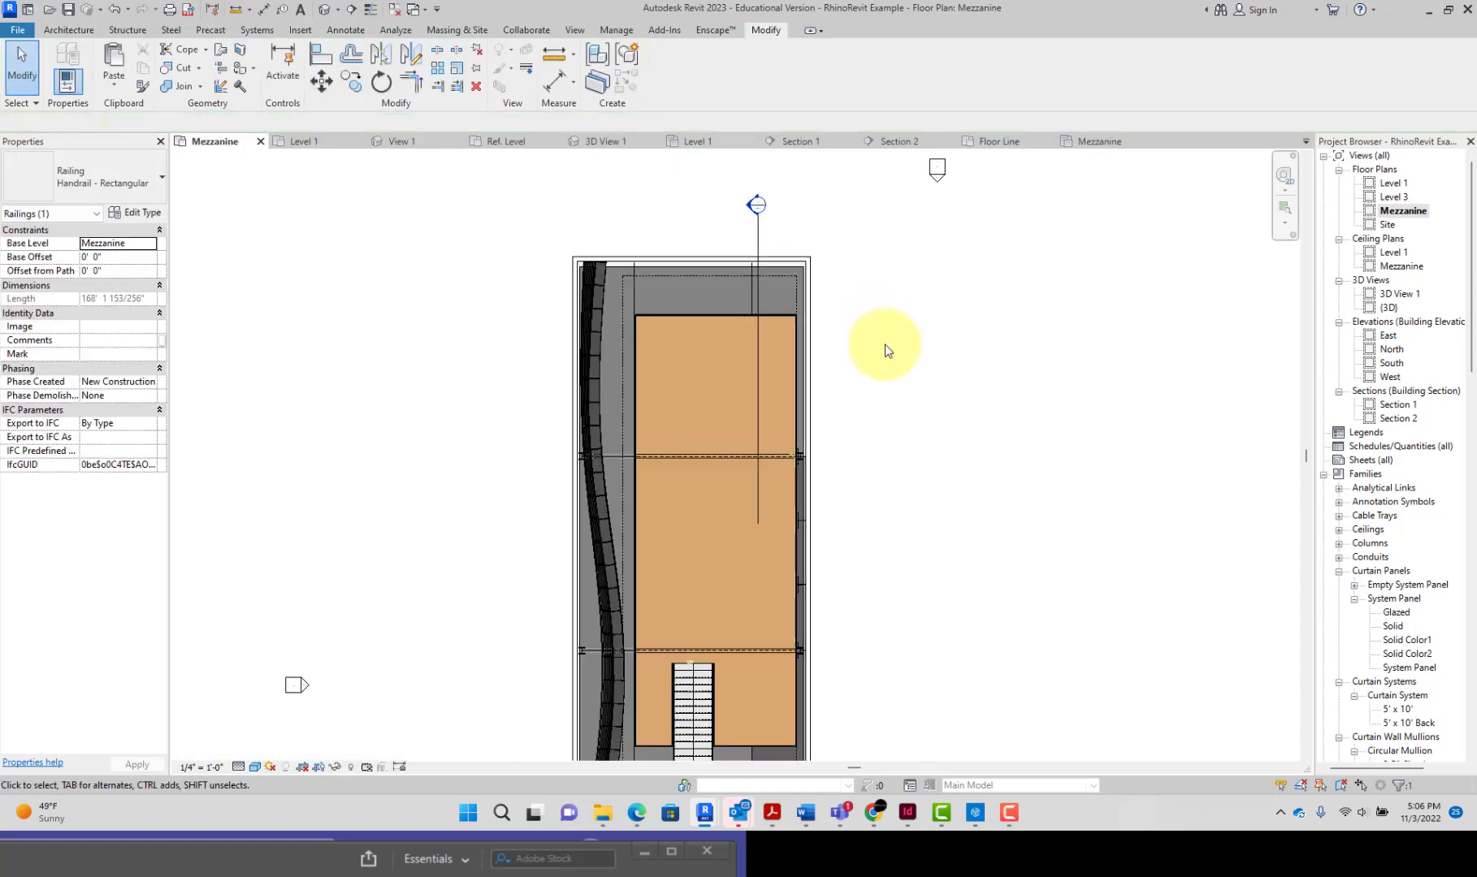
Shorten the north segment of the Section 2 line so it ends just north of the mezzanine's wood floor
left_click(761, 267)
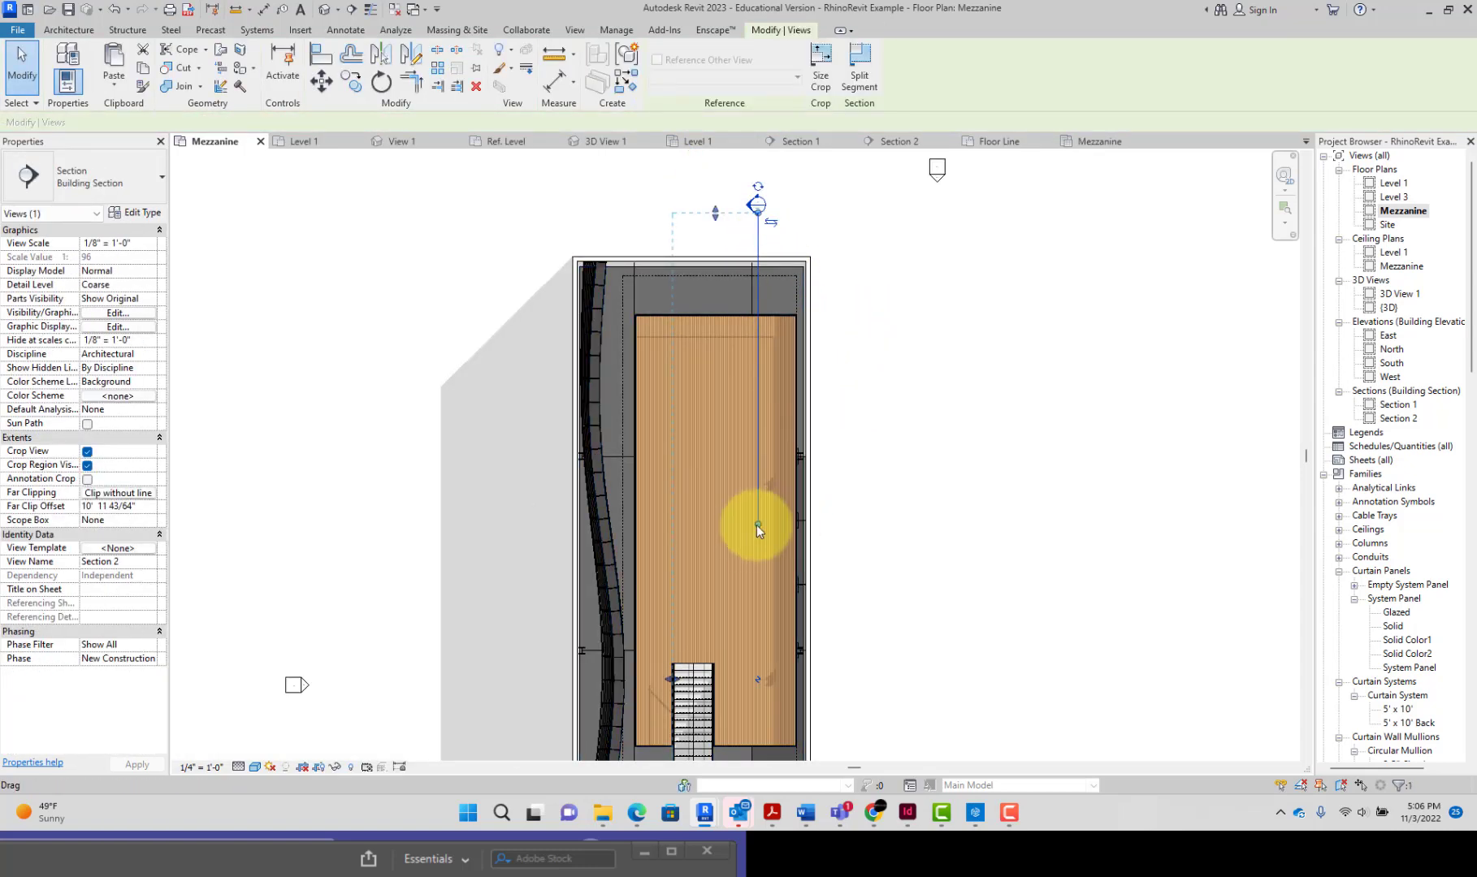
left_click_drag(771, 303, 770, 296)
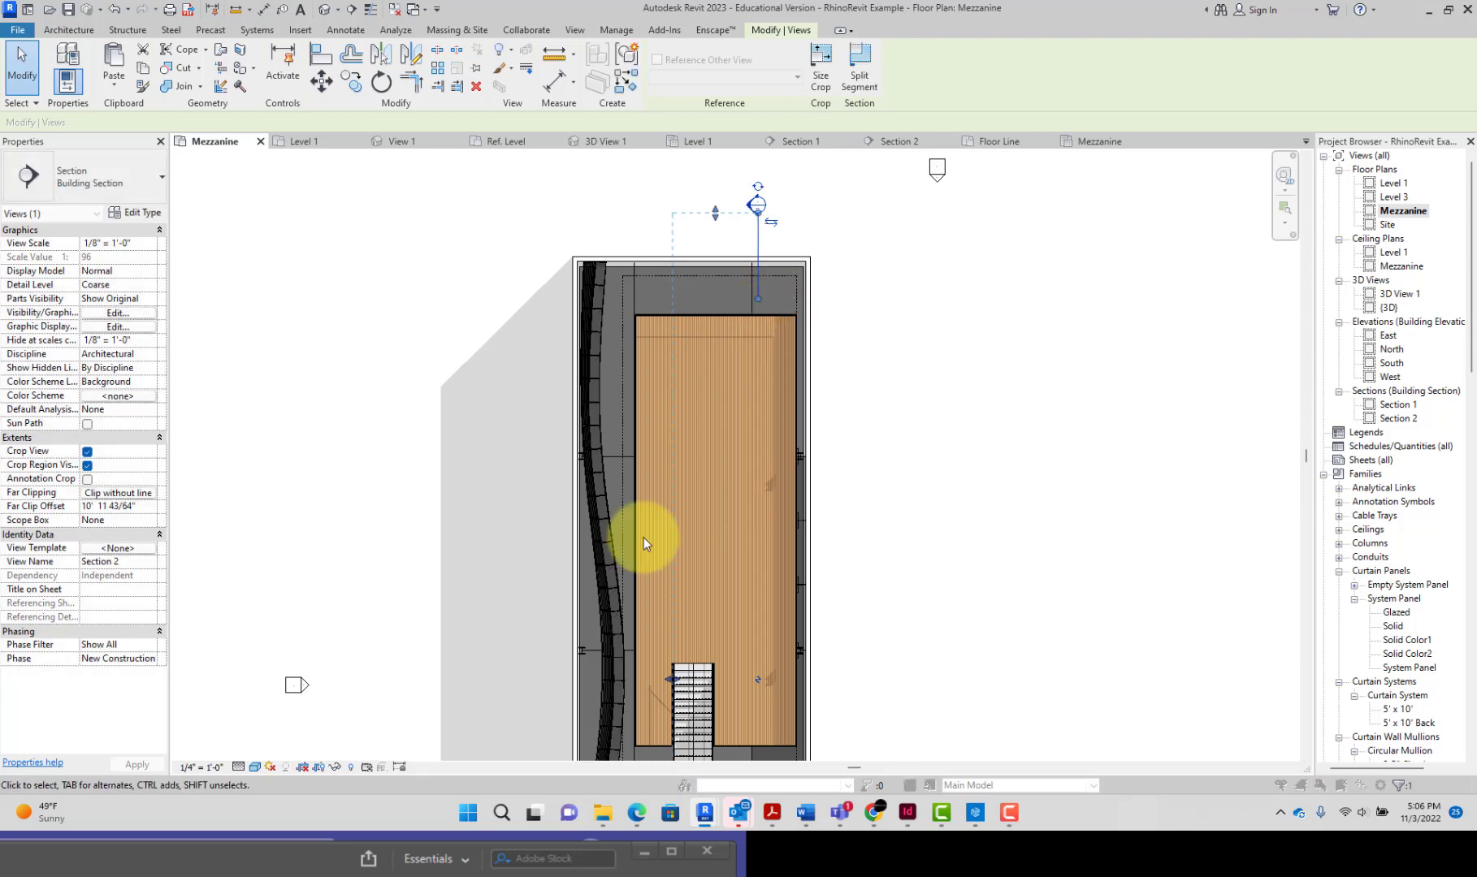